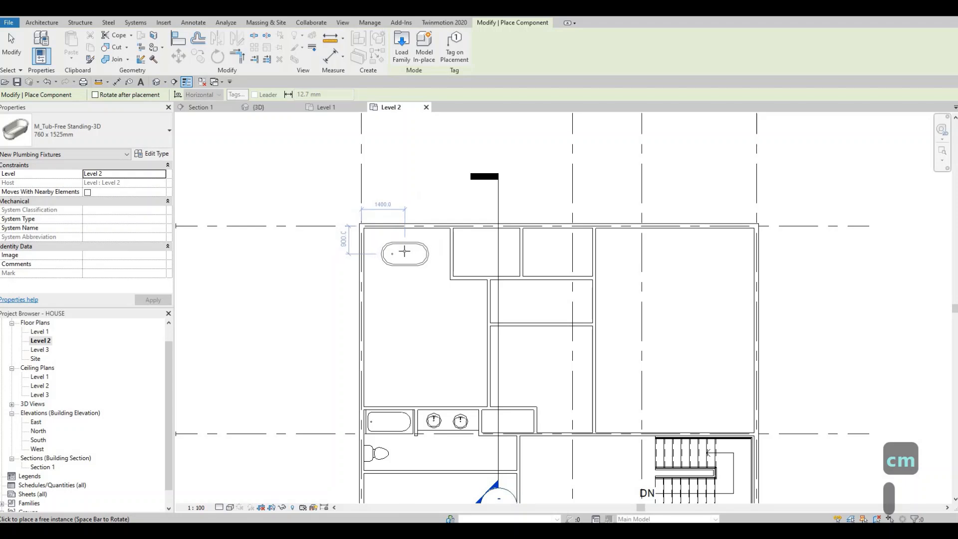
# Step: Place the 760 x 1525mm free-standing tub in the upper-left room, about 1400 mm from the left wall and 800 mm from the upper wall
pyautogui.click(421, 258)
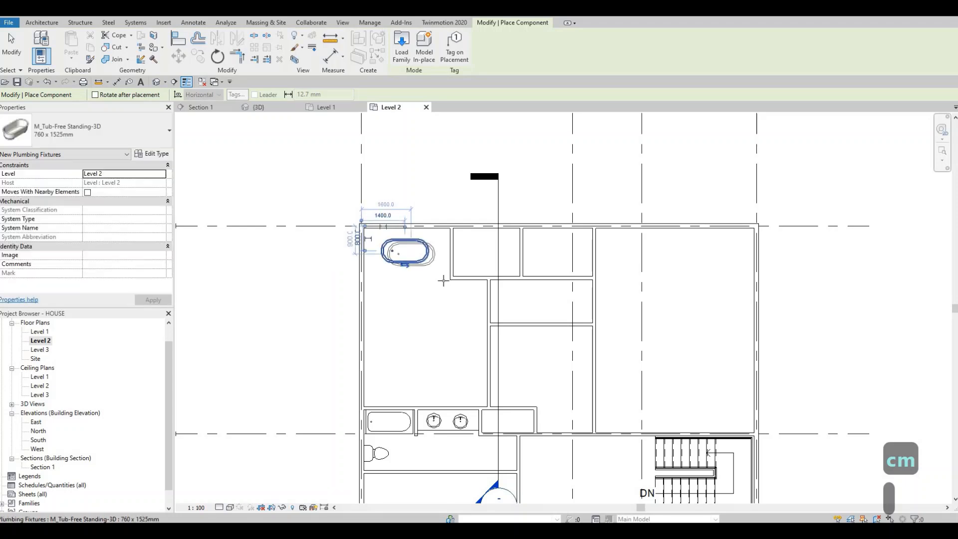
pyautogui.press('Escape')
pyautogui.press('Escape')
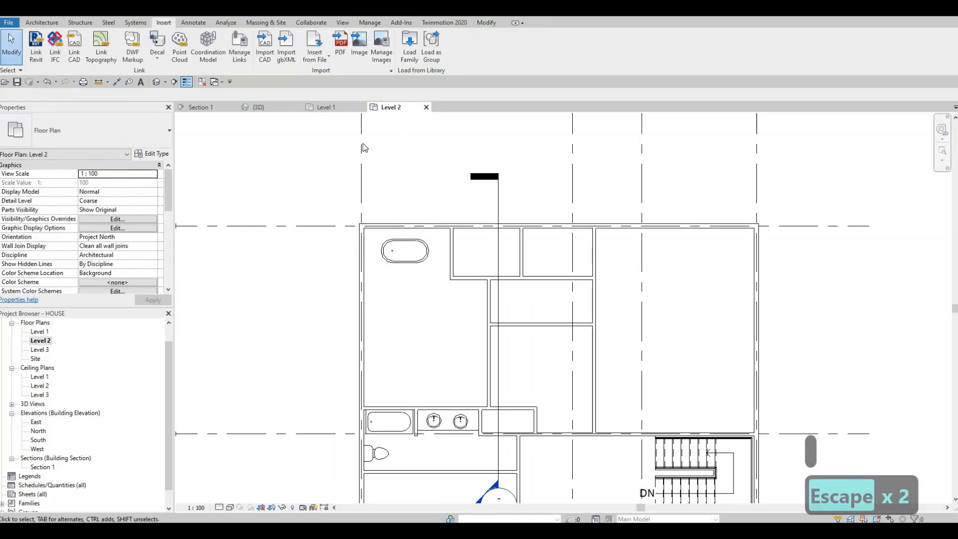
# Step: Load the M_Shower Stall-2D family from the library's Showers folder under Fixtures
pyautogui.click(406, 54)
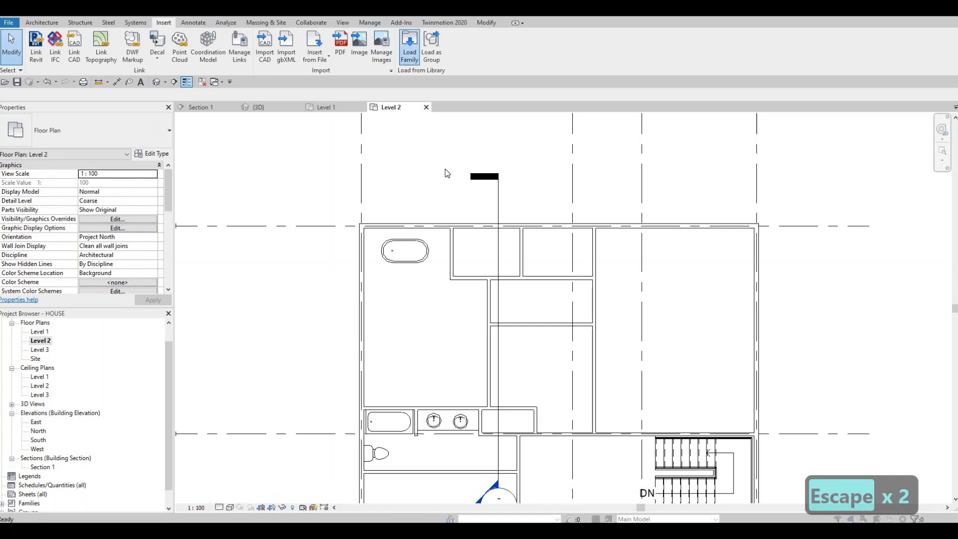
pyautogui.click(413, 116)
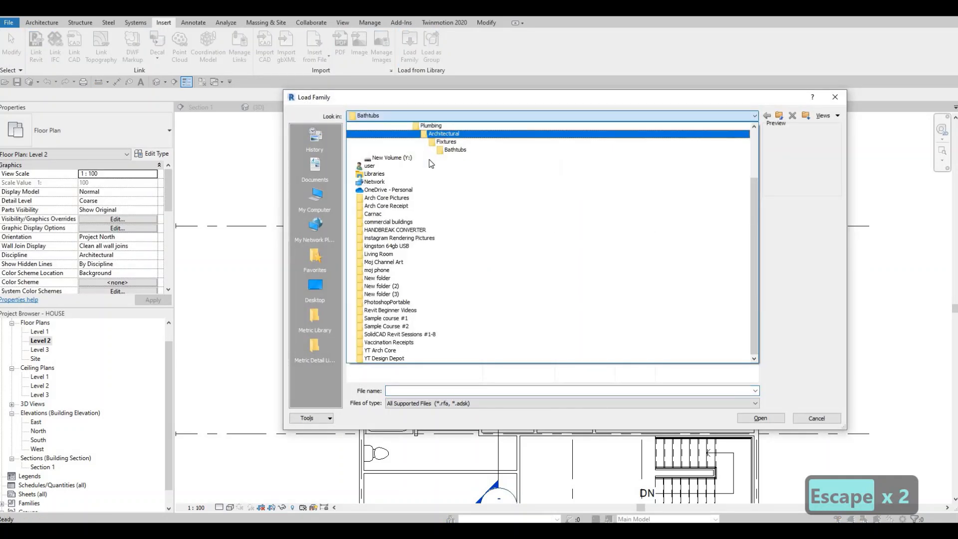
pyautogui.scroll(1, 430, 163)
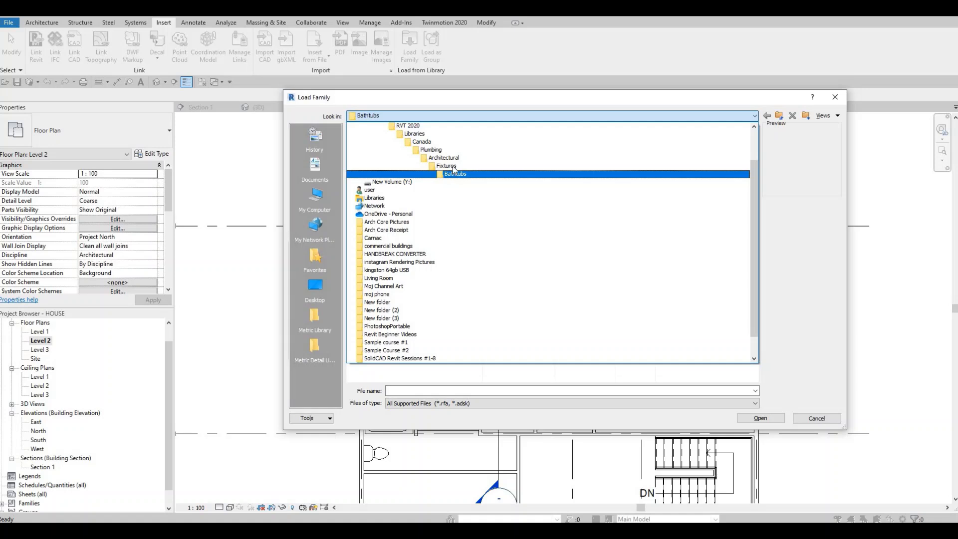
pyautogui.click(445, 166)
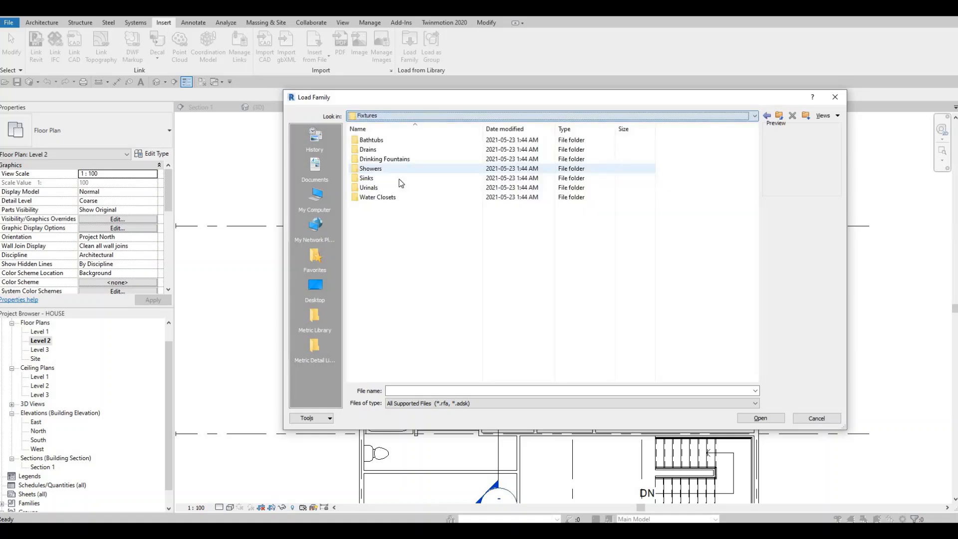
pyautogui.doubleClick(388, 169)
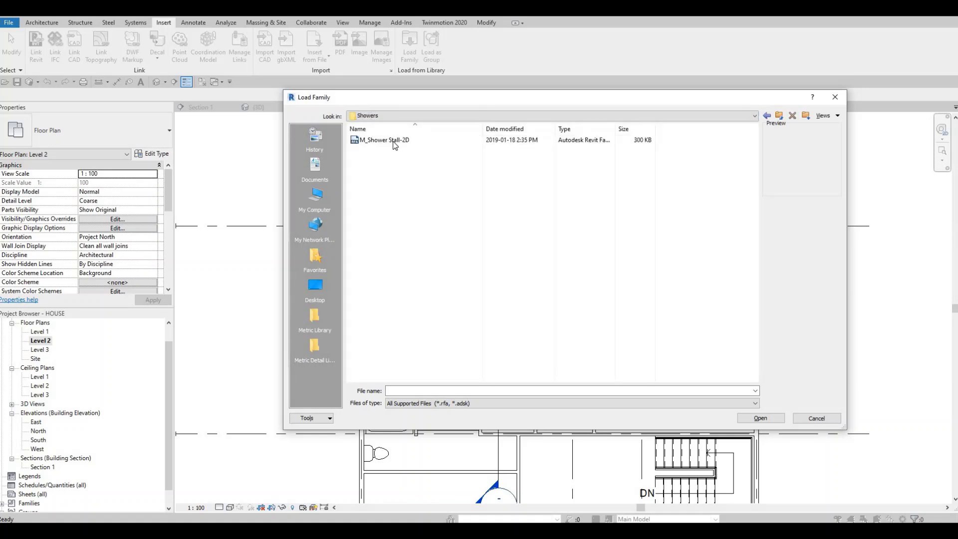
pyautogui.click(384, 140)
pyautogui.click(741, 417)
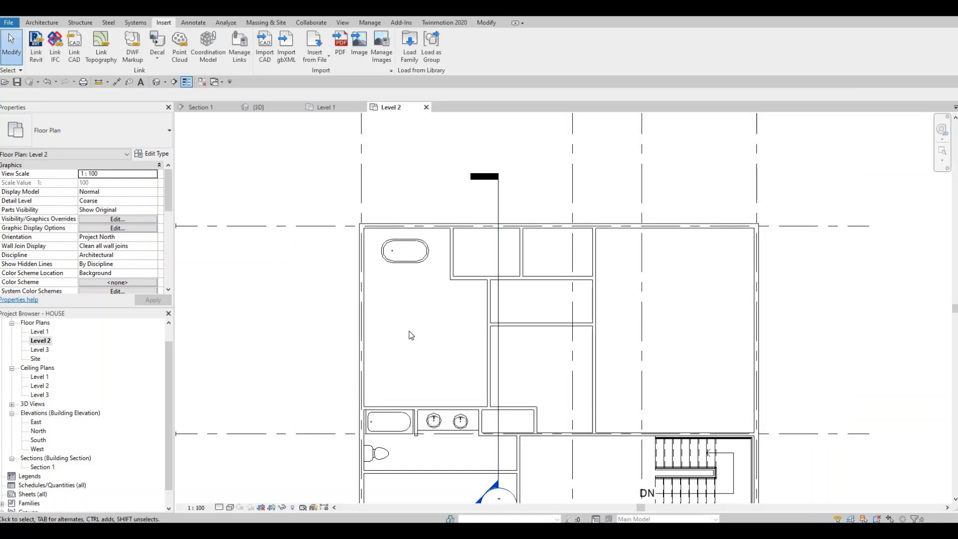
# Step: Place the M_Shower Stall-2D component in the lower-left corner of the master bathroom, against both walls
pyautogui.press('c')
pyautogui.press('m')
pyautogui.scroll(3, 370, 392)
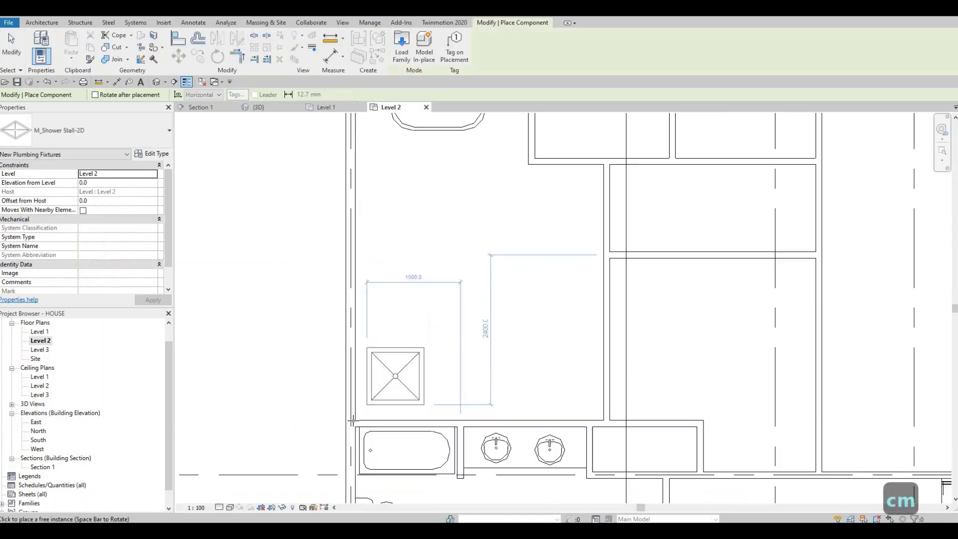
pyautogui.click(392, 405)
pyautogui.press('Escape')
pyautogui.press('Escape')
pyautogui.press('Escape')
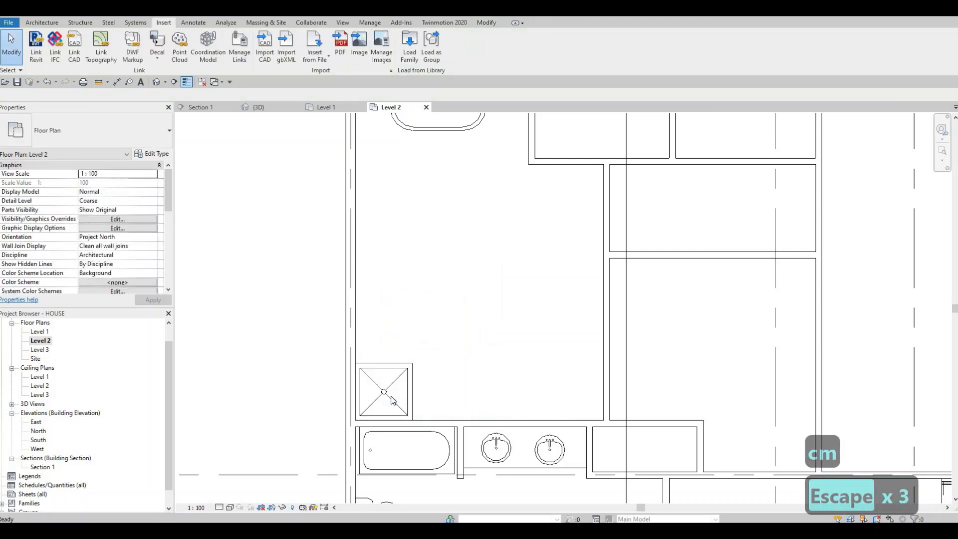
# Step: Duplicate the placed shower stall's type as M_Shower Stall-2D 2
pyautogui.click(152, 154)
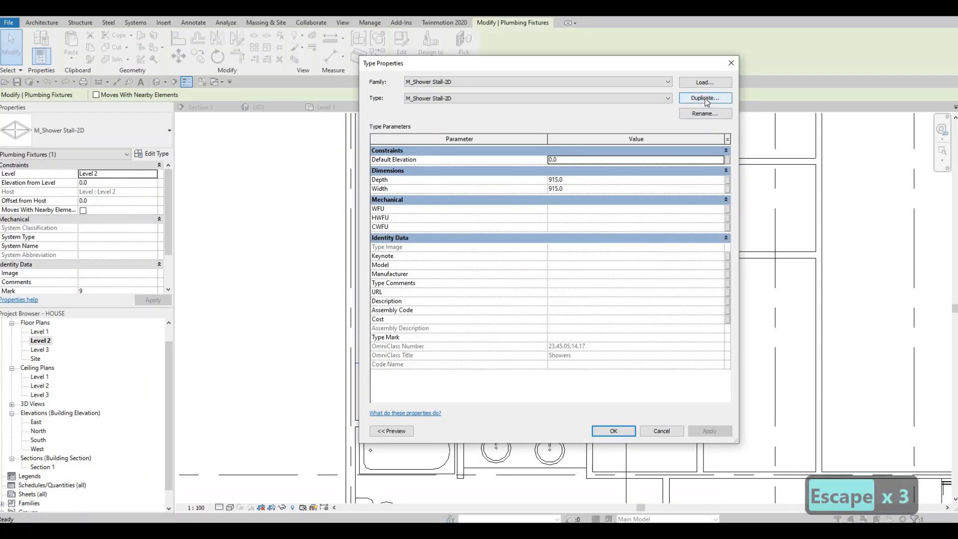
pyautogui.click(705, 99)
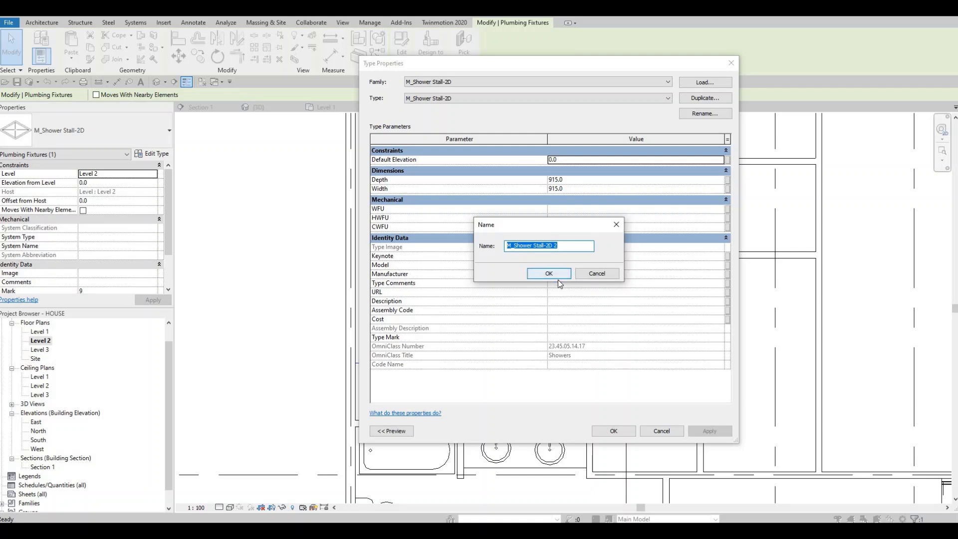
pyautogui.click(549, 275)
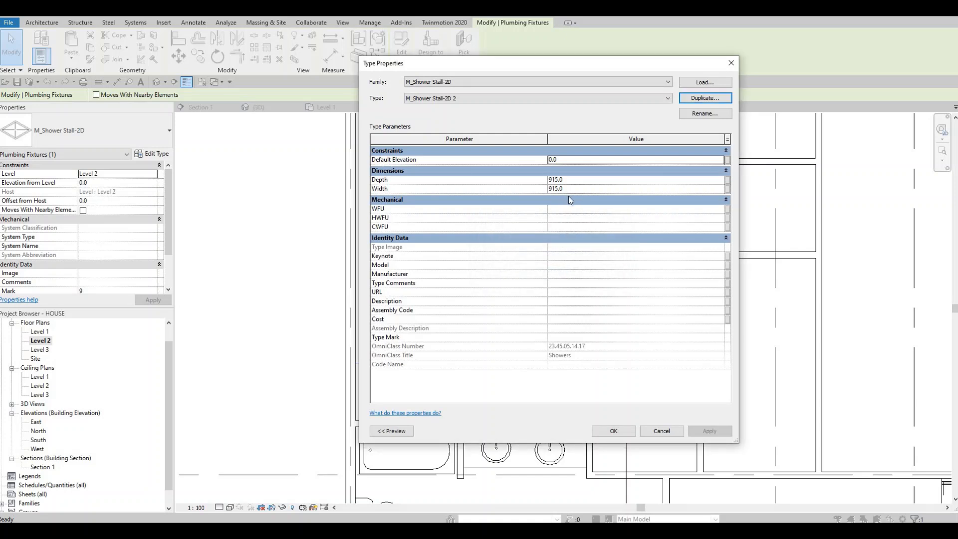
# Step: Set the new shower stall type's depth to 1500 mm and width to 2000 mm
pyautogui.click(580, 180)
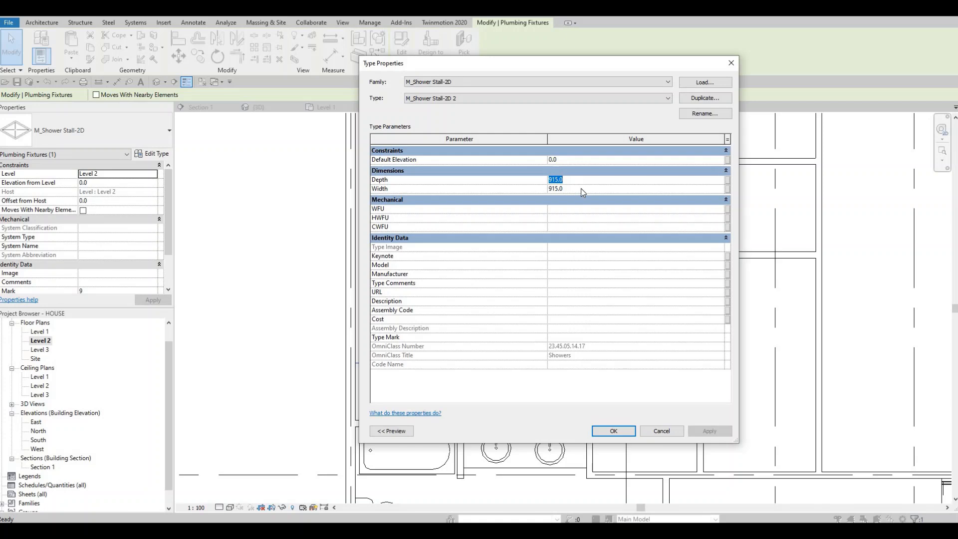
pyautogui.click(587, 190)
pyautogui.write('15000')
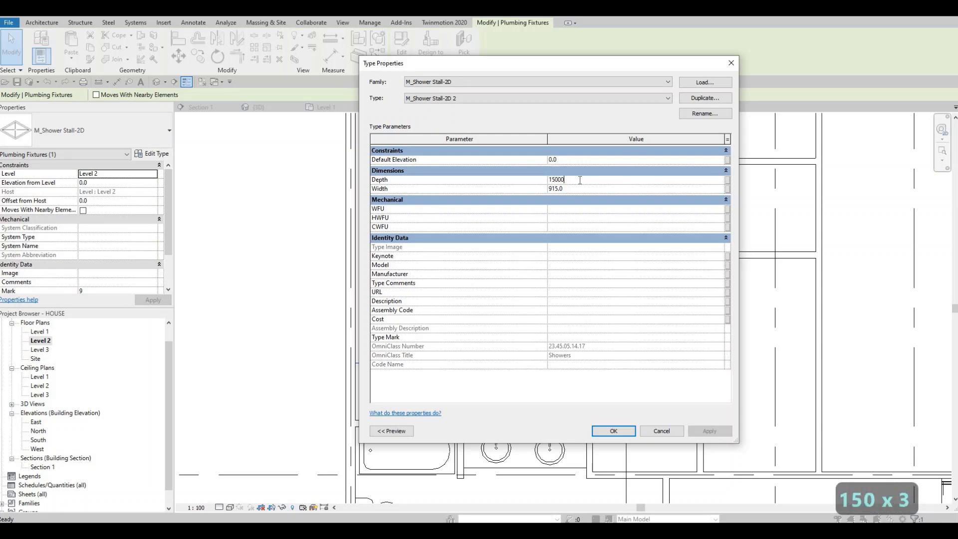
pyautogui.press('BackSpace')
pyautogui.click(573, 188)
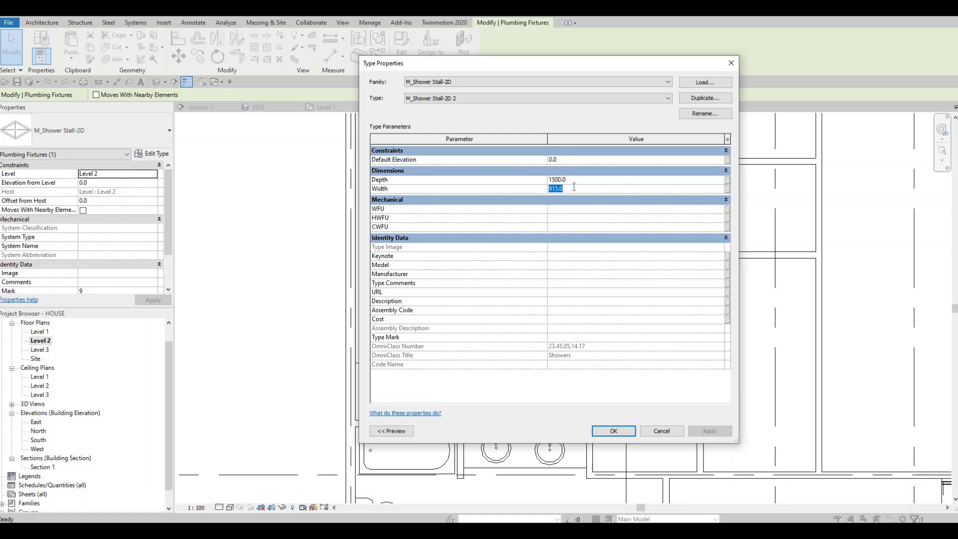
pyautogui.write('200')
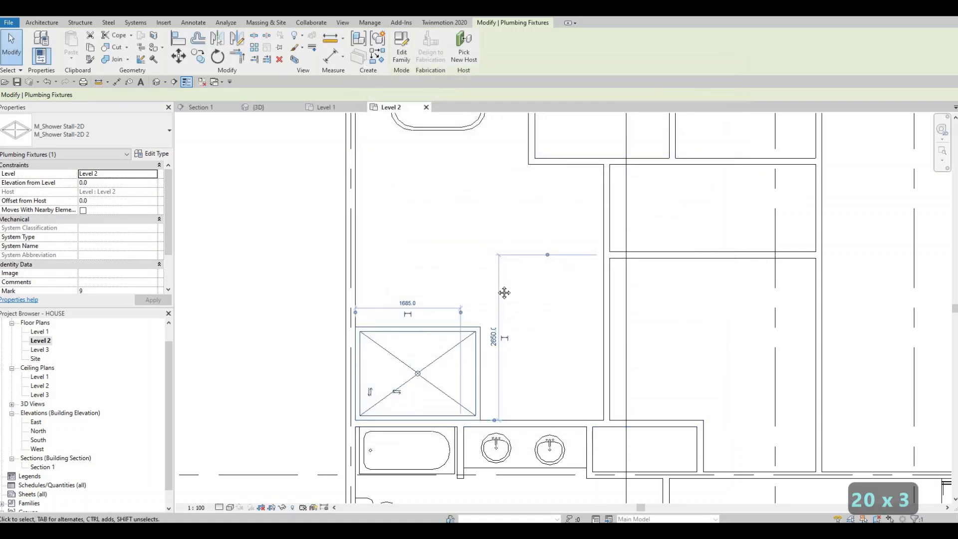
# Step: Set the M_Shower Stall-2D 2 type's width to 2500 mm and deselect the shower
pyautogui.moveTo(542, 345); pyautogui.dragTo(568, 300, button='middle')
pyautogui.scroll(-4, 586, 328)
pyautogui.scroll(2, 542, 352)
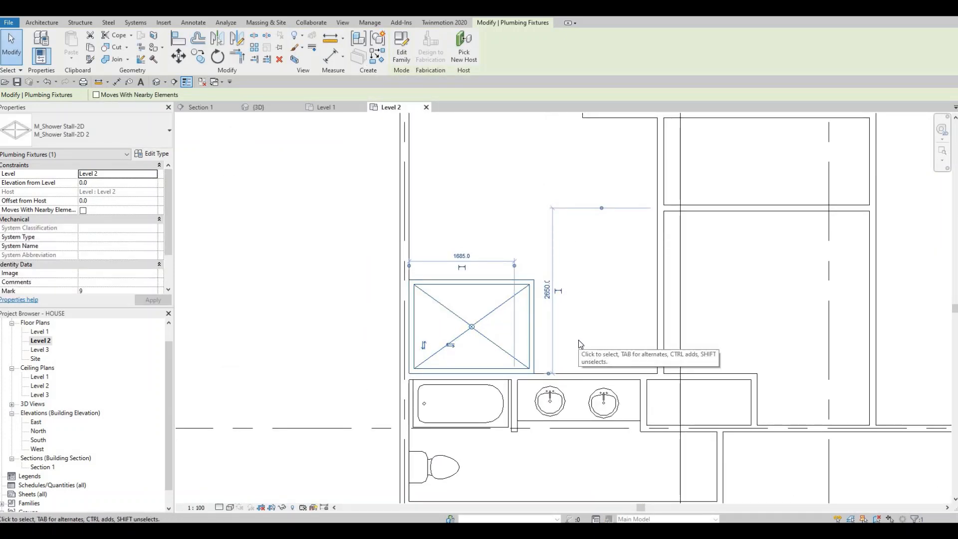
pyautogui.scroll(-1, 580, 344)
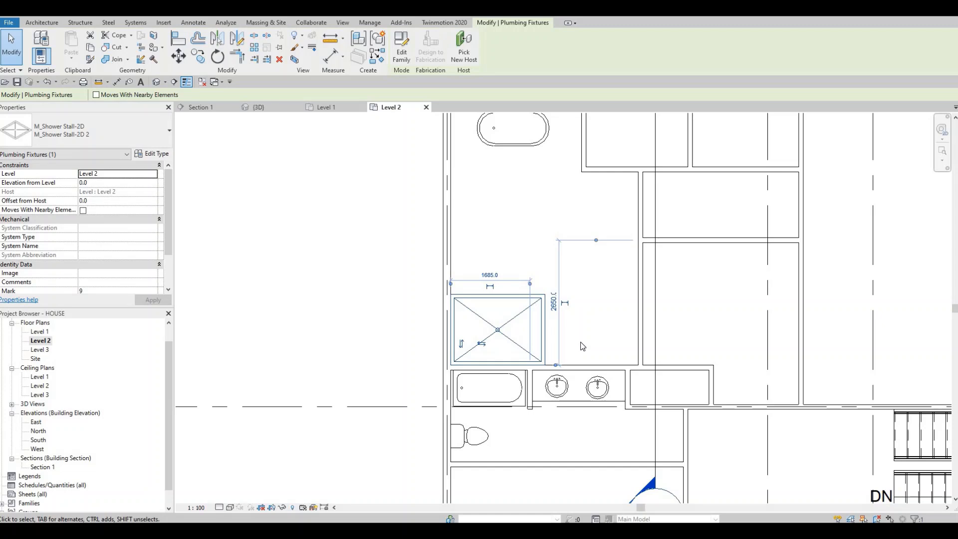
pyautogui.moveTo(555, 329); pyautogui.dragTo(521, 341, button='middle')
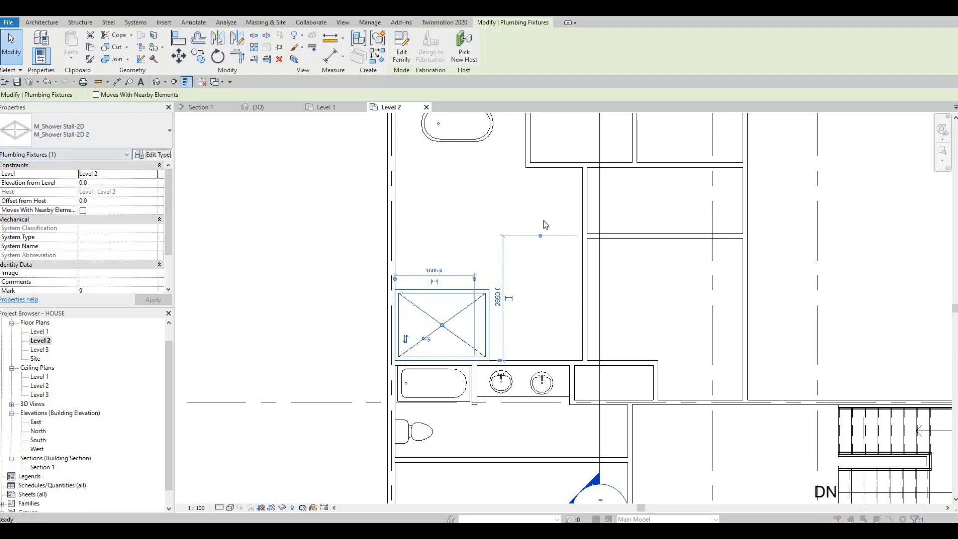
pyautogui.click(580, 188)
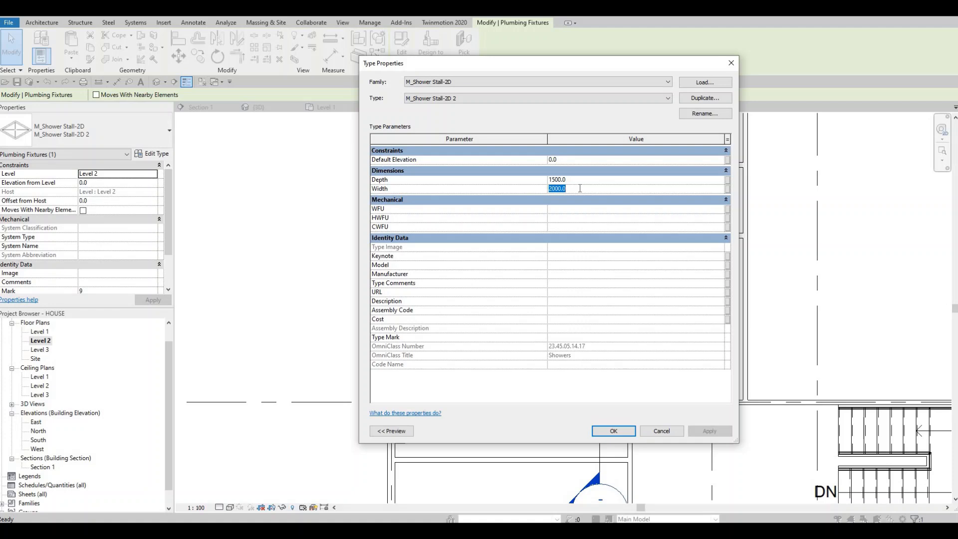
pyautogui.write('2500')
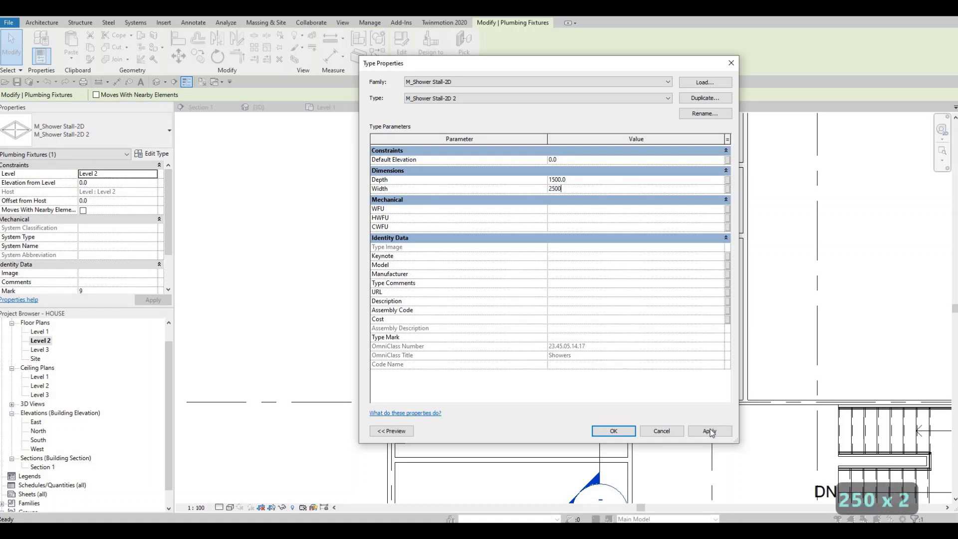
pyautogui.click(621, 432)
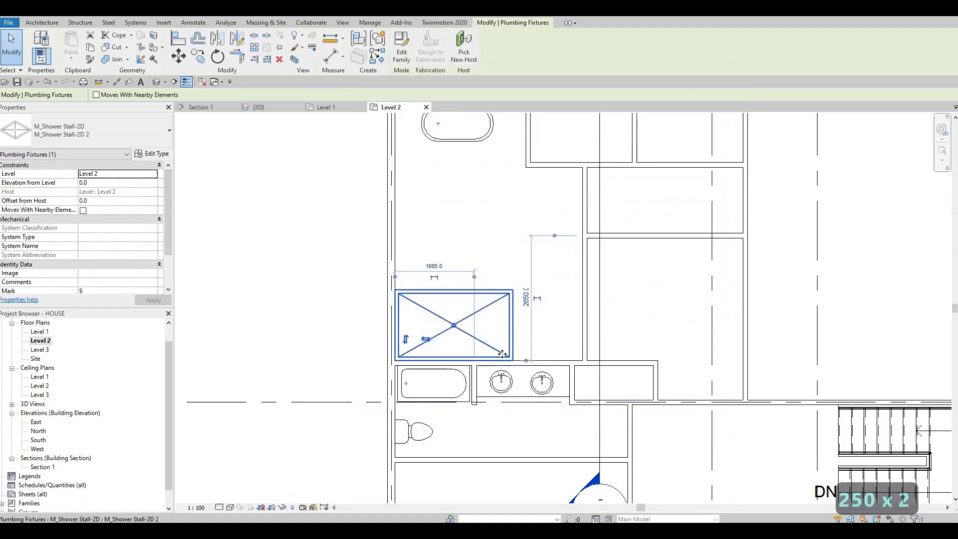
pyautogui.scroll(-3, 557, 320)
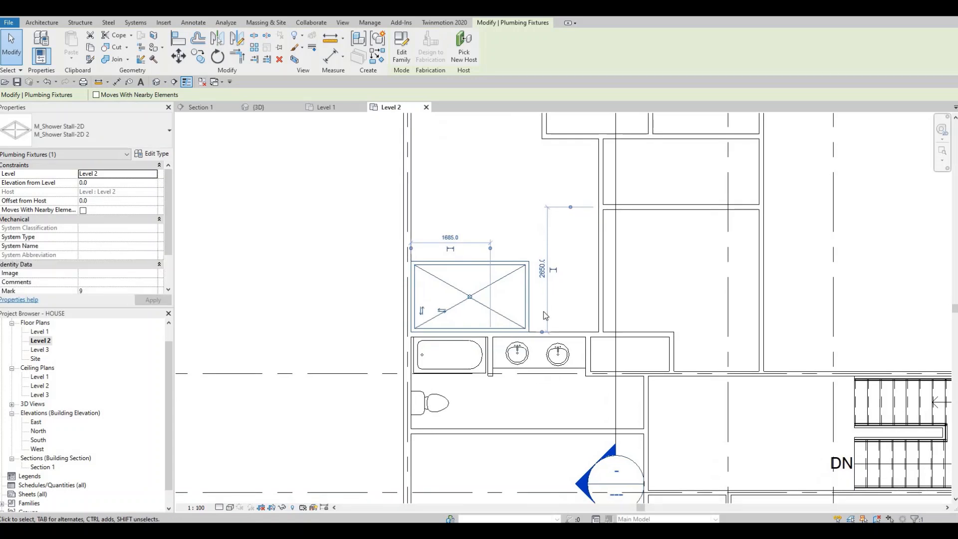
pyautogui.press('Escape')
pyautogui.press('Escape')
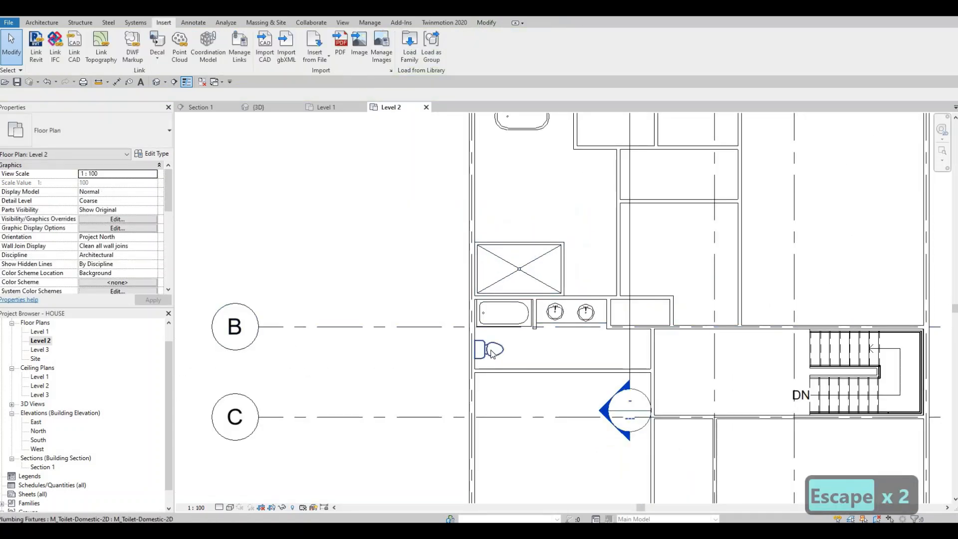
# Step: Create a similar toilet from the existing M_Toilet-Domestic-2D and place it on the lower wall beside the shower stall
pyautogui.click(492, 353)
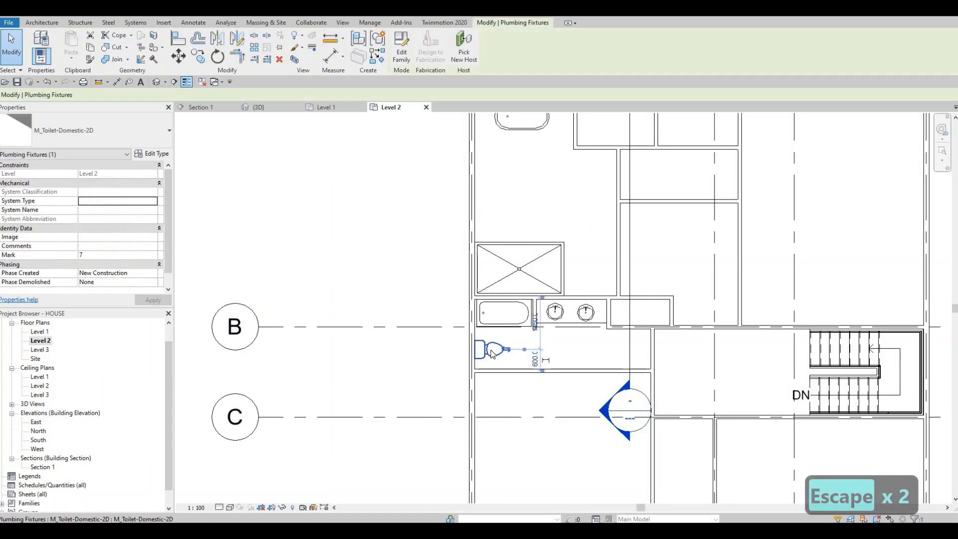
pyautogui.press('c')
pyautogui.press('s')
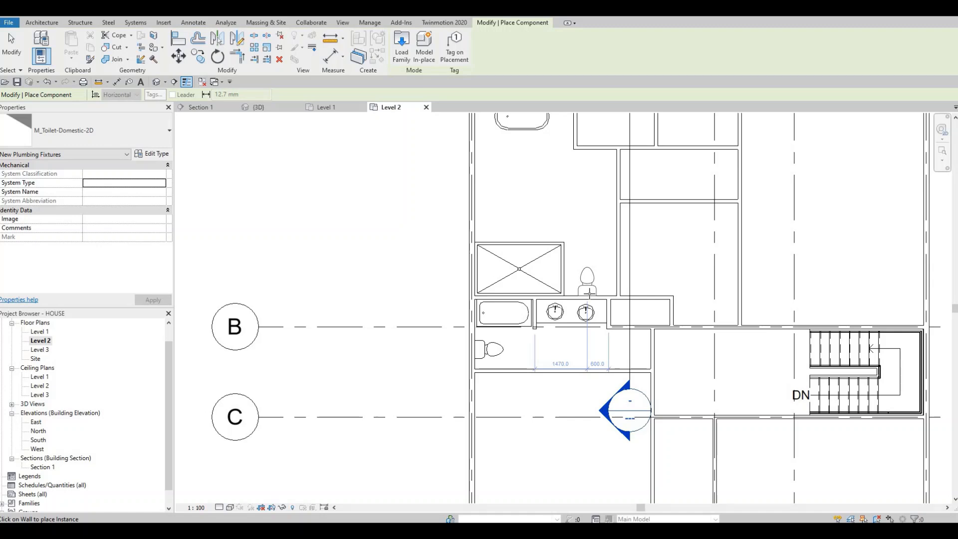
pyautogui.press('Escape')
pyautogui.press('Escape')
# Step: Create two more 482 x 482mm round vanity sinks from an existing one, placing them along the left wall between the shower and the tub
pyautogui.scroll(-2, 520, 332)
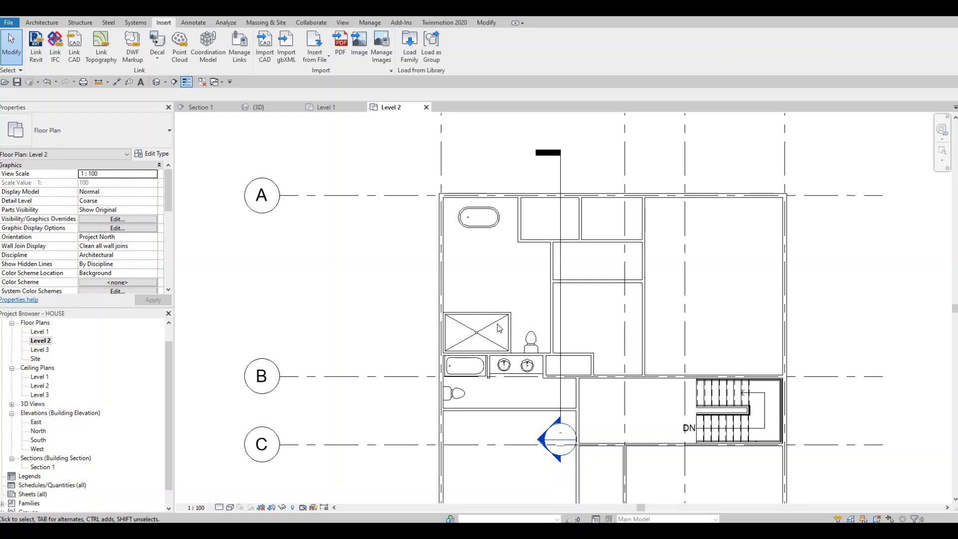
pyautogui.scroll(2, 465, 325)
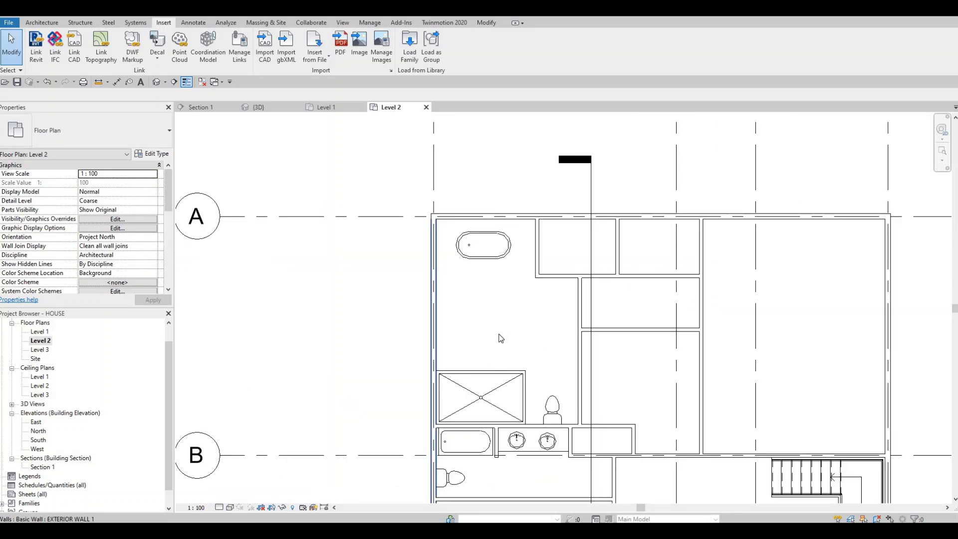
pyautogui.moveTo(521, 439); pyautogui.dragTo(527, 411, button='middle')
pyautogui.click(523, 412)
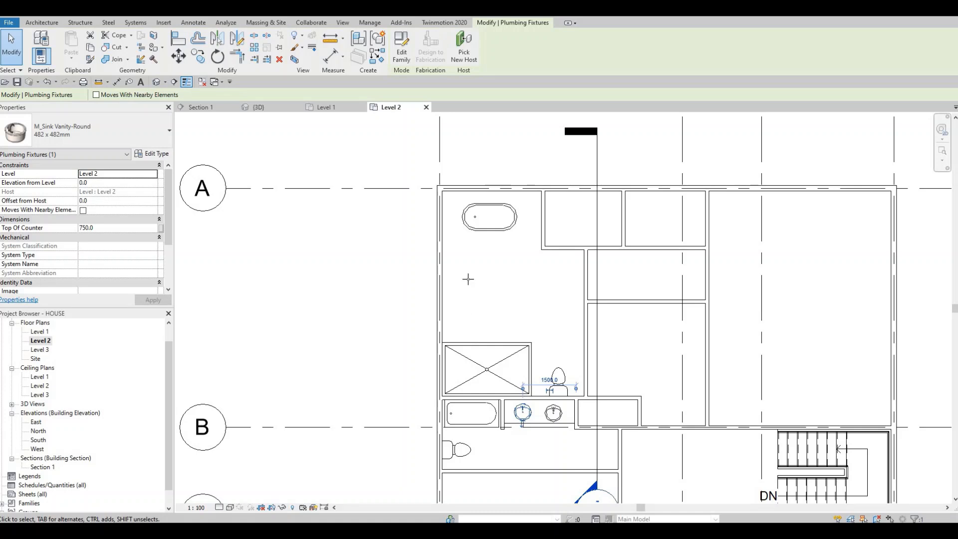
pyautogui.press('c')
pyautogui.press('s')
pyautogui.scroll(1, 469, 274)
pyautogui.scroll(2, 449, 346)
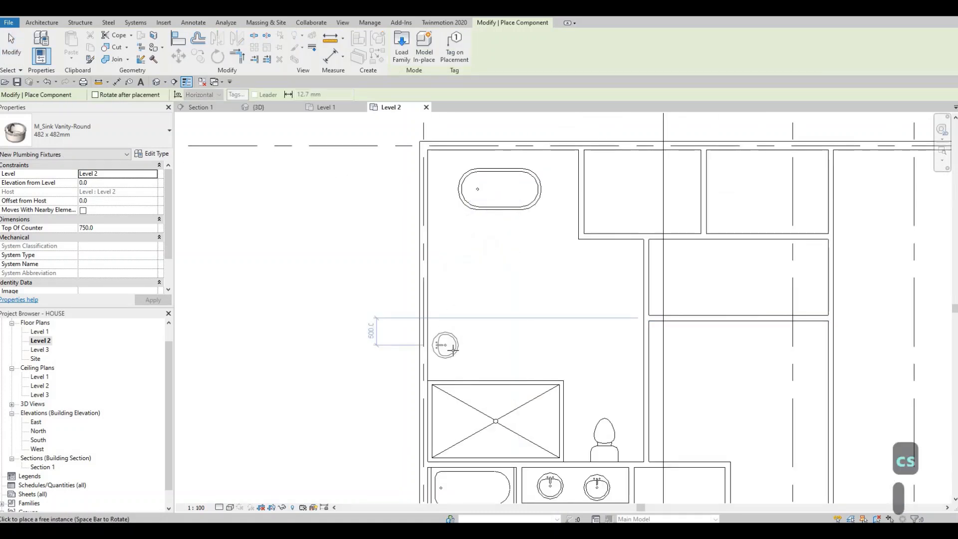
pyautogui.click(449, 351)
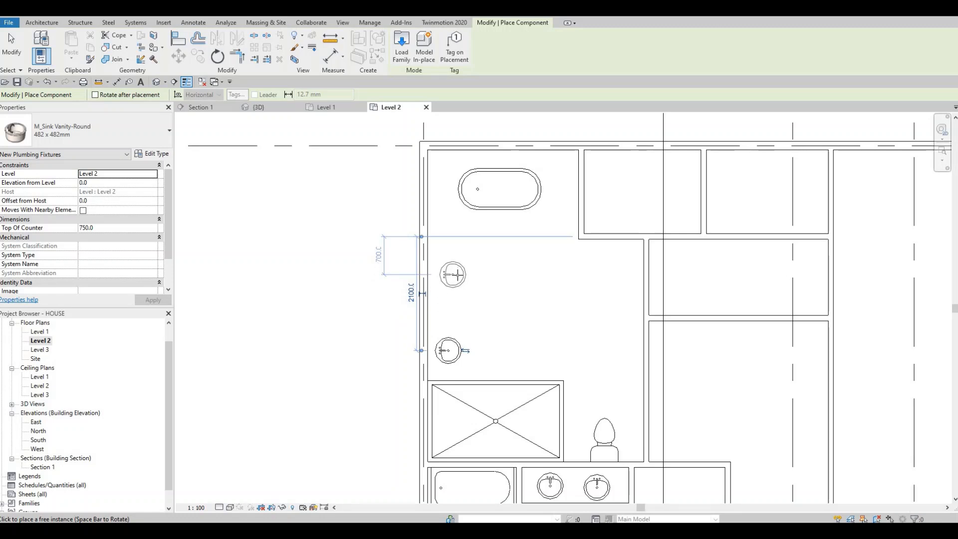
pyautogui.click(456, 275)
pyautogui.press('Escape')
pyautogui.press('Escape')
pyautogui.press('Escape')
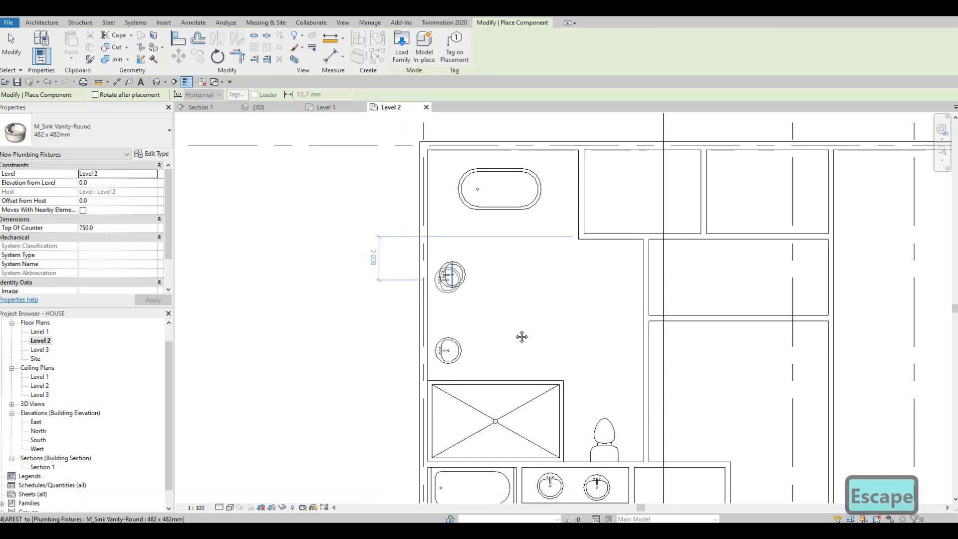
# Step: Nudge the upper of the two new sinks two increments down and one increment left toward the exterior wall
pyautogui.click(463, 277)
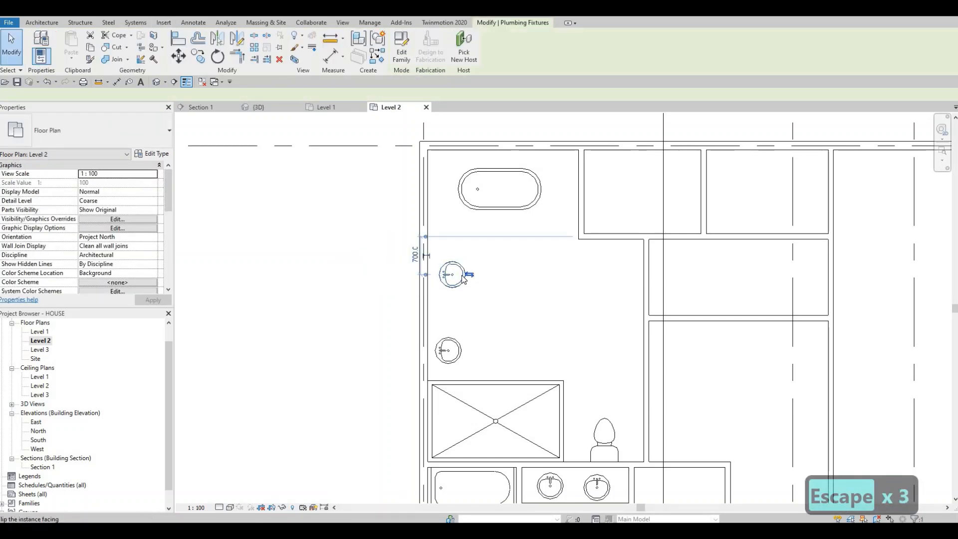
pyautogui.press('Down')
pyautogui.press('Down')
pyautogui.press('Left')
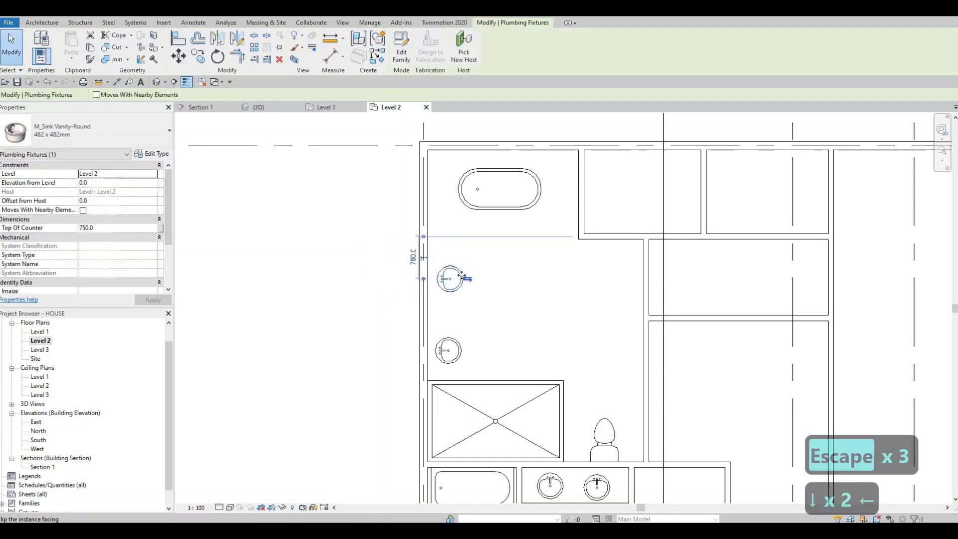
# Step: Nudge the upper vanity sink one increment down and align the lower sink's centre vertically with the upper sink's centre
pyautogui.press('Down')
pyautogui.press('Escape')
pyautogui.click(447, 344)
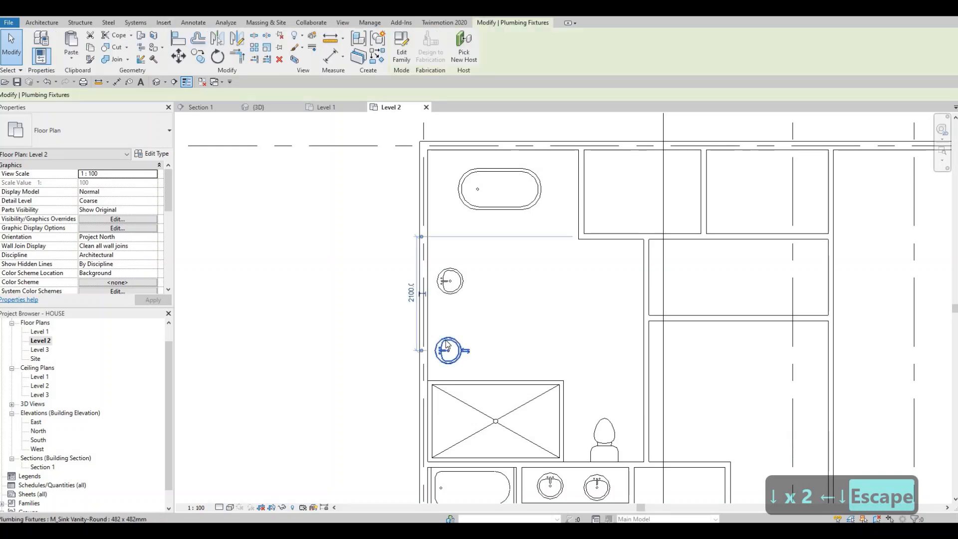
pyautogui.press('Escape')
pyautogui.press('Escape')
pyautogui.press('a')
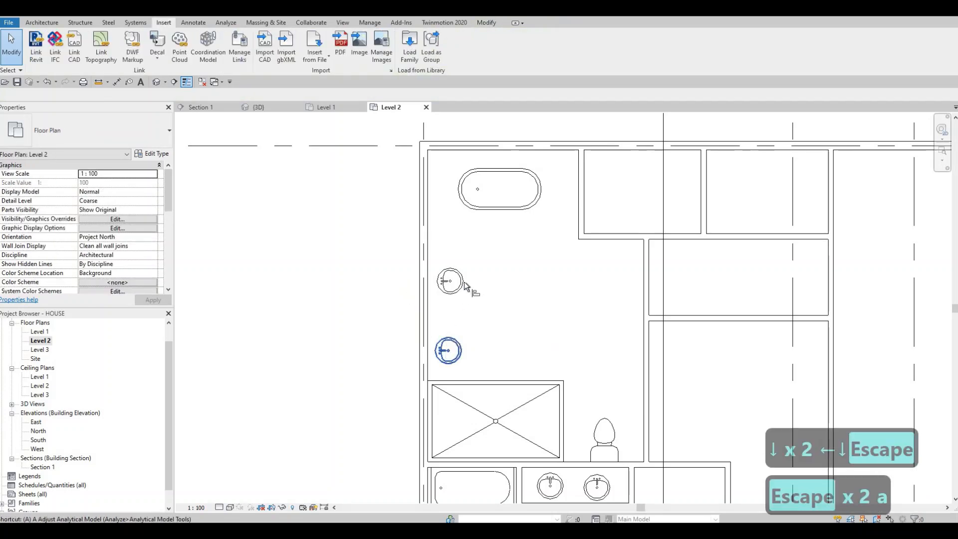
pyautogui.press('l')
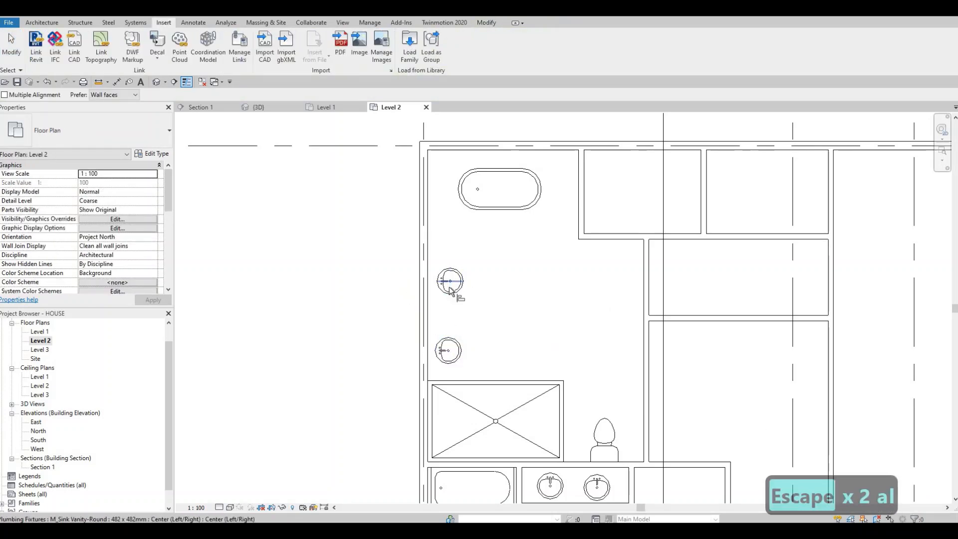
pyautogui.click(450, 291)
pyautogui.click(448, 362)
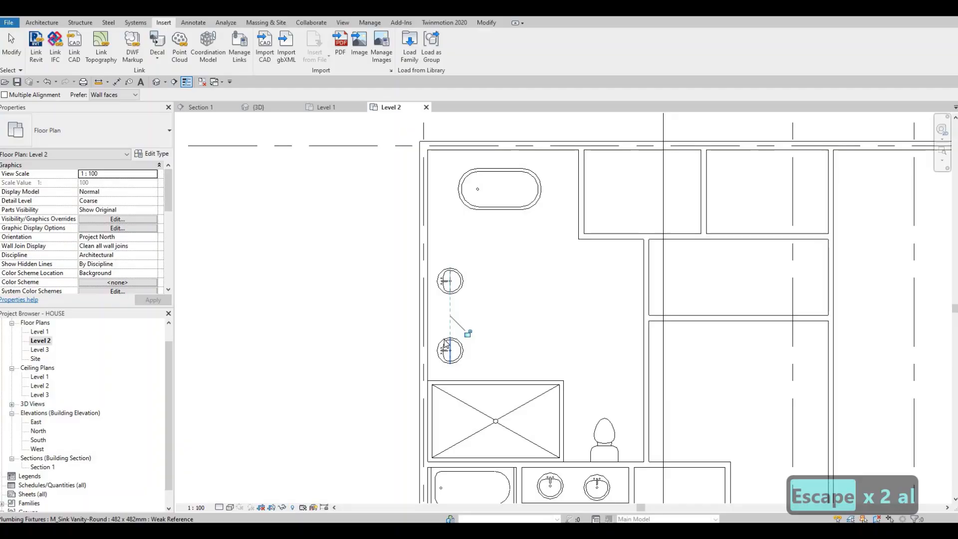
pyautogui.press('Escape')
pyautogui.press('Escape')
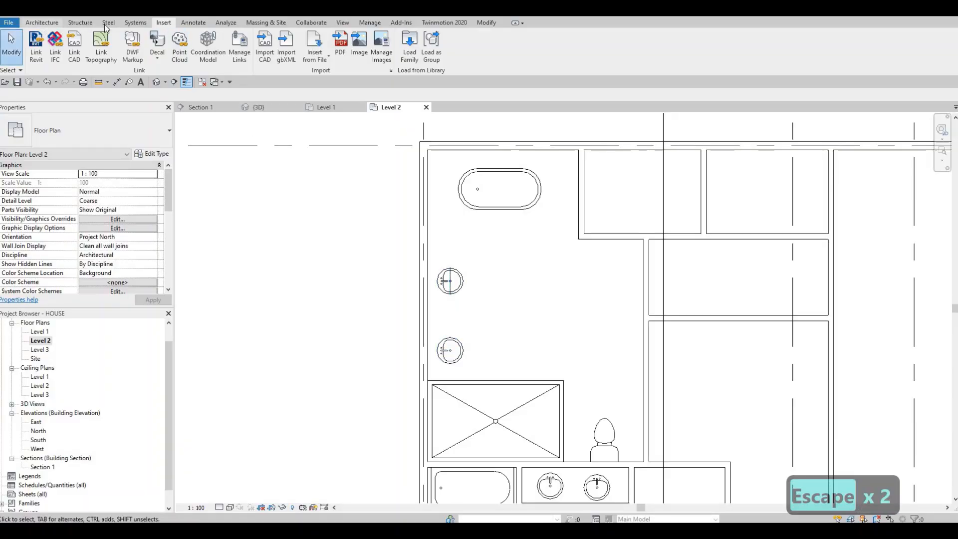
# Step: Draw a vanity counter outline around both sinks with Thin Lines detail lines, its front edge running 2250 mm down to the shower stall
pyautogui.click(193, 23)
pyautogui.click(252, 49)
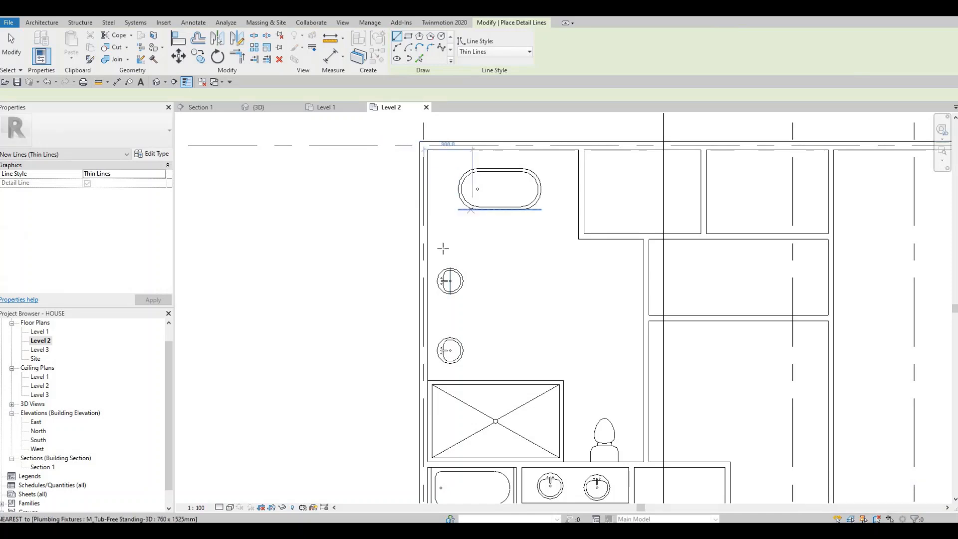
pyautogui.click(427, 258)
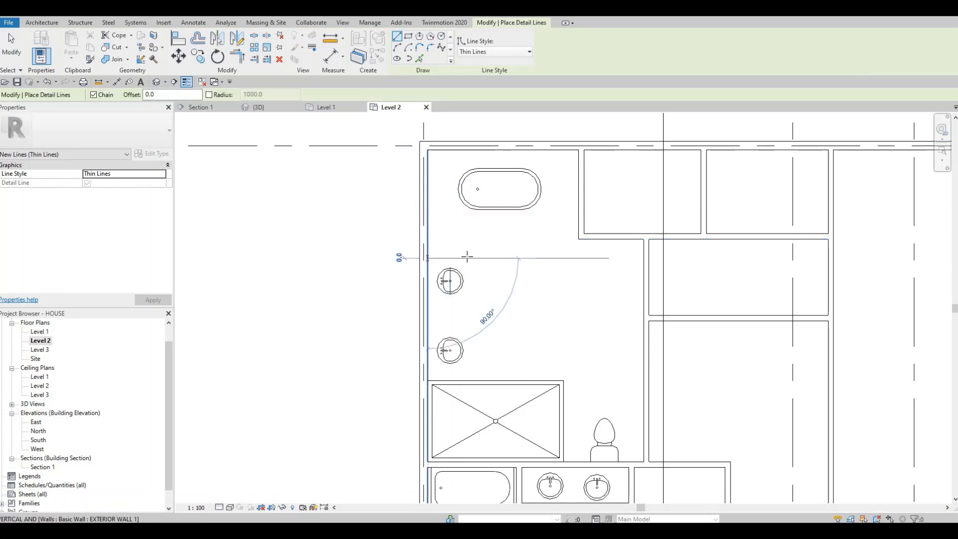
pyautogui.click(466, 258)
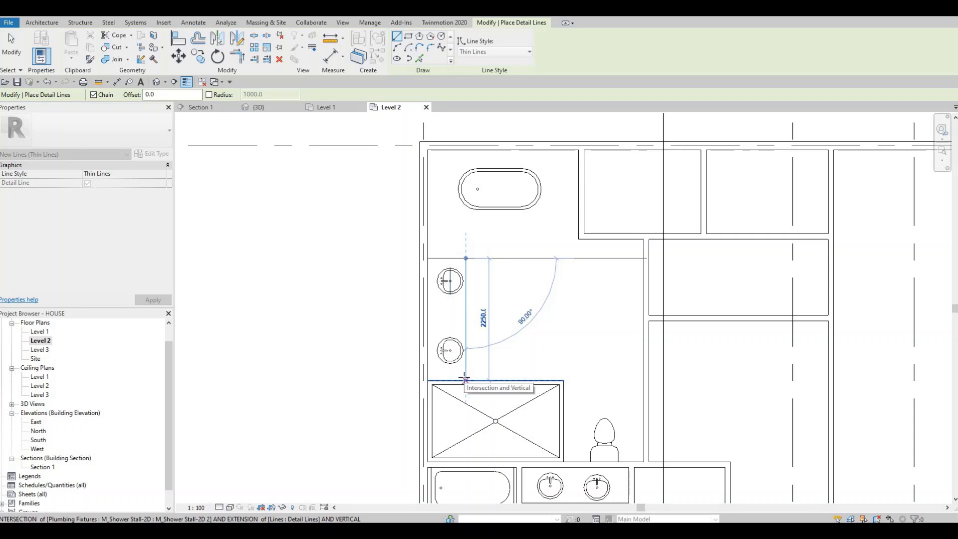
pyautogui.click(464, 380)
pyautogui.press('Escape')
pyautogui.press('Escape')
pyautogui.press('Escape')
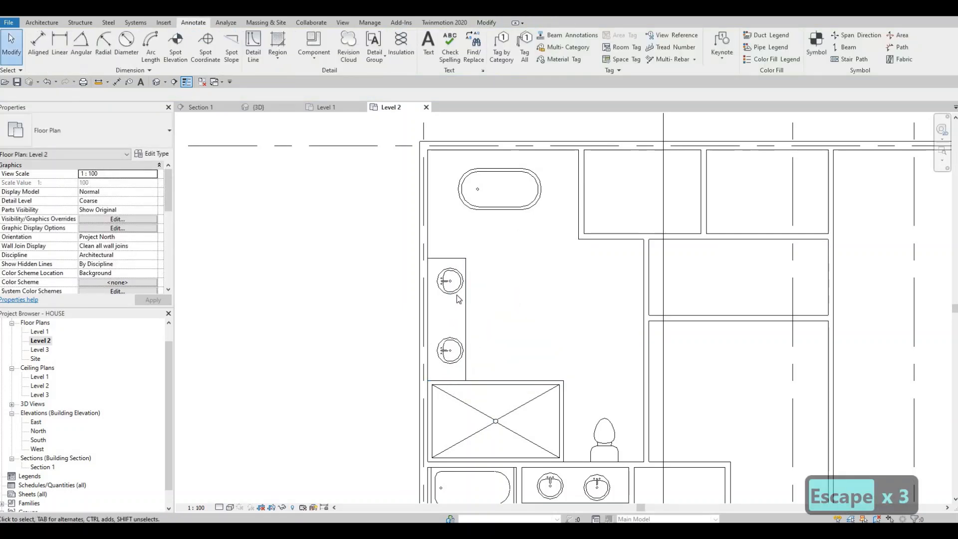
# Step: Nudge the upper vanity sink three increments down within the counter outline
pyautogui.click(451, 287)
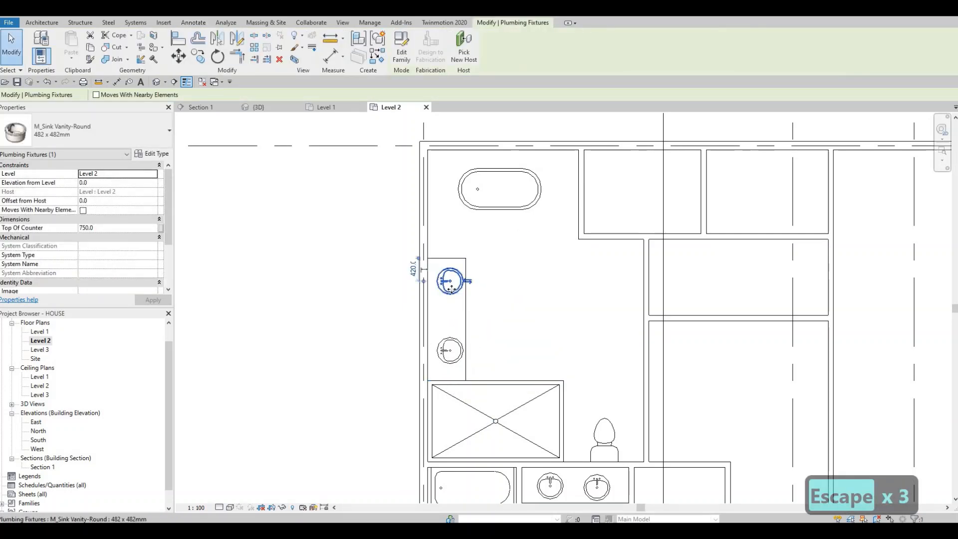
pyautogui.press('Down')
pyautogui.press('Down')
pyautogui.press('Down')
pyautogui.press('Escape')
pyautogui.press('Escape')
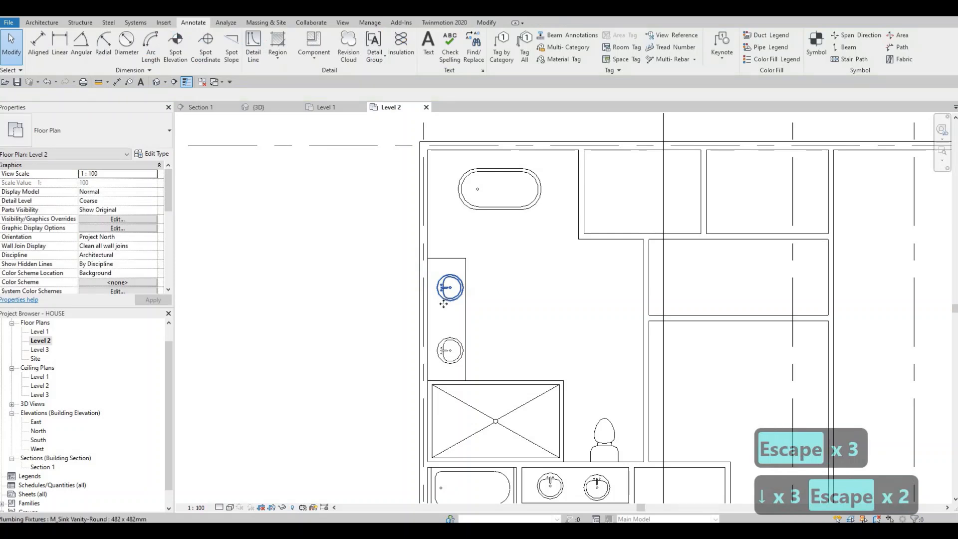
# Step: Select both vanity sinks and nudge them together two increments left toward the exterior wall
pyautogui.click(446, 350)
pyautogui.keyDown('ctrl'); pyautogui.click(446, 349); pyautogui.keyUp('ctrl')
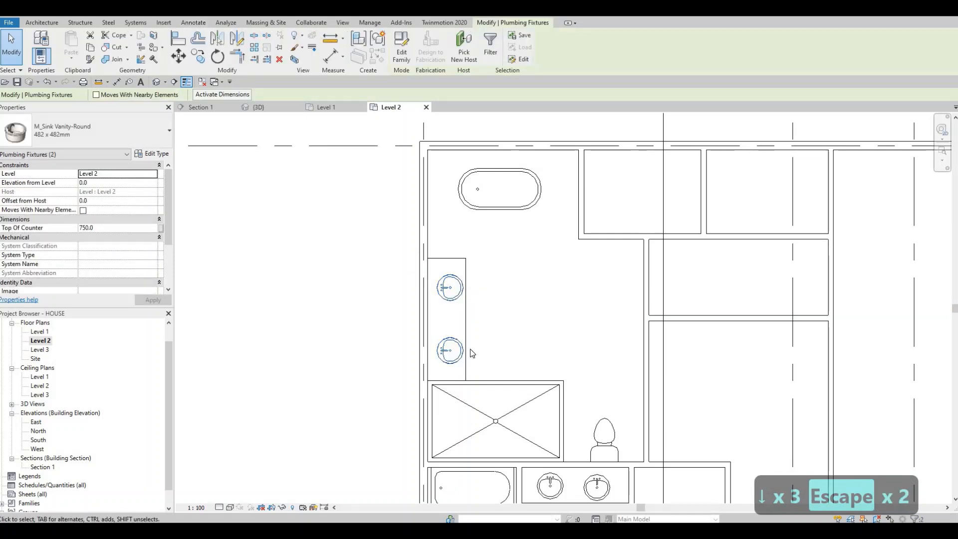
pyautogui.press('Left')
pyautogui.press('Left')
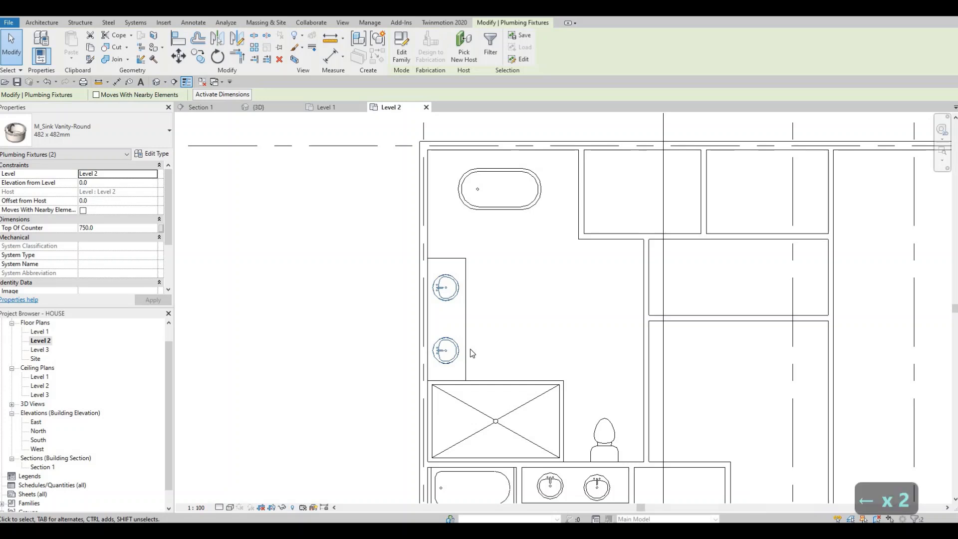
pyautogui.press('Escape')
pyautogui.press('Escape')
# Step: Examine the furnished master bathroom and the adjoining rooms on the Level 2 floor plan
pyautogui.moveTo(536, 345)
pyautogui.mouseDown(button='middle')
pyautogui.moveTo(528, 310)
pyautogui.moveTo(508, 291)
pyautogui.mouseUp(button='middle')
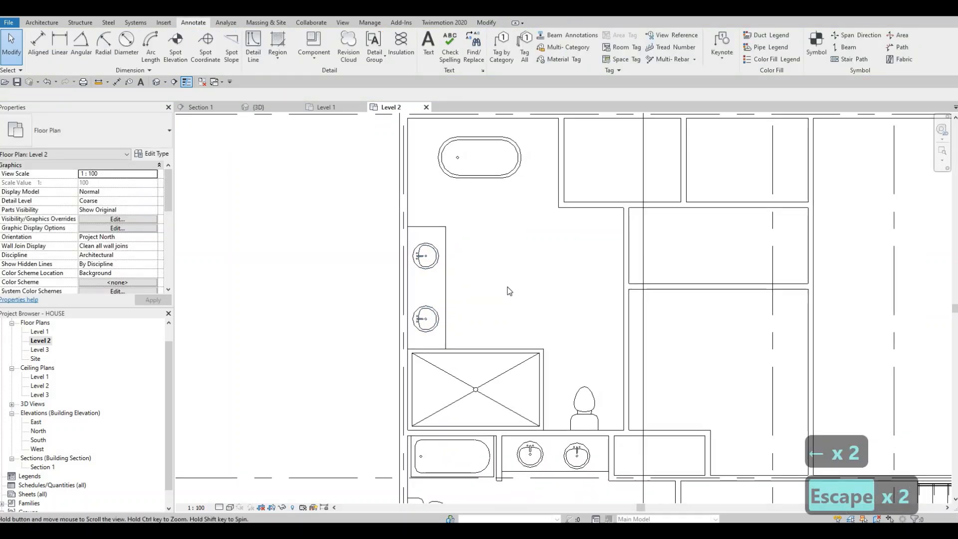
pyautogui.scroll(-2, 478, 254)
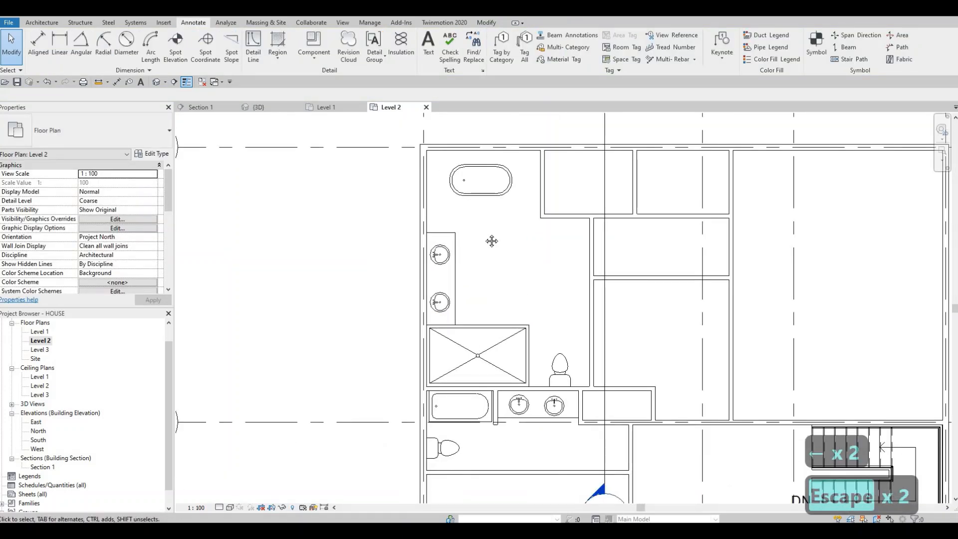
pyautogui.moveTo(491, 241); pyautogui.dragTo(515, 252, button='middle')
pyautogui.scroll(-1, 500, 259)
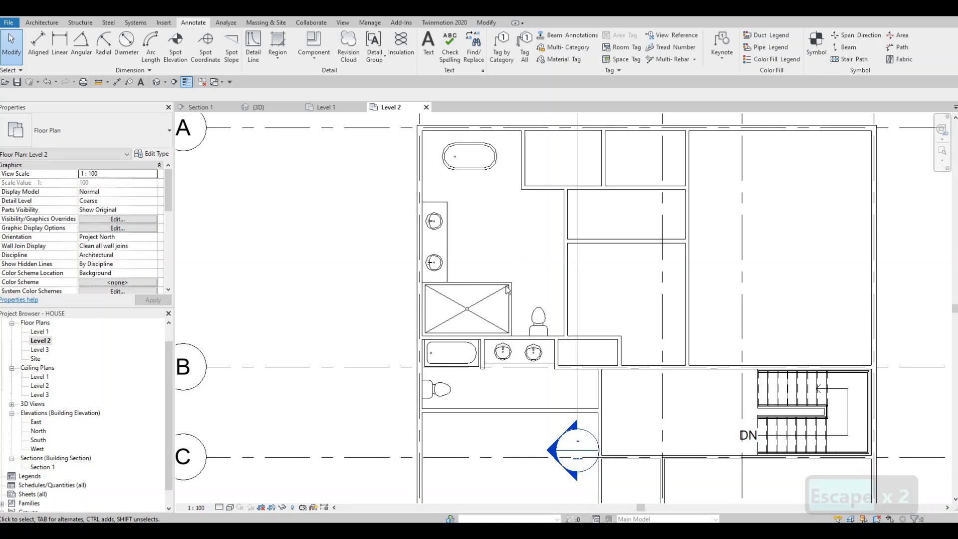
pyautogui.moveTo(507, 289); pyautogui.dragTo(498, 316, button='middle')
pyautogui.scroll(-1, 498, 315)
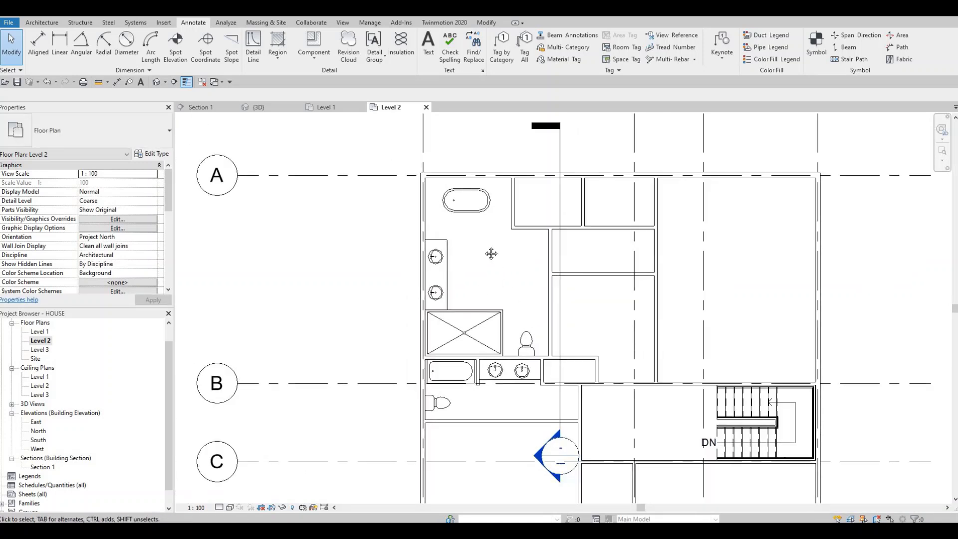
pyautogui.moveTo(474, 257); pyautogui.dragTo(469, 264, button='middle')
pyautogui.moveTo(530, 289)
pyautogui.mouseDown(button='middle')
pyautogui.moveTo(479, 269)
pyautogui.moveTo(494, 281)
pyautogui.moveTo(514, 261)
pyautogui.mouseUp(button='middle')
pyautogui.moveTo(451, 244); pyautogui.dragTo(447, 260, button='middle')
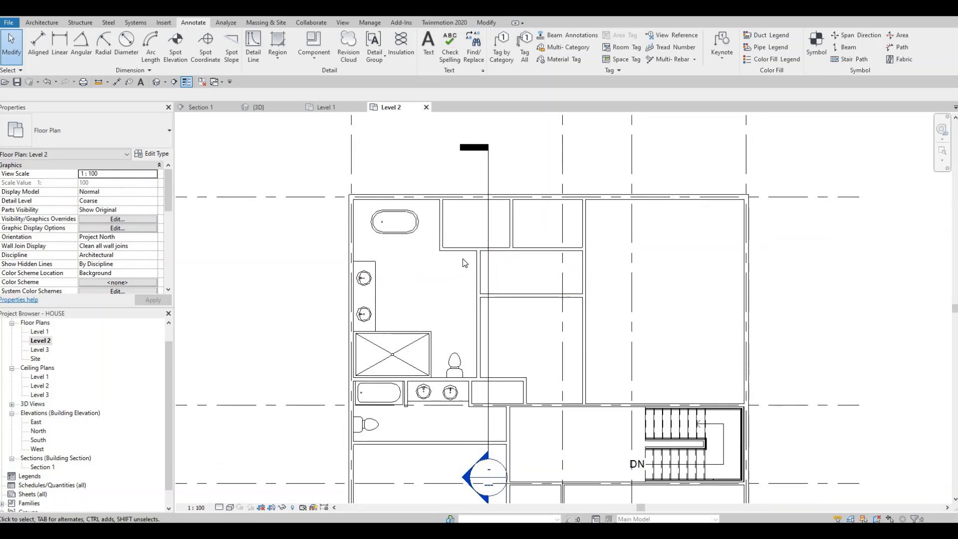
# Step: Nudge the short vertical interior wall beside the free-standing tub four increments left toward the tub
pyautogui.moveTo(442, 218); pyautogui.dragTo(462, 258, button='middle')
pyautogui.scroll(2, 463, 258)
pyautogui.click(456, 257)
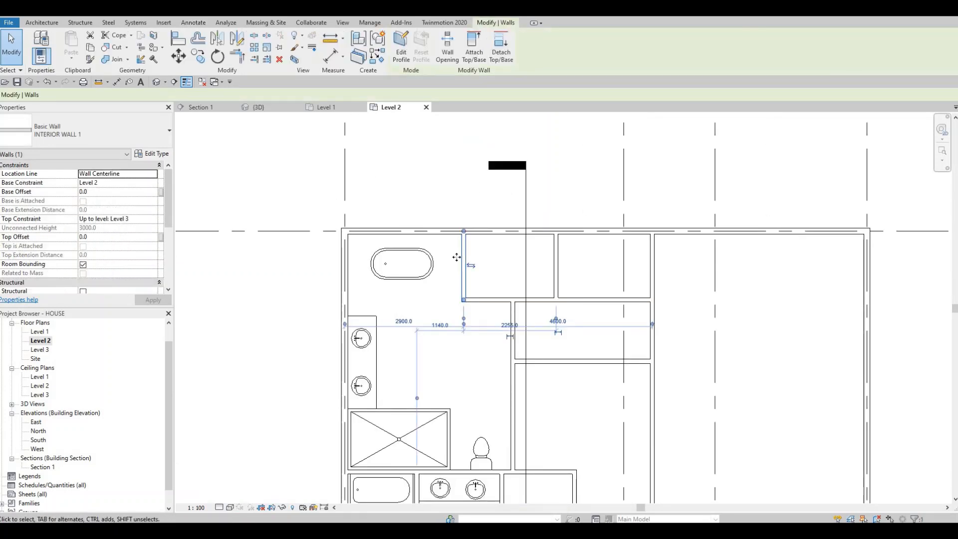
pyautogui.press('Left')
pyautogui.press('Left')
pyautogui.press('Left')
pyautogui.press('Left')
pyautogui.press('Escape')
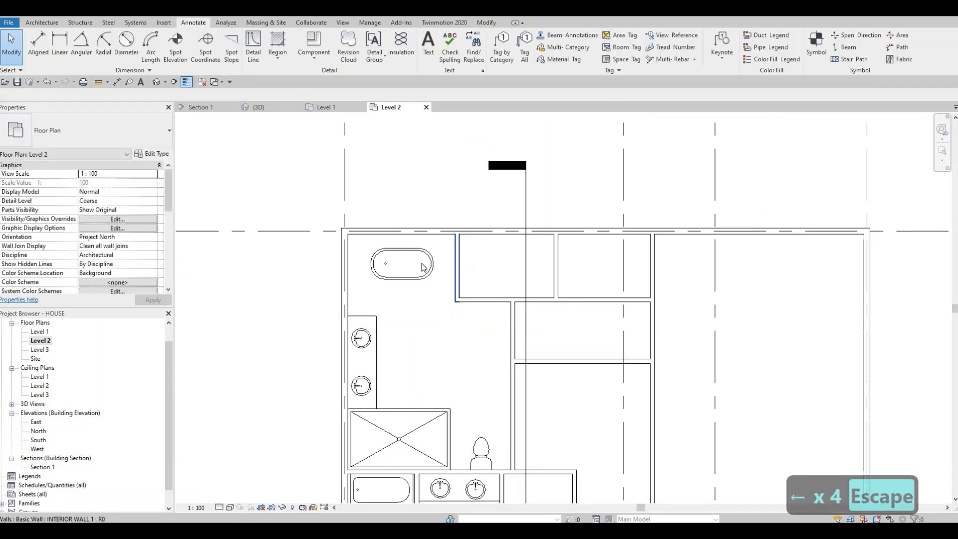
# Step: Nudge the free-standing tub five increments left and one increment up toward the exterior corner
pyautogui.click(430, 265)
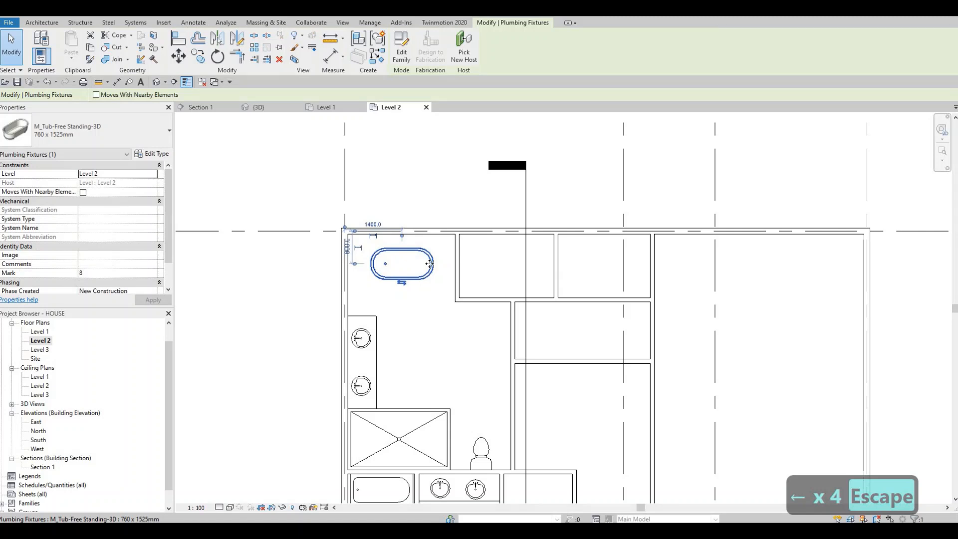
pyautogui.press('Left')
pyautogui.press('Left')
pyautogui.press('Left')
pyautogui.press('Left')
pyautogui.press('Left')
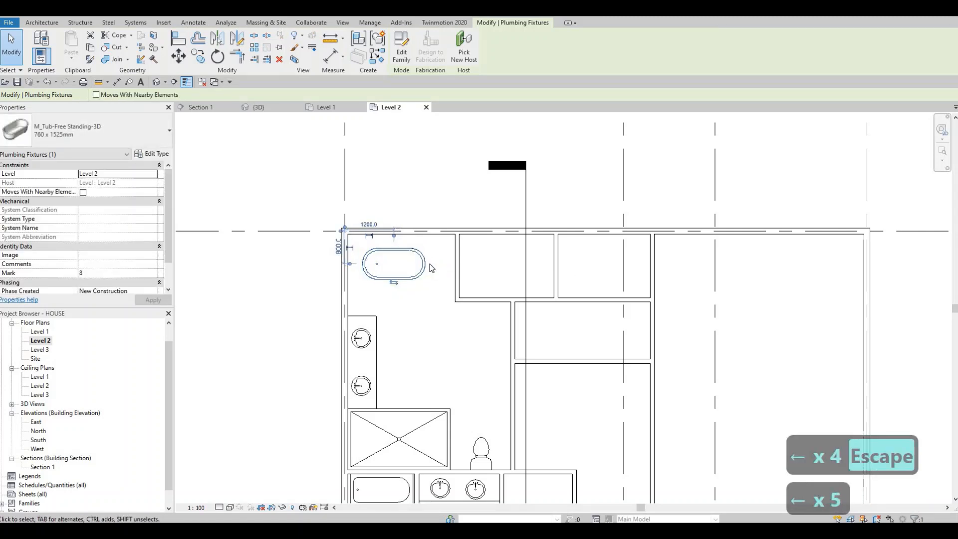
pyautogui.press('Escape')
pyautogui.press('Escape')
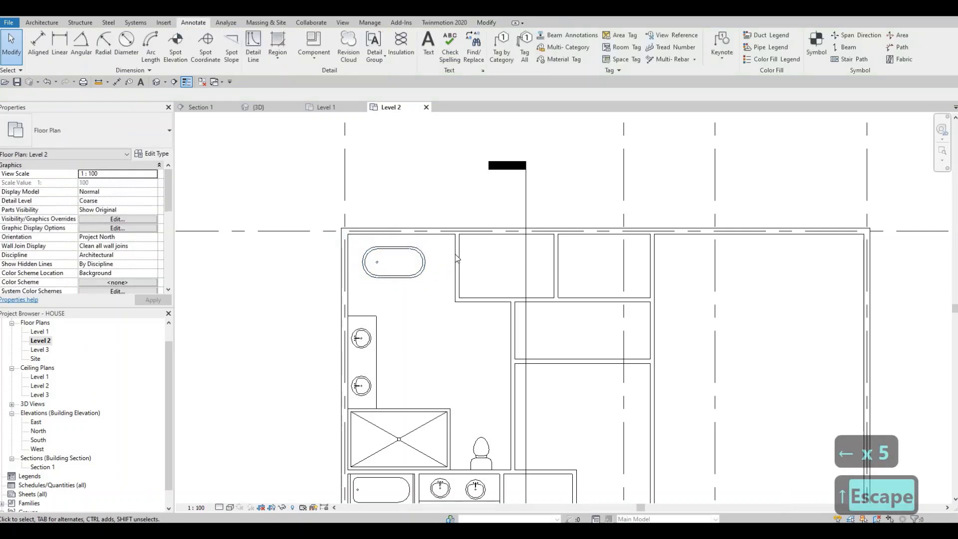
# Step: Nudge the short interior wall beside the tub seven more increments left, narrowing the tub area
pyautogui.click(455, 253)
pyautogui.press('Left')
pyautogui.press('Left')
pyautogui.press('Left')
pyautogui.press('Left')
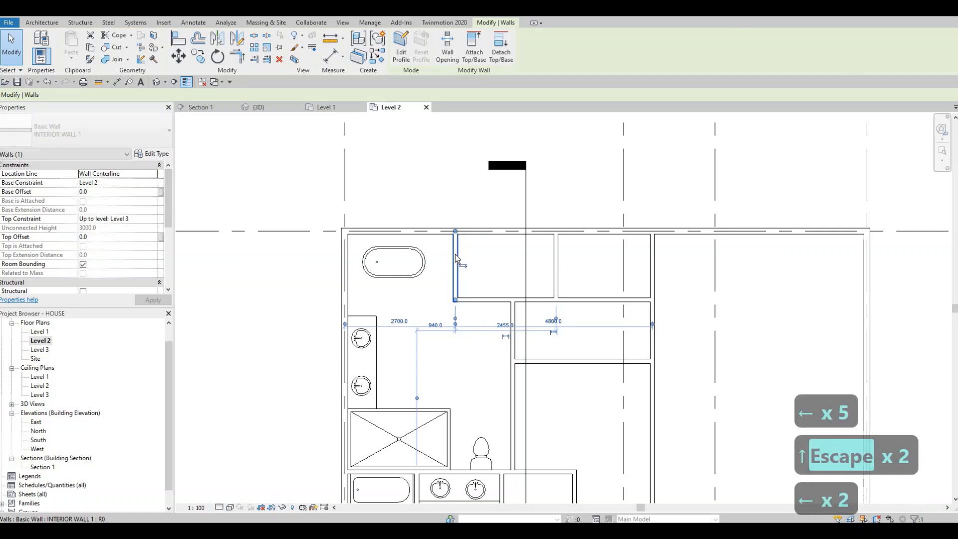
pyautogui.press('Left')
pyautogui.press('Left')
pyautogui.press('Left')
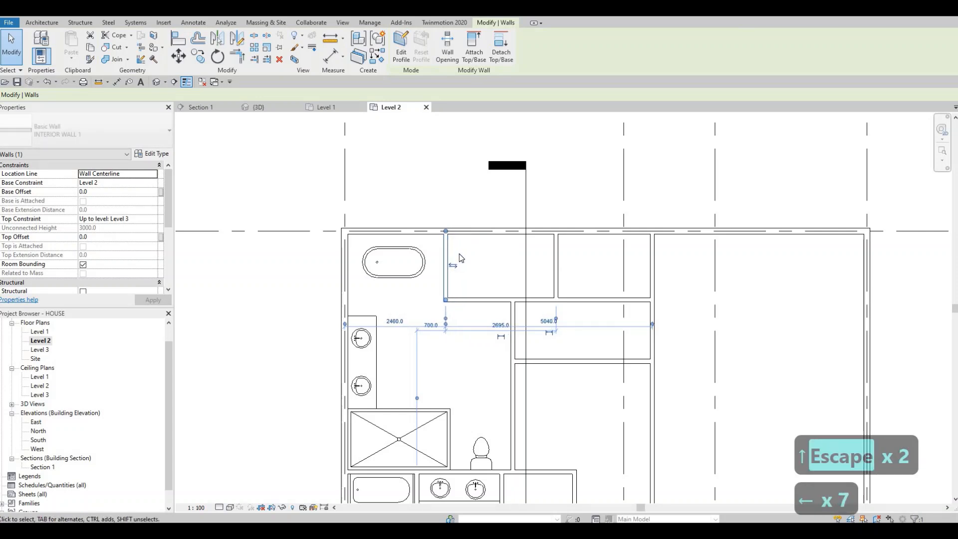
pyautogui.press('Escape')
pyautogui.press('Escape')
# Step: Nudge the dividing wall between the two small upper rooms five increments left to even out their widths
pyautogui.click(554, 271)
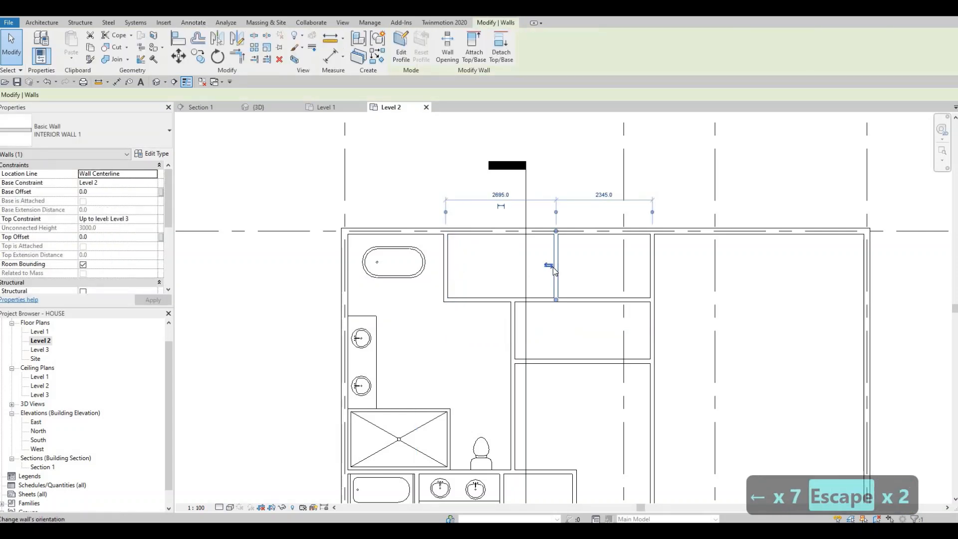
pyautogui.press('Left')
pyautogui.press('Left')
pyautogui.press('Left')
pyautogui.press('Left')
pyautogui.press('Left')
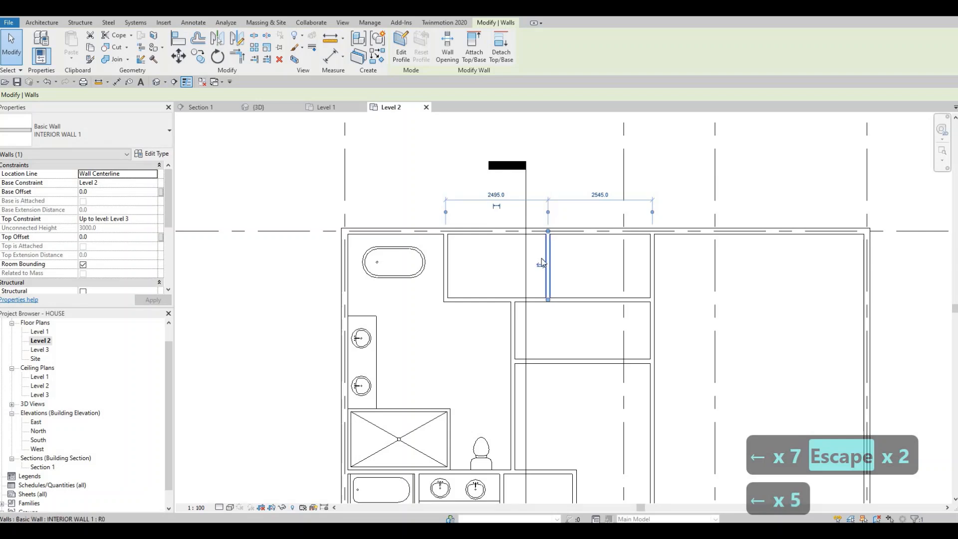
pyautogui.press('Escape')
pyautogui.press('Escape')
# Step: Review the whole Level 2 floor plan, checking the adjusted walls and the fixture layout
pyautogui.scroll(-1, 508, 227)
pyautogui.scroll(-2, 508, 227)
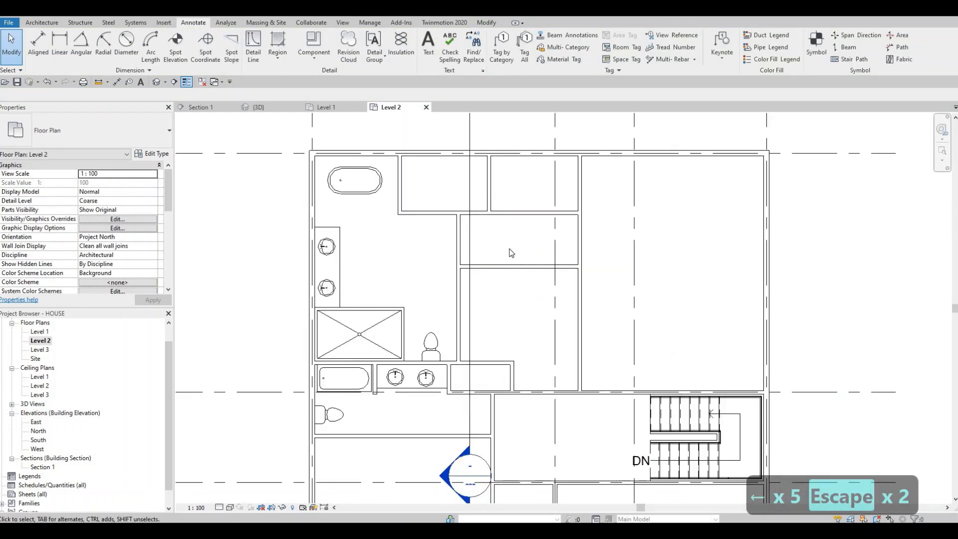
pyautogui.scroll(2, 509, 252)
pyautogui.moveTo(544, 313); pyautogui.dragTo(532, 290, button='middle')
pyautogui.scroll(-2, 525, 280)
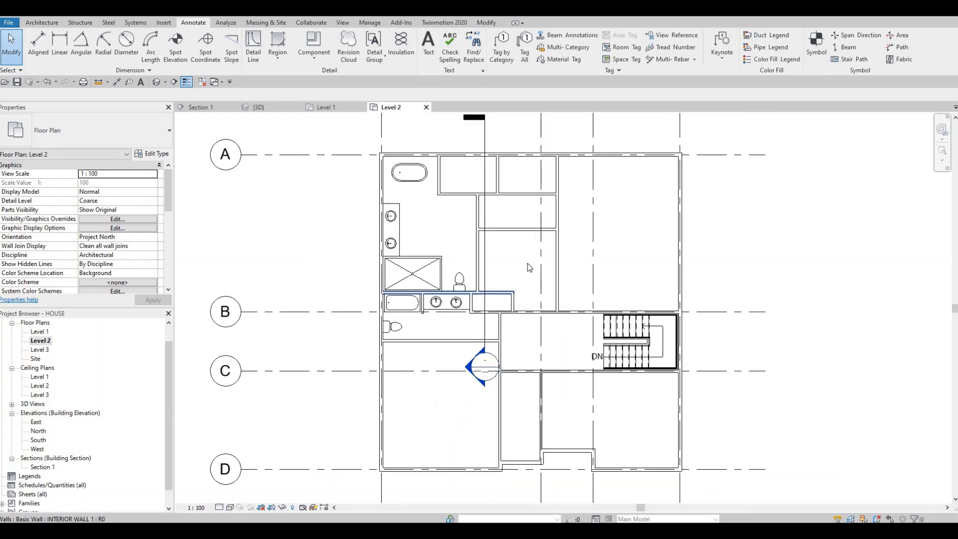
pyautogui.scroll(1, 523, 273)
pyautogui.moveTo(506, 287)
pyautogui.mouseDown(button='middle')
pyautogui.moveTo(498, 252)
pyautogui.moveTo(493, 286)
pyautogui.mouseUp(button='middle')
pyautogui.scroll(-1, 493, 286)
pyautogui.scroll(1, 449, 234)
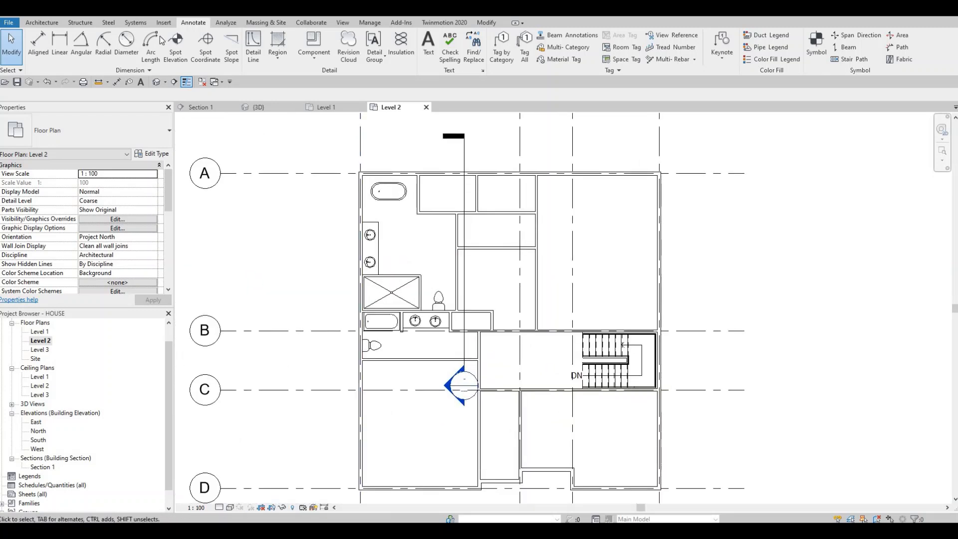
# Step: Start loading a family and browse the Canada library to the Domestic folder under Specialty Equipment
pyautogui.click(165, 23)
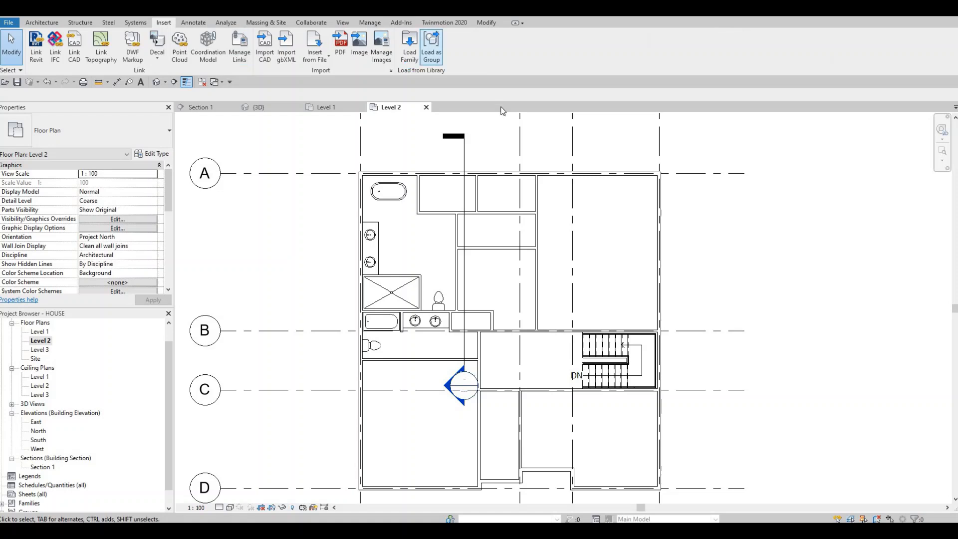
pyautogui.click(409, 48)
pyautogui.click(434, 116)
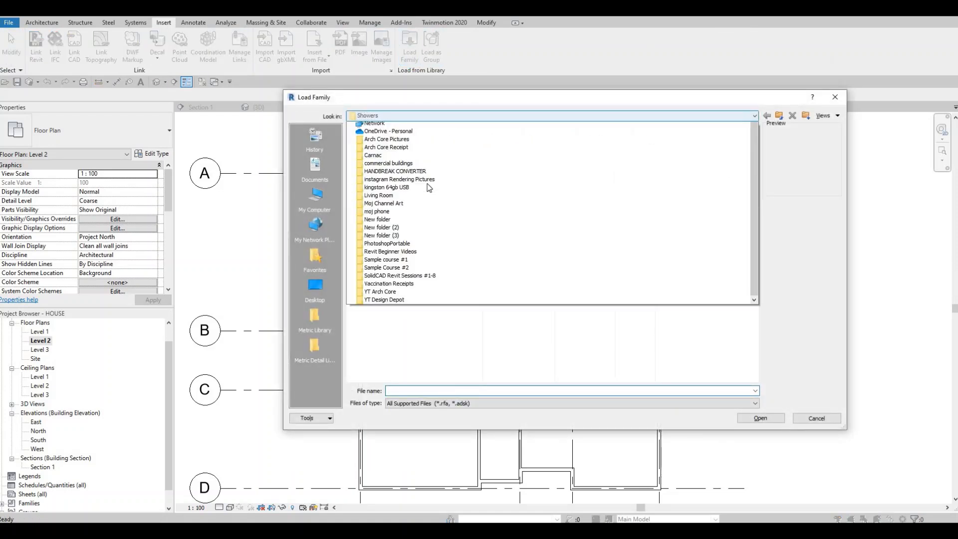
pyautogui.scroll(5, 428, 185)
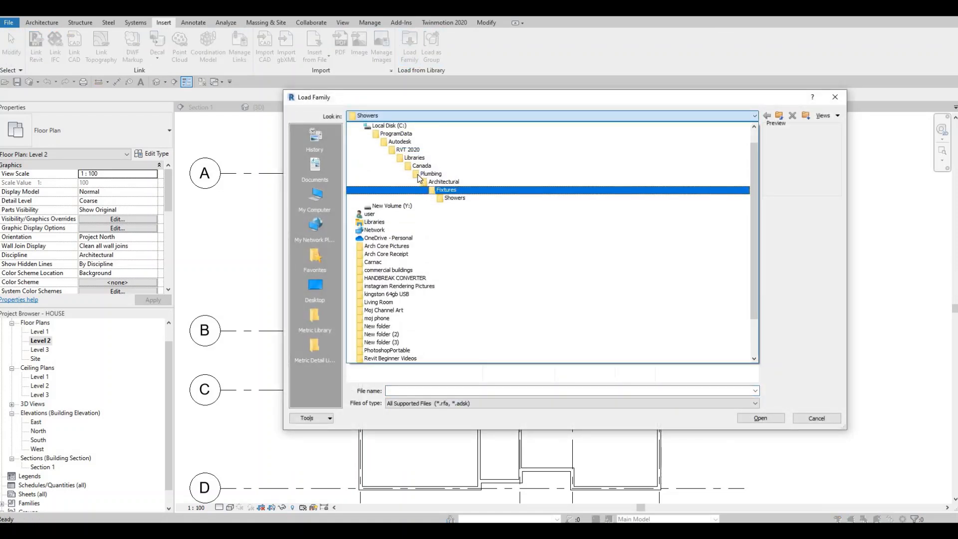
pyautogui.click(421, 165)
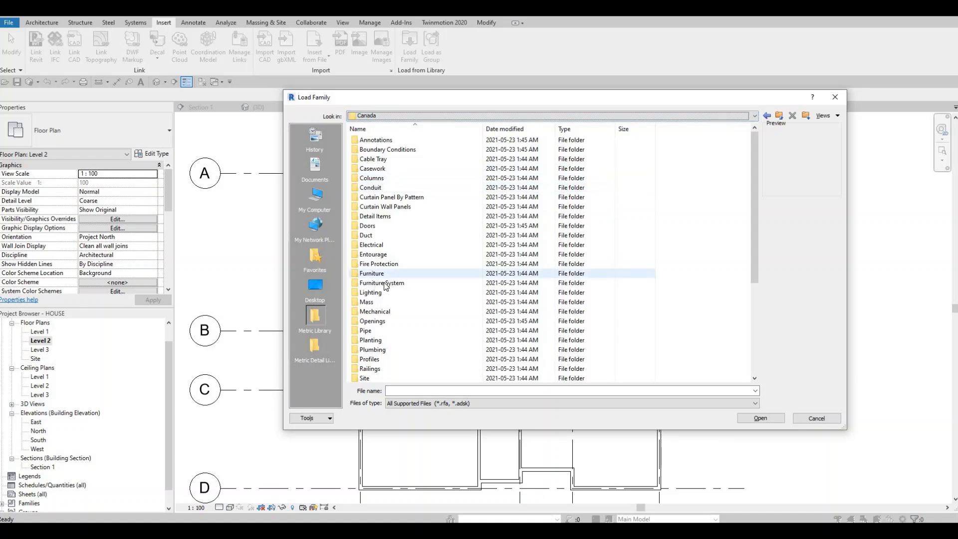
pyautogui.scroll(-2, 402, 324)
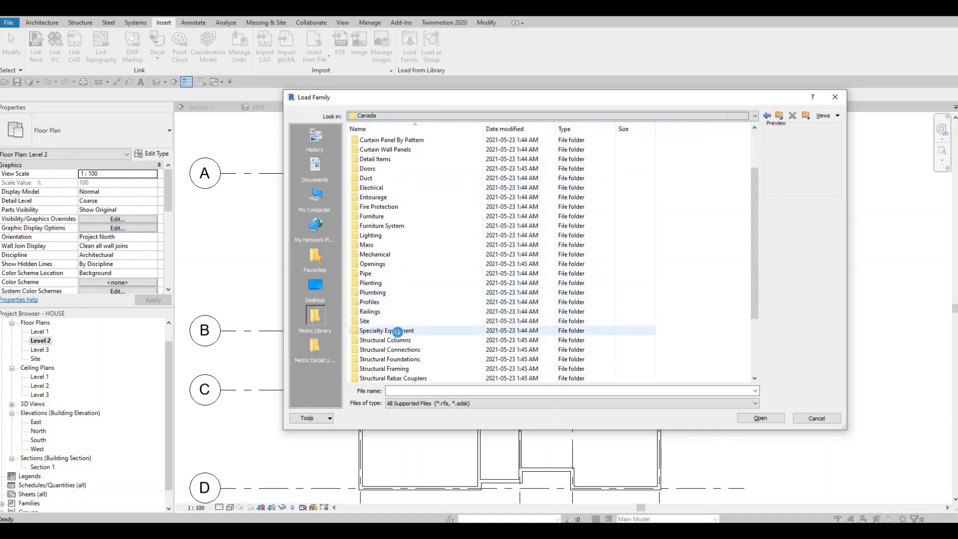
pyautogui.doubleClick(397, 330)
pyautogui.doubleClick(378, 150)
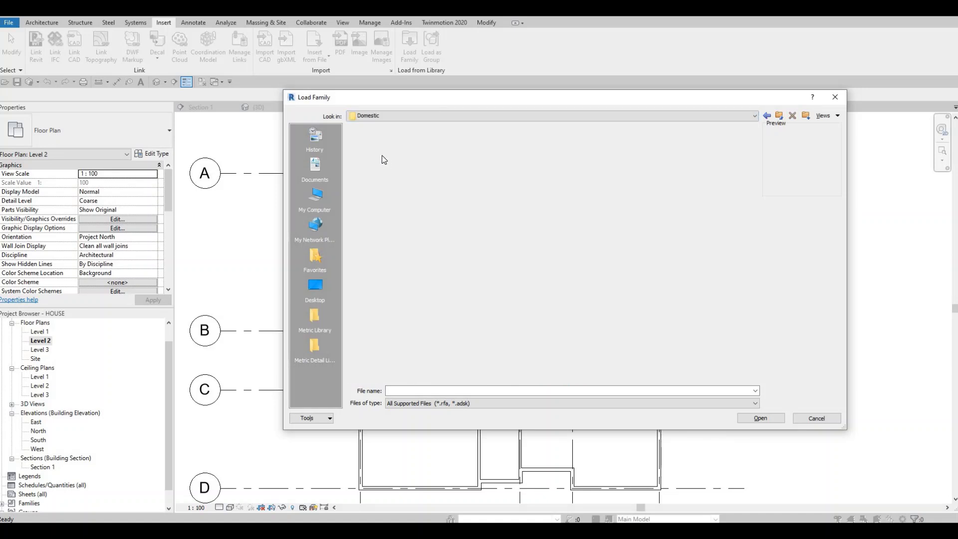
# Step: Look through the High-End domestic appliance families and preview M_Wine_Storage
pyautogui.doubleClick(377, 141)
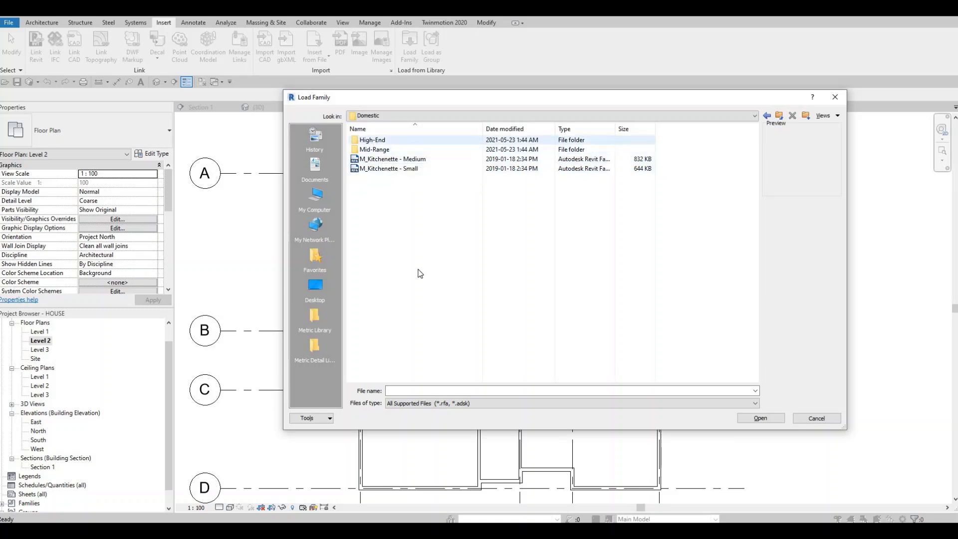
pyautogui.scroll(-1, 414, 349)
pyautogui.scroll(-3, 412, 356)
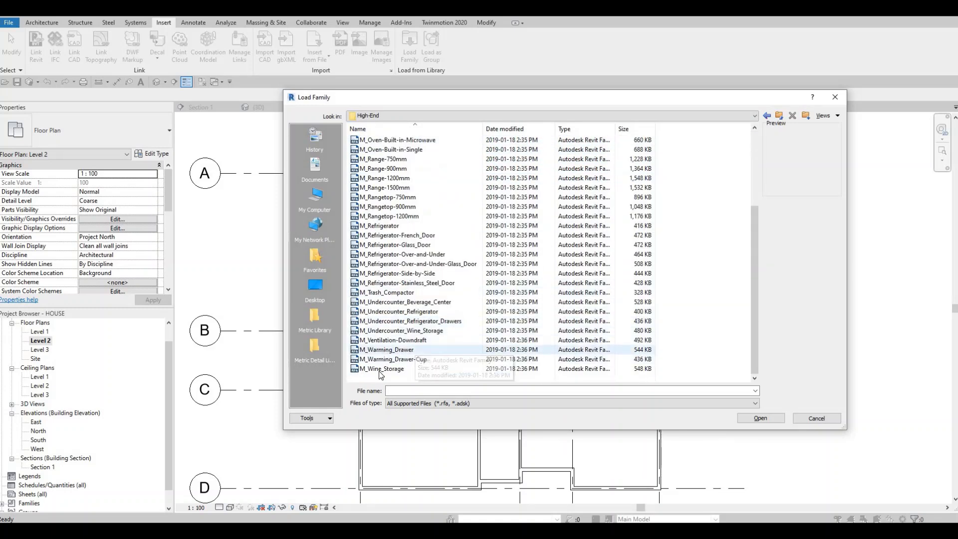
pyautogui.click(371, 370)
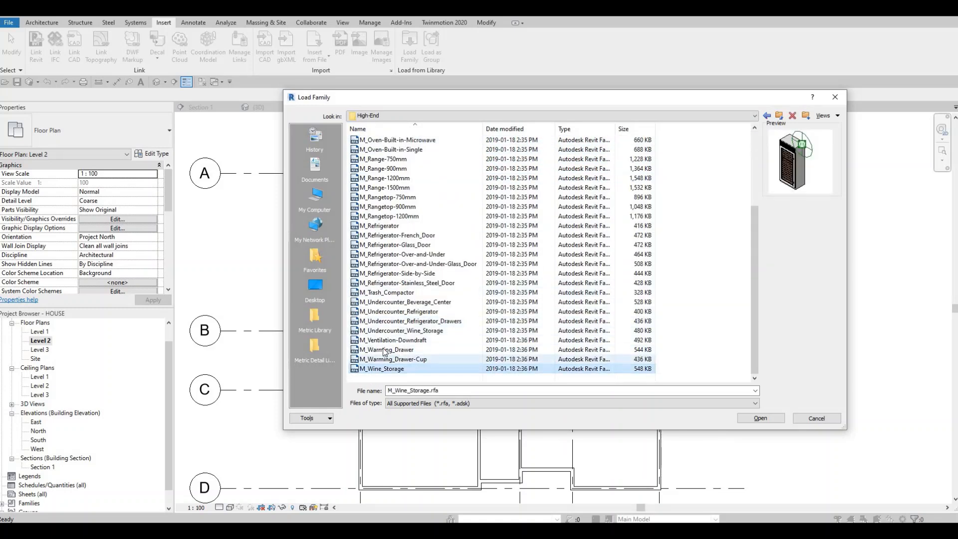
# Step: Go to the Mid-Range domestic appliances and compare the previews of the front-load washer, top-load washer and washer-dryer combo
pyautogui.click(430, 115)
pyautogui.click(384, 142)
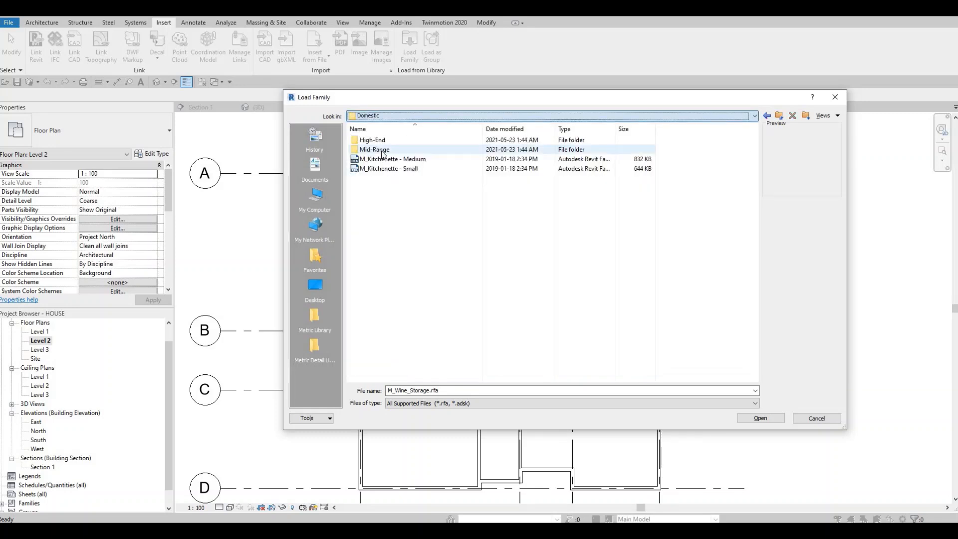
pyautogui.press('Return')
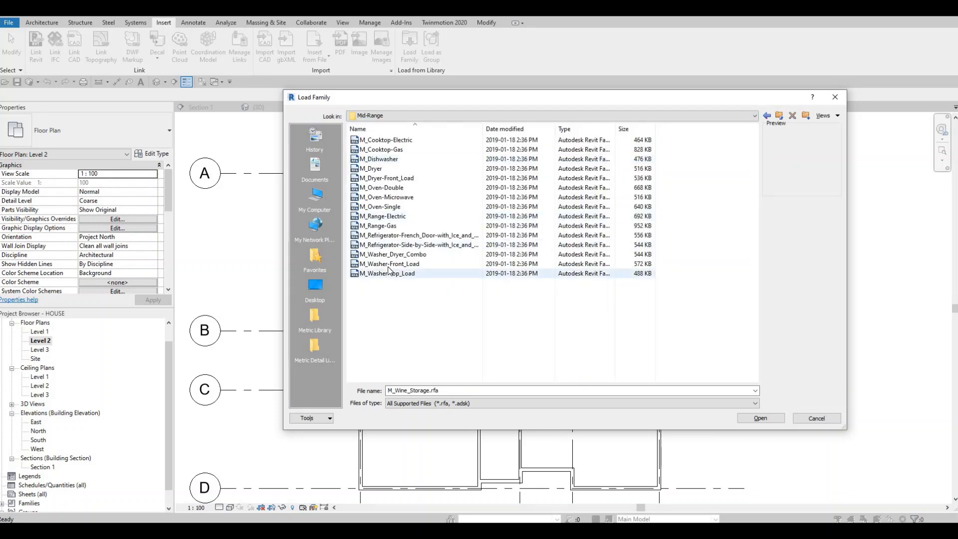
pyautogui.click(387, 264)
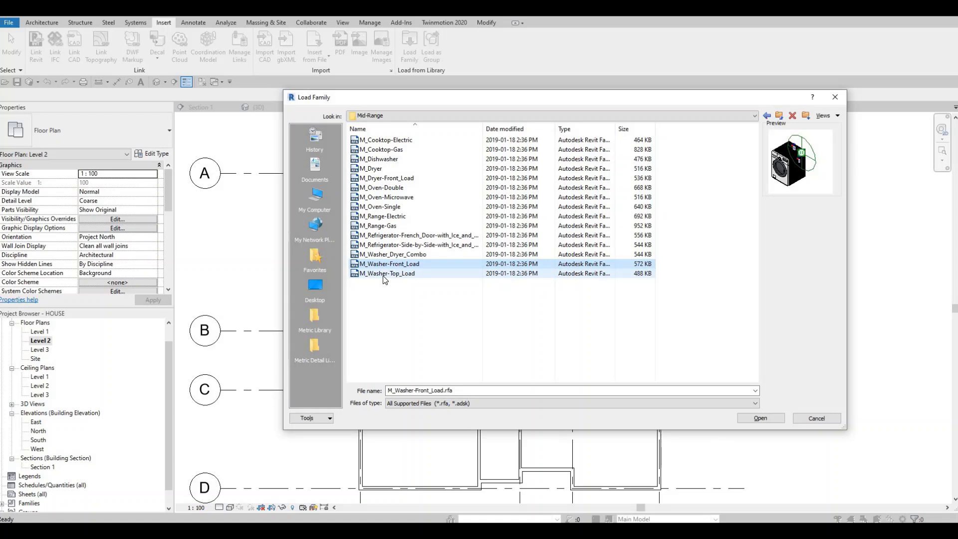
pyautogui.click(384, 275)
pyautogui.click(384, 265)
pyautogui.click(384, 274)
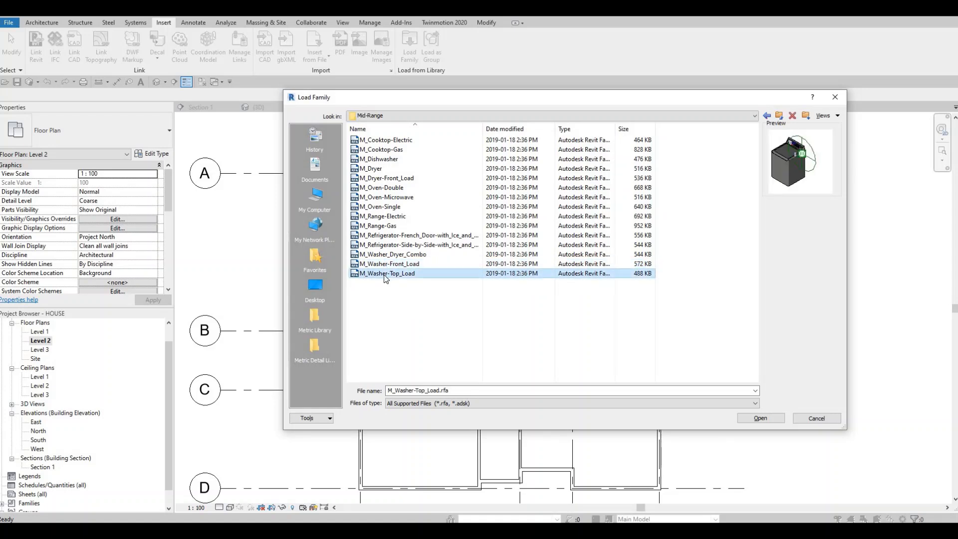
pyautogui.press('Up')
pyautogui.press('Up')
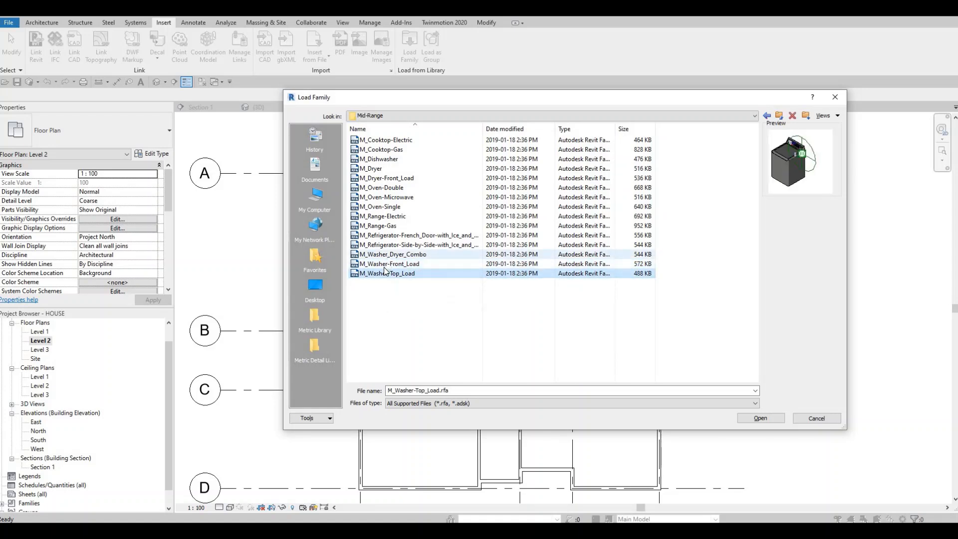
pyautogui.click(384, 266)
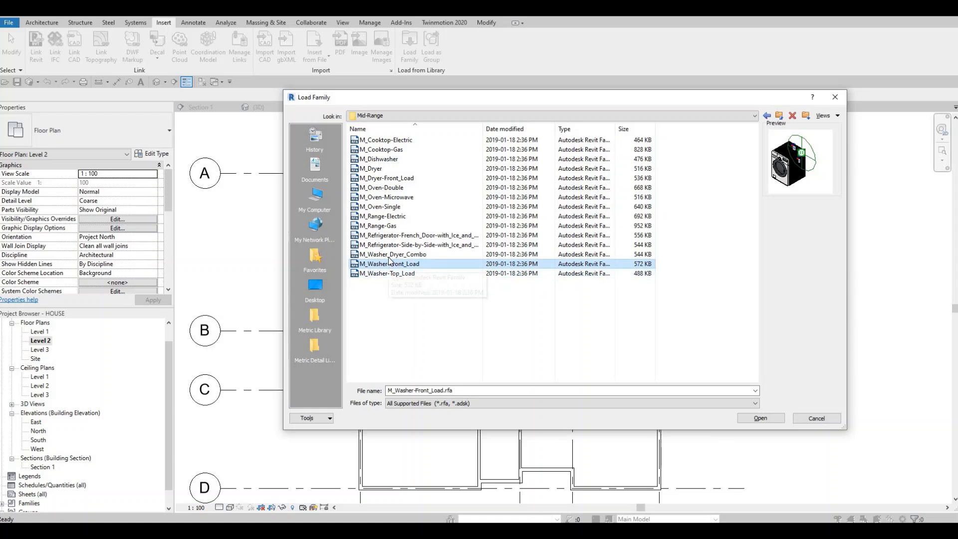
pyautogui.click(386, 256)
pyautogui.click(387, 279)
pyautogui.click(388, 273)
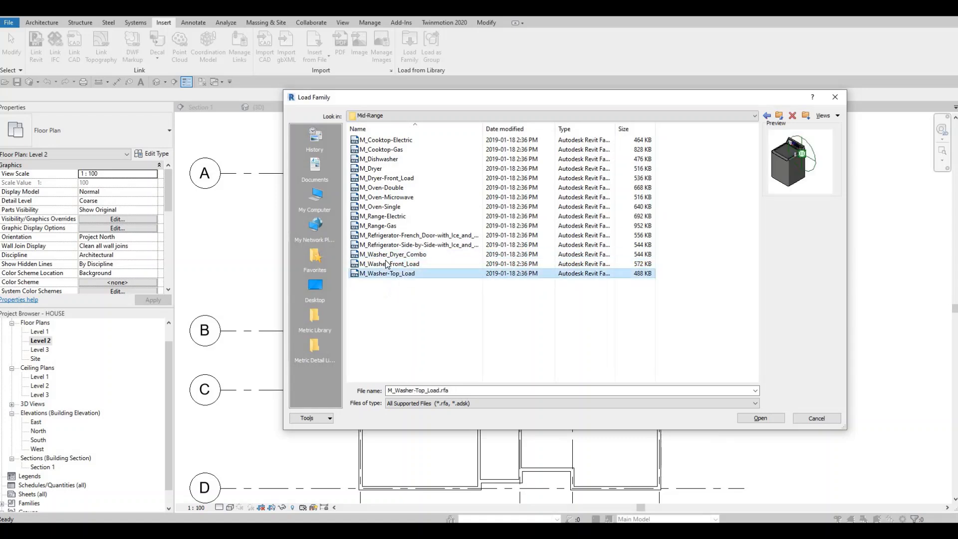
pyautogui.click(387, 264)
# Step: Load the M_Washer_Dryer_Combo family into the project
pyautogui.click(389, 256)
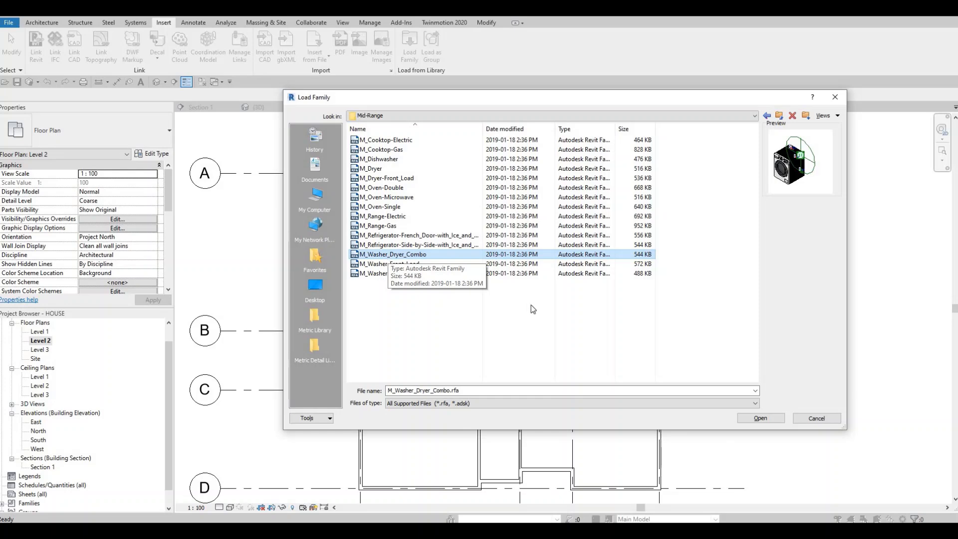
pyautogui.click(758, 418)
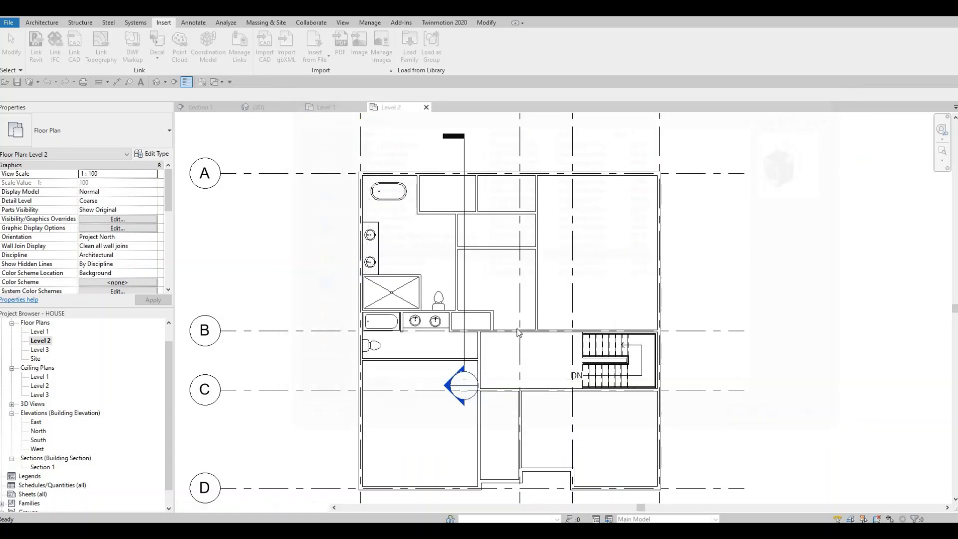
pyautogui.press('c')
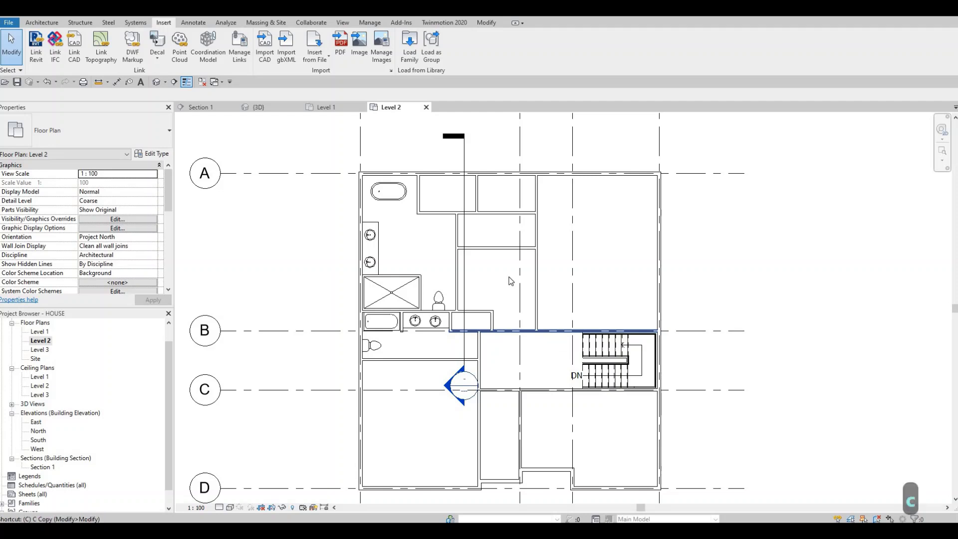
pyautogui.press('Escape')
pyautogui.press('Escape')
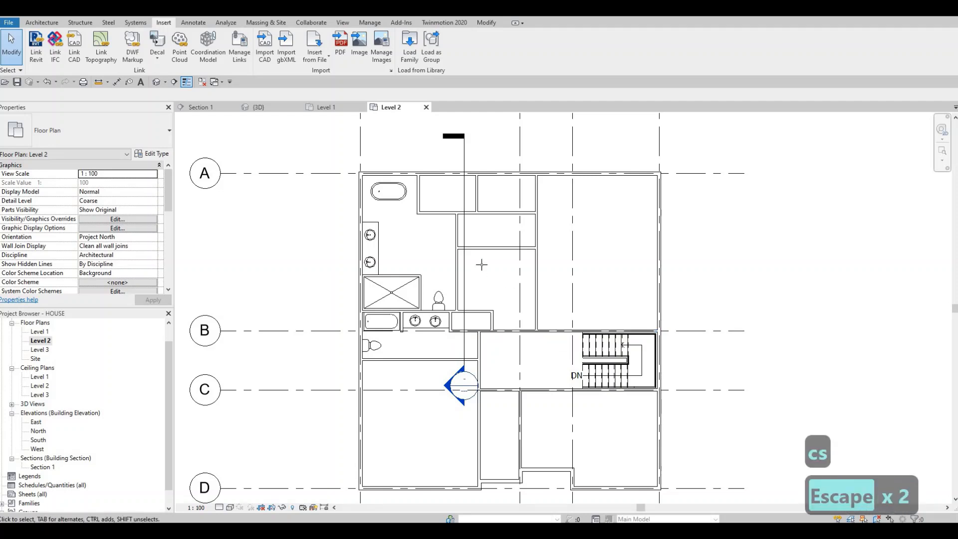
# Step: Place a 600mm M_Washer_Dryer_Combo in the upper-left corner of the room east of the master bathroom, against its upper wall
pyautogui.press('c')
pyautogui.press('m')
pyautogui.scroll(5, 458, 239)
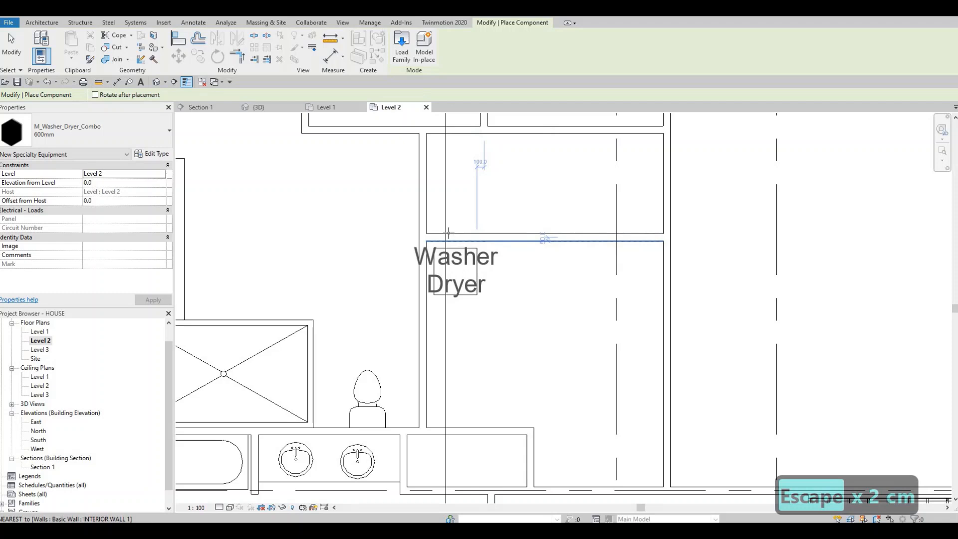
pyautogui.click(447, 233)
pyautogui.press('Escape')
pyautogui.press('Escape')
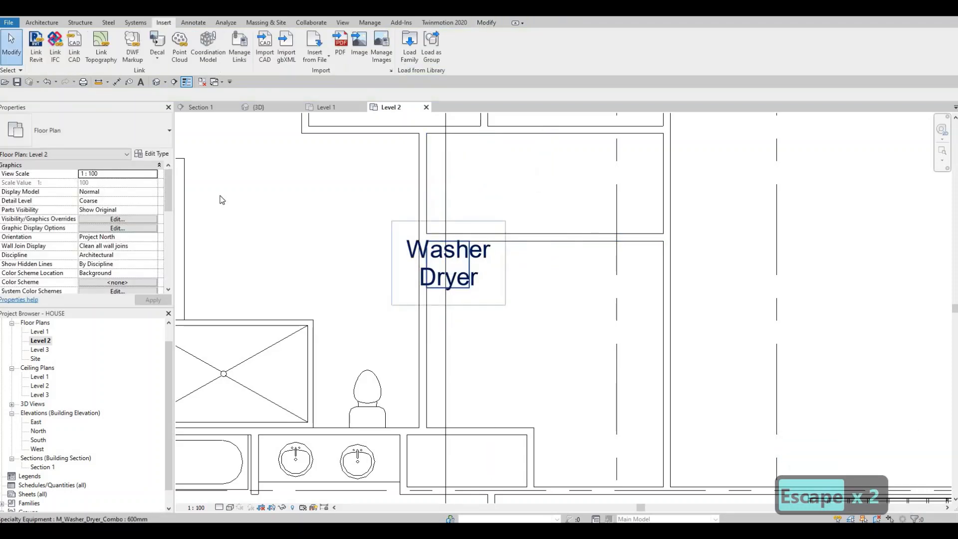
# Step: Turn off Show Label in the type properties of the placed 600mm washer-dryer combo
pyautogui.click(449, 259)
pyautogui.click(152, 153)
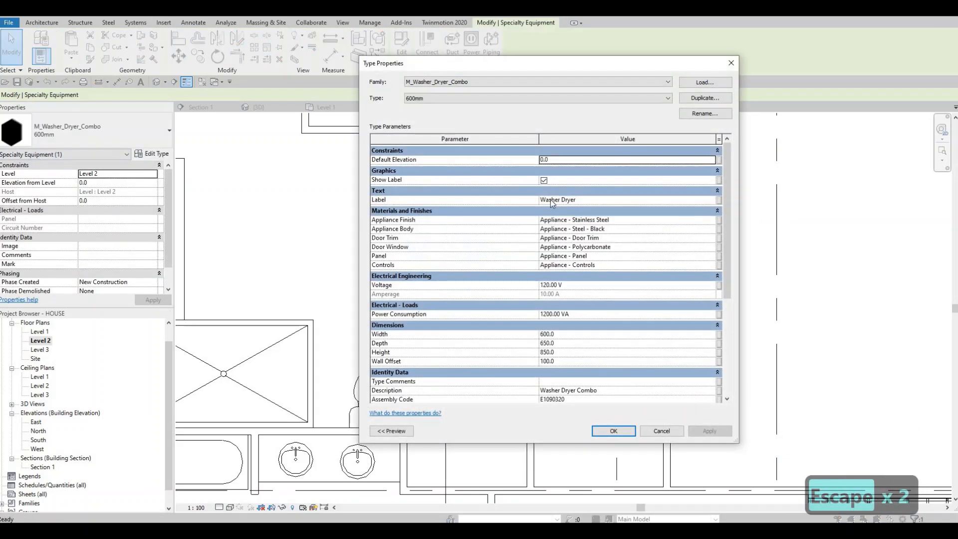
pyautogui.click(544, 180)
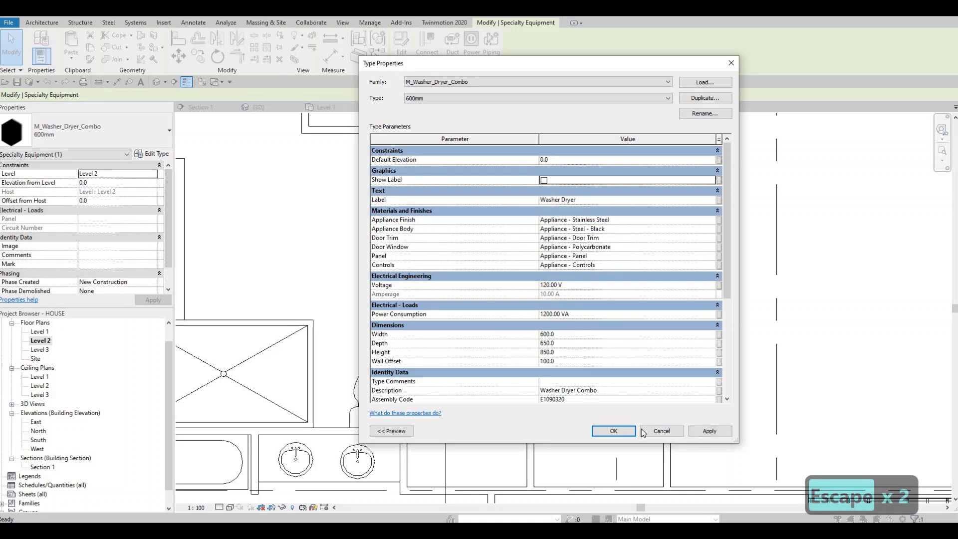
pyautogui.click(621, 431)
pyautogui.press('Escape')
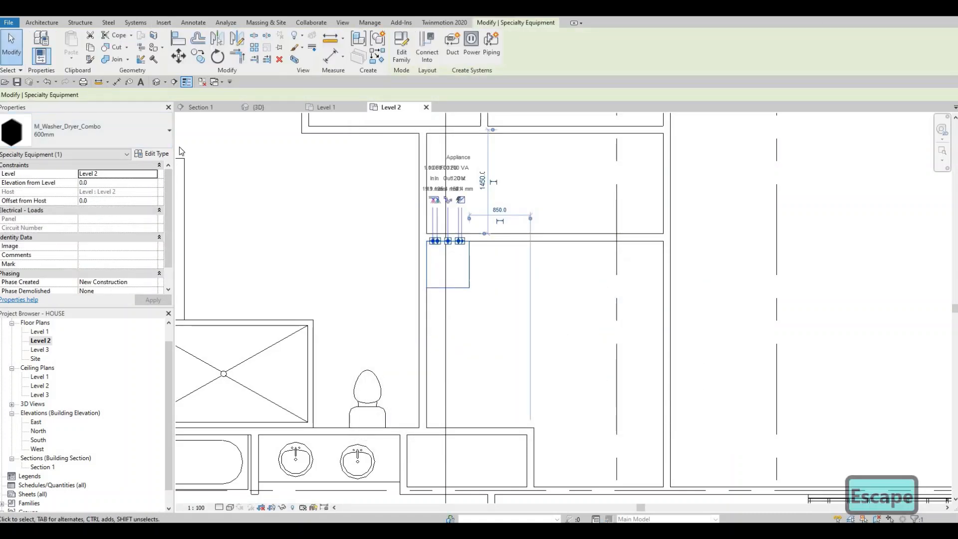
# Step: Copy the washer-dryer unit from its upper-left corner to its upper-right corner, giving two units side by side
pyautogui.press('c')
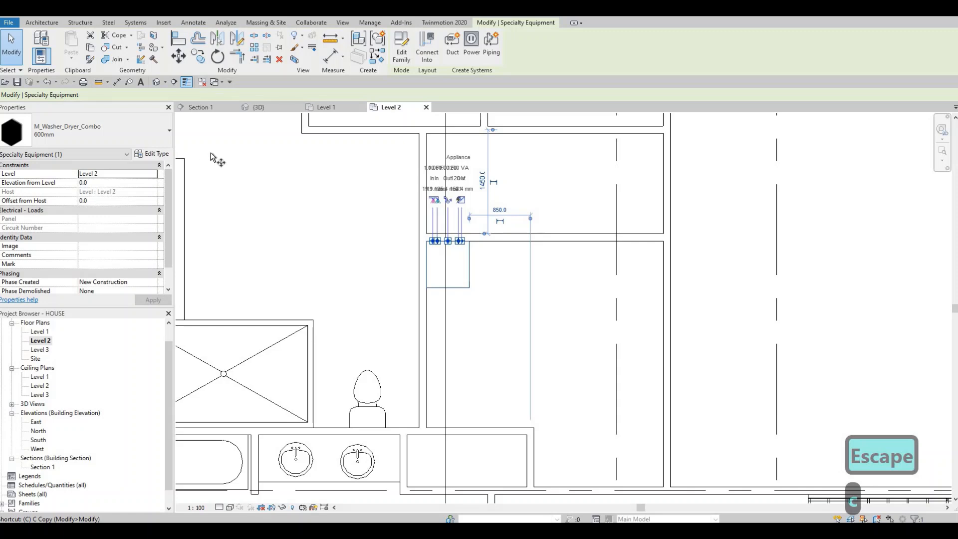
pyautogui.press('o')
pyautogui.click(427, 241)
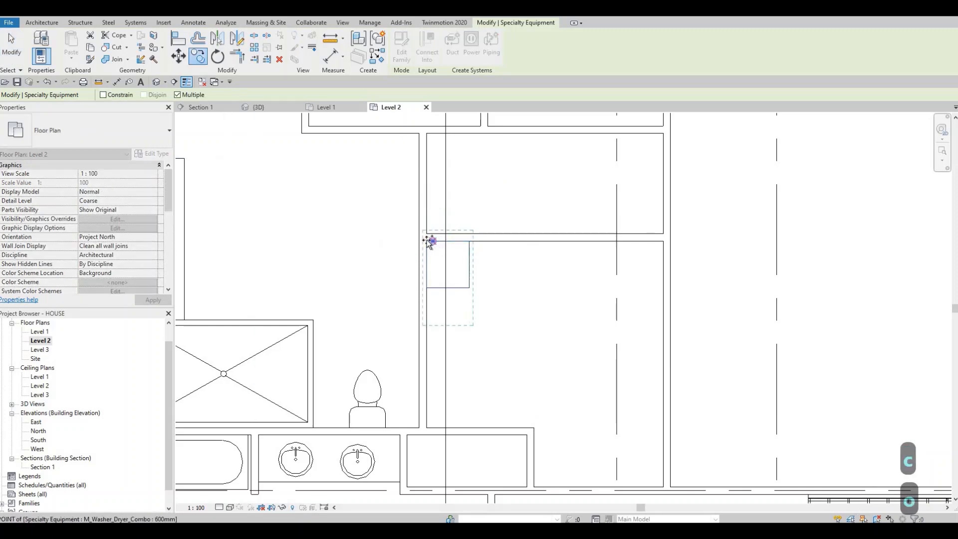
pyautogui.click(469, 241)
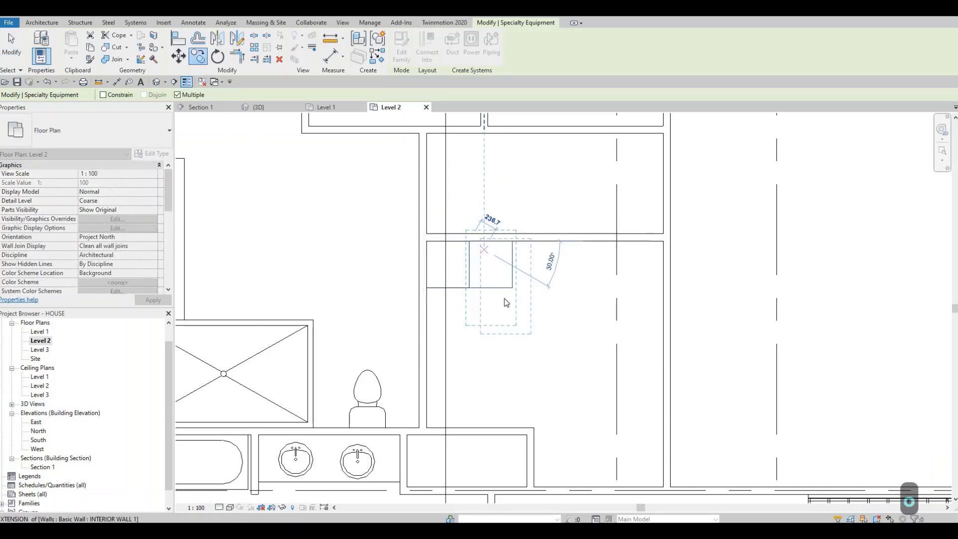
pyautogui.press('Escape')
pyautogui.moveTo(581, 324); pyautogui.dragTo(546, 319, button='middle')
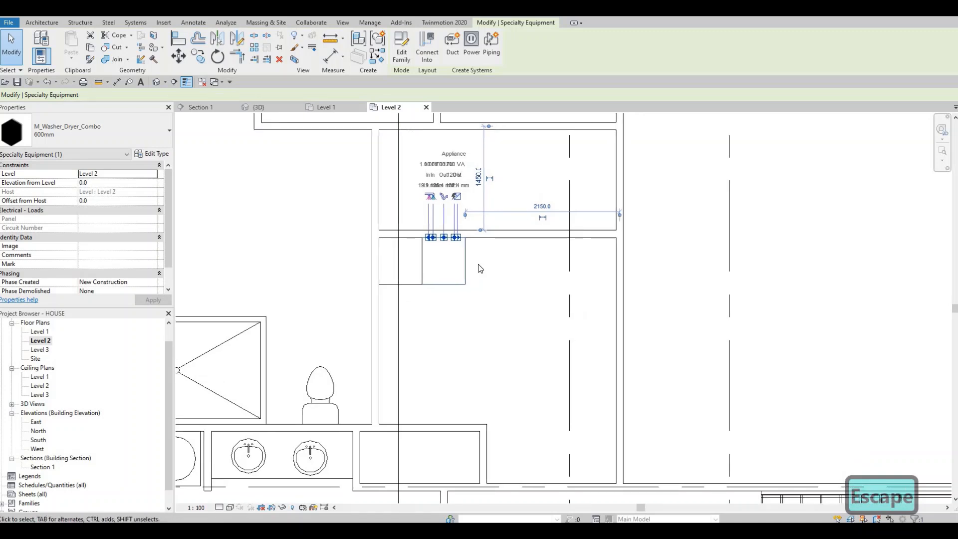
pyautogui.press('Escape')
# Step: Place another M_Sink Vanity-Round, 482 x 482mm, in the laundry room's upper-right corner, about 380 mm from the right wall's centreline
pyautogui.scroll(-3, 429, 330)
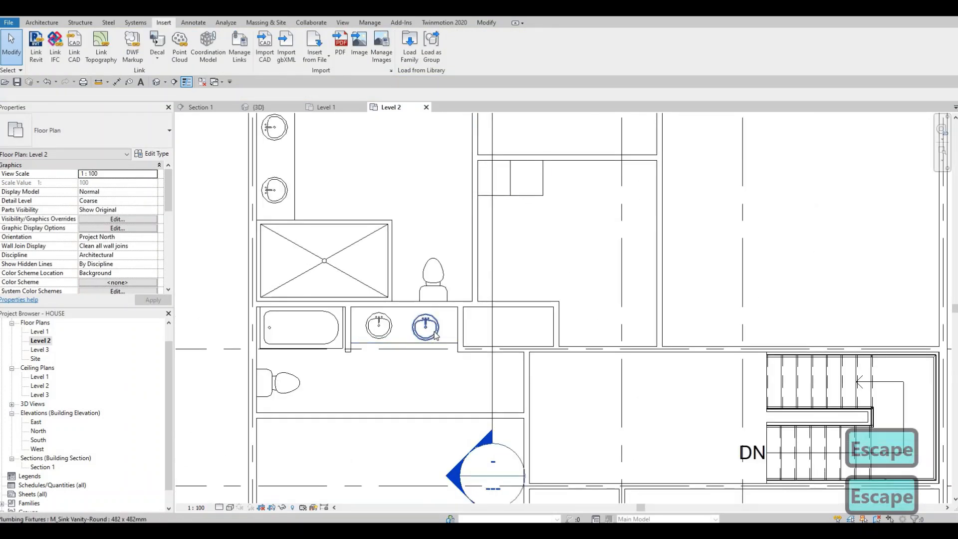
pyautogui.click(435, 335)
pyautogui.press('c')
pyautogui.press('s')
pyautogui.scroll(3, 551, 256)
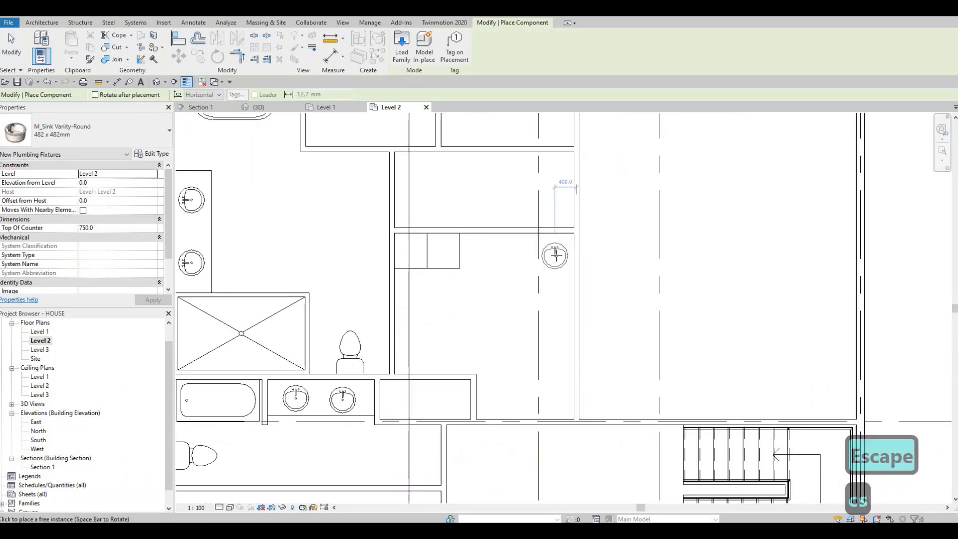
pyautogui.scroll(2, 554, 255)
pyautogui.click(555, 256)
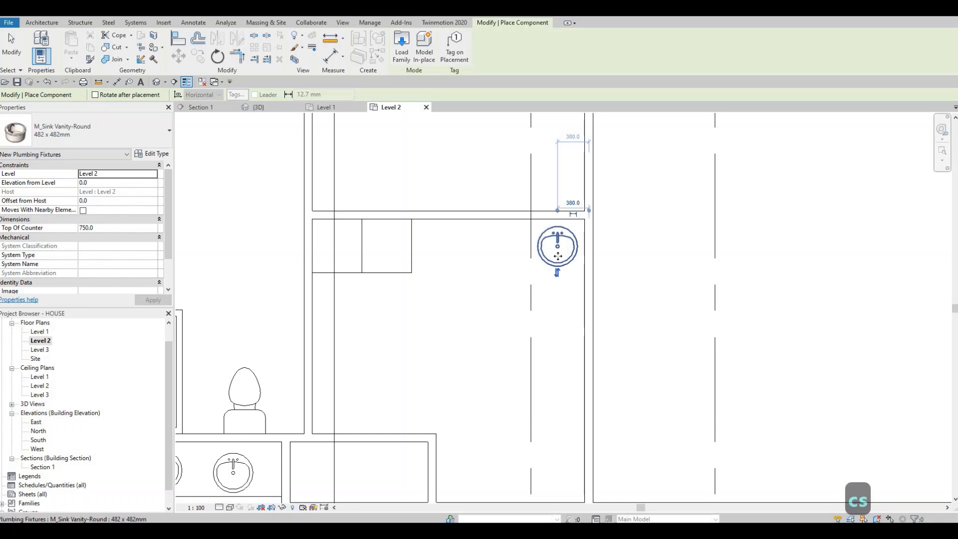
pyautogui.press('Escape')
pyautogui.press('Escape')
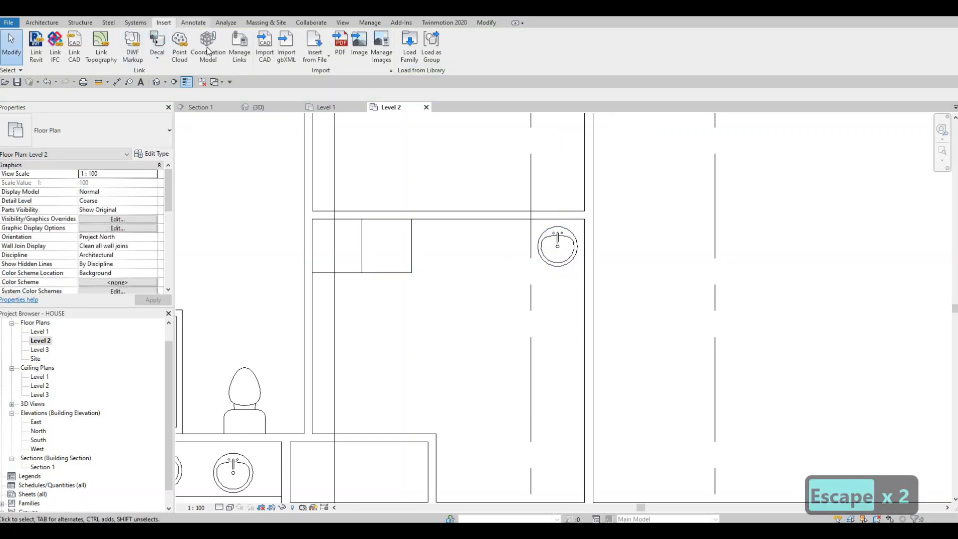
# Step: Draw a Thin Lines detail line about 2150 mm long from the second washer-dryer's side to the laundry room's right wall as the counter edge
pyautogui.click(194, 23)
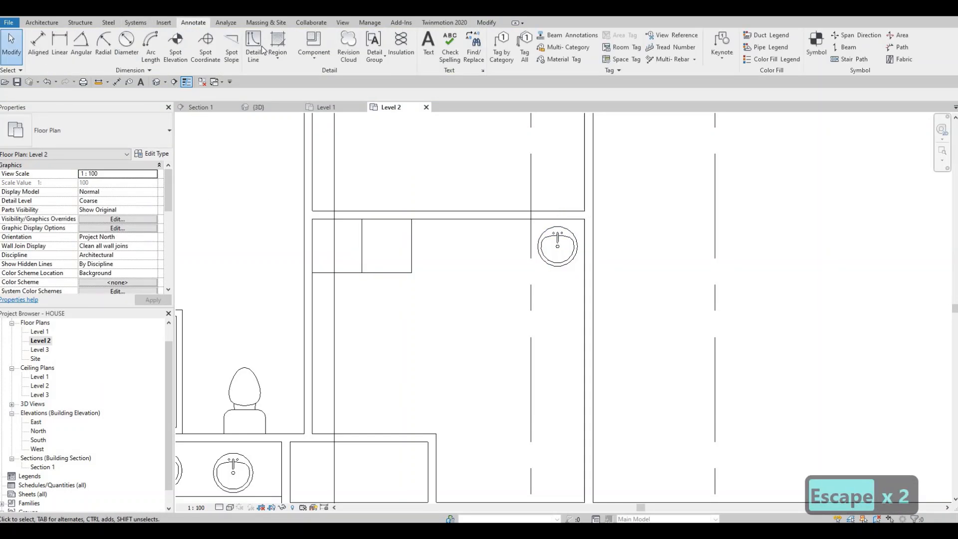
pyautogui.click(413, 261)
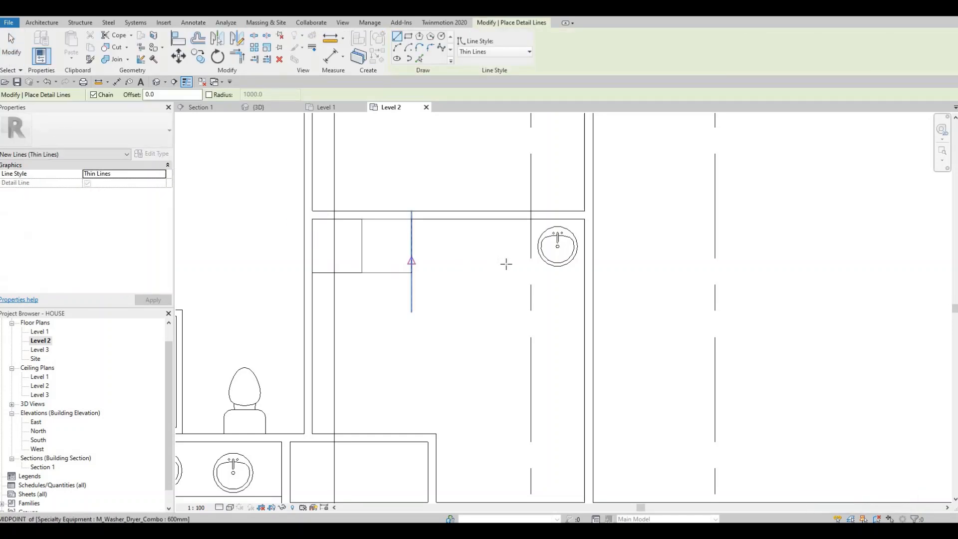
pyautogui.click(580, 260)
pyautogui.press('Escape')
pyautogui.press('Escape')
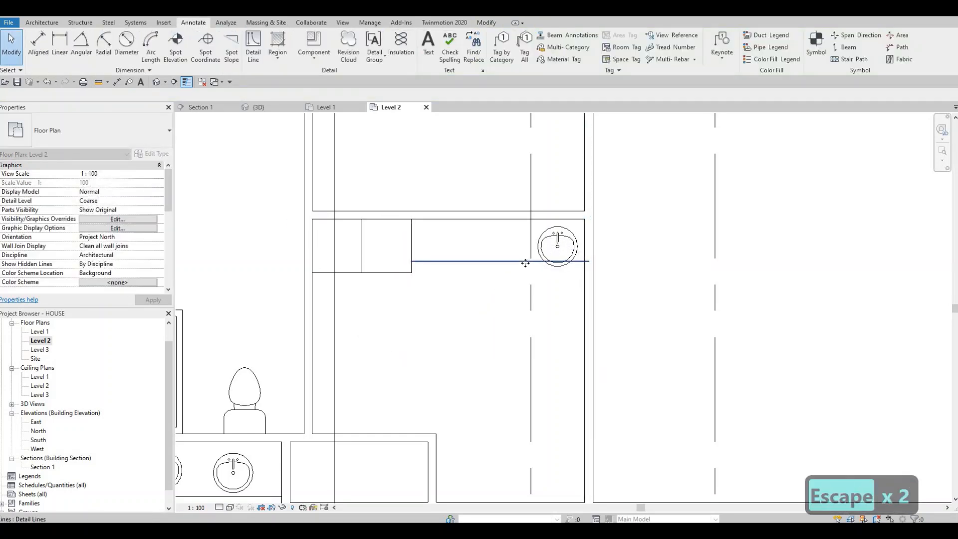
# Step: Nudge the laundry counter line down three increments, toward the front edge of the washer-dryer units
pyautogui.click(525, 262)
pyautogui.press('Down')
pyautogui.press('Down')
pyautogui.press('Down')
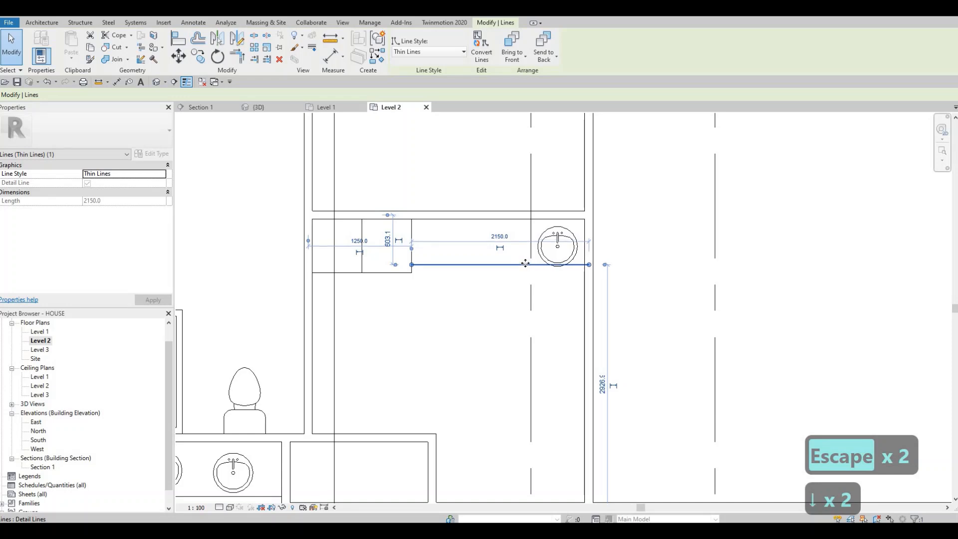
pyautogui.press('Escape')
# Step: Nudge the laundry sink left to just over 580 mm from the right wall's centreline and slightly up, inside the counter line
pyautogui.click(558, 238)
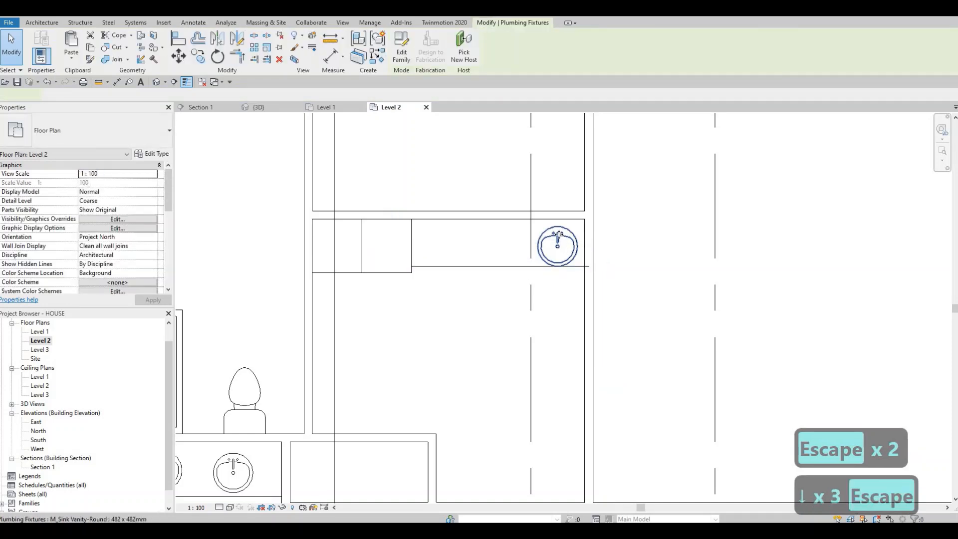
pyautogui.press('Left')
pyautogui.press('Left')
pyautogui.press('Left')
pyautogui.press('Left')
pyautogui.press('Left')
pyautogui.press('Left')
pyautogui.press('Left')
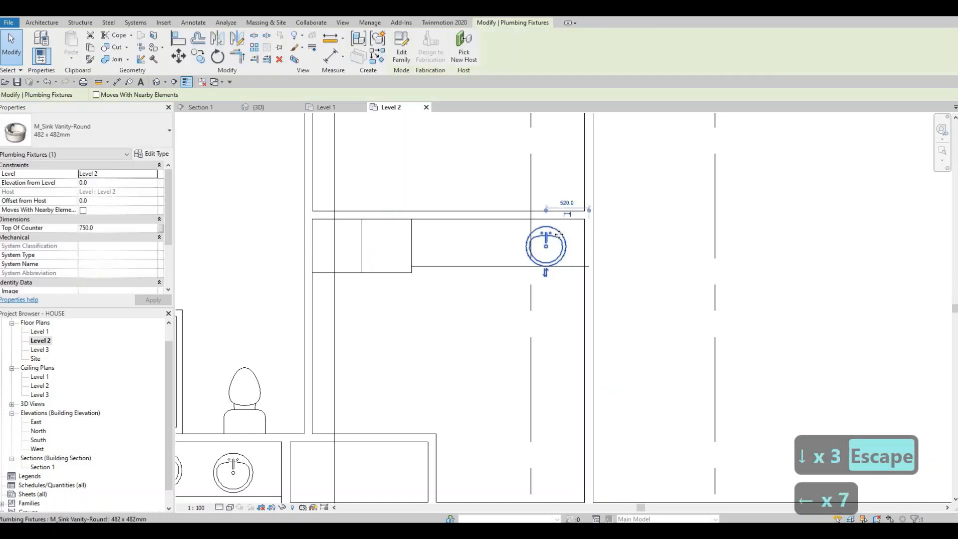
pyautogui.press('Up')
pyautogui.press('Up')
pyautogui.press('Left')
pyautogui.press('Left')
pyautogui.press('Left')
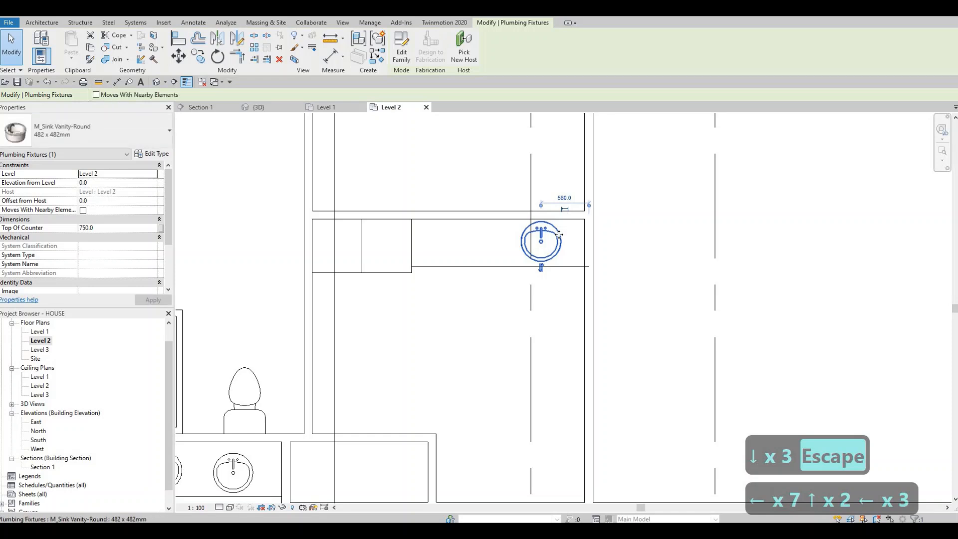
pyautogui.press('Up')
pyautogui.press('Left')
pyautogui.press('Down')
pyautogui.press('Escape')
pyautogui.press('Escape')
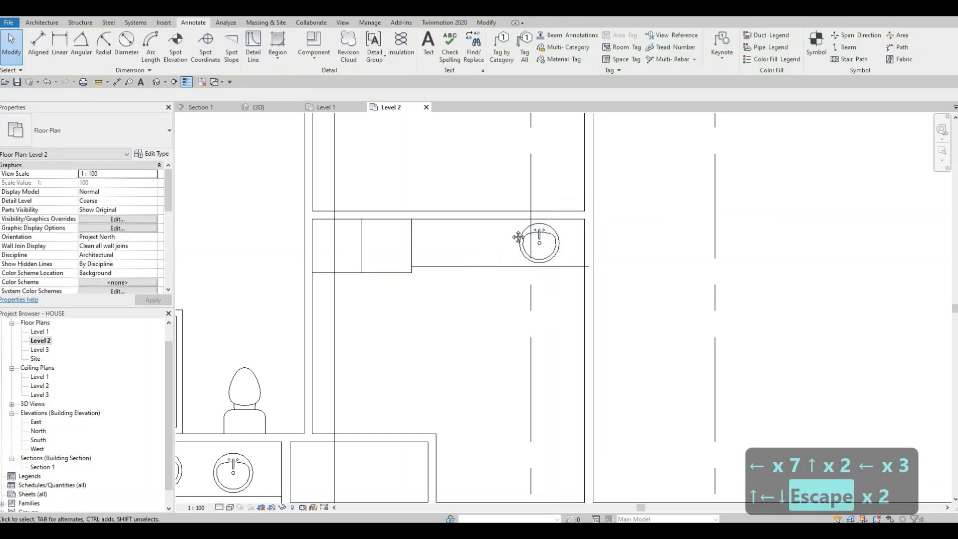
# Step: Look over the Level 2 layout around the bathrooms, laundry room and stair, then the whole floor plan
pyautogui.scroll(-4, 520, 255)
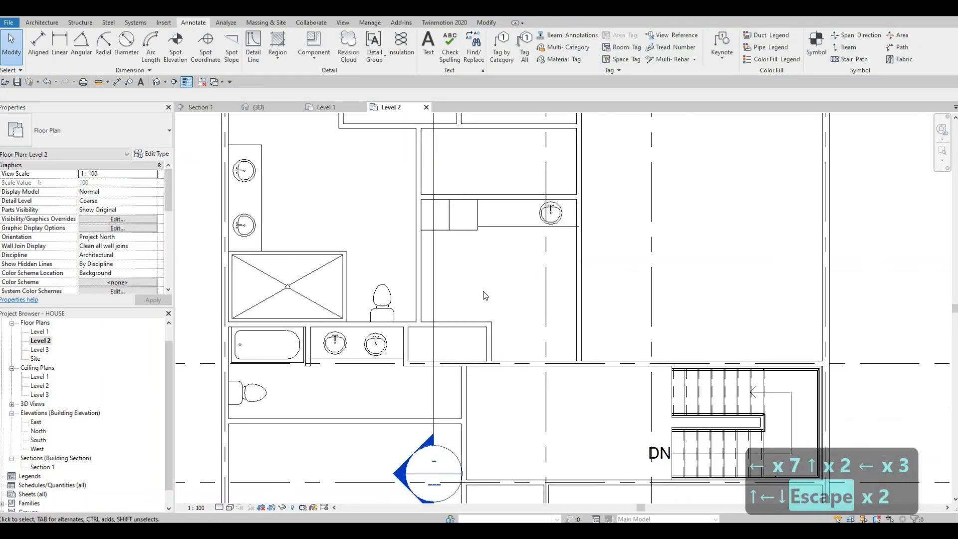
pyautogui.moveTo(566, 255); pyautogui.dragTo(592, 249, button='middle')
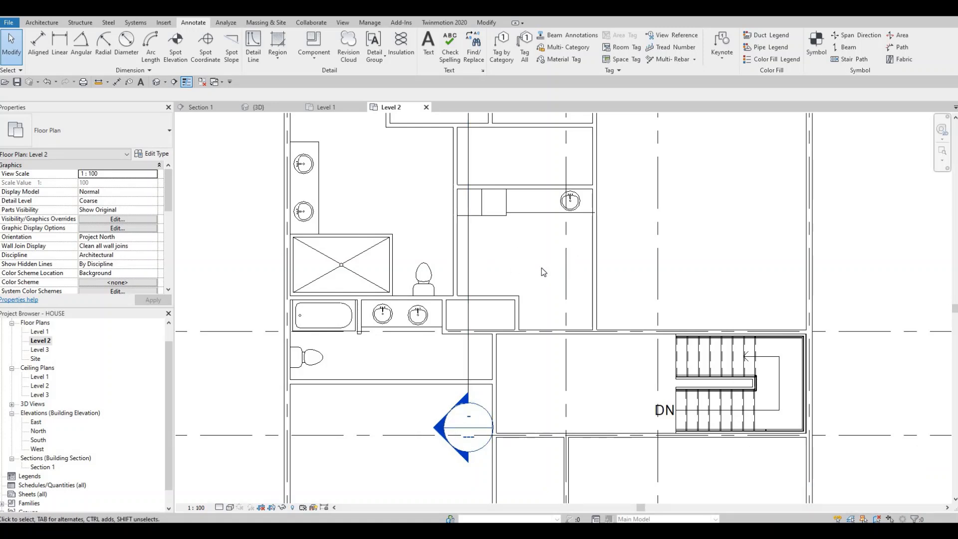
pyautogui.moveTo(536, 258); pyautogui.dragTo(464, 280, button='middle')
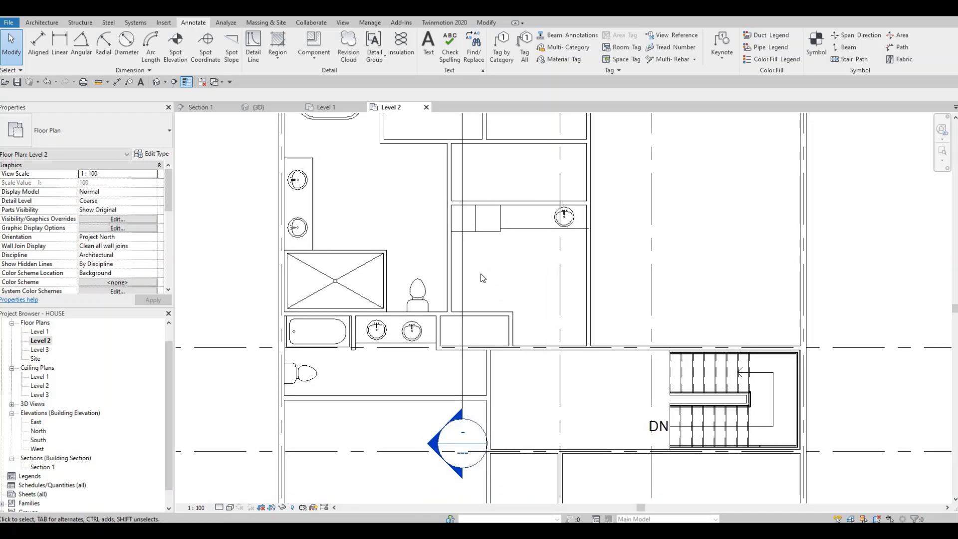
pyautogui.press('F1')
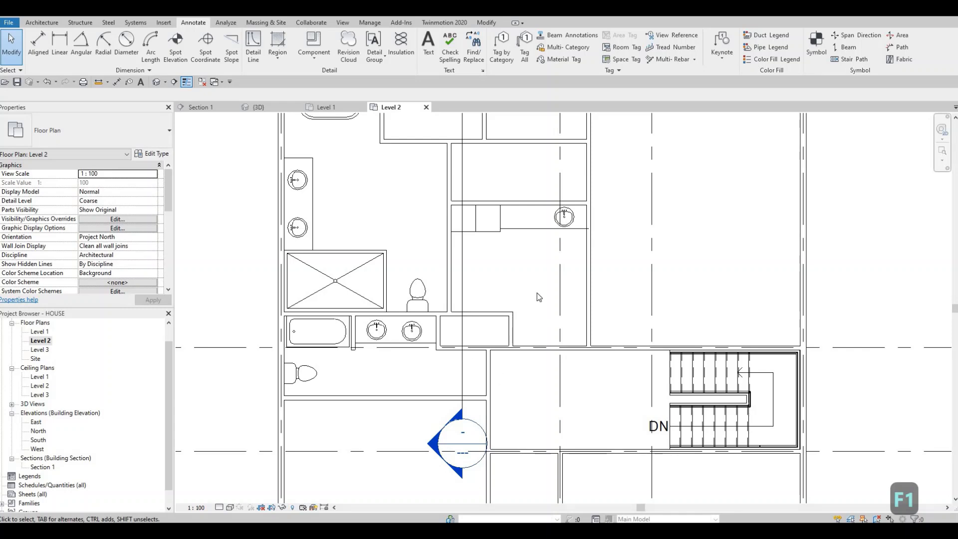
pyautogui.moveTo(483, 366); pyautogui.dragTo(521, 297, button='middle')
pyautogui.scroll(-3, 522, 297)
pyautogui.moveTo(466, 318); pyautogui.dragTo(507, 316, button='middle')
pyautogui.scroll(1, 467, 320)
pyautogui.scroll(1, 477, 299)
pyautogui.scroll(-2, 506, 316)
pyautogui.scroll(1, 527, 354)
pyautogui.scroll(-3, 538, 325)
pyautogui.moveTo(527, 355); pyautogui.dragTo(563, 347, button='middle')
pyautogui.scroll(-1, 578, 325)
pyautogui.moveTo(563, 210); pyautogui.dragTo(549, 221, button='middle')
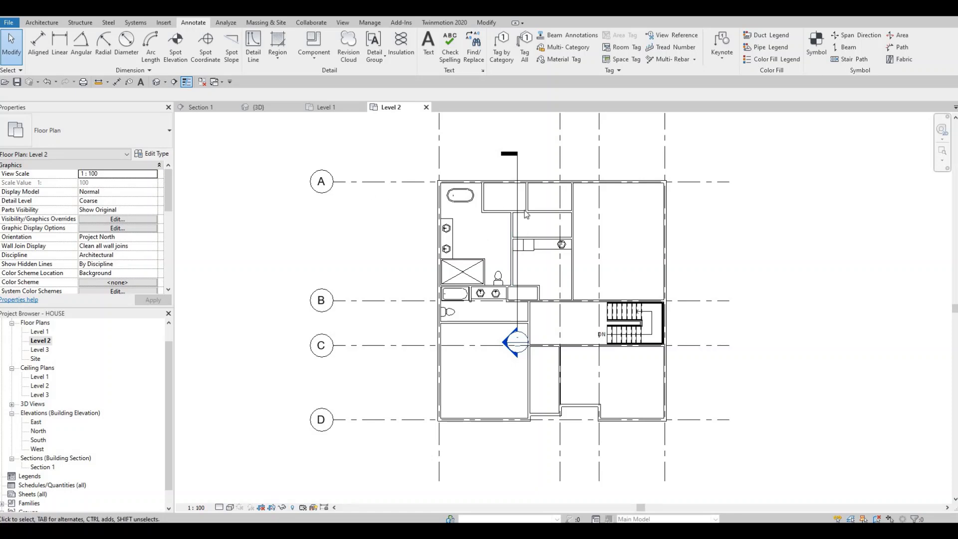
# Step: Place two 700 x 2000mm M_Door-Interior-Single-2_Panel-Wood doors in the closets' lower wall, one on each side of their shared partition, swinging into the closets
pyautogui.scroll(3, 526, 215)
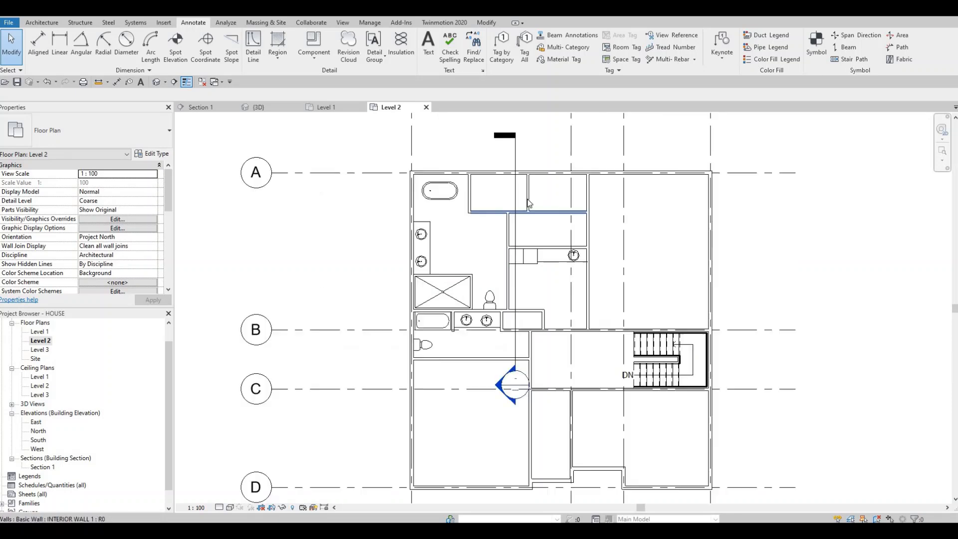
pyautogui.click(42, 23)
pyautogui.click(60, 43)
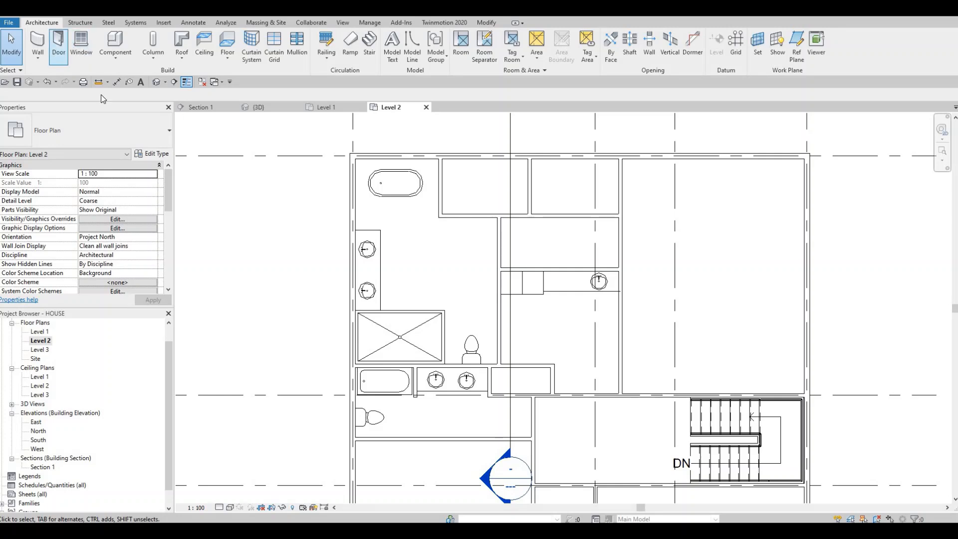
pyautogui.click(102, 126)
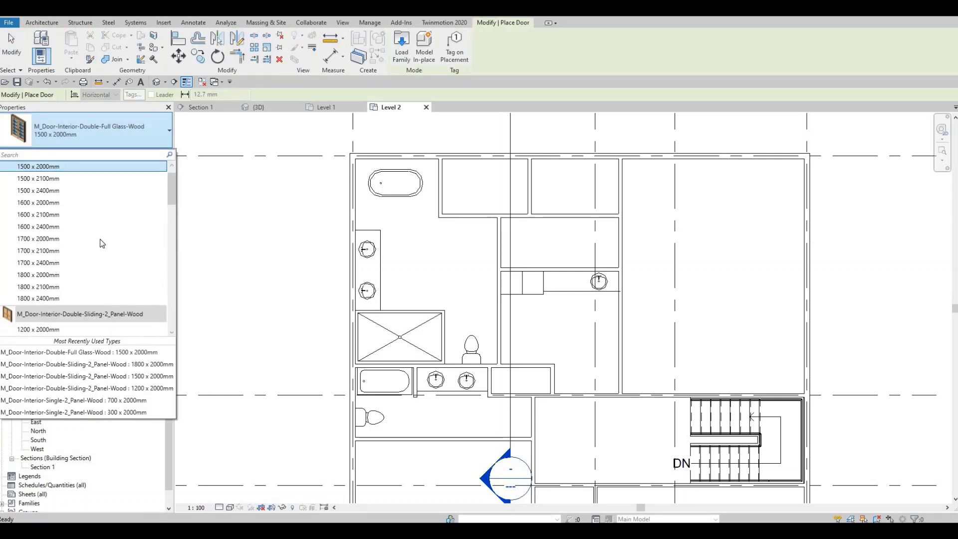
pyautogui.scroll(-6, 100, 243)
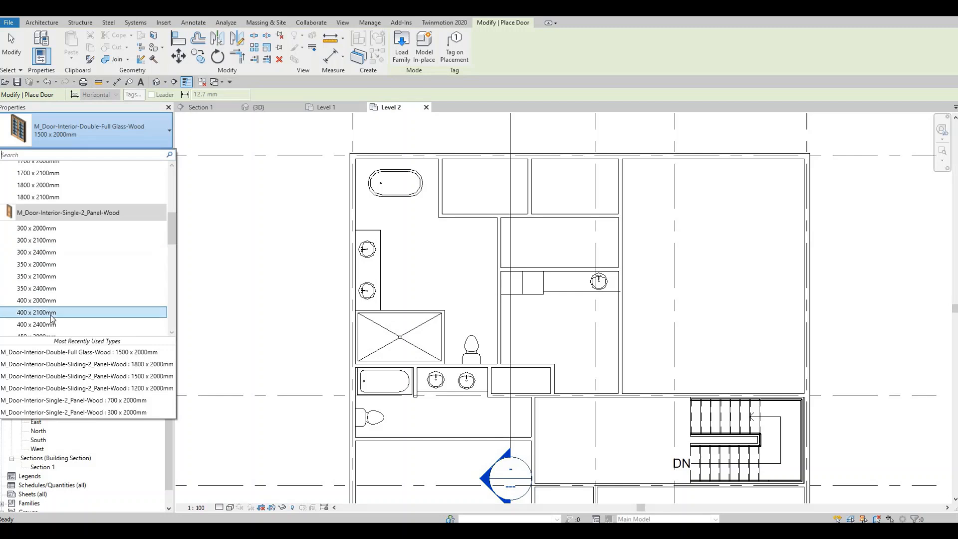
pyautogui.scroll(-4, 52, 318)
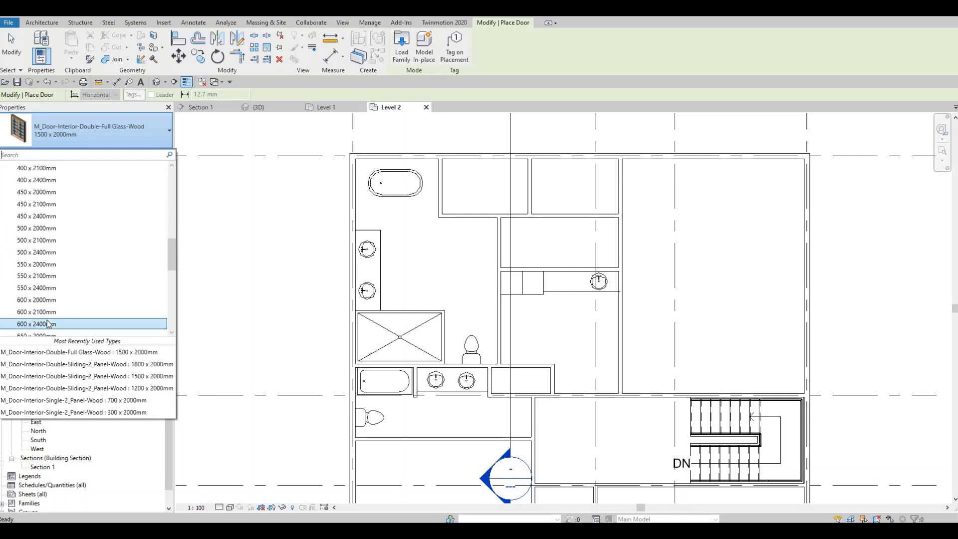
pyautogui.scroll(-1, 43, 325)
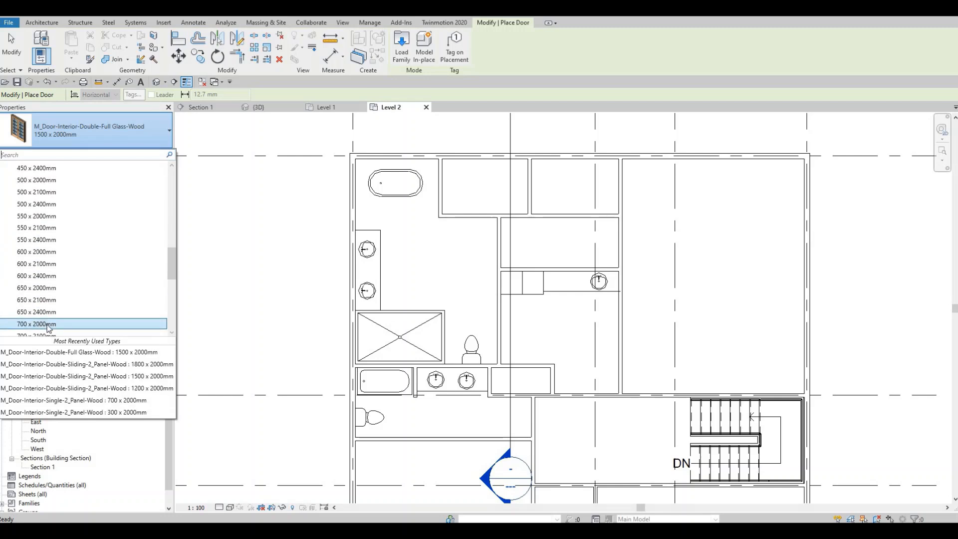
pyautogui.click(79, 325)
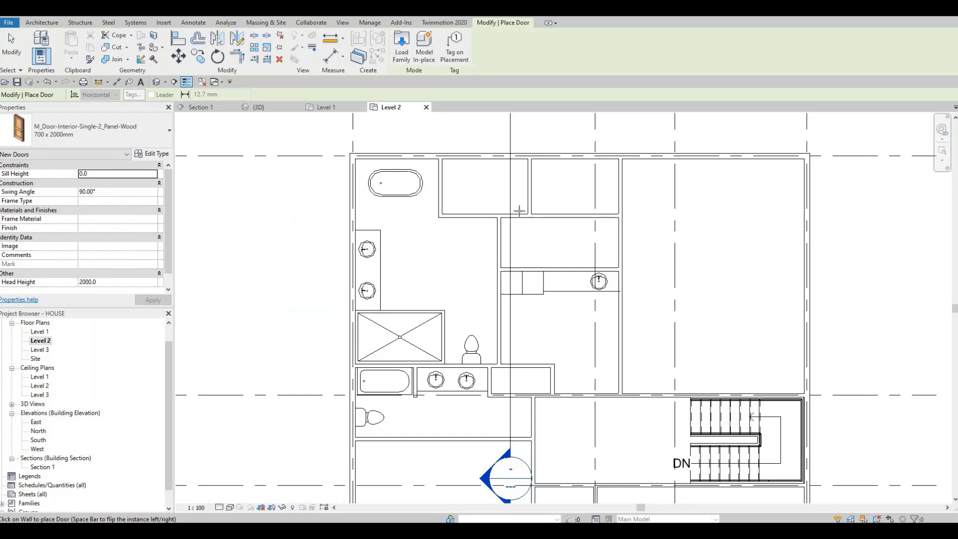
pyautogui.scroll(1, 514, 213)
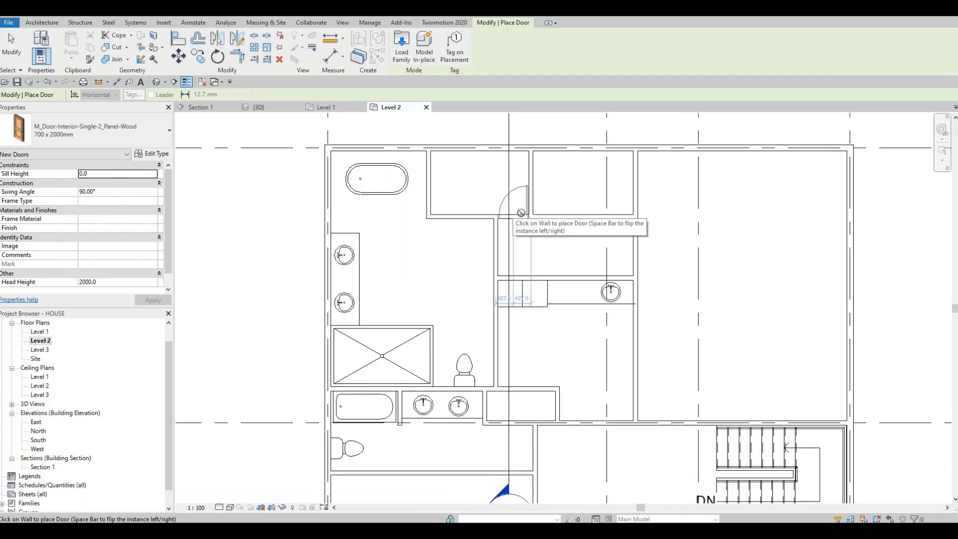
pyautogui.click(520, 213)
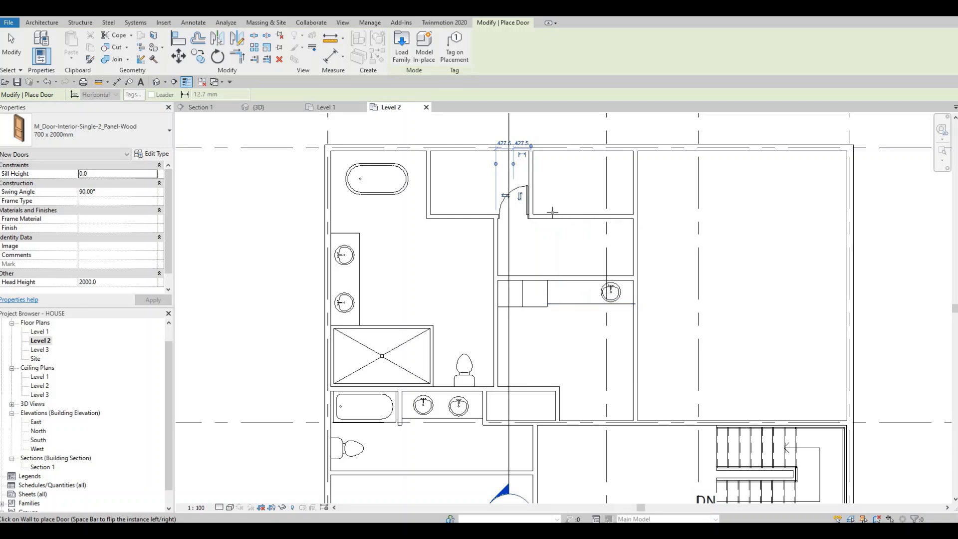
pyautogui.press('Escape')
pyautogui.press('Escape')
# Step: Nudge the partition wall between the two closets slightly right so it sits between their doors
pyautogui.click(528, 174)
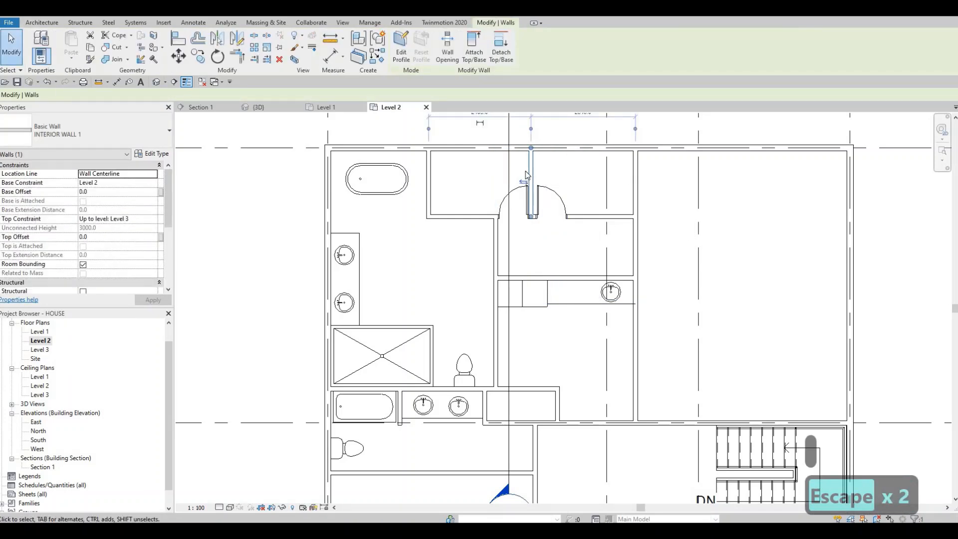
pyautogui.press('Right')
pyautogui.press('Right')
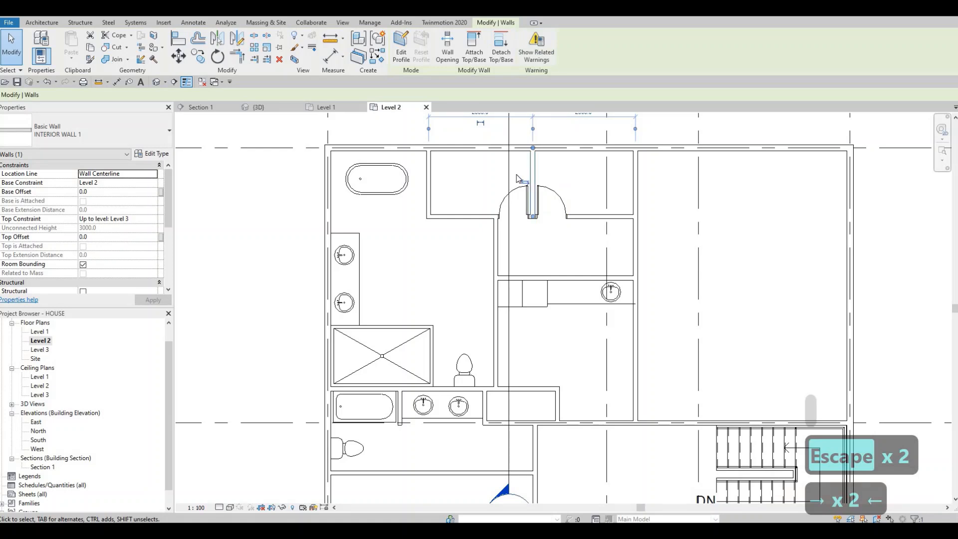
pyautogui.press('Escape')
# Step: Create a similar 700 x 2000mm door in the master bathroom's right wall below the closets, swinging into the bathroom, centred 500 mm from the upper wall
pyautogui.scroll(1, 564, 236)
pyautogui.scroll(-2, 590, 270)
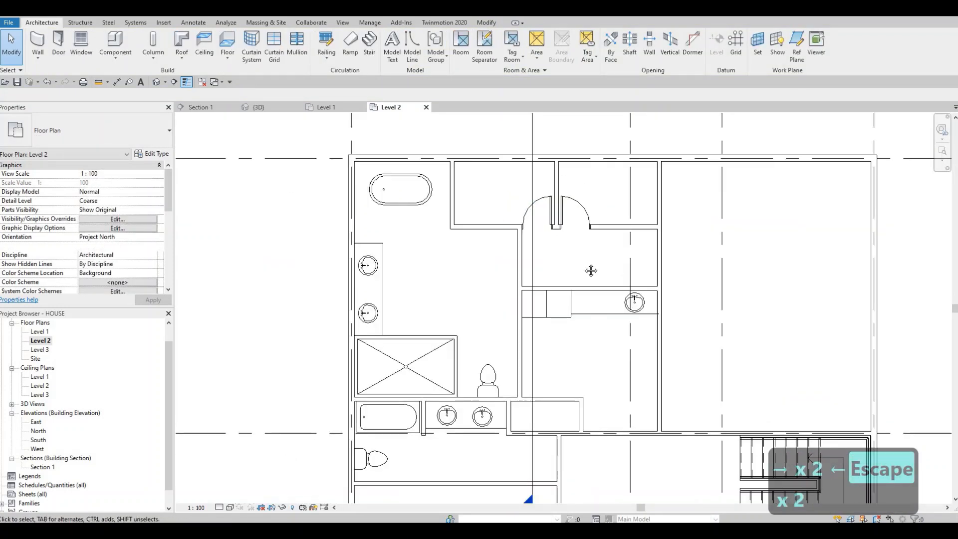
pyautogui.scroll(1, 590, 304)
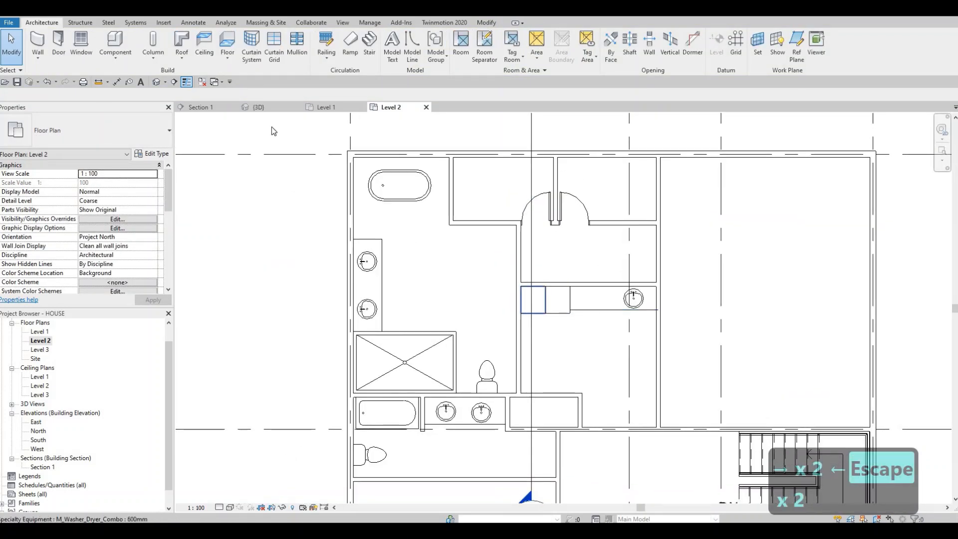
pyautogui.moveTo(272, 129); pyautogui.dragTo(268, 115, button='middle')
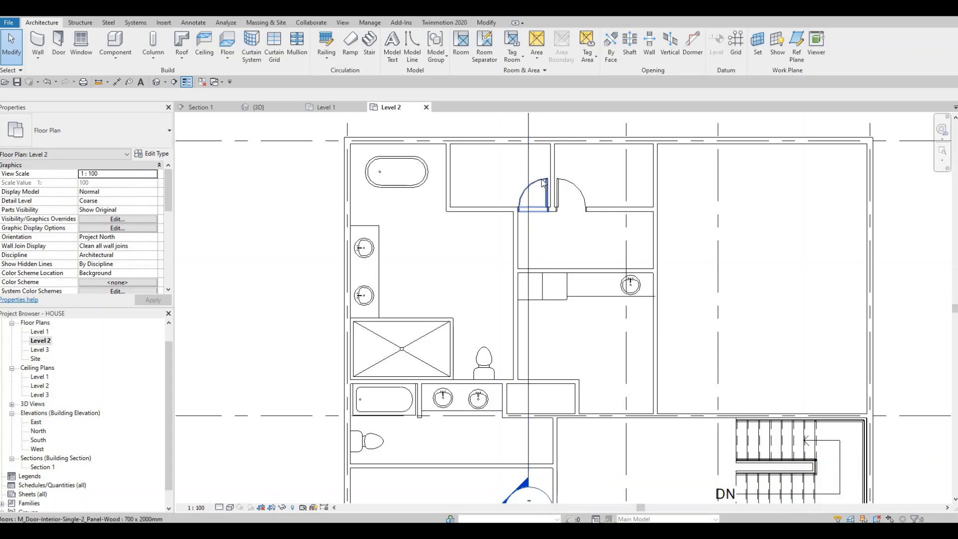
pyautogui.click(539, 199)
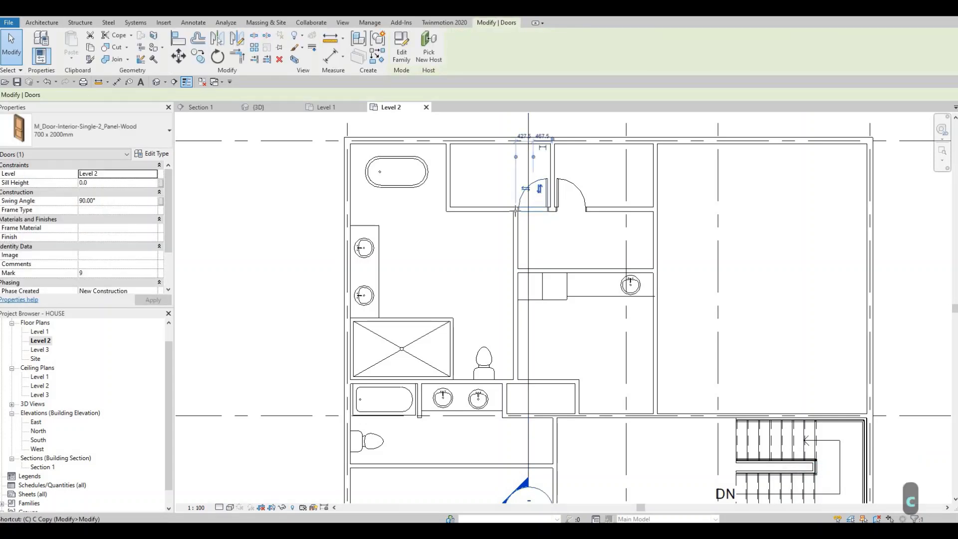
pyautogui.press('s')
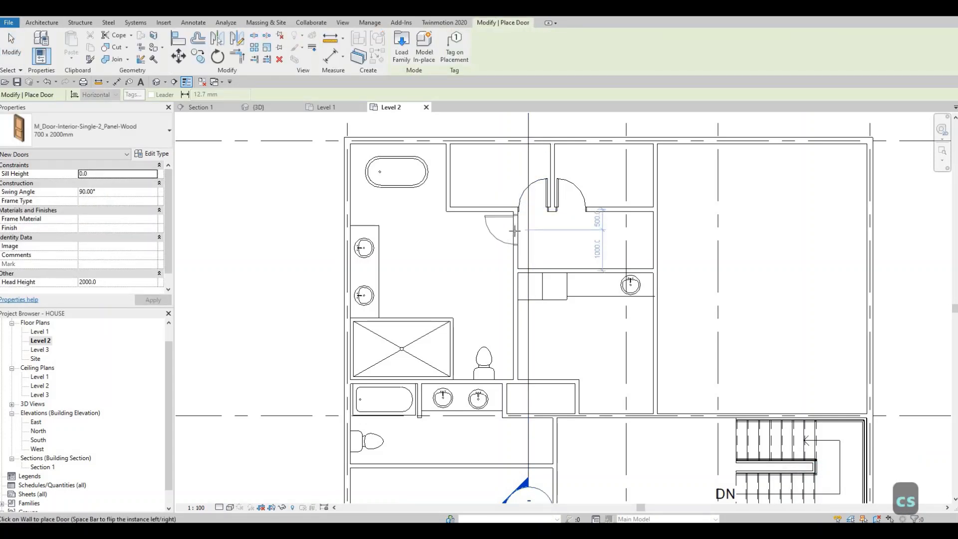
pyautogui.moveTo(528, 320); pyautogui.dragTo(492, 254, button='middle')
# Step: Place 700 x 2000mm doors in the laundry's lower wall, 800 mm from the right wall, and centred in the toilet room's right wall, swinging inward
pyautogui.moveTo(570, 332); pyautogui.dragTo(570, 332, button='middle')
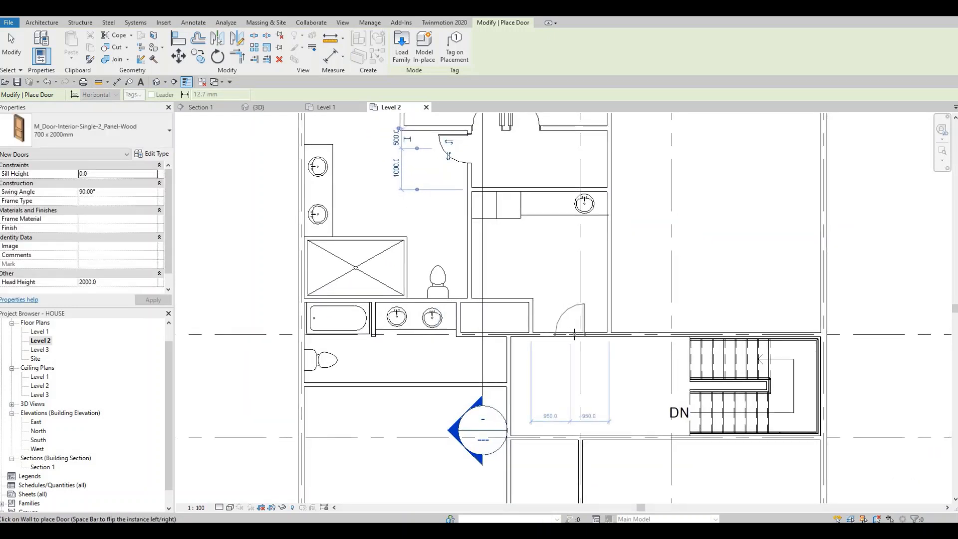
pyautogui.click(567, 334)
pyautogui.moveTo(508, 358); pyautogui.dragTo(519, 315, button='middle')
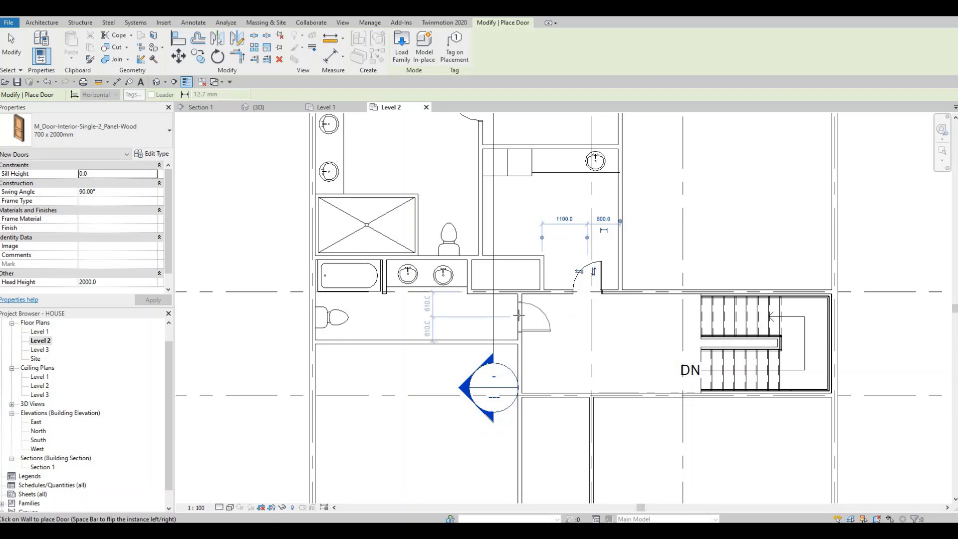
pyautogui.press('space')
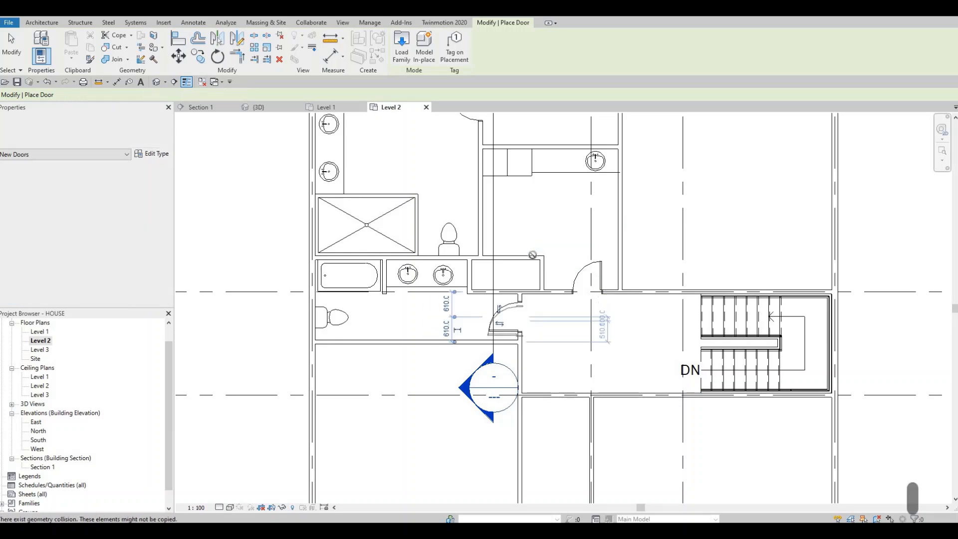
pyautogui.moveTo(524, 364); pyautogui.dragTo(524, 233, button='middle')
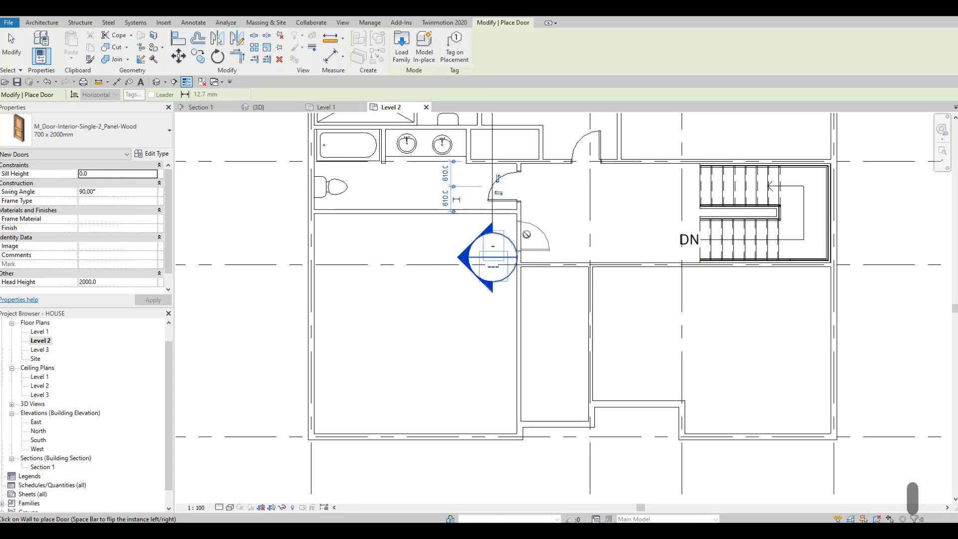
pyautogui.press('Escape')
pyautogui.press('Escape')
# Step: Extend the Section 1 line's lower end below grid D and move the whole line right so it crosses the hall beside the stairs
pyautogui.scroll(-1, 504, 260)
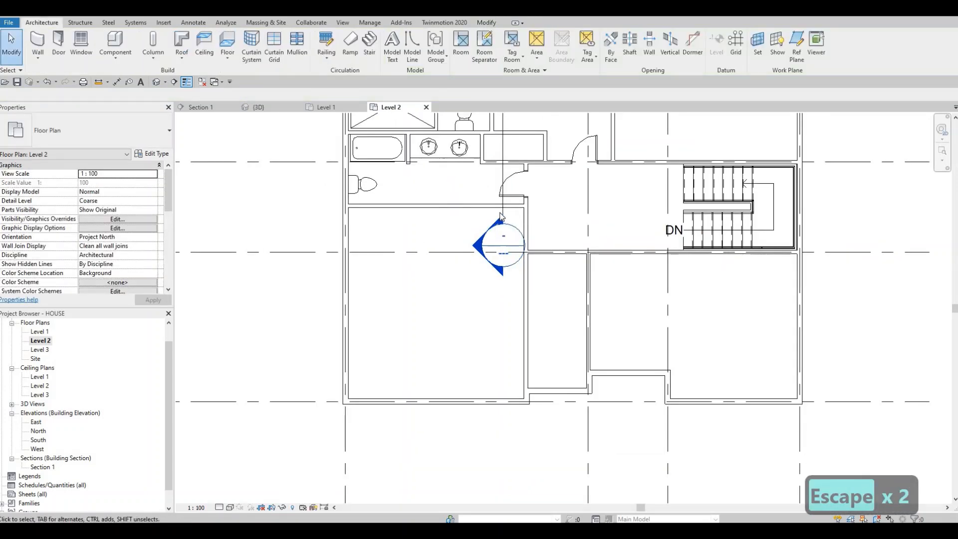
pyautogui.click(515, 218)
pyautogui.scroll(-2, 514, 224)
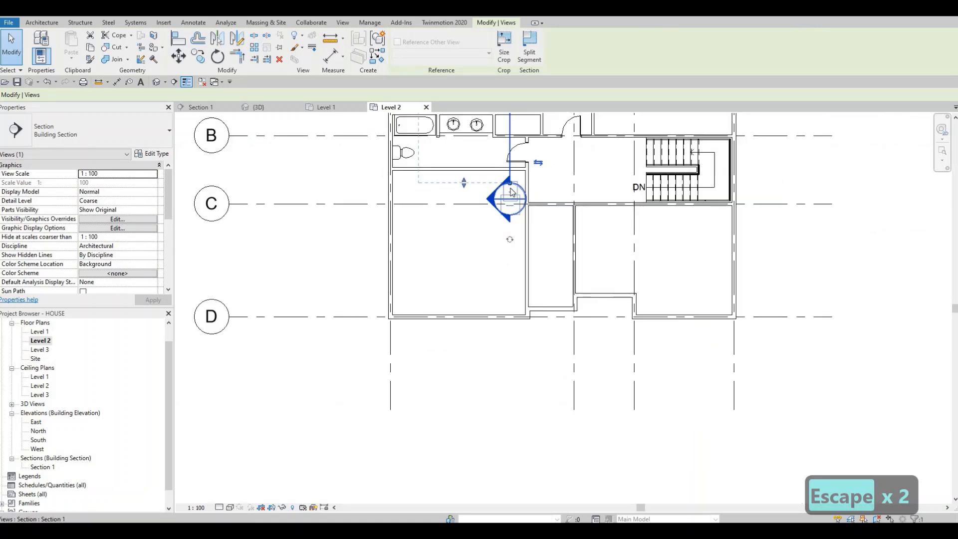
pyautogui.moveTo(503, 378); pyautogui.dragTo(501, 395)
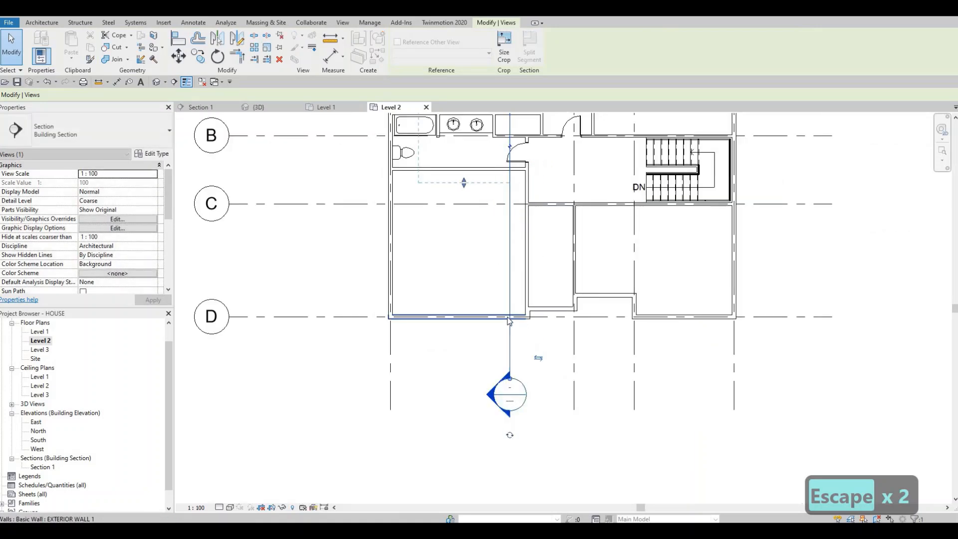
pyautogui.scroll(-2, 488, 399)
pyautogui.moveTo(474, 281); pyautogui.dragTo(459, 390)
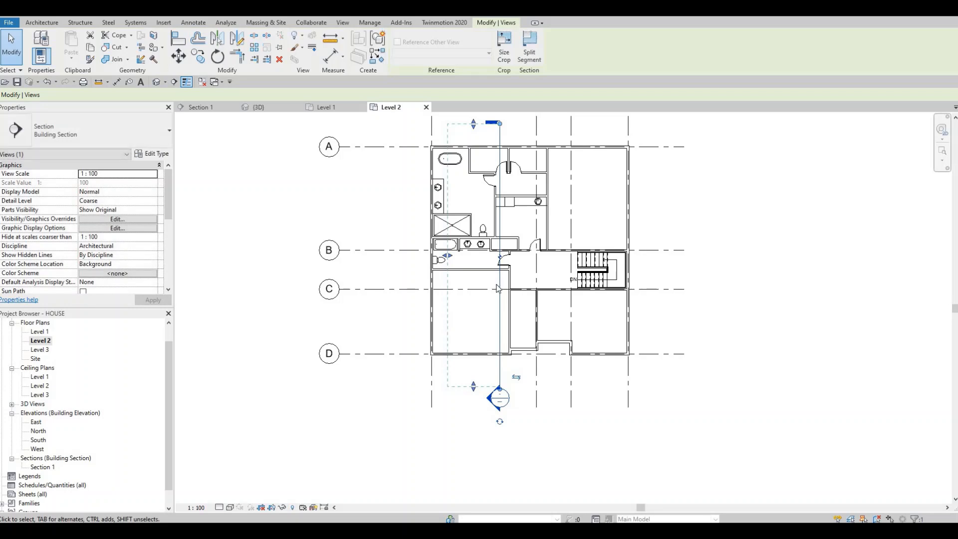
pyautogui.moveTo(499, 285); pyautogui.dragTo(573, 292)
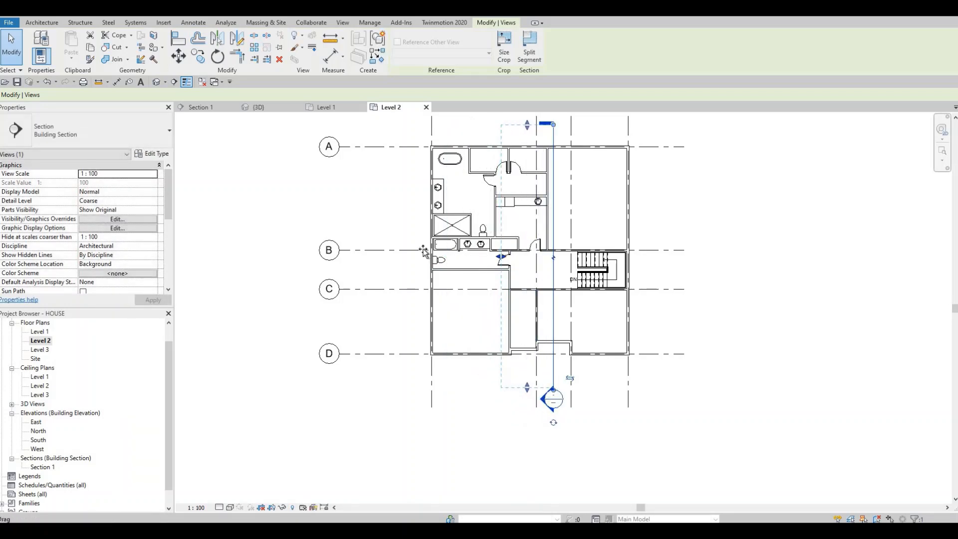
pyautogui.moveTo(422, 252); pyautogui.dragTo(390, 246)
pyautogui.press('Escape')
# Step: Create a similar 700 x 2000mm door in the lower-left bedroom's right wall, centred 500 mm below the bathroom wall, swinging into the bedroom
pyautogui.scroll(5, 491, 290)
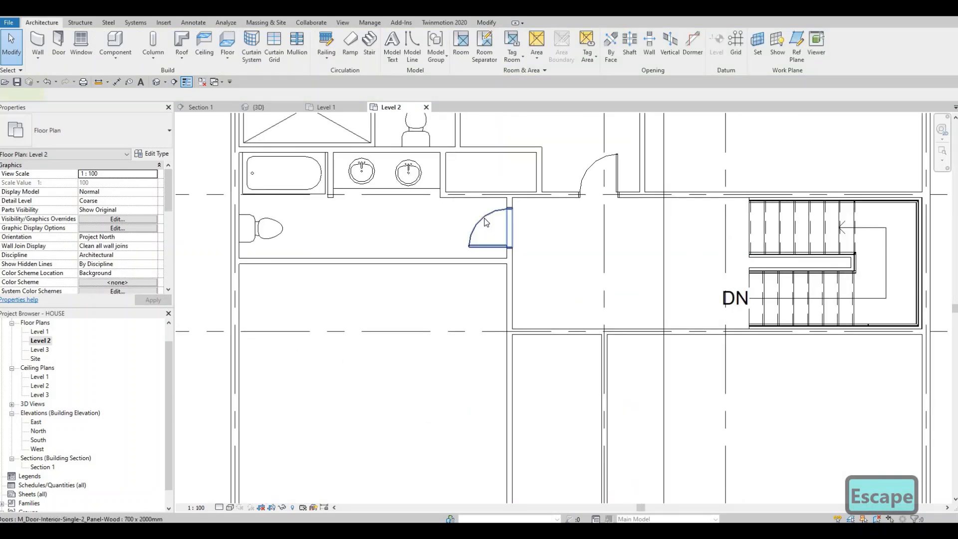
pyautogui.click(486, 222)
pyautogui.press('c')
pyautogui.click(505, 289)
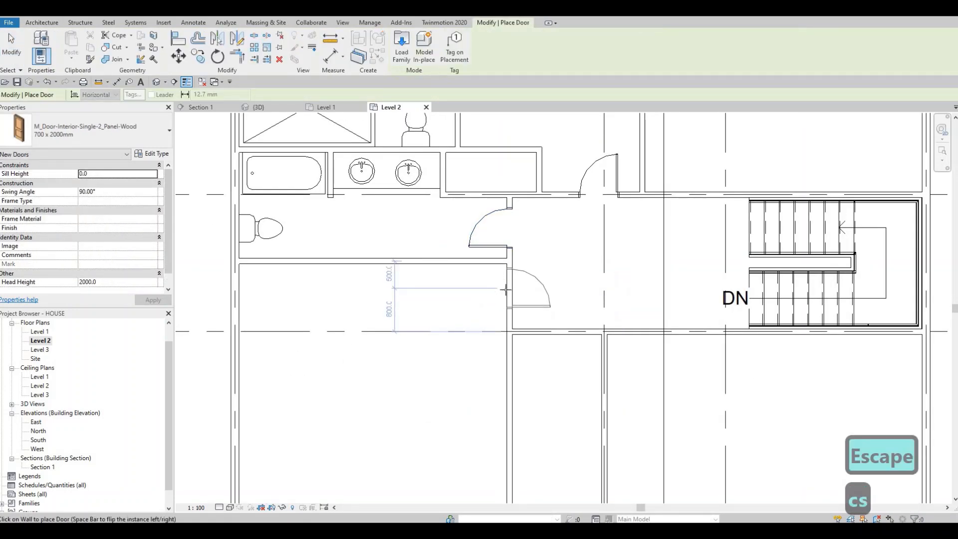
pyautogui.scroll(-1, 618, 328)
# Step: Place a 700 x 2000mm door in the lower-right bedroom's upper wall, centred 800 mm from its left wall, swinging into the bedroom
pyautogui.moveTo(634, 330); pyautogui.dragTo(592, 274, button='middle')
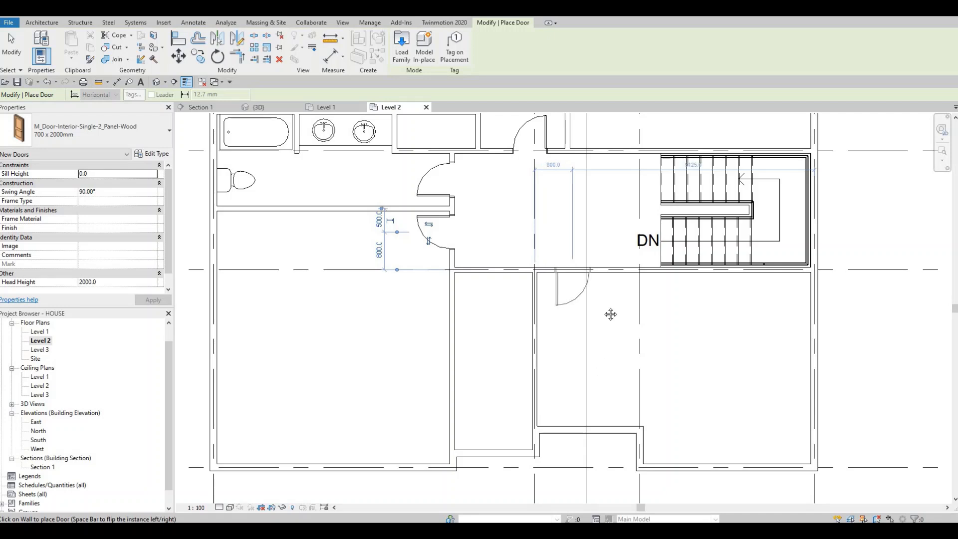
pyautogui.click(573, 270)
pyautogui.moveTo(577, 312); pyautogui.dragTo(594, 232, button='middle')
# Step: Place doors in the narrow closet space's side walls: right wall 500 mm from the lower wall, left wall 600 mm from the upper wall
pyautogui.scroll(-1, 556, 316)
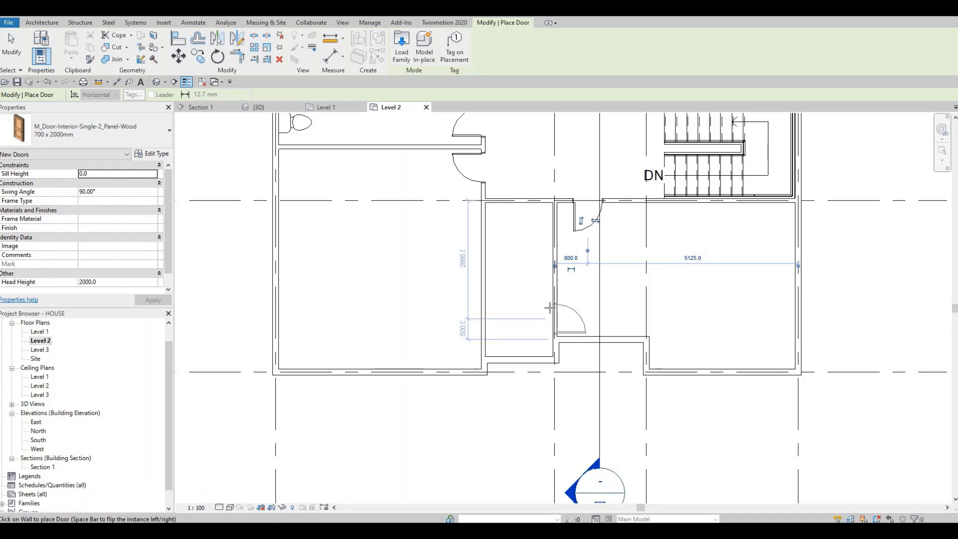
pyautogui.click(549, 308)
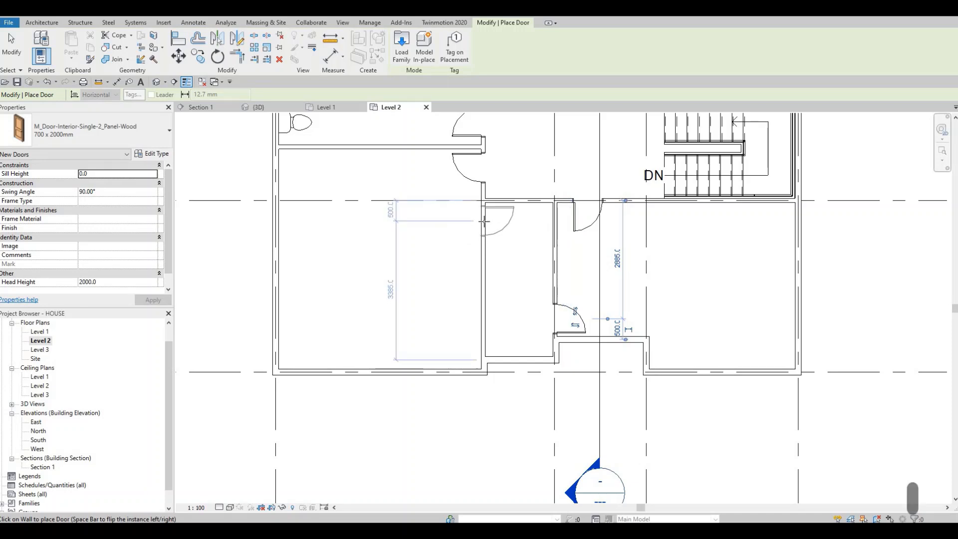
pyautogui.press('Escape')
pyautogui.press('Escape')
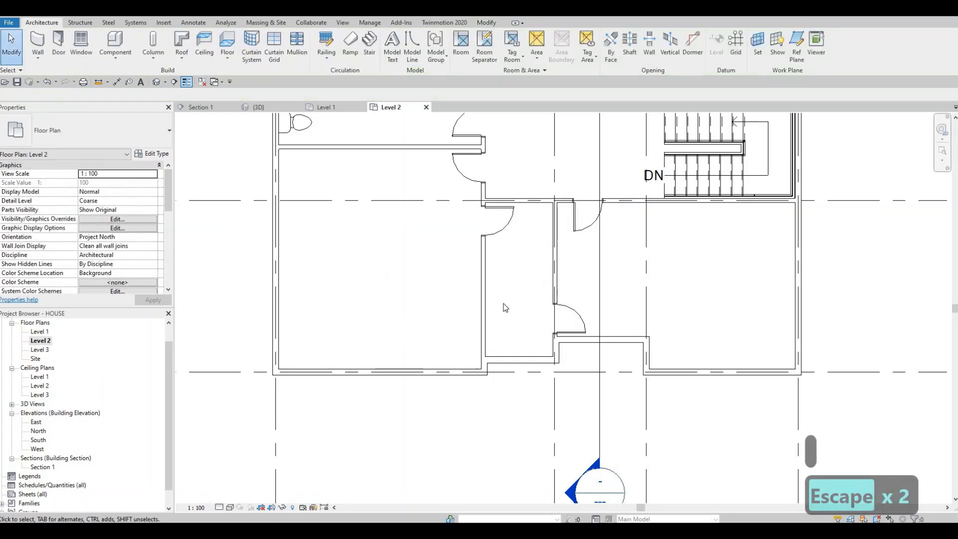
# Step: Draw a horizontal INTERIOR WALL 1 partition across the narrow space between the lower bedrooms, dividing it into two closets
pyautogui.click(487, 284)
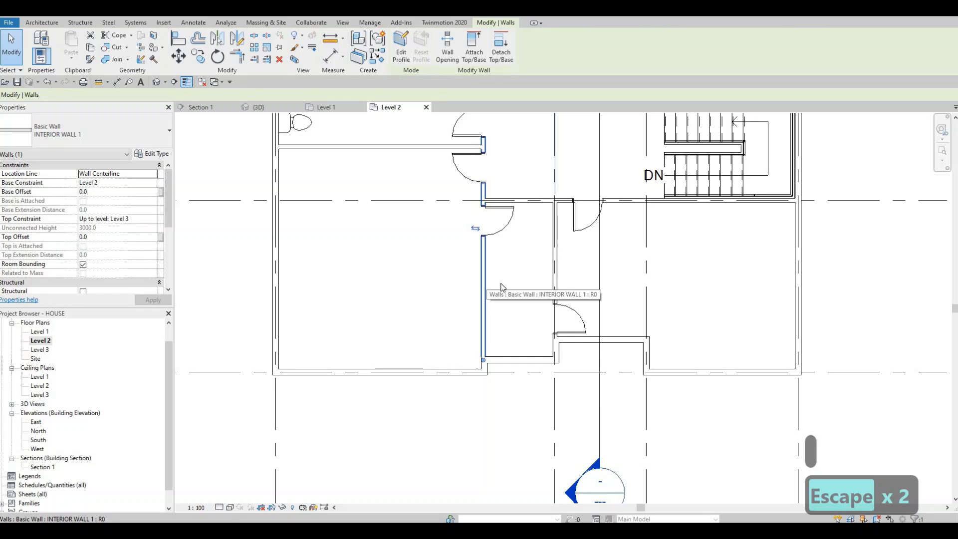
pyautogui.press('c')
pyautogui.press('s')
pyautogui.click(485, 285)
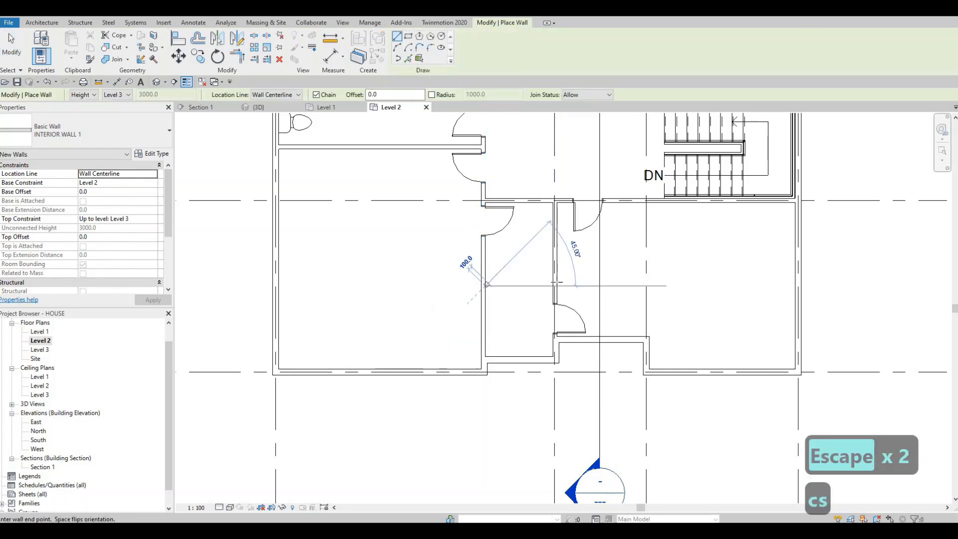
pyautogui.click(535, 290)
pyautogui.press('Escape')
pyautogui.press('Escape')
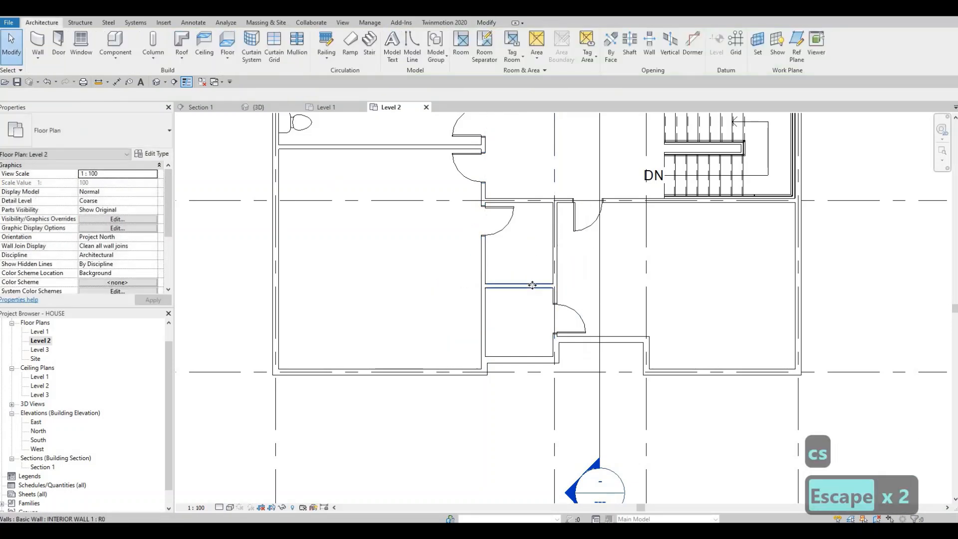
# Step: Nudge the new closet partition slightly upward so it sits 2005 mm below the closets' upper wall
pyautogui.click(532, 285)
pyautogui.press('Up')
pyautogui.press('Up')
pyautogui.press('Up')
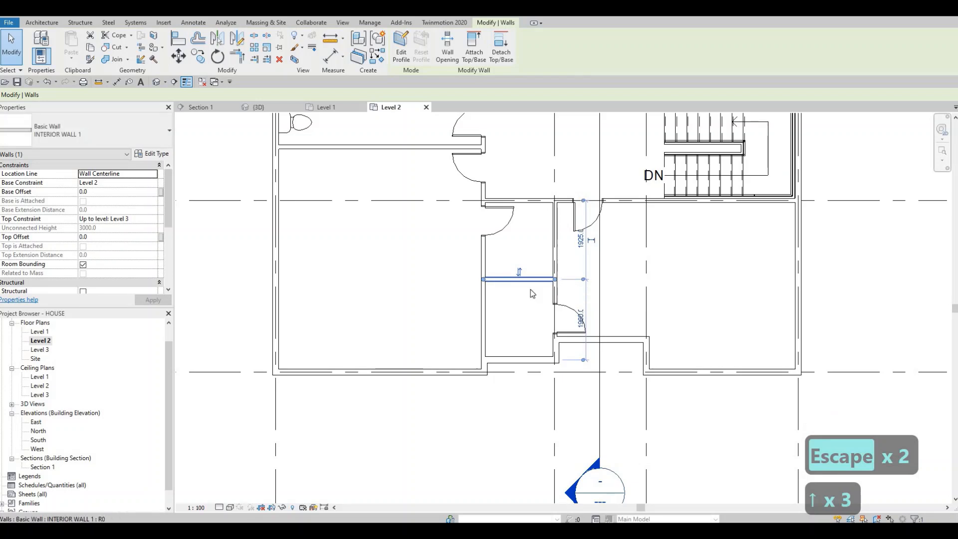
pyautogui.press('Down')
pyautogui.press('Down')
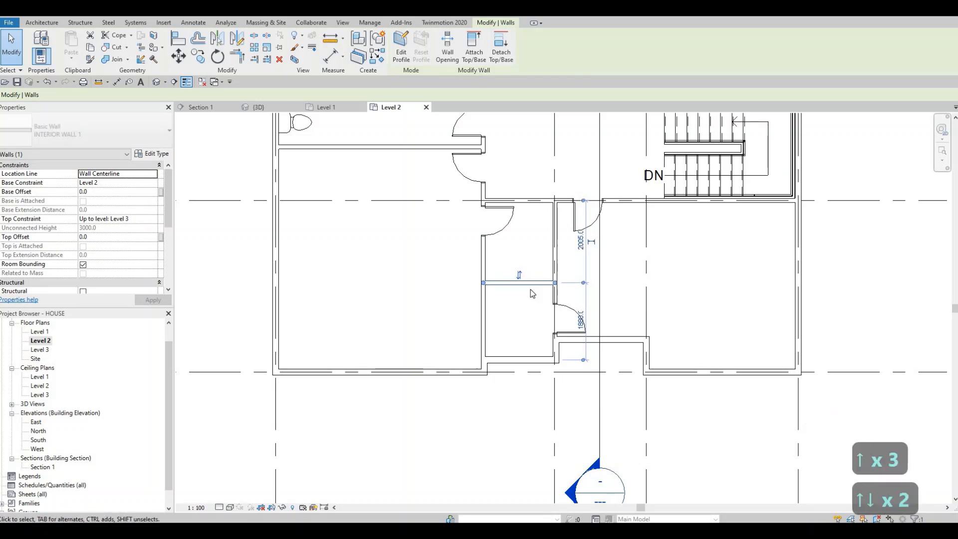
pyautogui.scroll(-3, 530, 289)
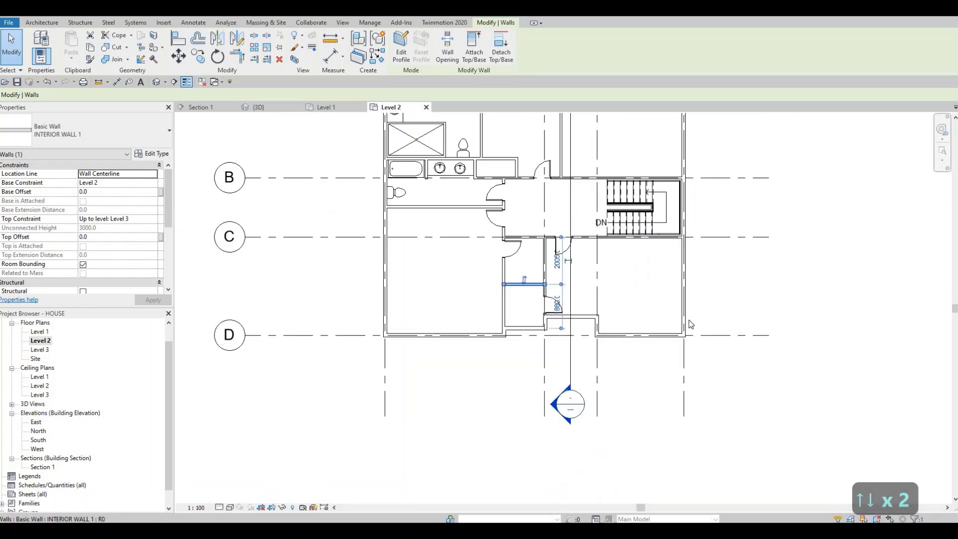
pyautogui.scroll(-1, 663, 309)
pyautogui.press('Escape')
pyautogui.press('Escape')
# Step: Create a similar 700 x 2000mm door in the upper-right bedroom's lower wall, flipped and centred 600 mm from its left wall, swinging inward
pyautogui.moveTo(627, 283); pyautogui.dragTo(622, 339, button='middle')
pyautogui.moveTo(624, 258); pyautogui.dragTo(622, 304, button='middle')
pyautogui.scroll(1, 628, 305)
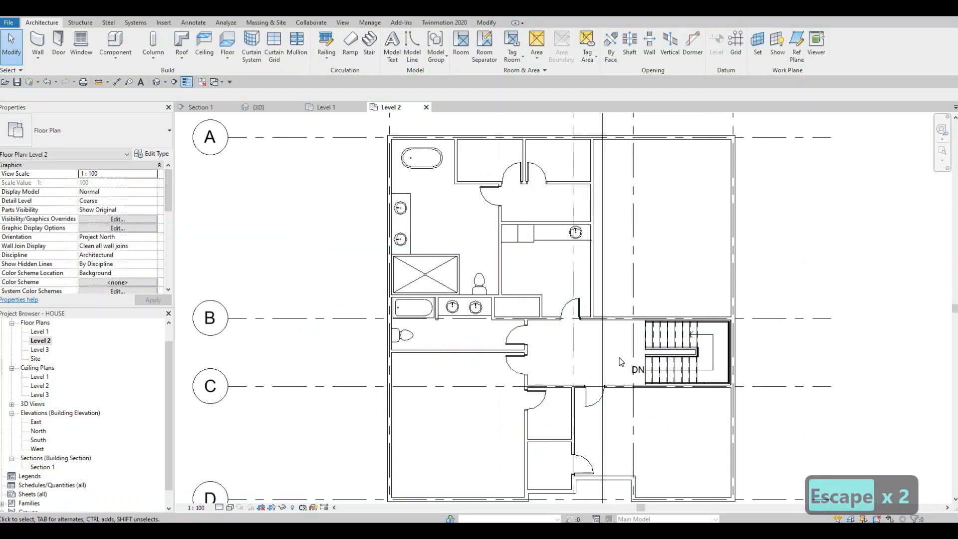
pyautogui.click(571, 307)
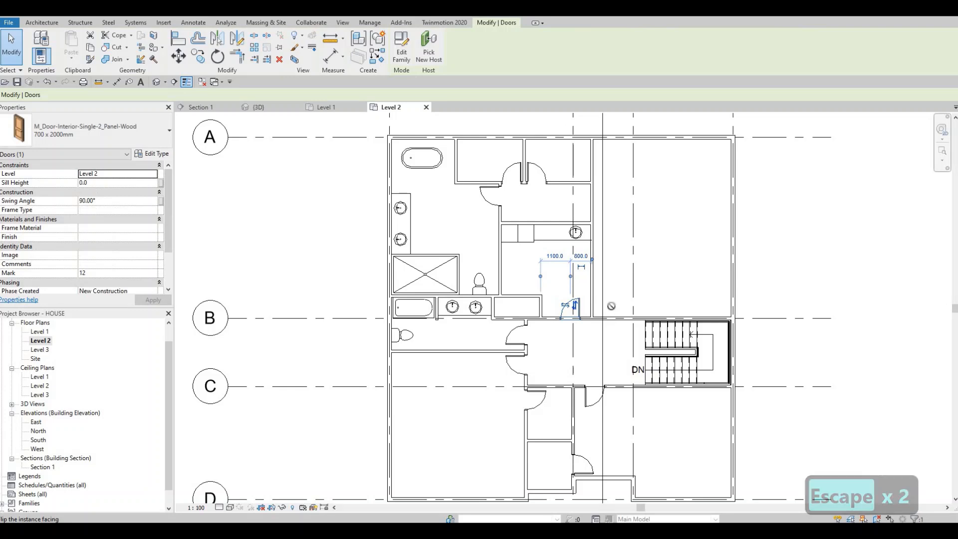
pyautogui.press('c')
pyautogui.press('s')
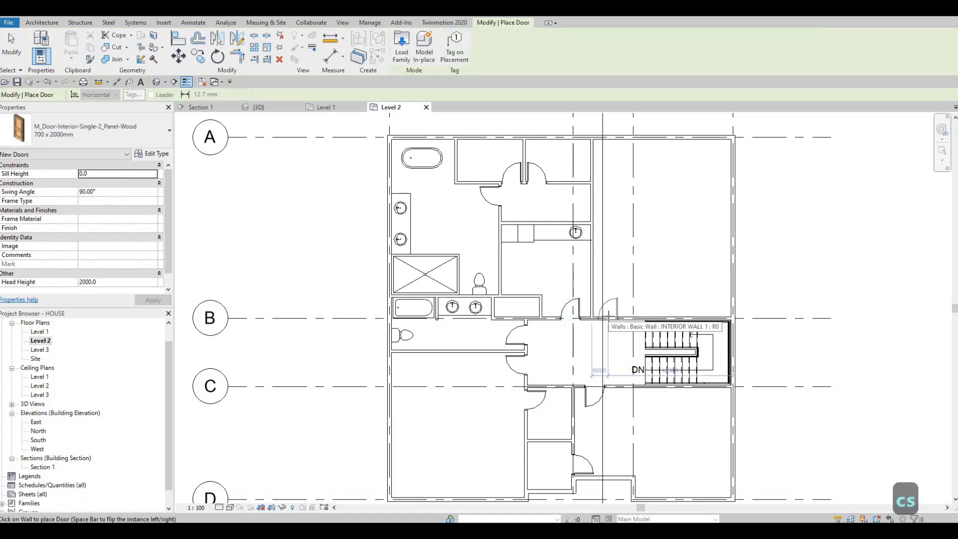
pyautogui.press('space')
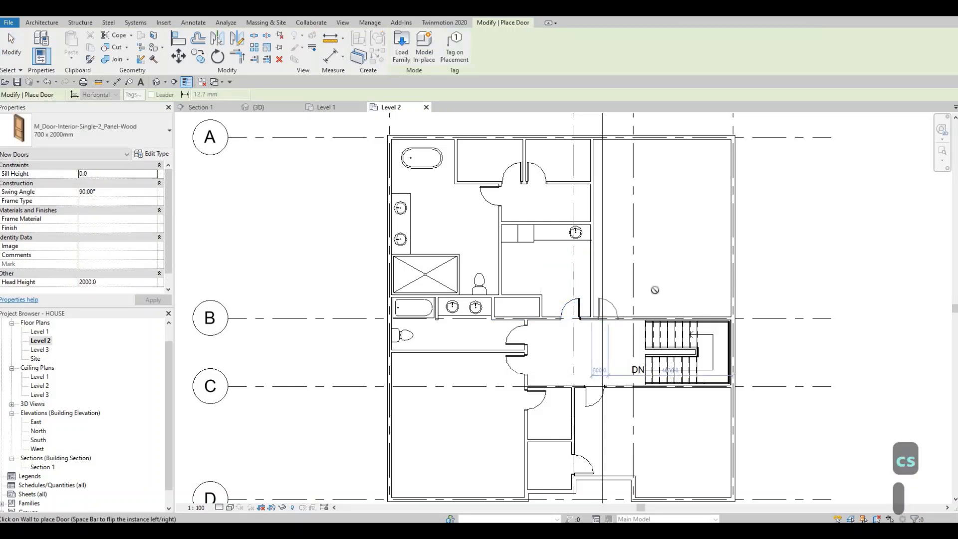
pyautogui.click(607, 318)
pyautogui.moveTo(597, 295); pyautogui.dragTo(593, 346, button='middle')
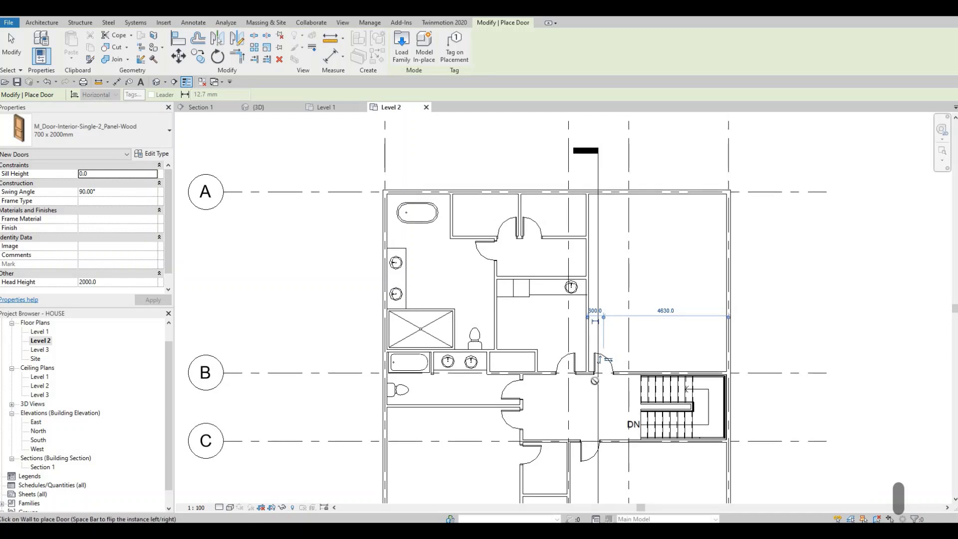
# Step: Check the Level 2 plan for rooms that still need a door, and finish placing doors
pyautogui.moveTo(639, 323); pyautogui.dragTo(678, 360, button='middle')
pyautogui.scroll(-2, 637, 372)
pyautogui.scroll(1, 598, 390)
pyautogui.moveTo(599, 389); pyautogui.dragTo(574, 232, button='middle')
pyautogui.scroll(-1, 574, 233)
pyautogui.moveTo(652, 325); pyautogui.dragTo(628, 336, button='middle')
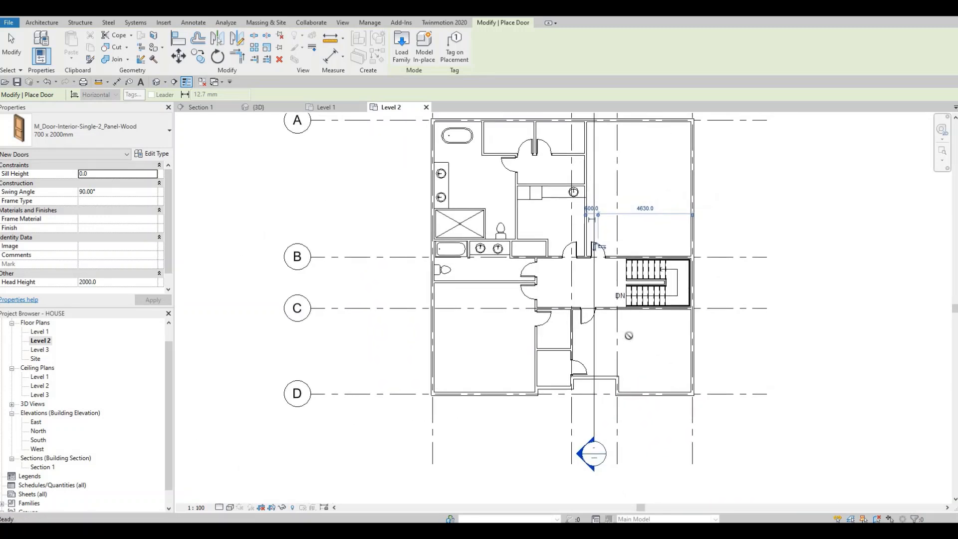
pyautogui.scroll(1, 624, 334)
pyautogui.moveTo(615, 297)
pyautogui.mouseDown(button='middle')
pyautogui.moveTo(607, 377)
pyautogui.moveTo(592, 389)
pyautogui.moveTo(589, 421)
pyautogui.moveTo(618, 320)
pyautogui.mouseUp(button='middle')
pyautogui.moveTo(550, 292); pyautogui.dragTo(573, 287, button='middle')
pyautogui.scroll(1, 559, 321)
pyautogui.scroll(1, 573, 286)
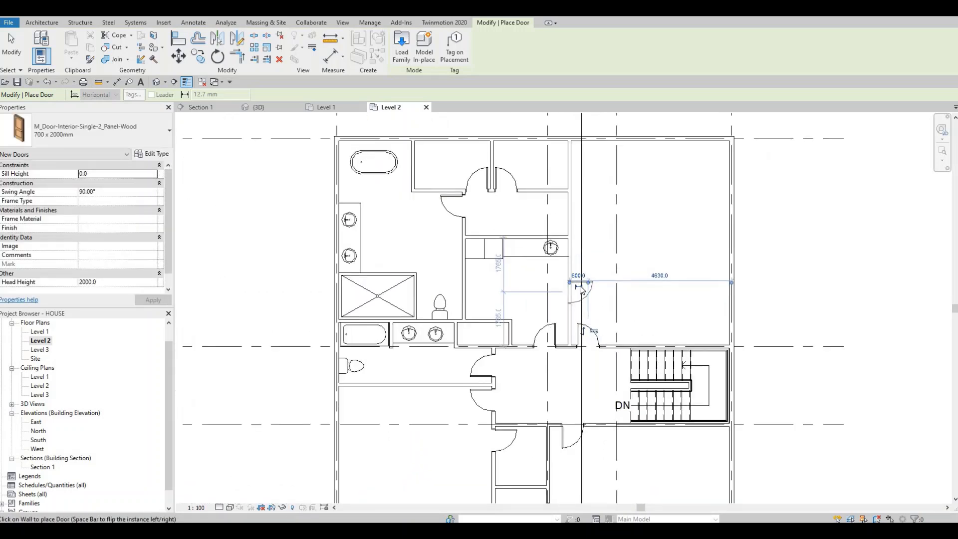
pyautogui.press('Escape')
pyautogui.press('Escape')
pyautogui.press('Escape')
# Step: Cut a rectangular wall opening between the upper-right bedroom and the passage below the closets
pyautogui.moveTo(556, 229); pyautogui.dragTo(552, 234, button='middle')
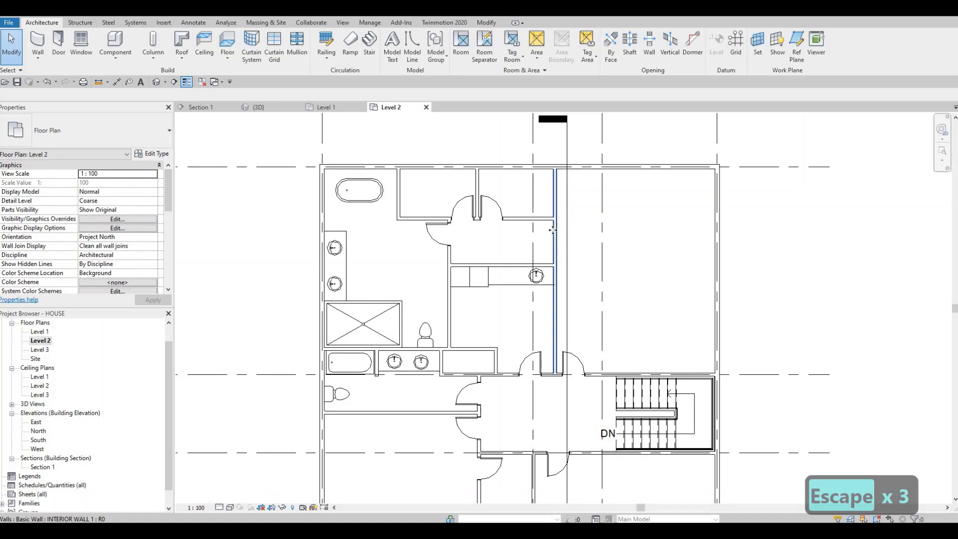
pyautogui.click(554, 232)
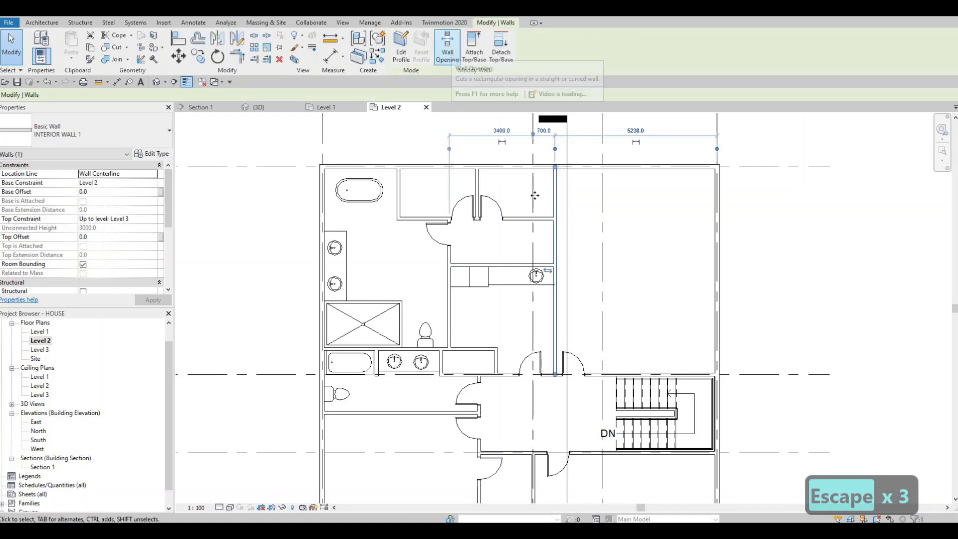
pyautogui.scroll(3, 557, 202)
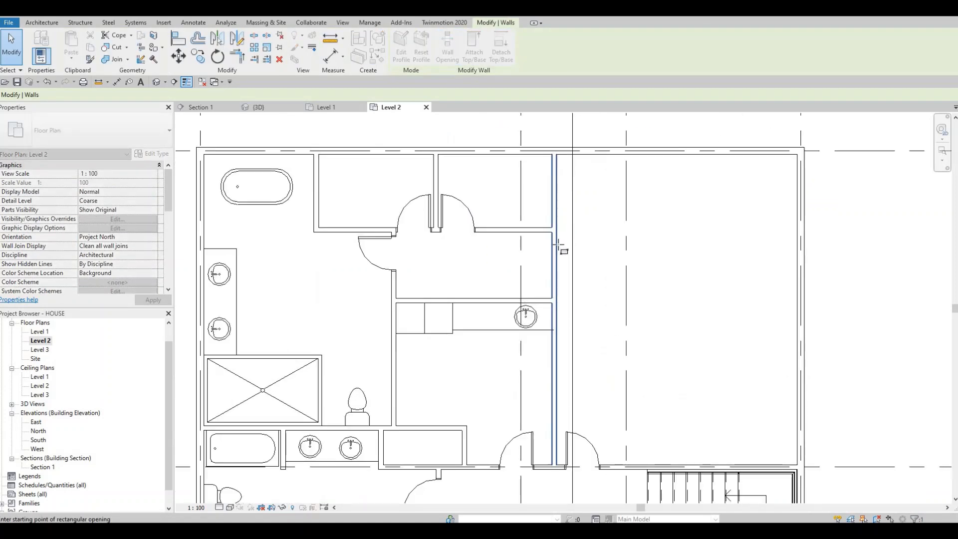
pyautogui.click(553, 299)
pyautogui.press('Escape')
pyautogui.scroll(-3, 555, 252)
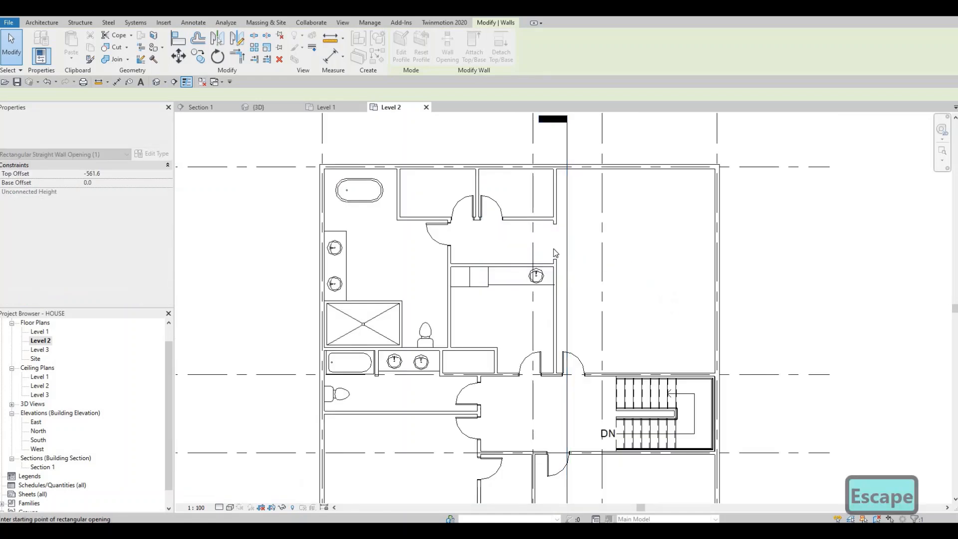
pyautogui.press('Escape')
# Step: Review the finished doors, closets, bathrooms and wall opening across the Level 2 layout
pyautogui.moveTo(556, 253); pyautogui.dragTo(639, 247, button='middle')
pyautogui.scroll(2, 599, 267)
pyautogui.scroll(-2, 601, 267)
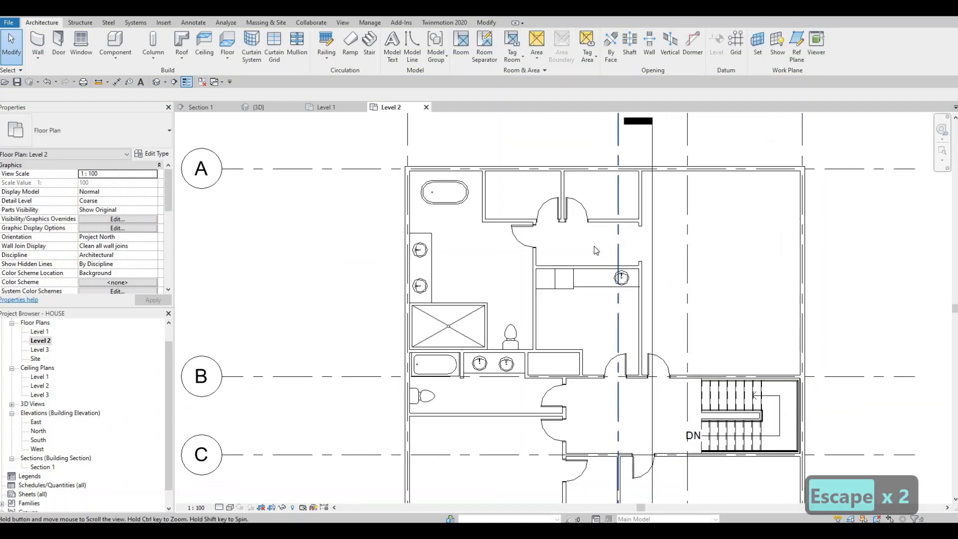
pyautogui.scroll(-1, 594, 250)
pyautogui.scroll(-2, 616, 304)
pyautogui.press('Escape')
pyautogui.scroll(4, 527, 276)
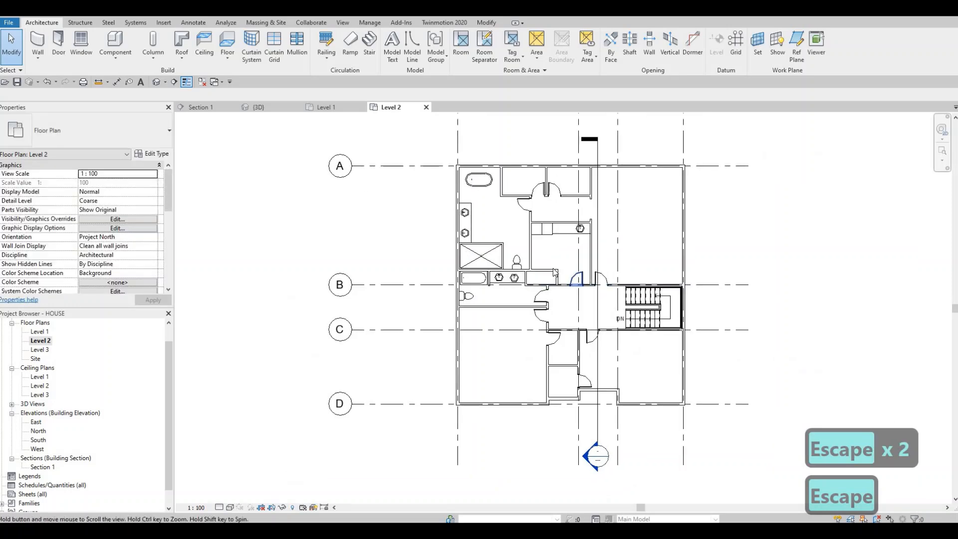
pyautogui.scroll(1, 527, 275)
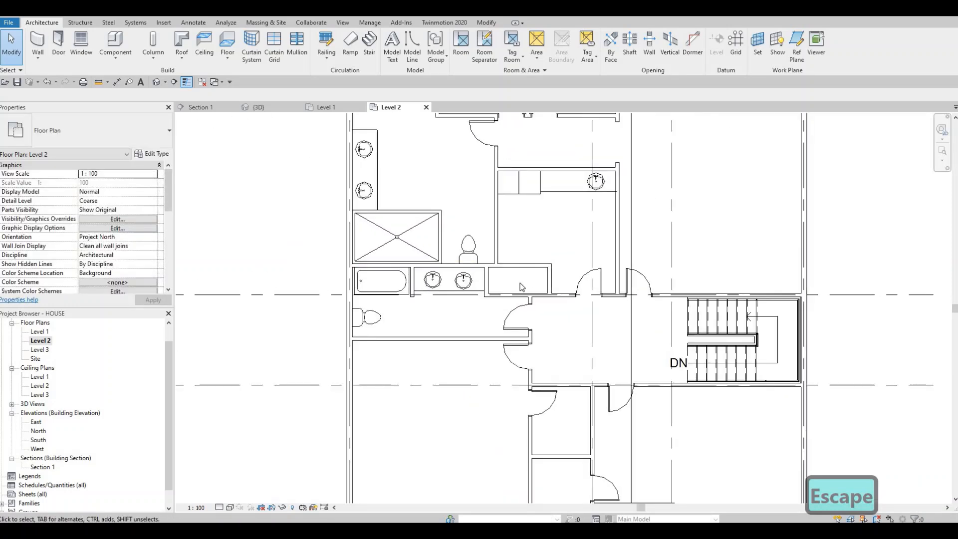
pyautogui.scroll(-2, 521, 287)
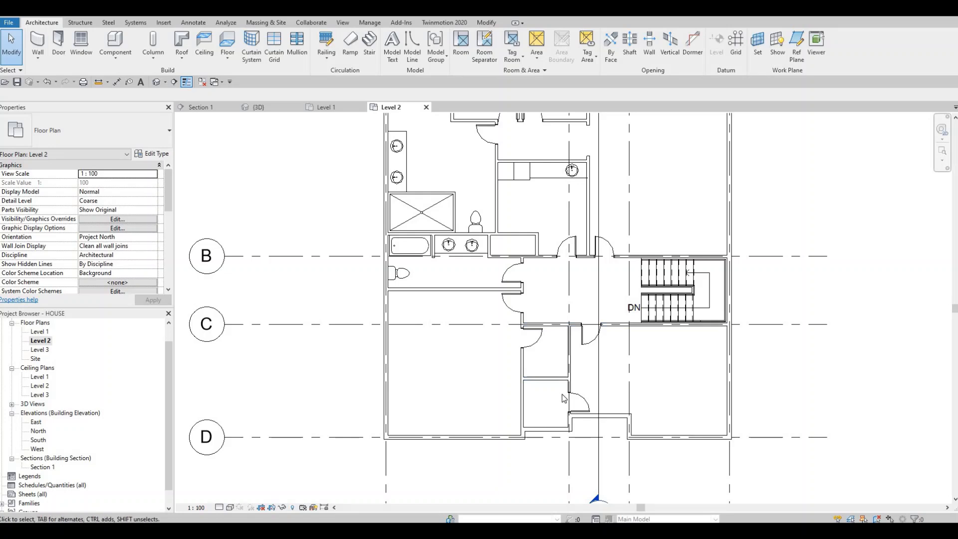
pyautogui.scroll(1, 499, 190)
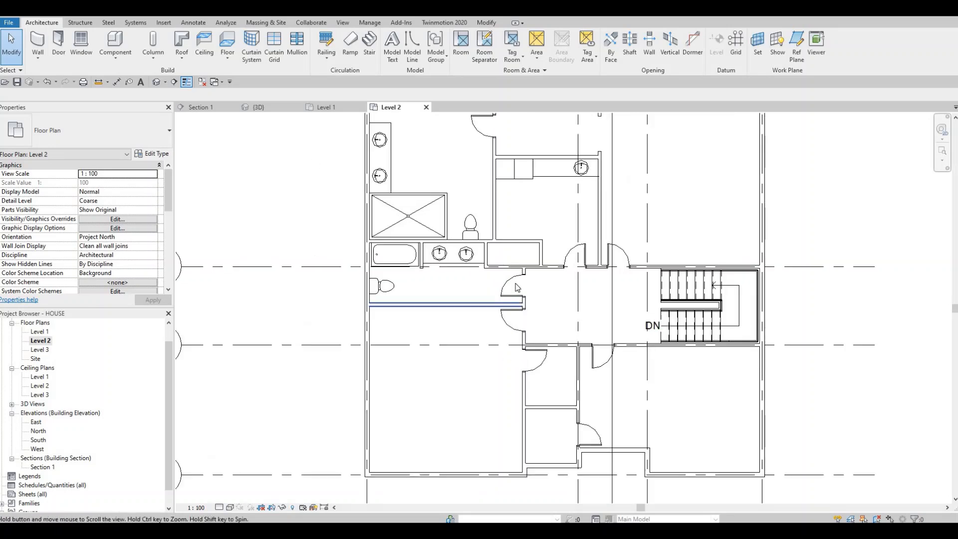
pyautogui.scroll(-1, 444, 374)
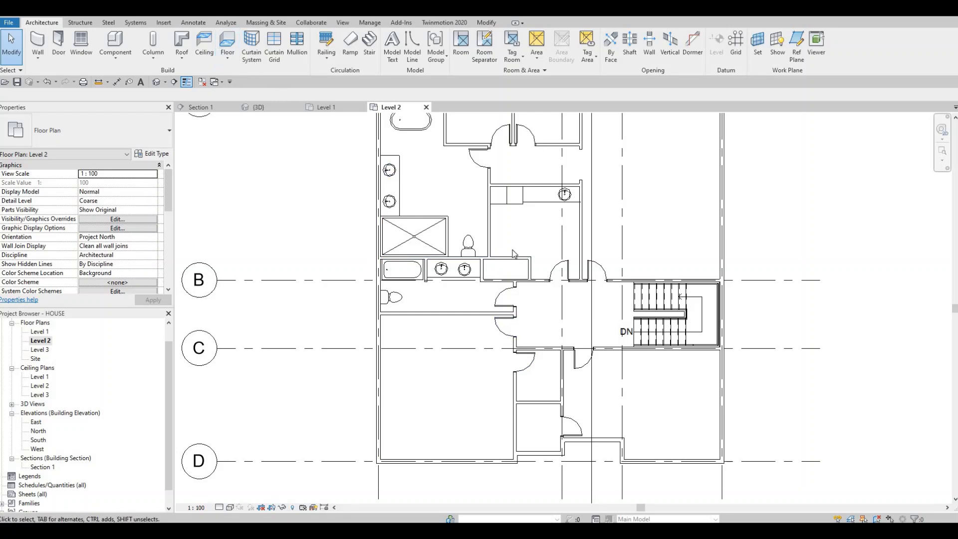
pyautogui.moveTo(527, 185); pyautogui.dragTo(512, 252, button='middle')
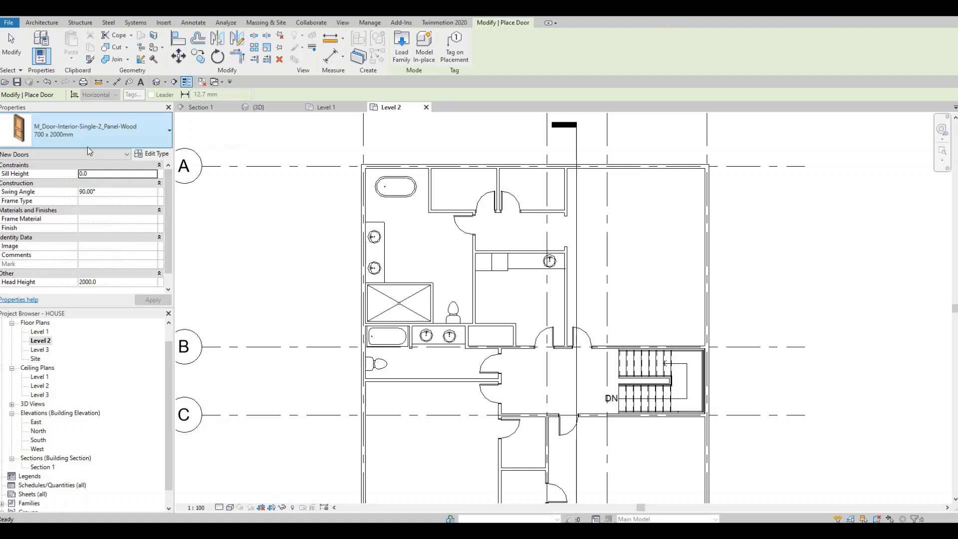
# Step: Place a Double-Sliding-2_Panel-Wood 1200 x 2000mm interior door in the upper wall of the small closet below the laundry room
pyautogui.click(88, 144)
pyautogui.scroll(10, 89, 247)
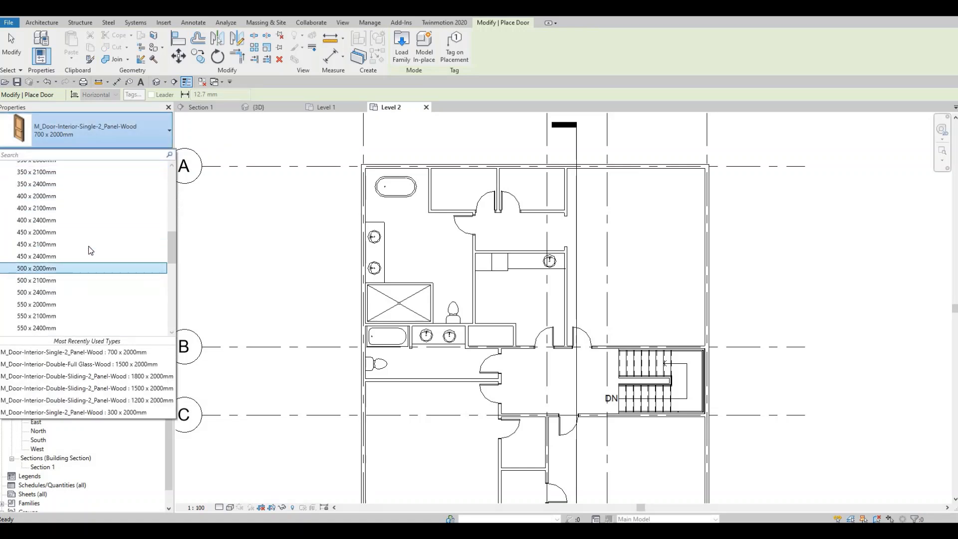
pyautogui.scroll(2, 70, 240)
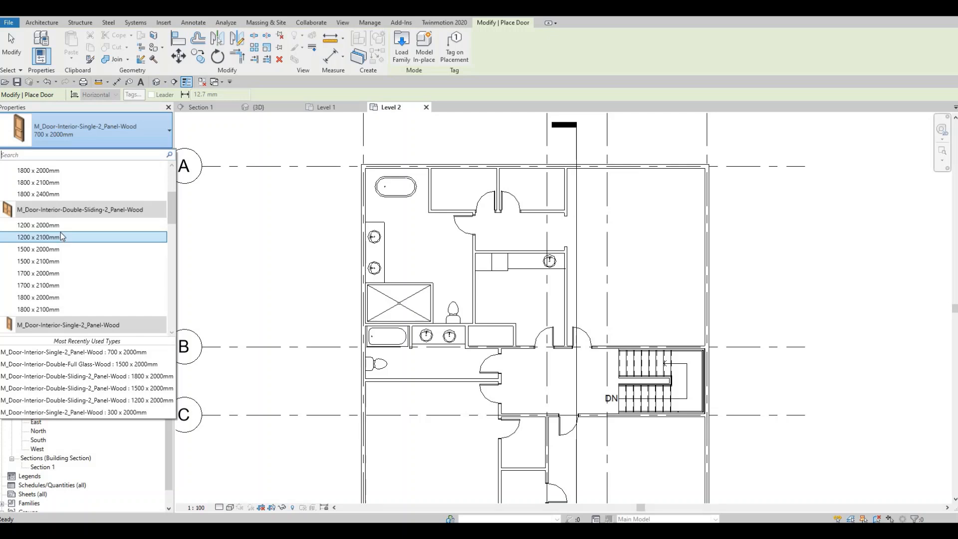
pyautogui.click(61, 225)
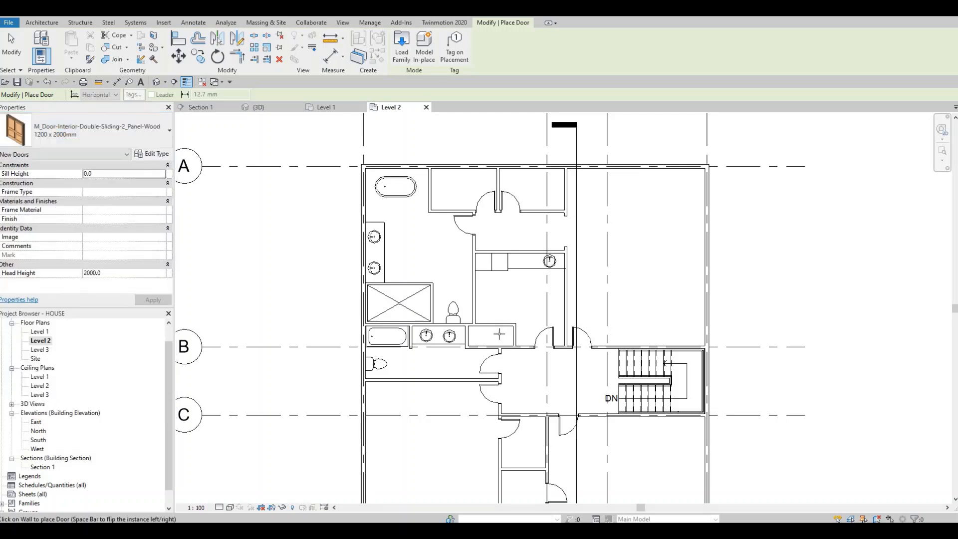
pyautogui.scroll(2, 471, 289)
pyautogui.scroll(1, 498, 335)
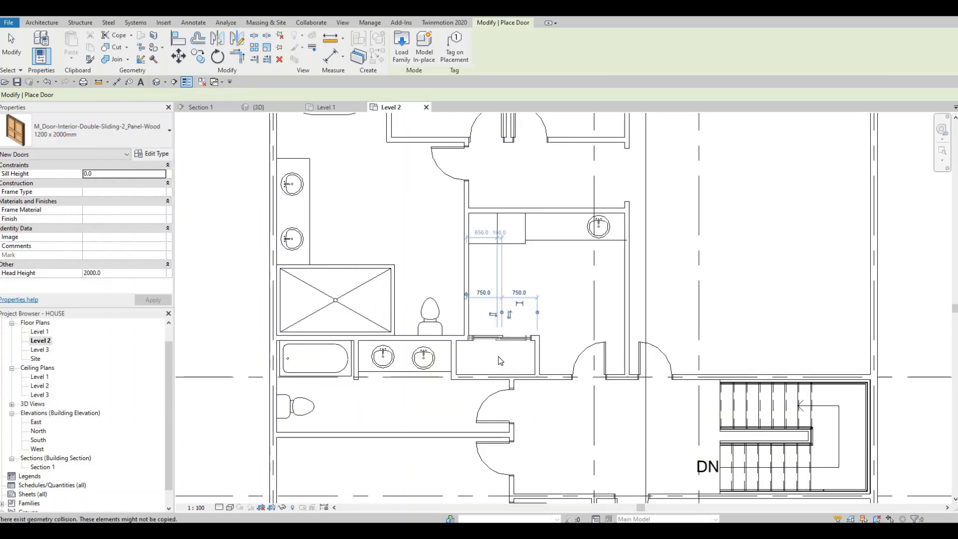
pyautogui.press('Escape')
pyautogui.press('Escape')
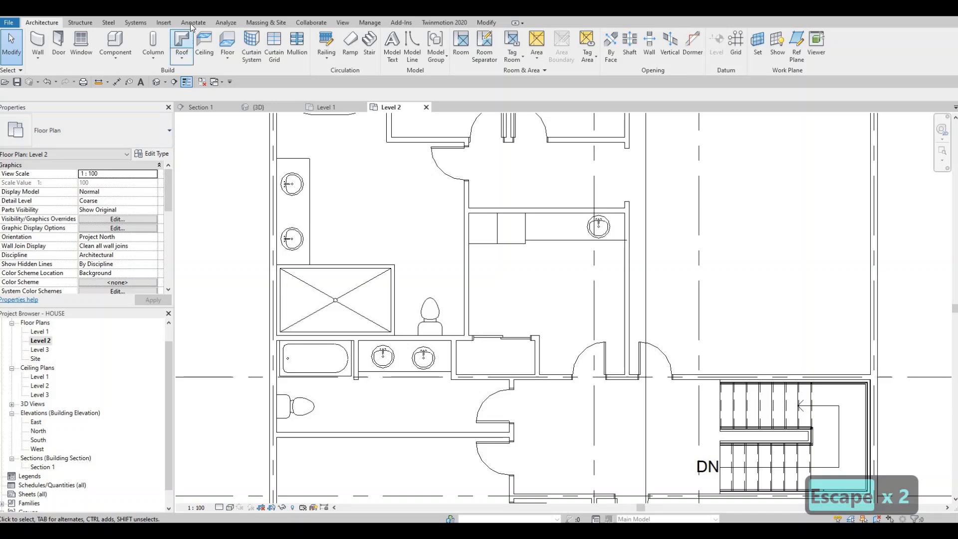
# Step: Draw an L-shaped thin detail line in the upper-left closet, about 1200 mm up from the lower wall and about 1985 mm across to the partition
pyautogui.click(187, 24)
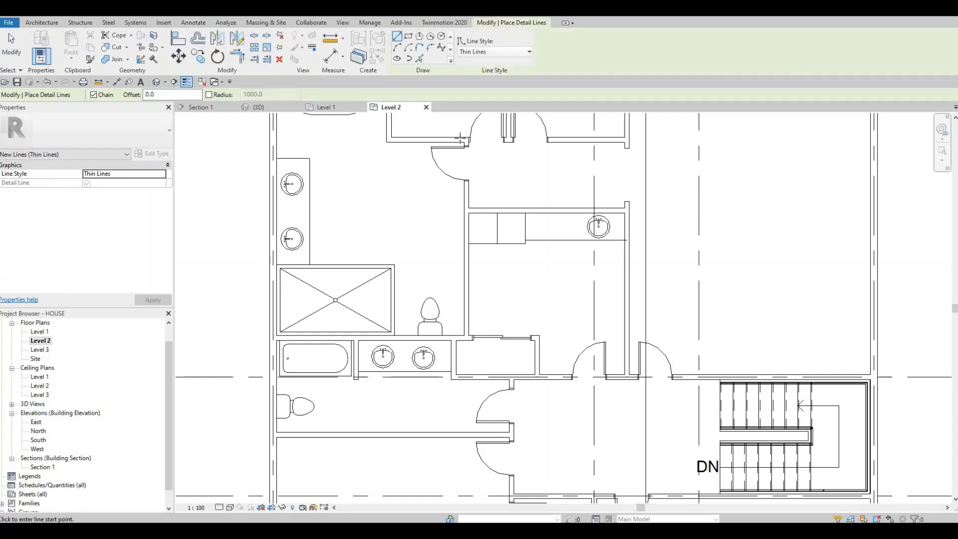
pyautogui.moveTo(447, 211); pyautogui.dragTo(439, 286, button='middle')
pyautogui.scroll(-2, 430, 324)
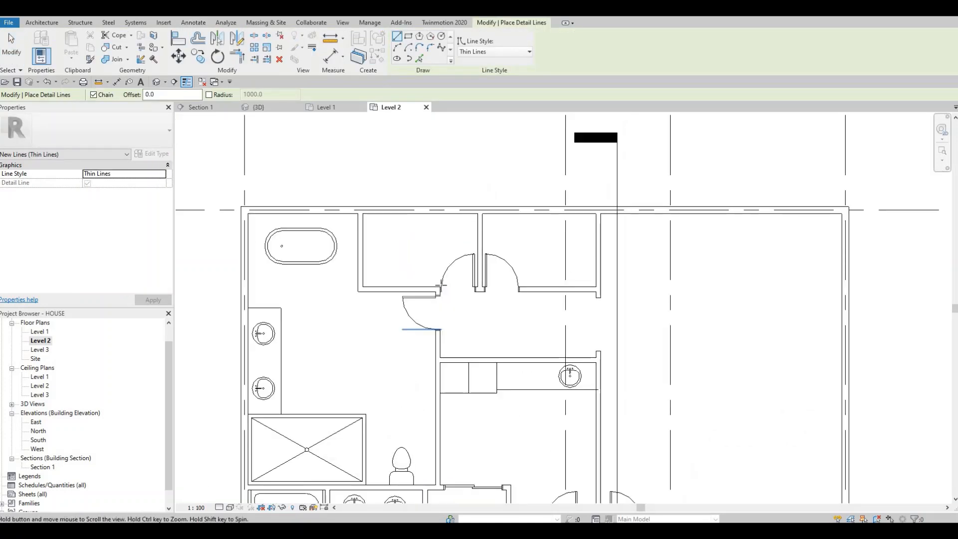
pyautogui.scroll(4, 386, 312)
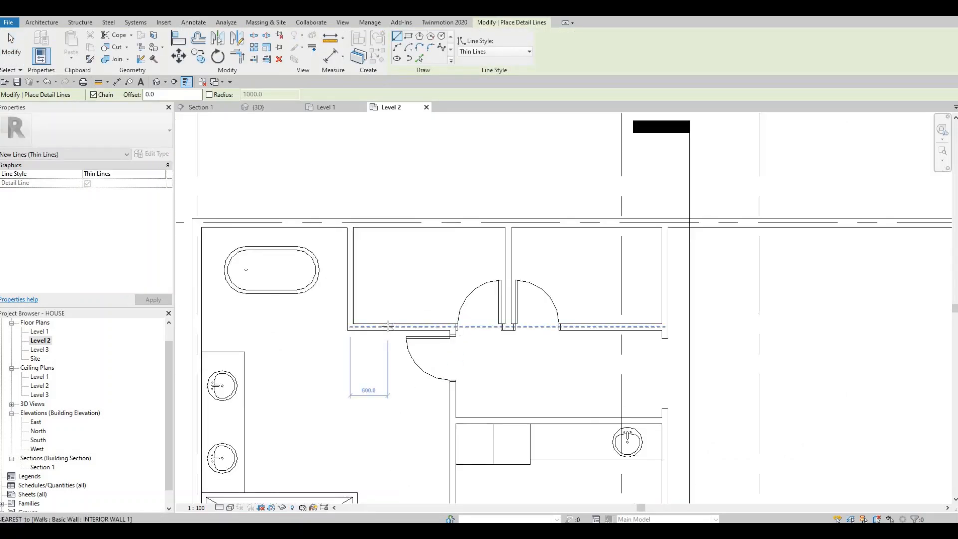
pyautogui.click(390, 262)
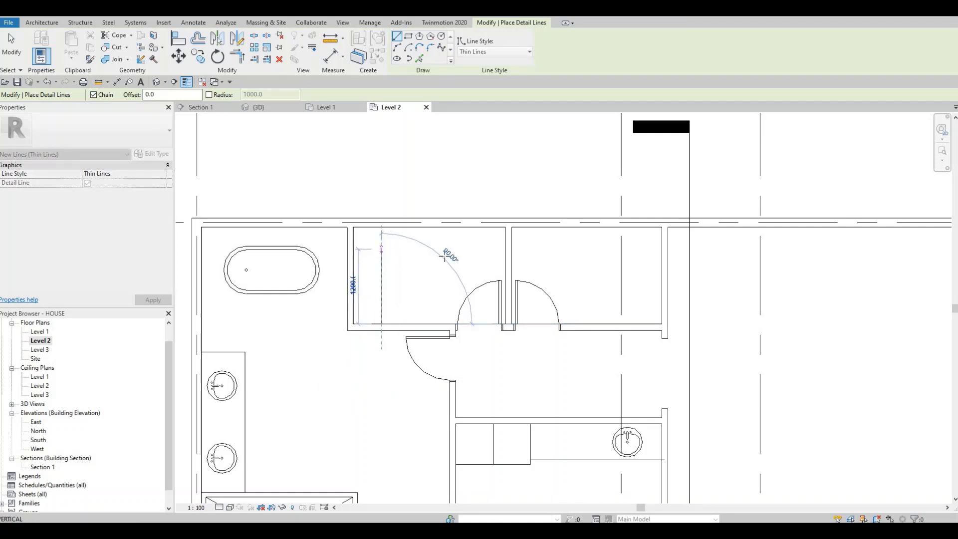
pyautogui.click(382, 248)
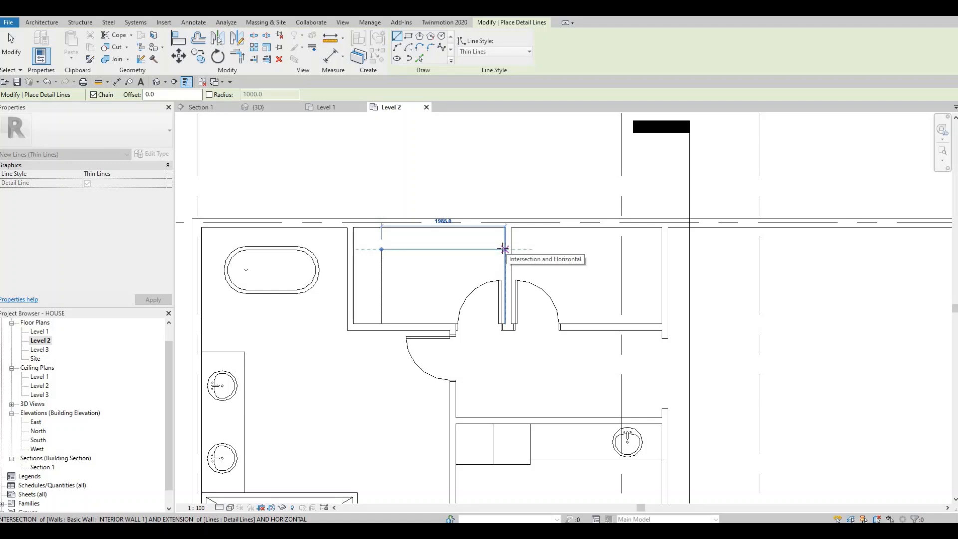
pyautogui.click(504, 248)
pyautogui.press('Escape')
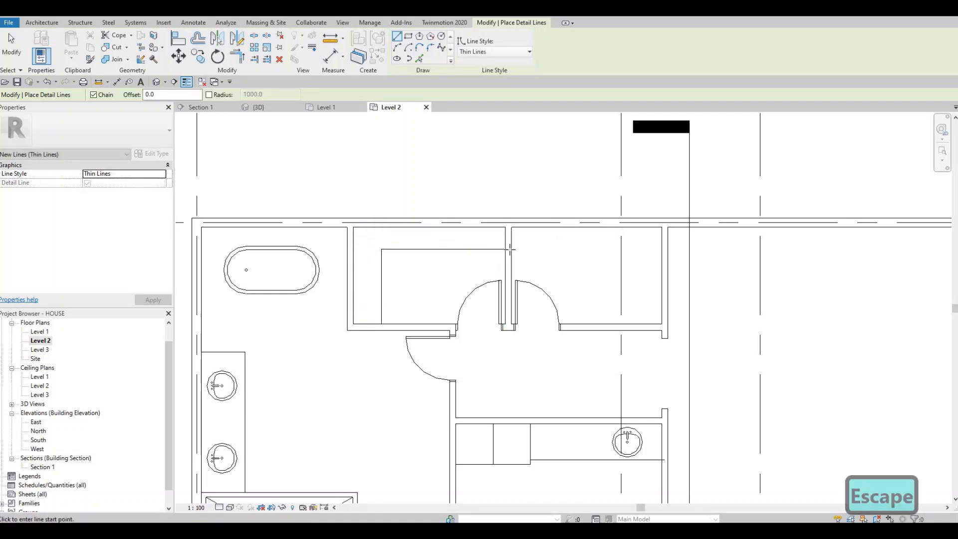
# Step: Draw a matching L-shaped detail line in the adjoining upper closet, about 2000 mm across from the partition and down to the lower wall
pyautogui.click(511, 249)
pyautogui.press('Escape')
pyautogui.click(511, 249)
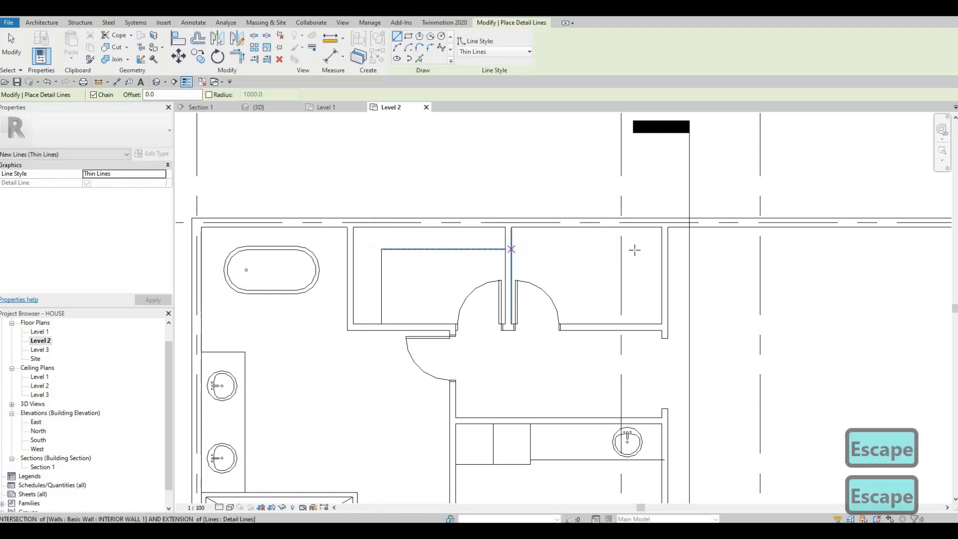
pyautogui.click(636, 249)
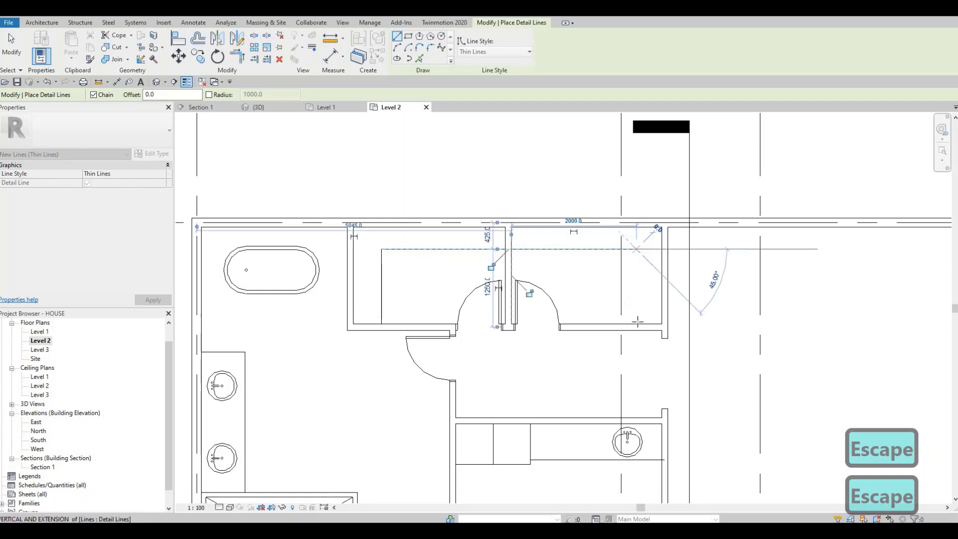
pyautogui.click(636, 324)
pyautogui.press('Escape')
pyautogui.press('Escape')
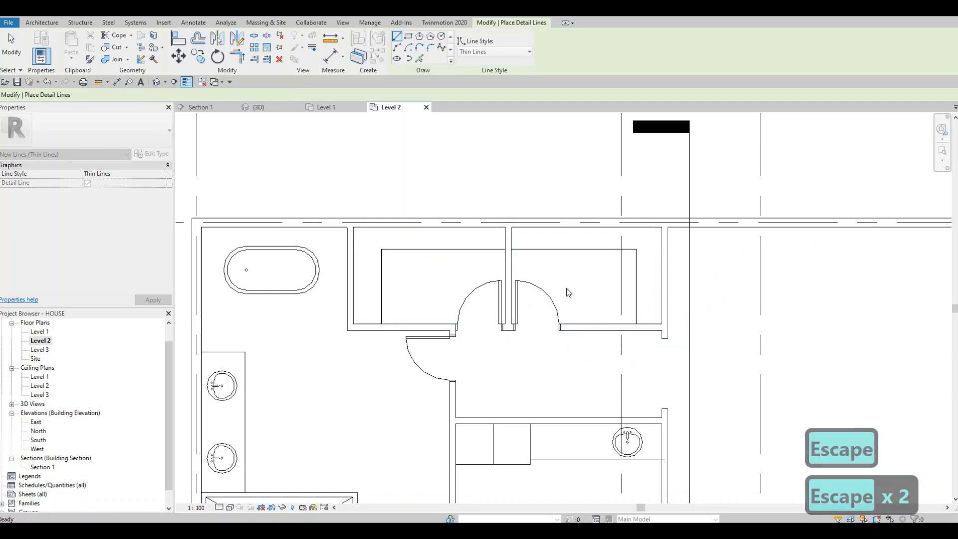
# Step: Draw an L-shaped thin detail line in the closet below the hallway, down from its upper wall and across to its left wall
pyautogui.scroll(-2, 571, 324)
pyautogui.moveTo(583, 441); pyautogui.dragTo(552, 308, button='middle')
pyautogui.scroll(-1, 552, 308)
pyautogui.moveTo(561, 389); pyautogui.dragTo(561, 355, button='middle')
pyautogui.moveTo(488, 358); pyautogui.dragTo(479, 308, button='middle')
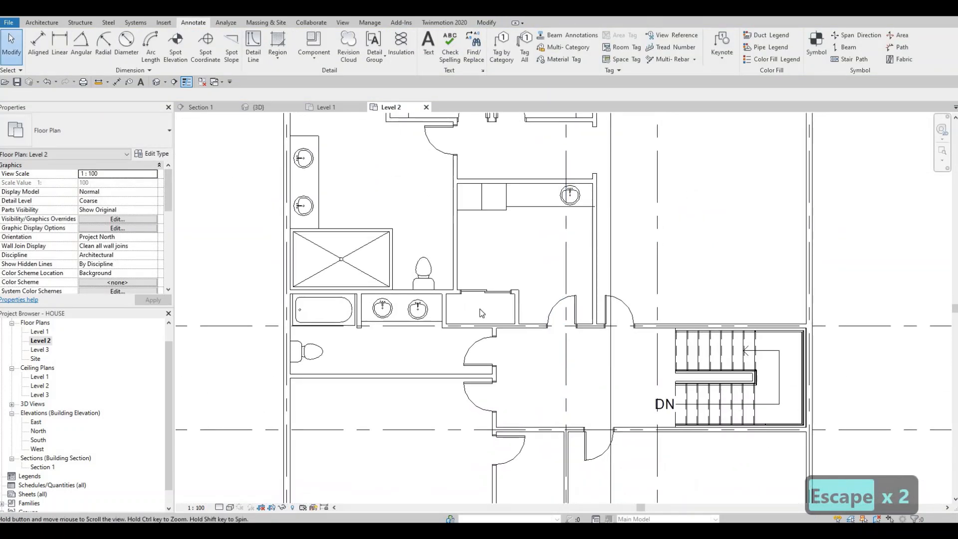
pyautogui.scroll(-1, 479, 308)
pyautogui.scroll(4, 476, 308)
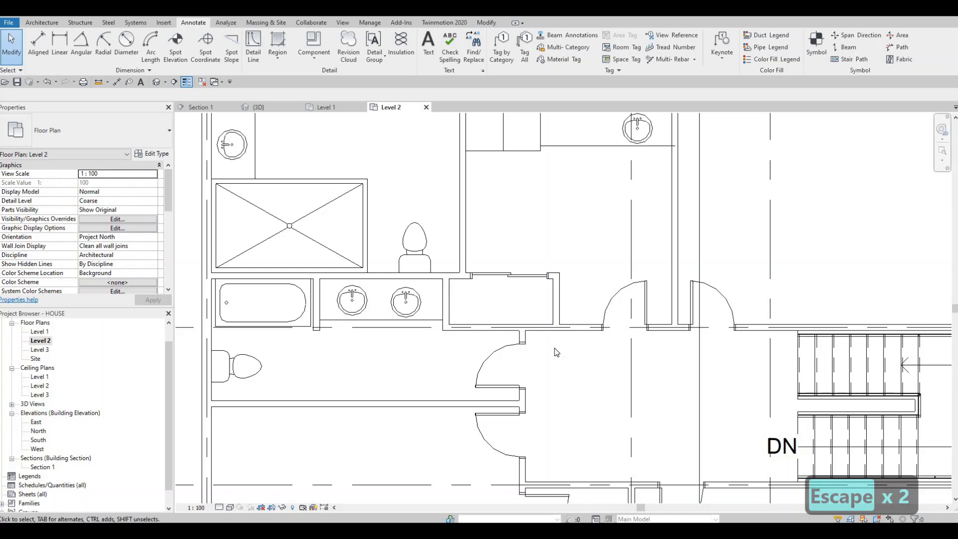
pyautogui.scroll(-2, 497, 290)
pyautogui.moveTo(591, 422); pyautogui.dragTo(500, 244, button='middle')
pyautogui.scroll(-1, 500, 244)
pyautogui.moveTo(500, 279); pyautogui.dragTo(506, 247, button='middle')
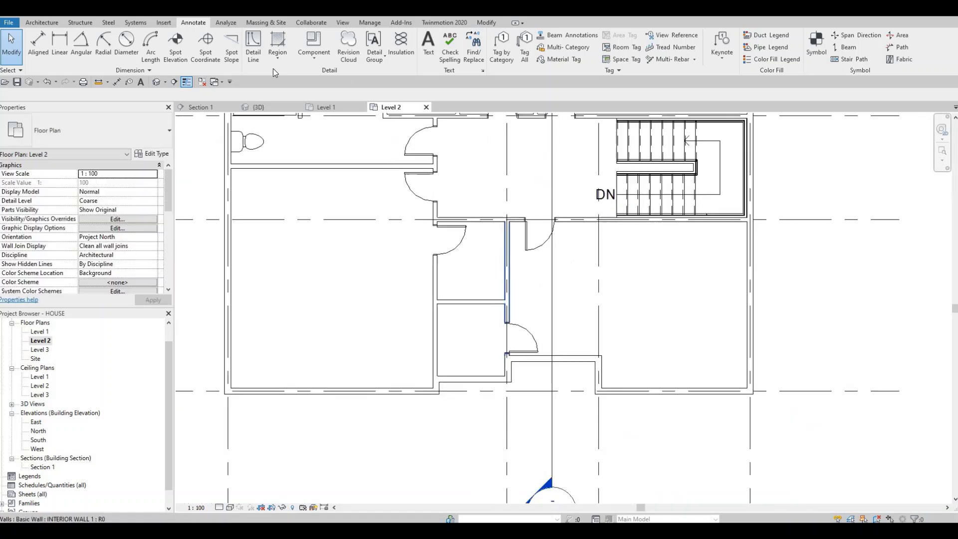
pyautogui.click(253, 47)
pyautogui.scroll(1, 467, 235)
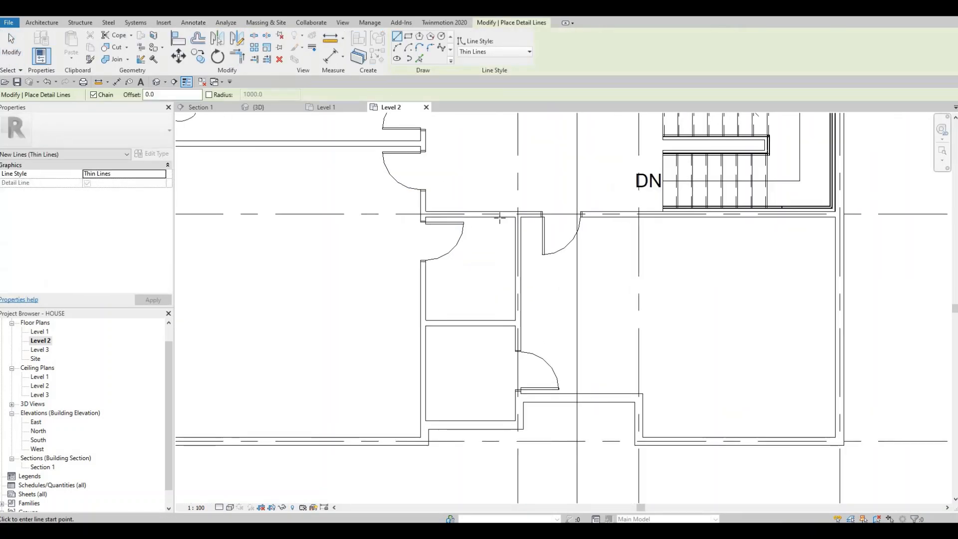
pyautogui.click(491, 216)
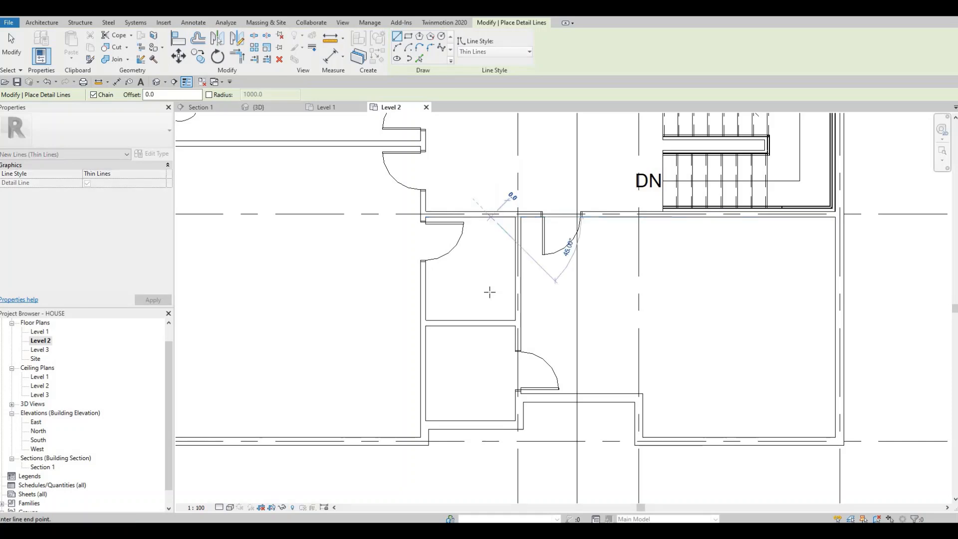
pyautogui.click(491, 294)
pyautogui.click(426, 293)
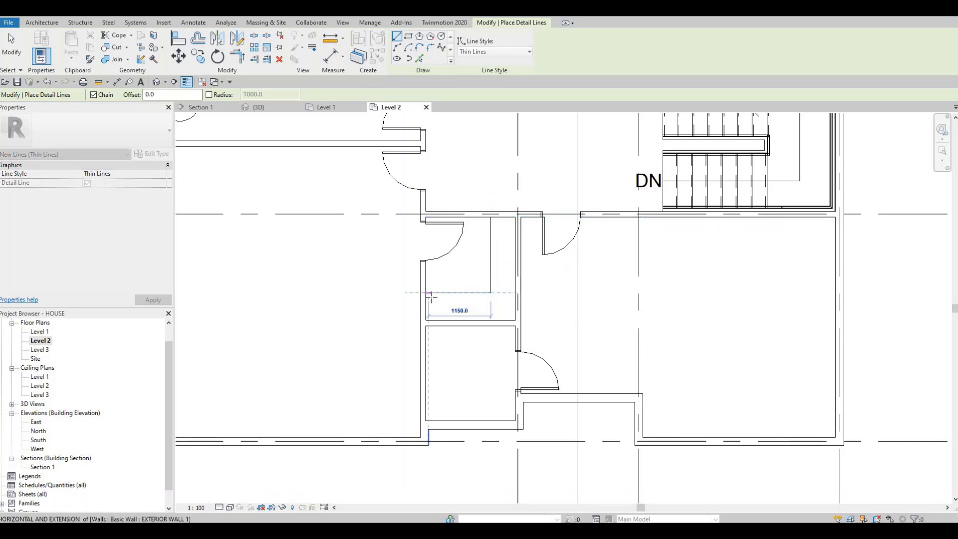
pyautogui.press('Escape')
# Step: Draw detail lines in the lowest closet, about 1300 mm across from its right wall above the door and about 1300 mm down
pyautogui.moveTo(502, 350); pyautogui.dragTo(539, 279, button='middle')
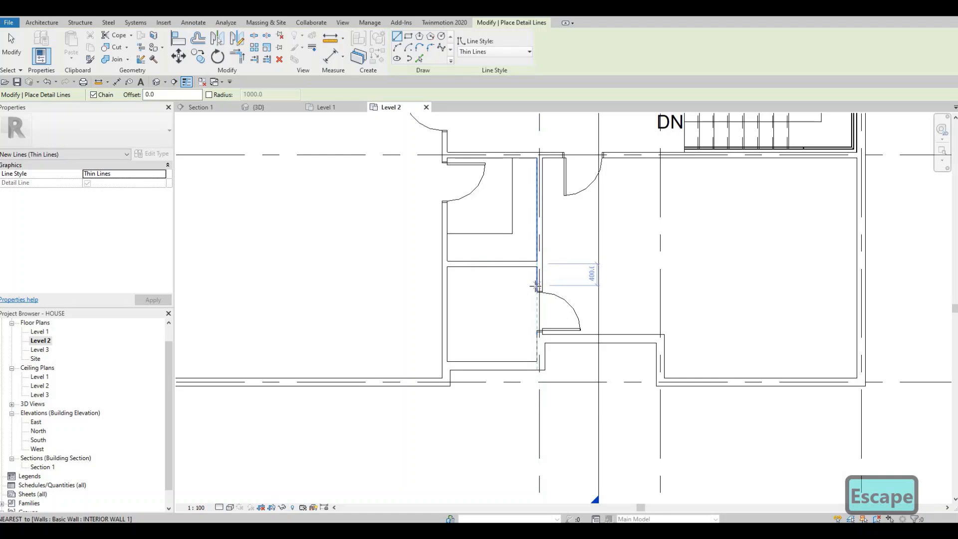
pyautogui.click(537, 288)
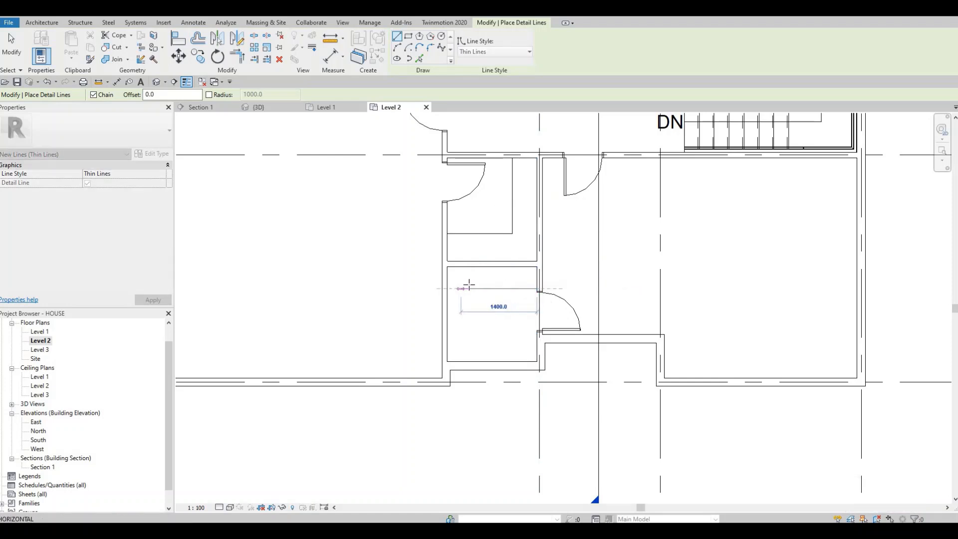
pyautogui.click(470, 344)
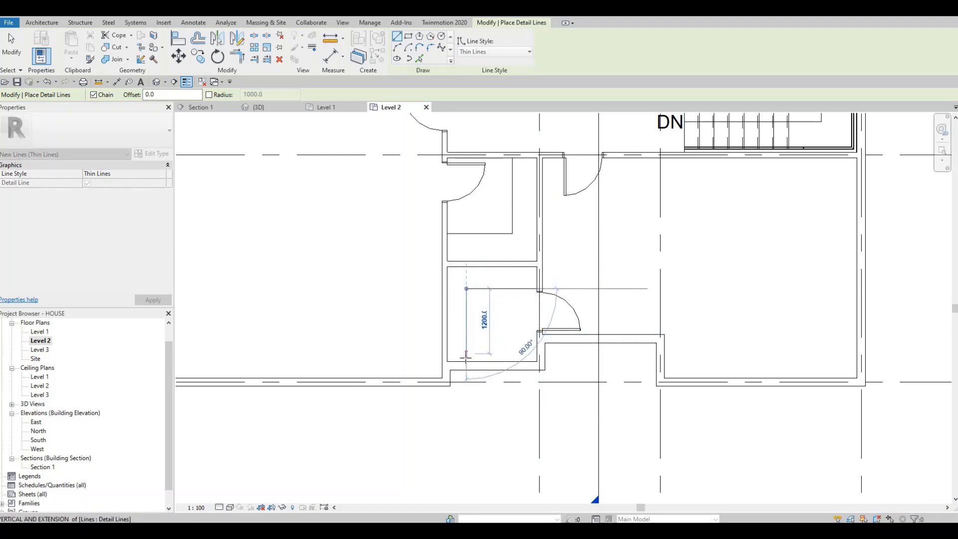
pyautogui.click(473, 333)
pyautogui.press('Escape')
pyautogui.press('Escape')
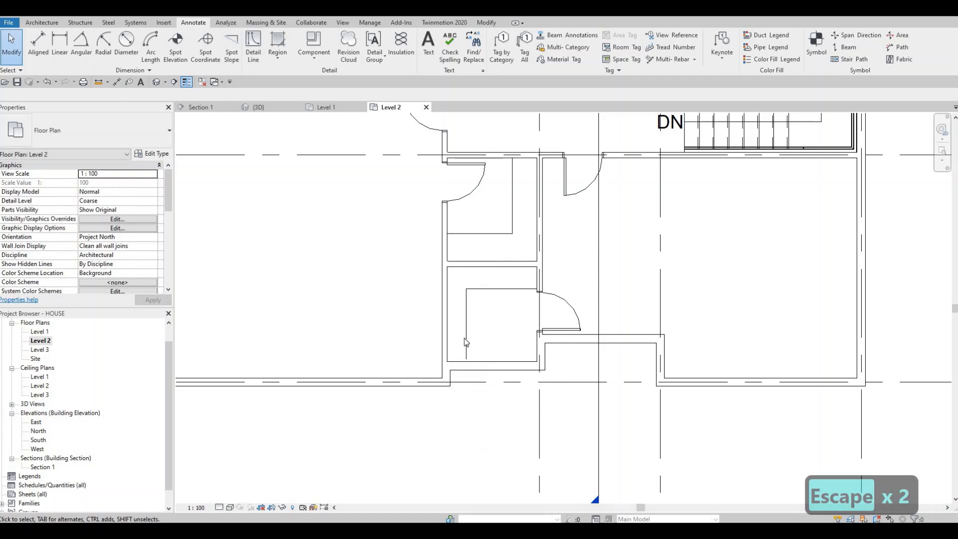
# Step: Add a horizontal detail line about 1300 mm long from the vertical line to the right wall near the bottom of the lowest closet
pyautogui.click(465, 337)
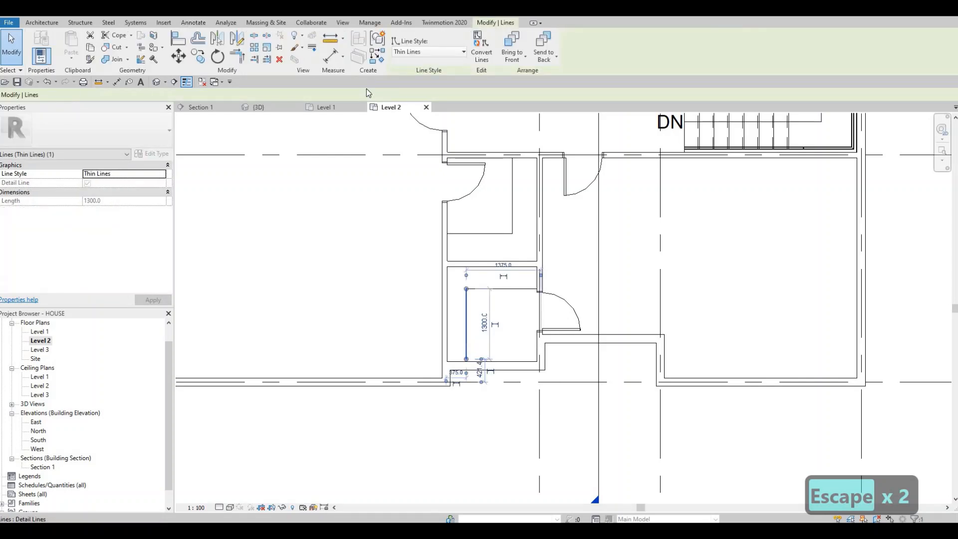
pyautogui.press('Escape')
pyautogui.press('Escape')
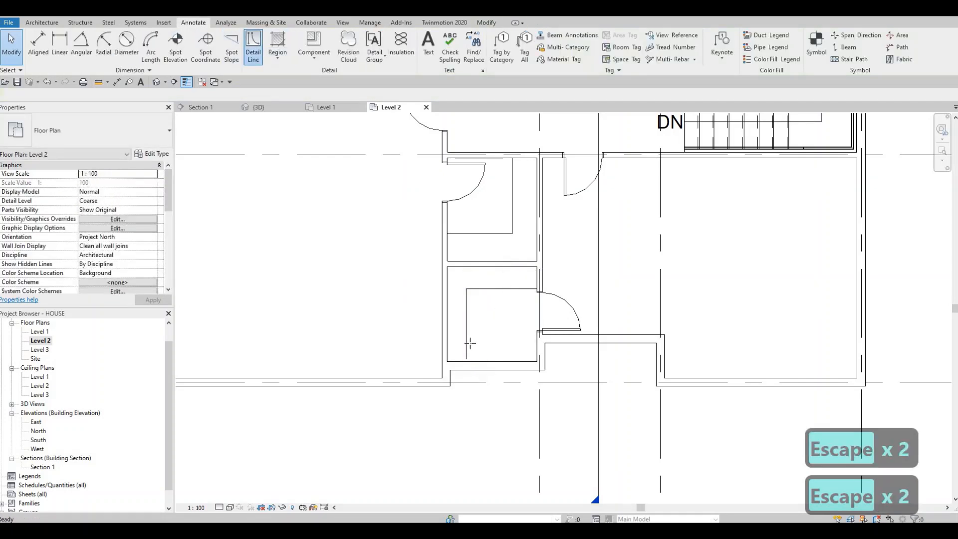
pyautogui.click(467, 343)
pyautogui.click(537, 343)
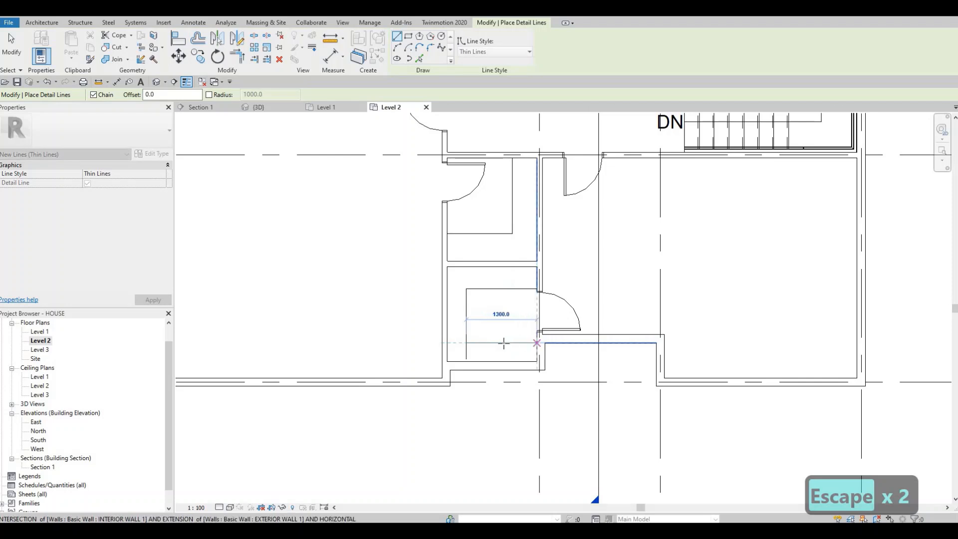
pyautogui.press('Escape')
pyautogui.press('Escape')
# Step: Trim the vertical and lower horizontal detail lines in the lowest closet to a clean corner
pyautogui.press('t')
pyautogui.press('r')
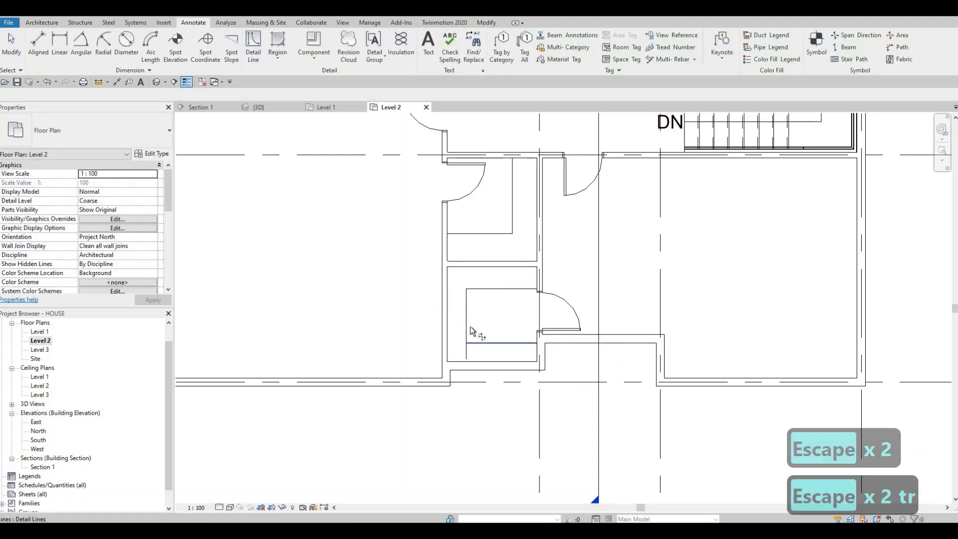
pyautogui.click(470, 327)
pyautogui.press('Escape')
pyautogui.press('Escape')
# Step: Draw <Demolished> detail lines around the lowest closet's shelf outline, about 1360 mm across, down its left side and back to the right wall
pyautogui.moveTo(511, 329); pyautogui.dragTo(505, 338, button='middle')
pyautogui.scroll(-2, 507, 335)
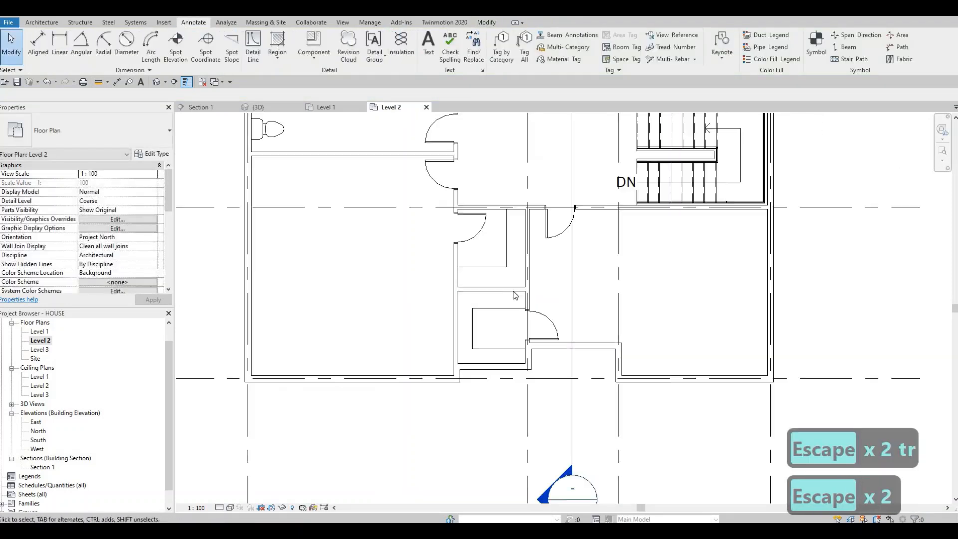
pyautogui.moveTo(513, 291); pyautogui.dragTo(513, 296, button='middle')
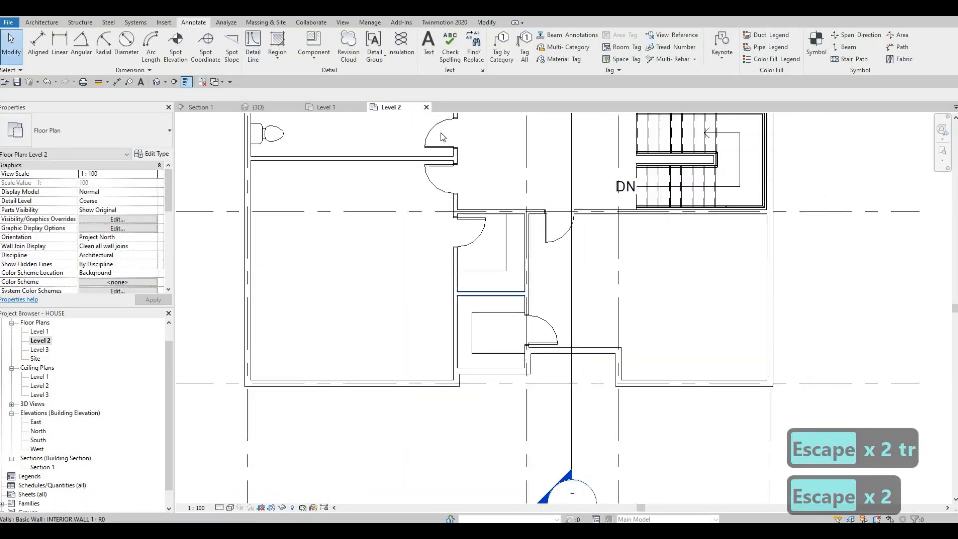
pyautogui.click(261, 56)
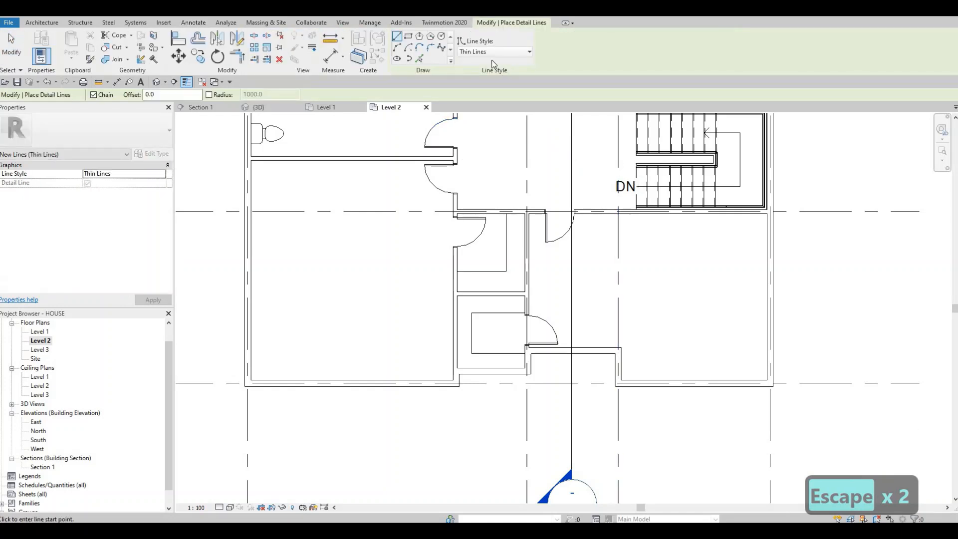
pyautogui.click(491, 52)
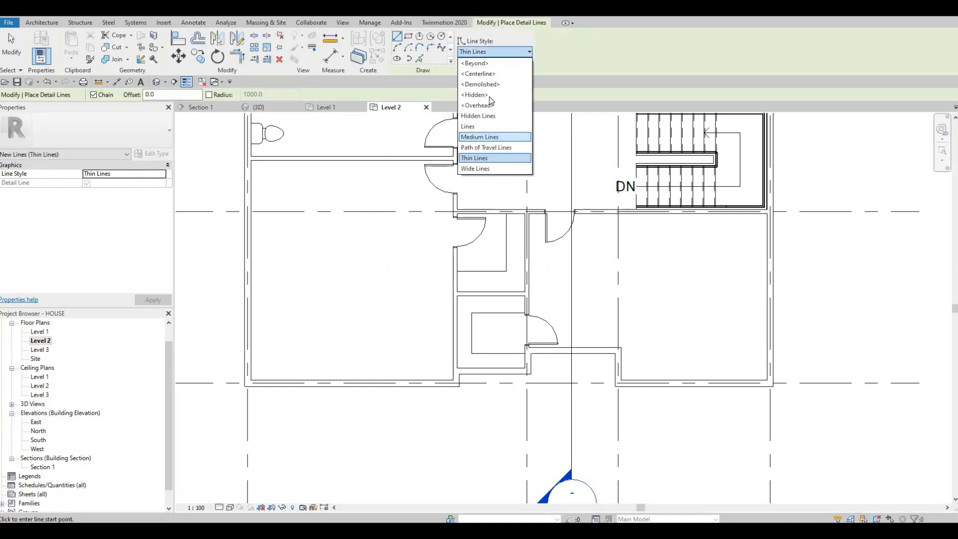
pyautogui.click(480, 83)
pyautogui.scroll(4, 529, 319)
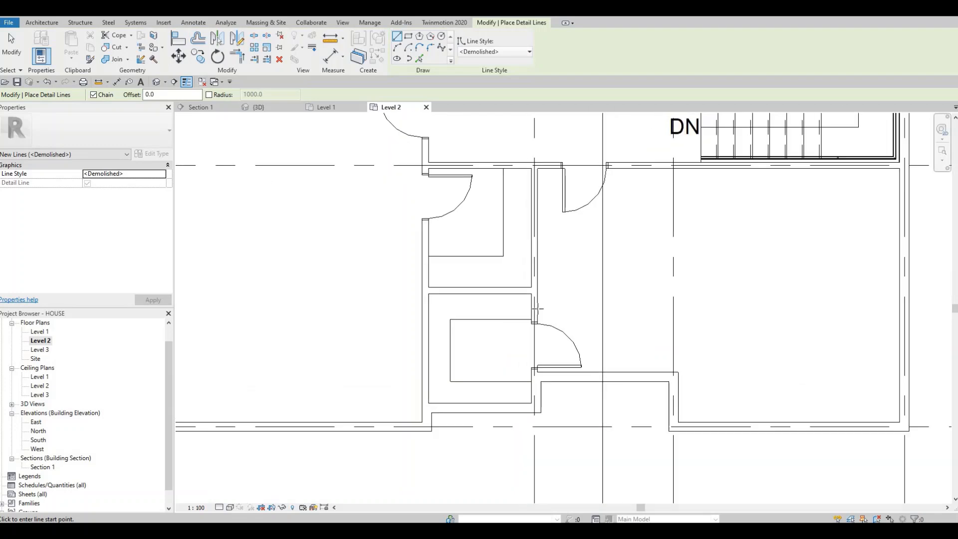
pyautogui.click(540, 313)
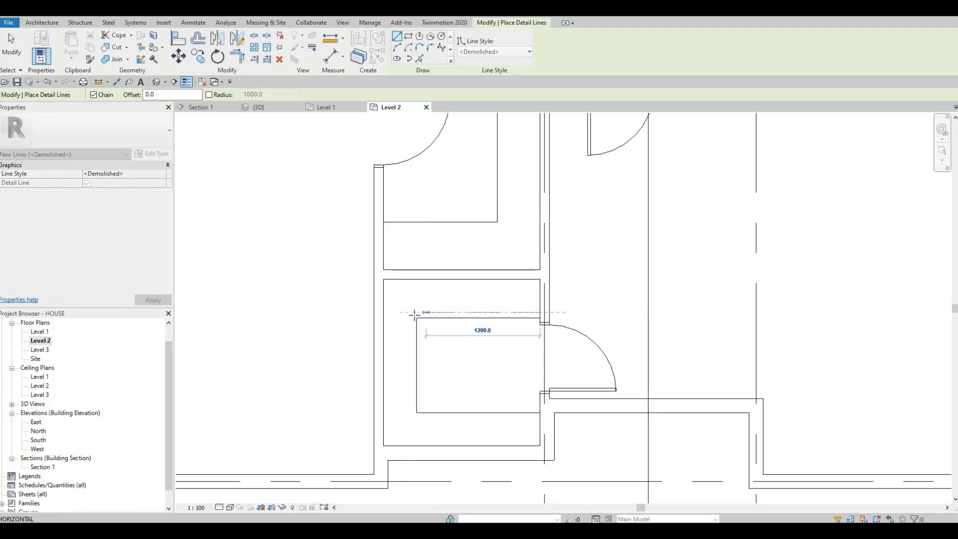
pyautogui.click(412, 313)
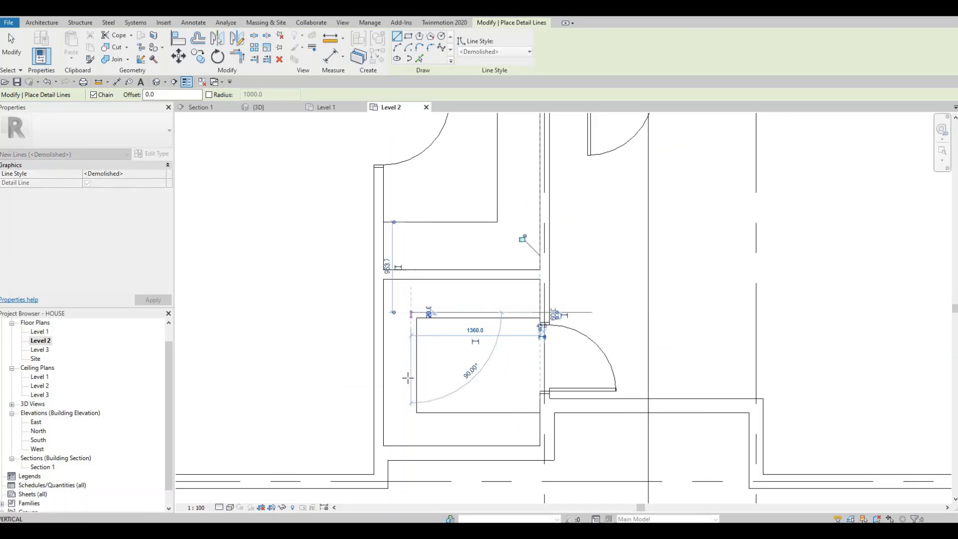
pyautogui.click(410, 420)
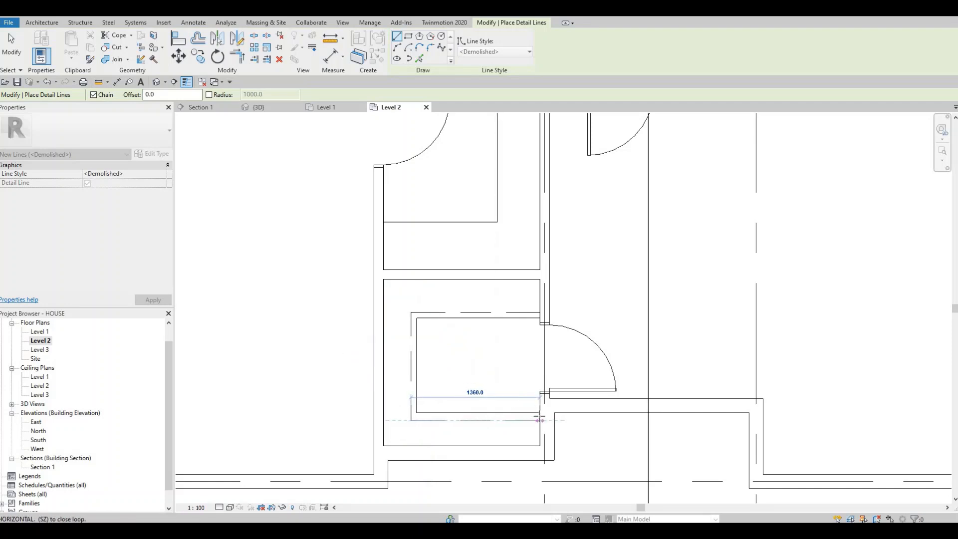
pyautogui.click(539, 421)
pyautogui.press('Escape')
# Step: Draw an L-shaped <Demolished> detail line in the closet below the hallway, about 1260 mm across from its left wall and up to its upper wall
pyautogui.scroll(-1, 401, 332)
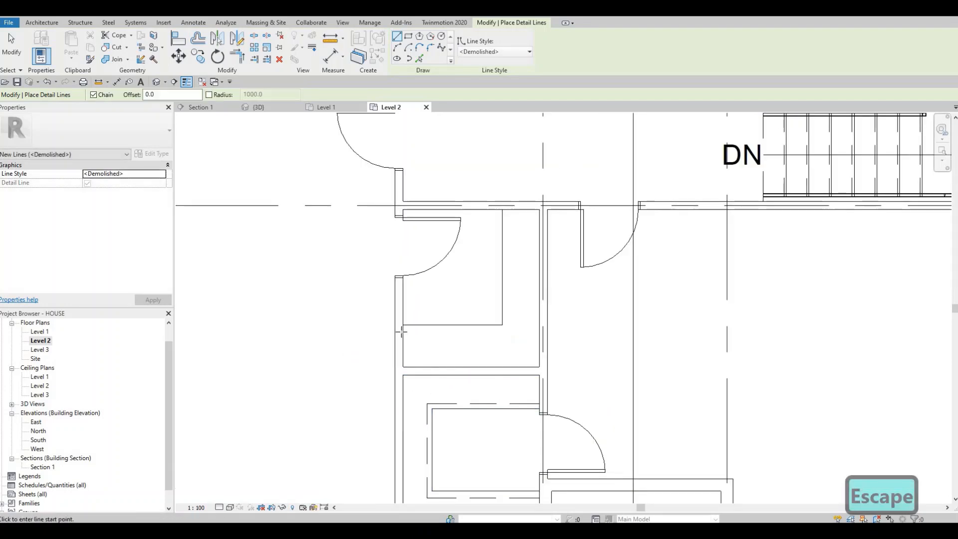
pyautogui.click(401, 332)
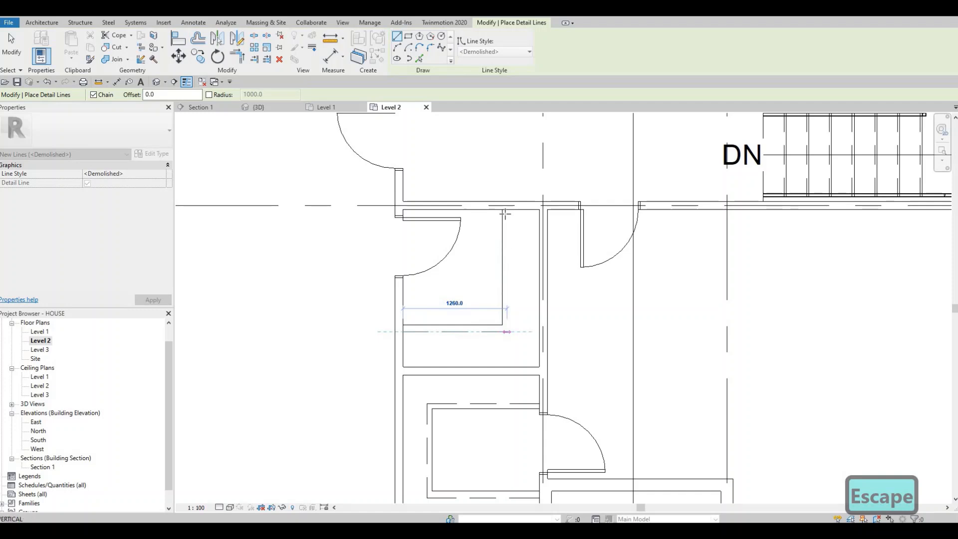
pyautogui.click(506, 332)
pyautogui.click(506, 210)
pyautogui.press('Escape')
pyautogui.press('Escape')
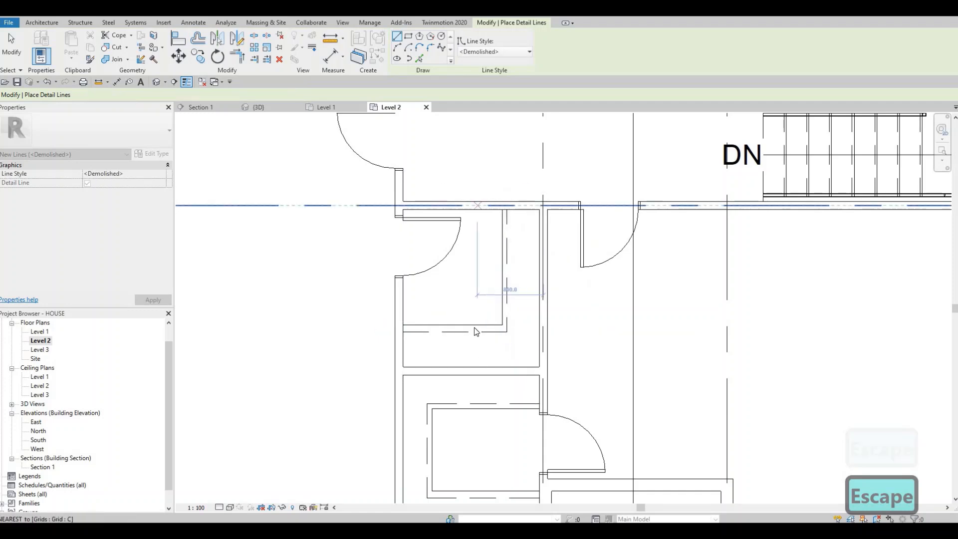
# Step: Draw two closely spaced horizontal <Demolished> detail lines, about 1670 mm long, from wall to wall in the sliding-door closet
pyautogui.scroll(-2, 392, 269)
pyautogui.scroll(2, 382, 258)
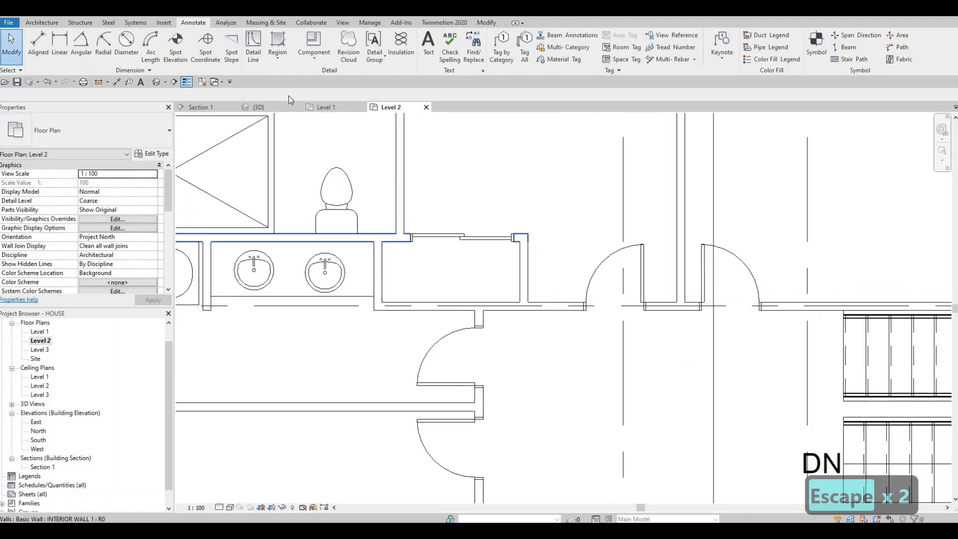
pyautogui.press('d')
pyautogui.press('l')
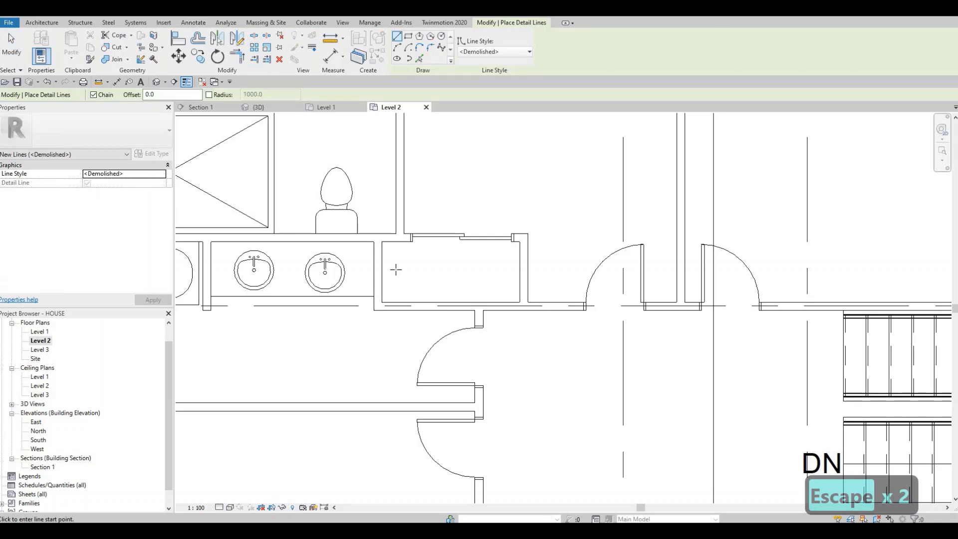
pyautogui.click(383, 272)
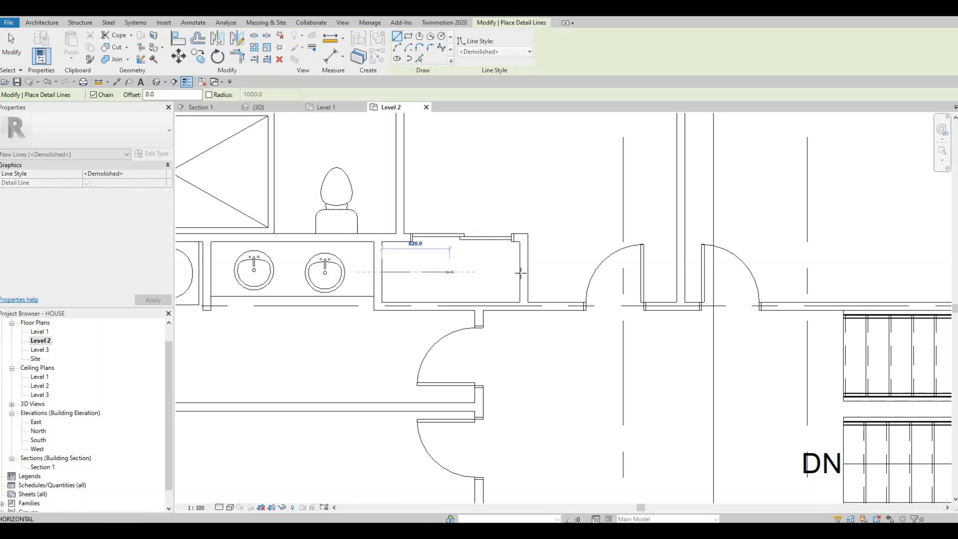
pyautogui.click(520, 272)
pyautogui.press('Escape')
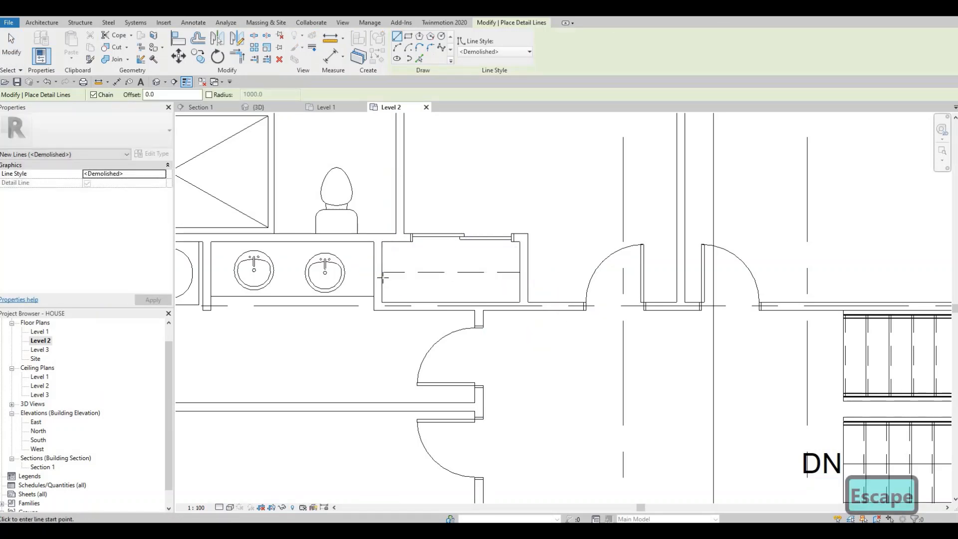
pyautogui.click(382, 277)
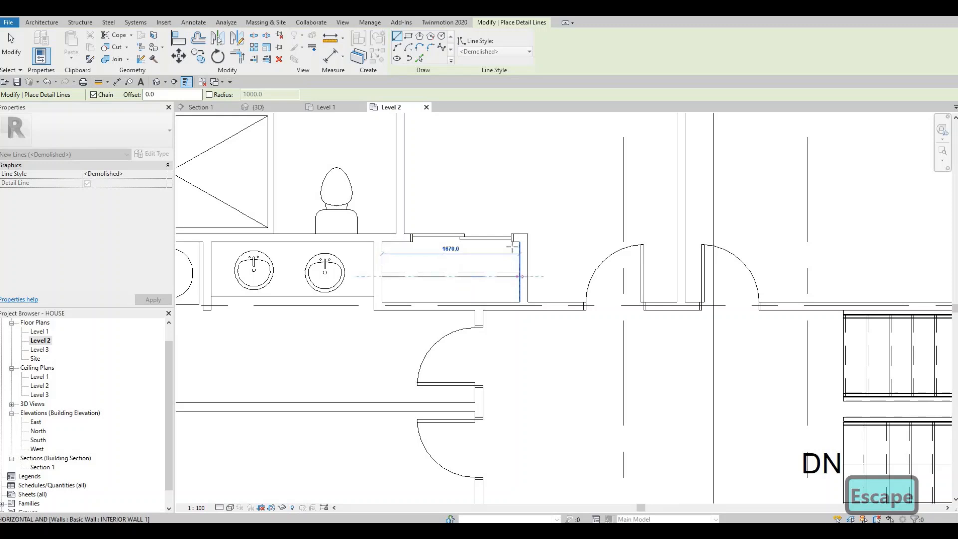
pyautogui.press('Escape')
# Step: Draw <Demolished> detail lines in the upper-left closet, up from its lower wall and about 2045 mm across to the dividing wall
pyautogui.scroll(-5, 403, 300)
pyautogui.scroll(-2, 403, 300)
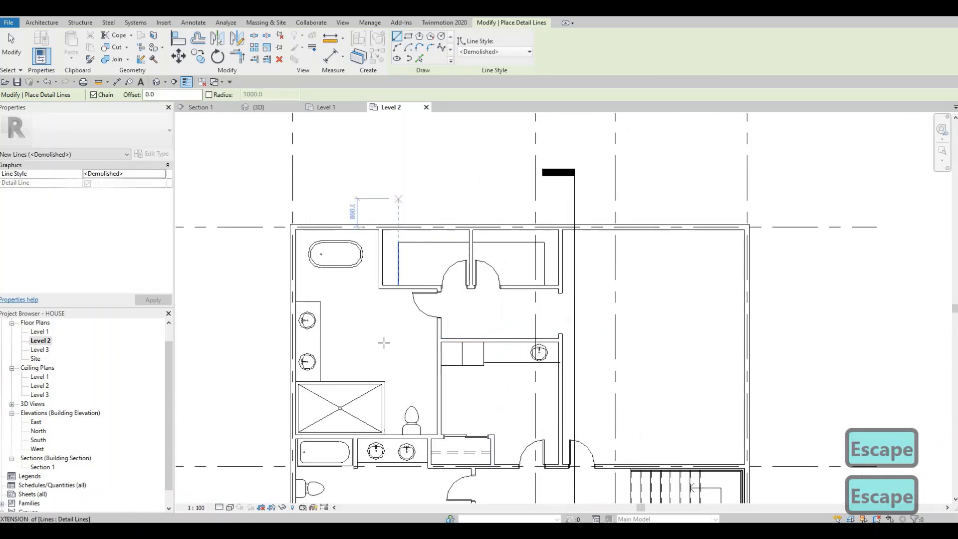
pyautogui.scroll(6, 392, 369)
pyautogui.click(391, 371)
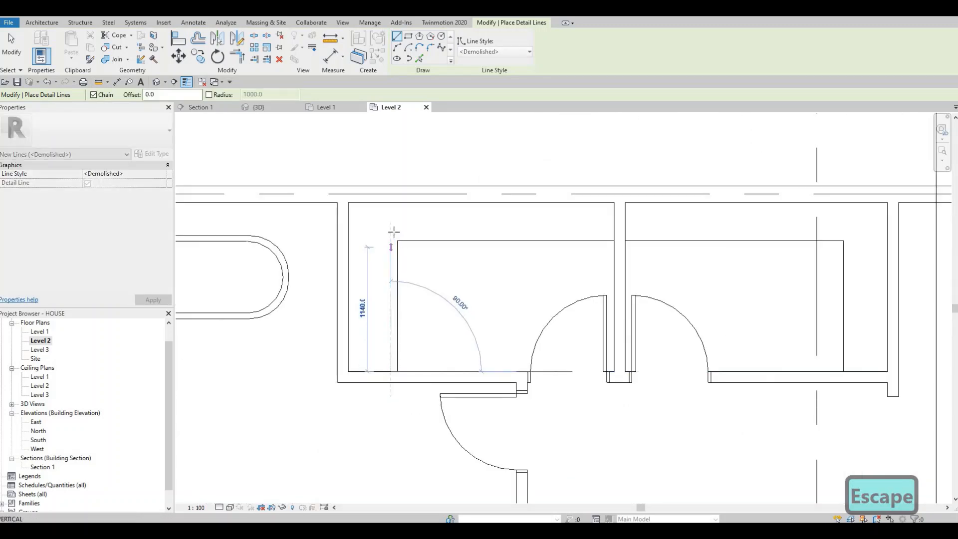
pyautogui.click(391, 231)
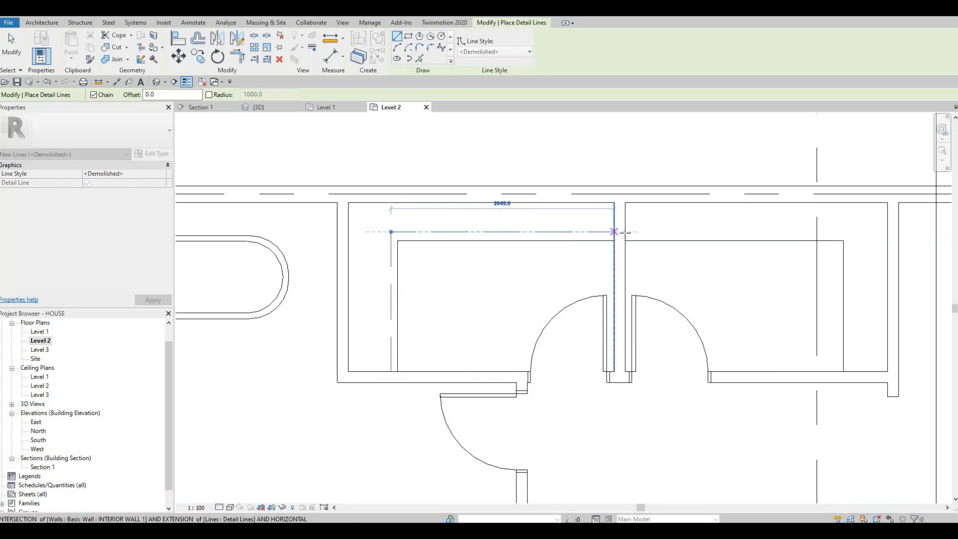
pyautogui.click(614, 231)
pyautogui.press('Escape')
# Step: Draw <Demolished> detail lines in the upper-right closet, across from the dividing wall just outside the shelf outline and down to the lower wall
pyautogui.click(851, 235)
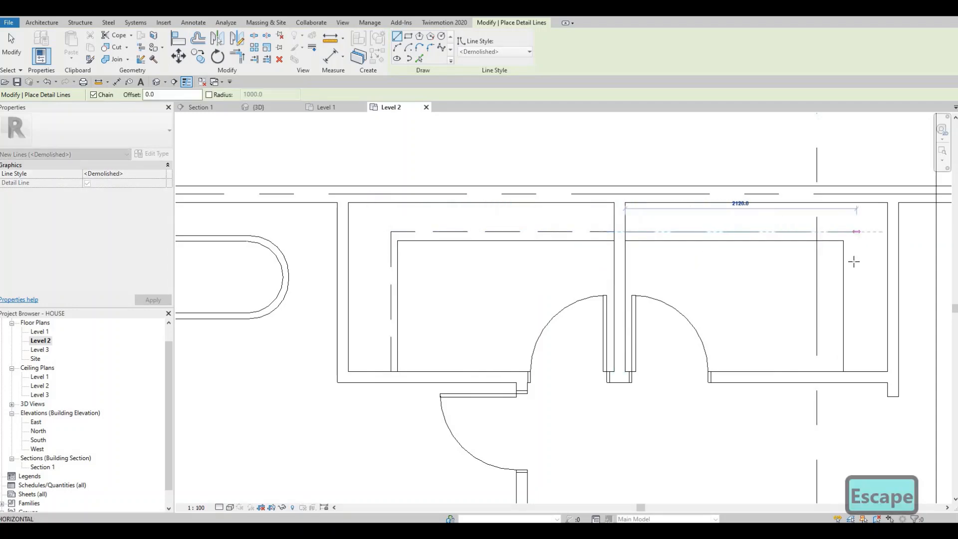
pyautogui.click(853, 232)
pyautogui.click(848, 371)
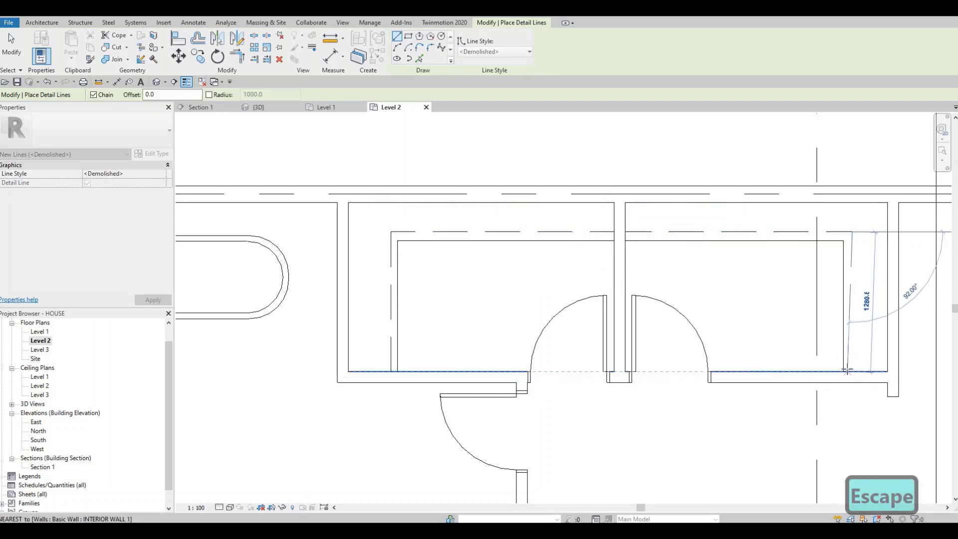
pyautogui.press('Escape')
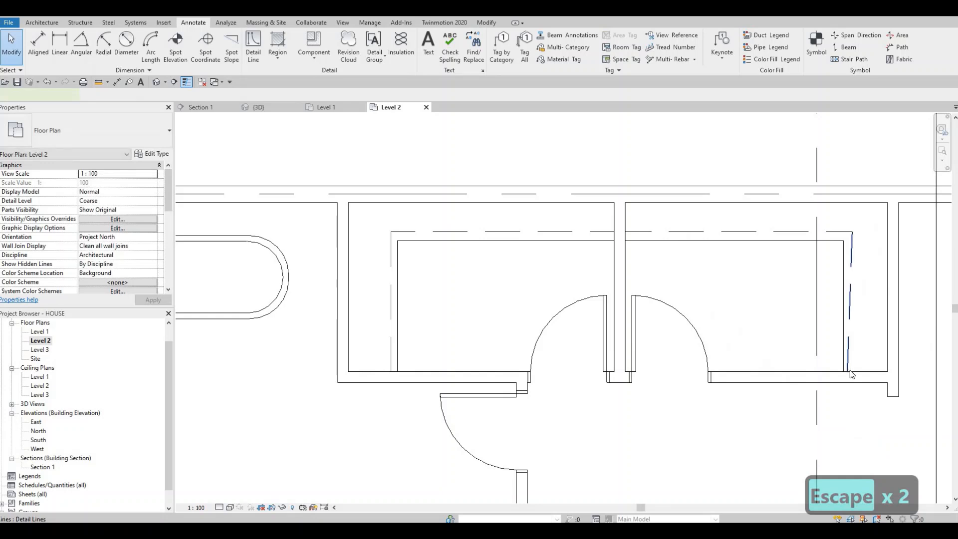
# Step: Straighten the slanted dashed line in the upper-right closet to vertical by moving its lower end
pyautogui.click(848, 371)
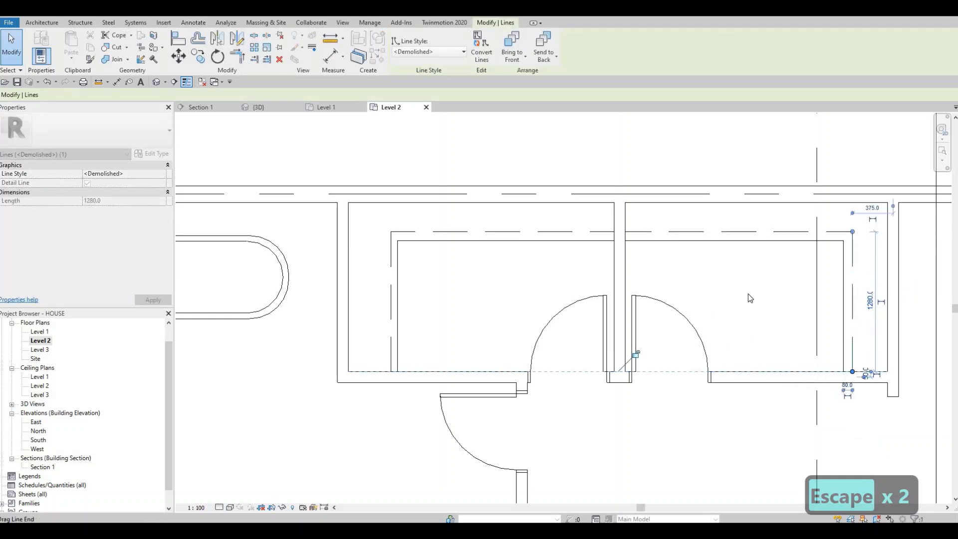
pyautogui.press('Escape')
pyautogui.scroll(-2, 747, 297)
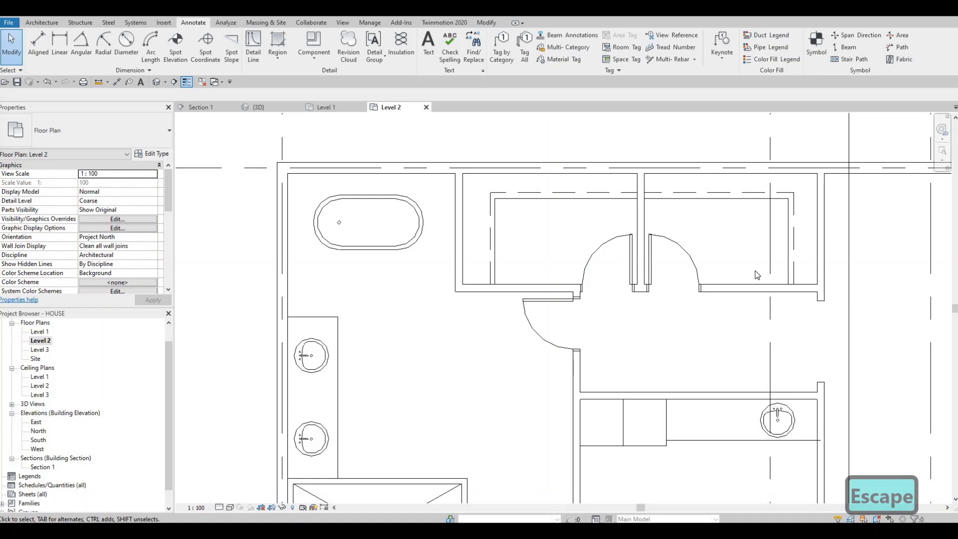
pyautogui.press('Escape')
# Step: Examine the Level 2 plan from the upper closets down to the lower closets and the hallway around the staircase
pyautogui.scroll(-3, 628, 324)
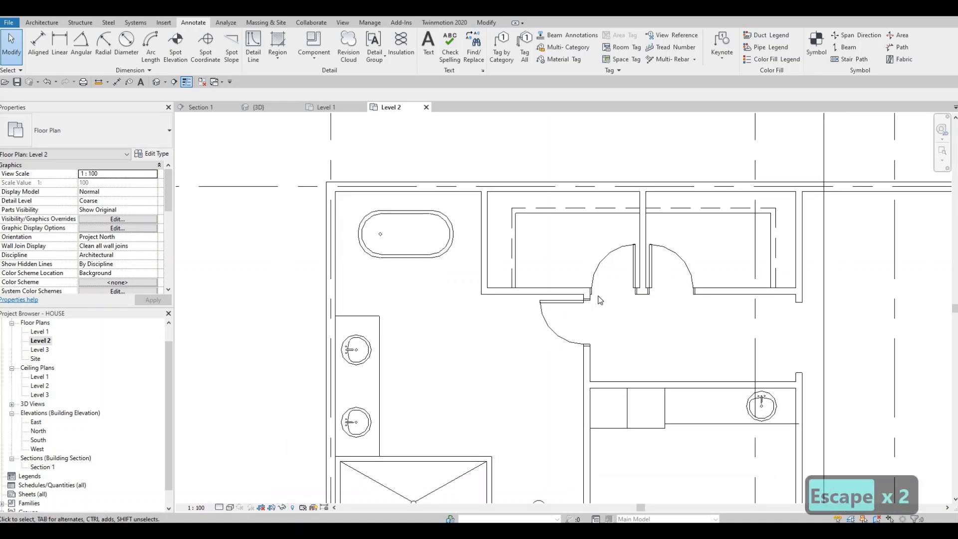
pyautogui.scroll(1, 591, 298)
pyautogui.moveTo(591, 298); pyautogui.dragTo(531, 174, button='middle')
pyautogui.scroll(-1, 530, 174)
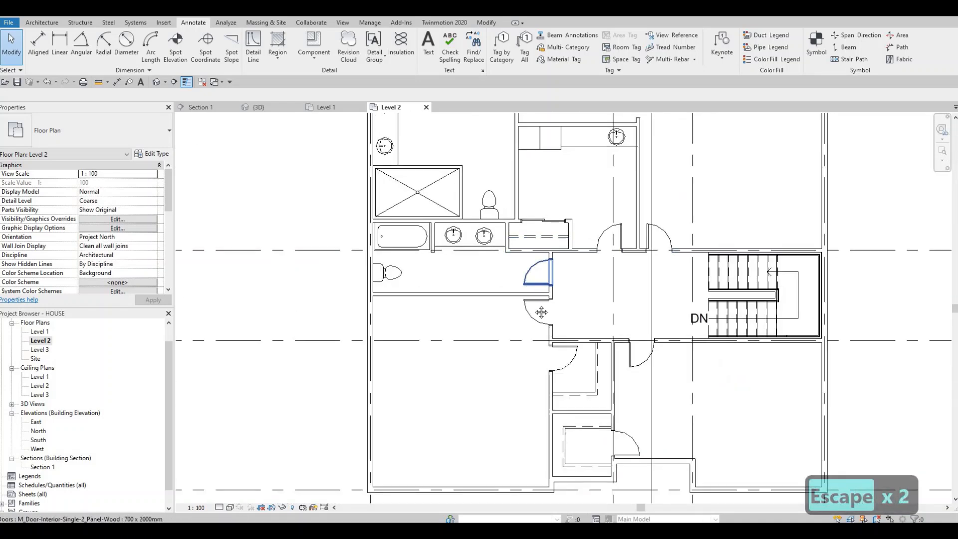
pyautogui.moveTo(541, 312); pyautogui.dragTo(549, 301, button='middle')
pyautogui.scroll(-1, 624, 281)
pyautogui.moveTo(667, 350)
pyautogui.mouseDown(button='middle')
pyautogui.moveTo(623, 282)
pyautogui.moveTo(653, 359)
pyautogui.moveTo(661, 334)
pyautogui.moveTo(655, 353)
pyautogui.mouseUp(button='middle')
pyautogui.scroll(1, 609, 275)
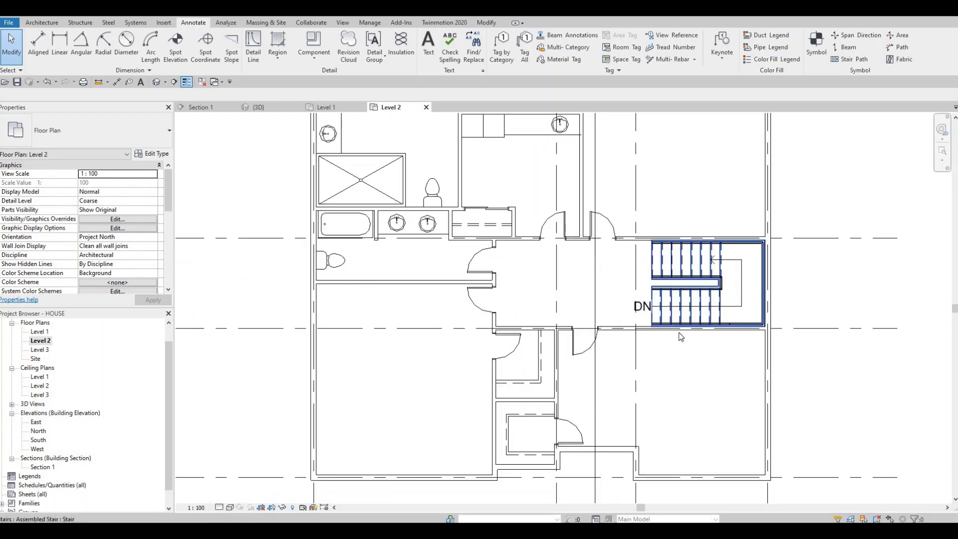
pyautogui.moveTo(631, 301); pyautogui.dragTo(625, 309, button='middle')
pyautogui.scroll(1, 669, 308)
pyautogui.press('Tab')
pyautogui.press('Tab')
pyautogui.press('Tab')
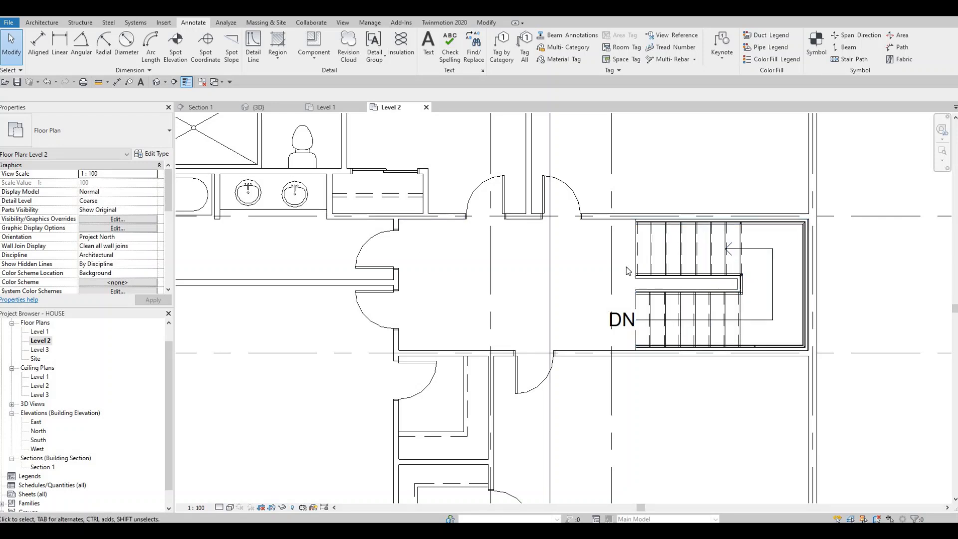
pyautogui.press('Escape')
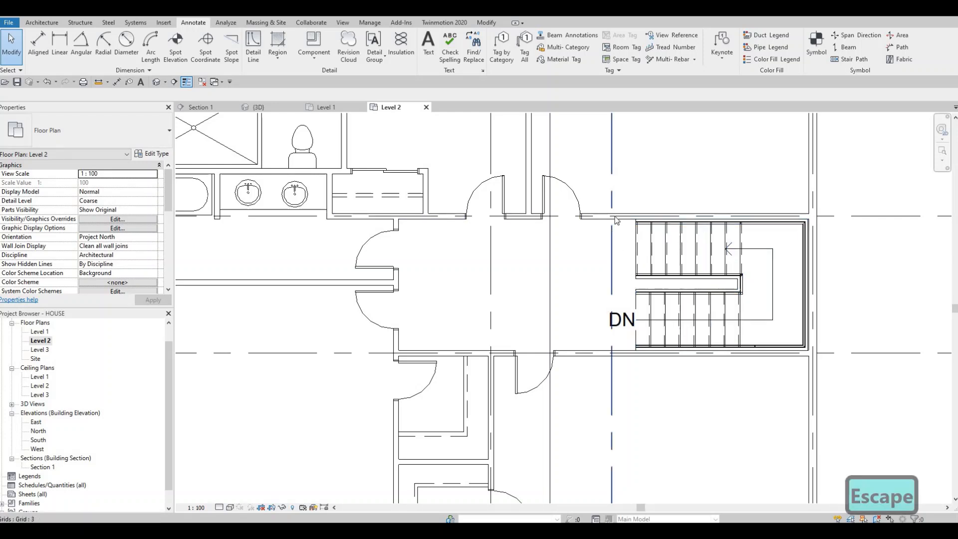
# Step: Draw an INTERIOR WALL 1 wall at the stair opening, from the upper hallway wall about 1400 mm down to the railing between the flights
pyautogui.click(620, 248)
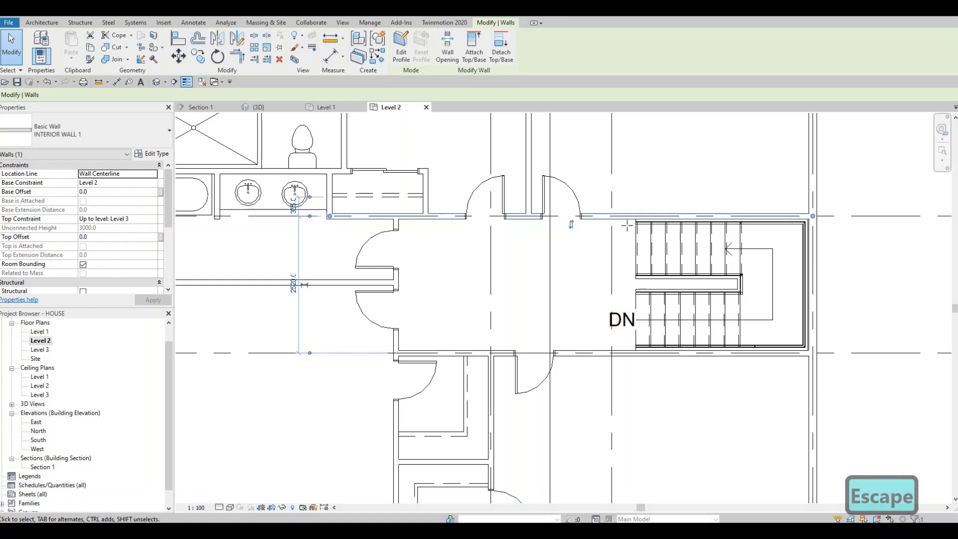
pyautogui.press('c')
pyautogui.press('s')
pyautogui.scroll(2, 626, 226)
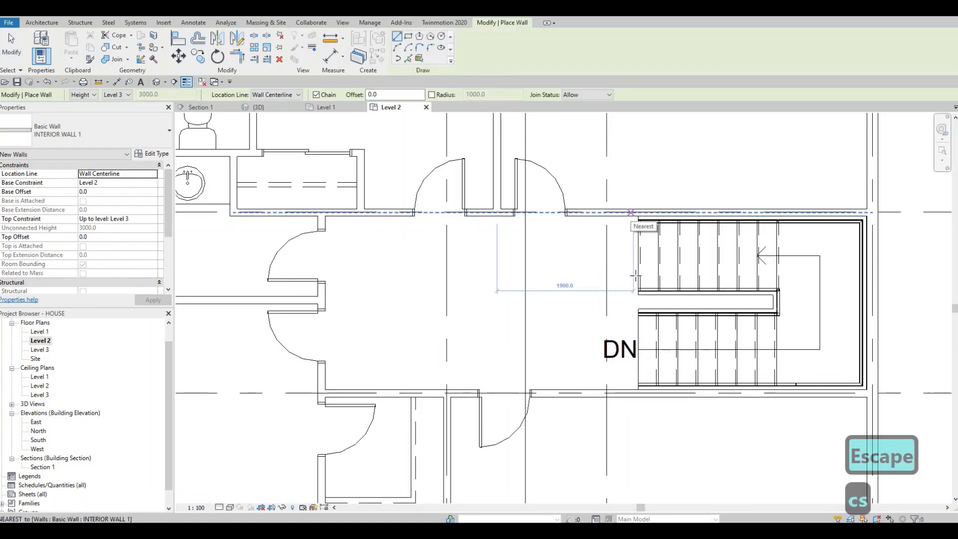
pyautogui.click(632, 212)
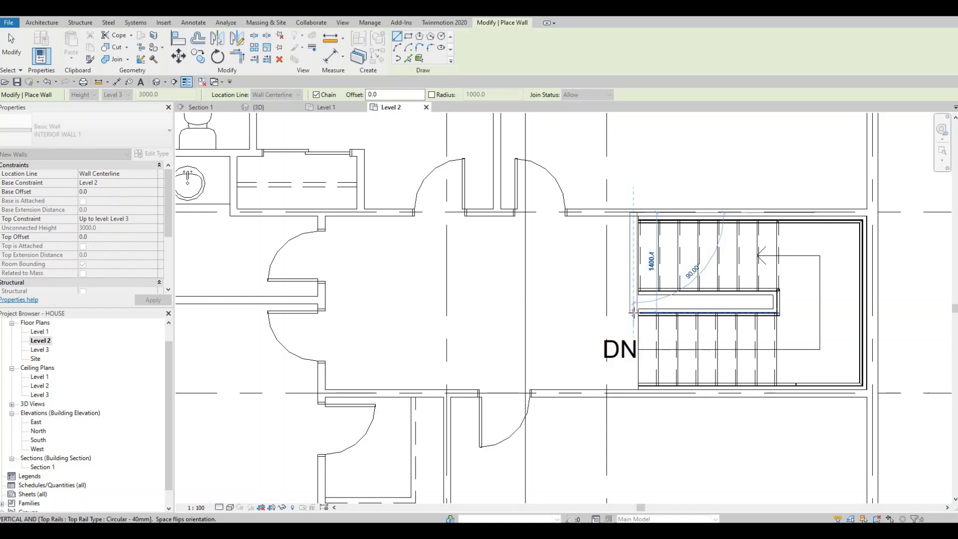
pyautogui.click(632, 312)
pyautogui.press('Escape')
pyautogui.press('Escape')
pyautogui.press('Escape')
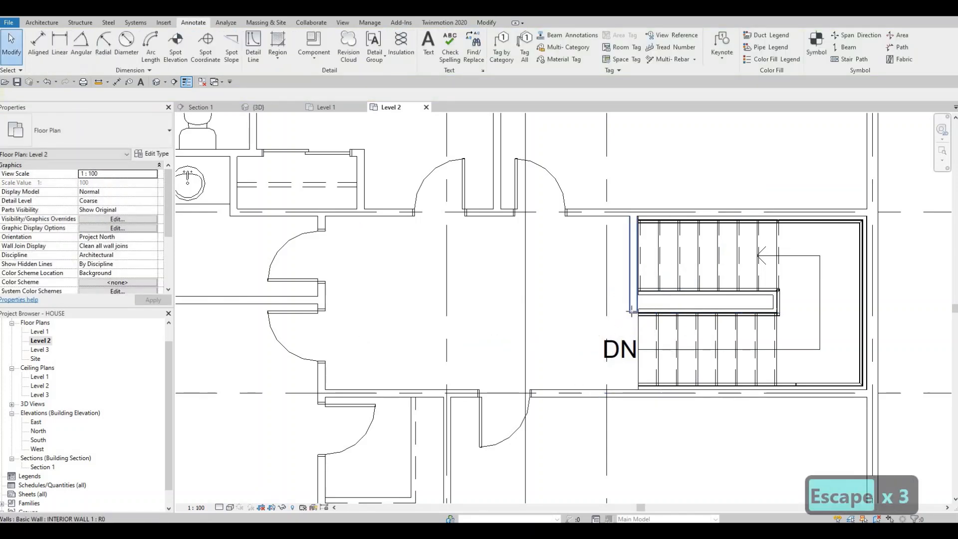
# Step: Shorten the new wall beside the staircase to about 1300 mm by moving its lower end
pyautogui.click(632, 312)
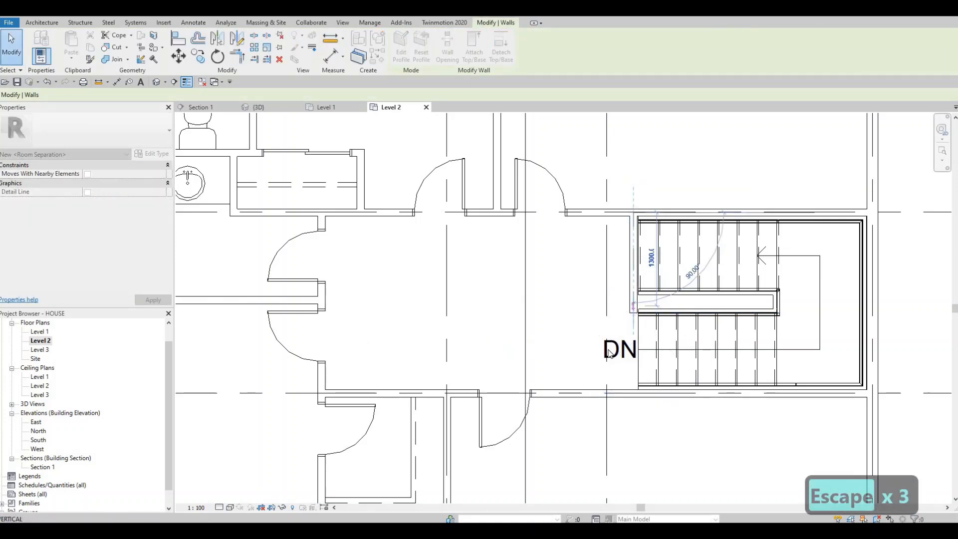
pyautogui.press('Escape')
pyautogui.press('Escape')
pyautogui.moveTo(608, 349); pyautogui.dragTo(643, 330, button='middle')
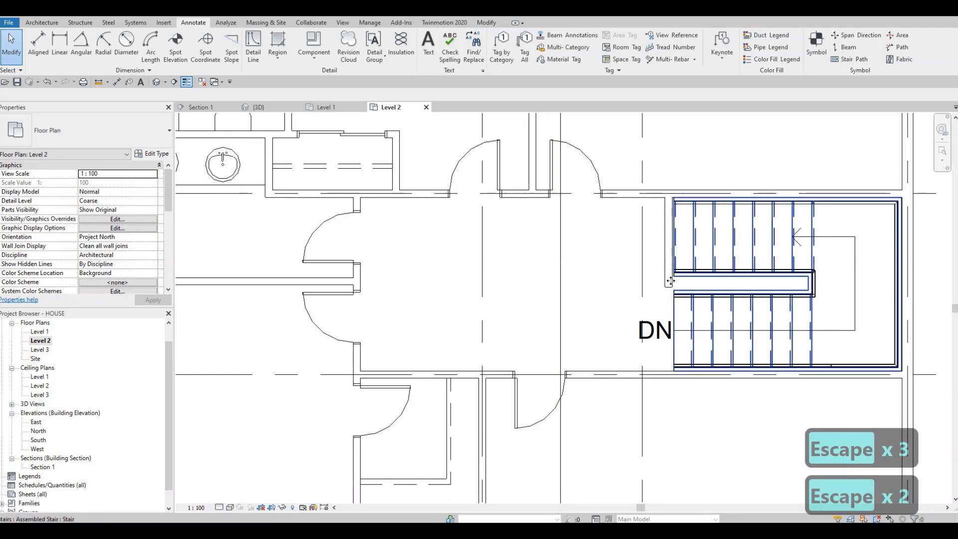
# Step: Extend the lower end of the wall beside the staircase slightly, to line up with the lower inner edge of the stair-opening railing
pyautogui.click(670, 281)
pyautogui.scroll(2, 668, 287)
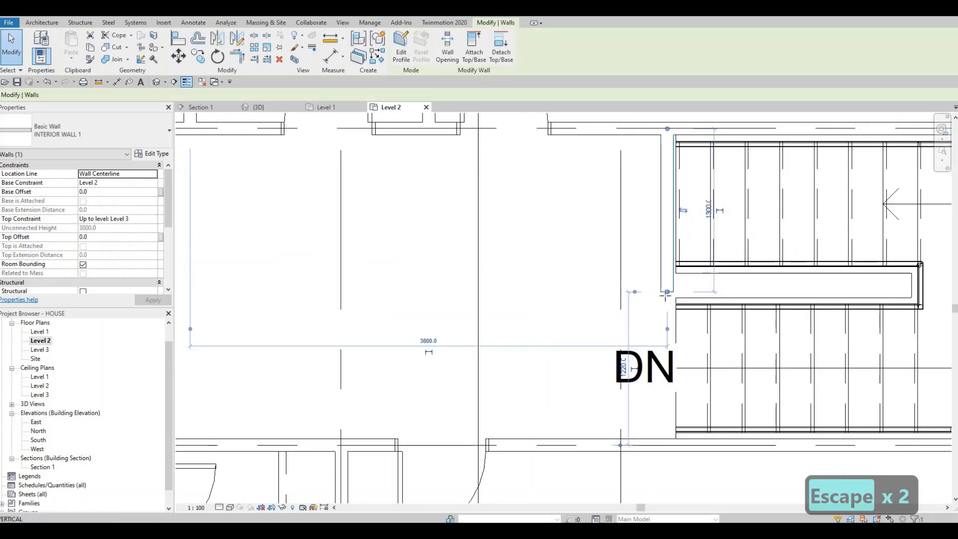
pyautogui.press('r')
pyautogui.press('s')
pyautogui.press('Escape')
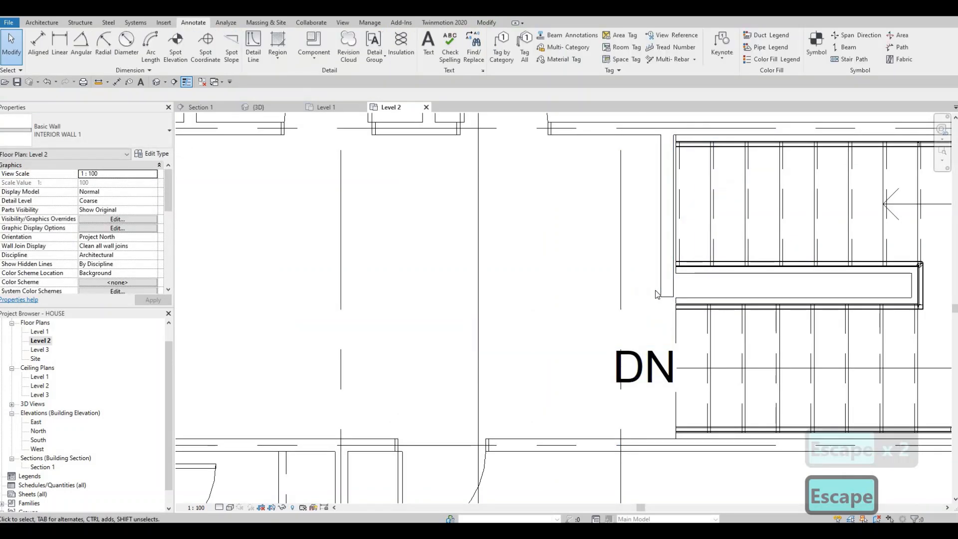
pyautogui.scroll(-3, 658, 297)
pyautogui.press('F1')
pyautogui.scroll(-5, 656, 294)
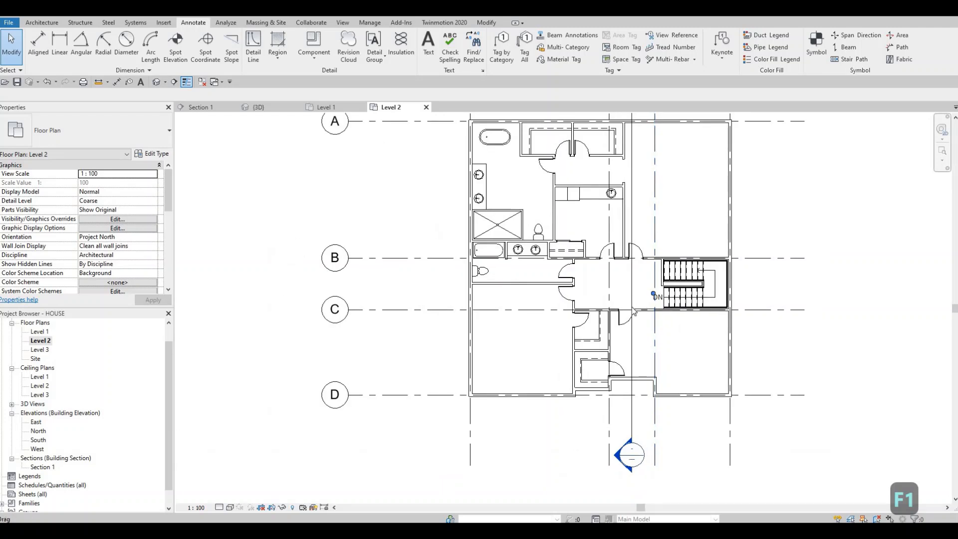
pyautogui.moveTo(492, 210); pyautogui.dragTo(492, 235, button='middle')
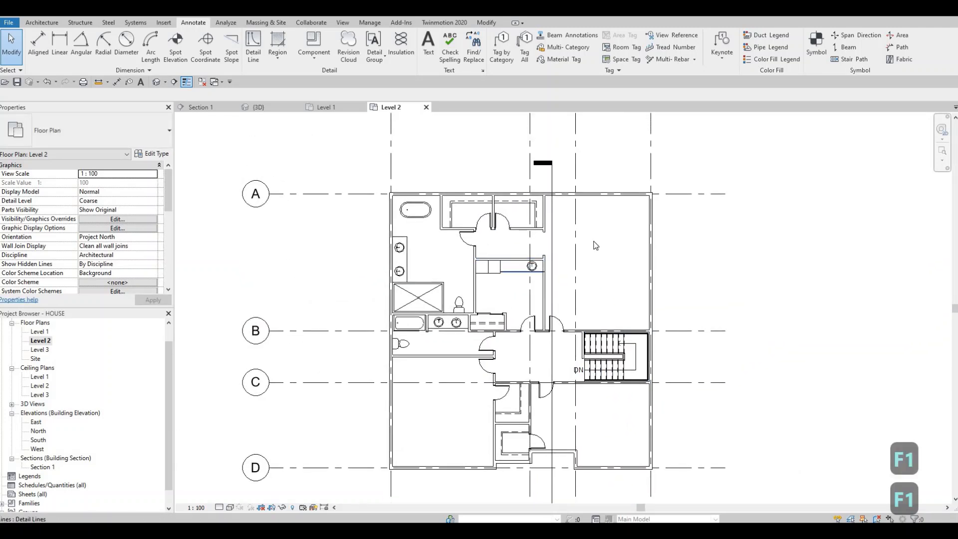
pyautogui.scroll(2, 627, 244)
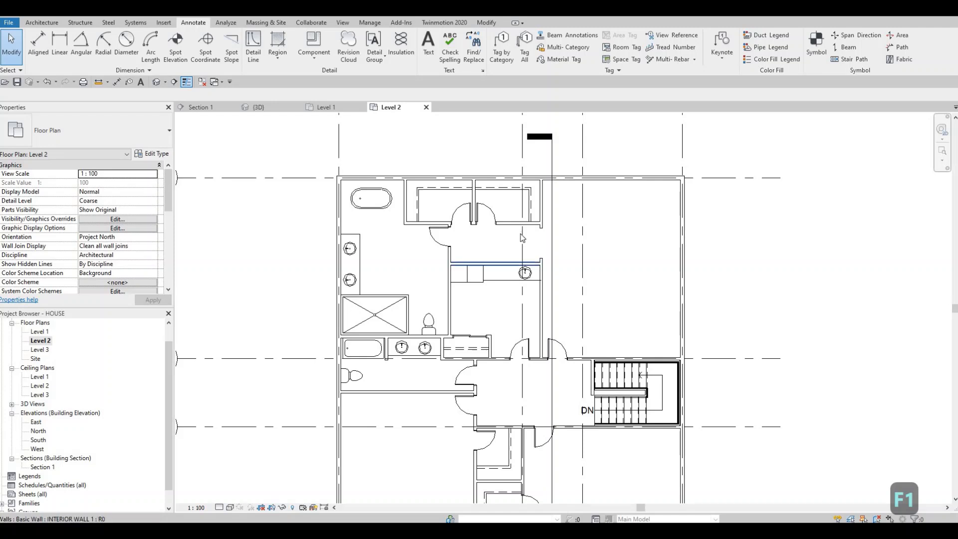
pyautogui.scroll(-2, 522, 237)
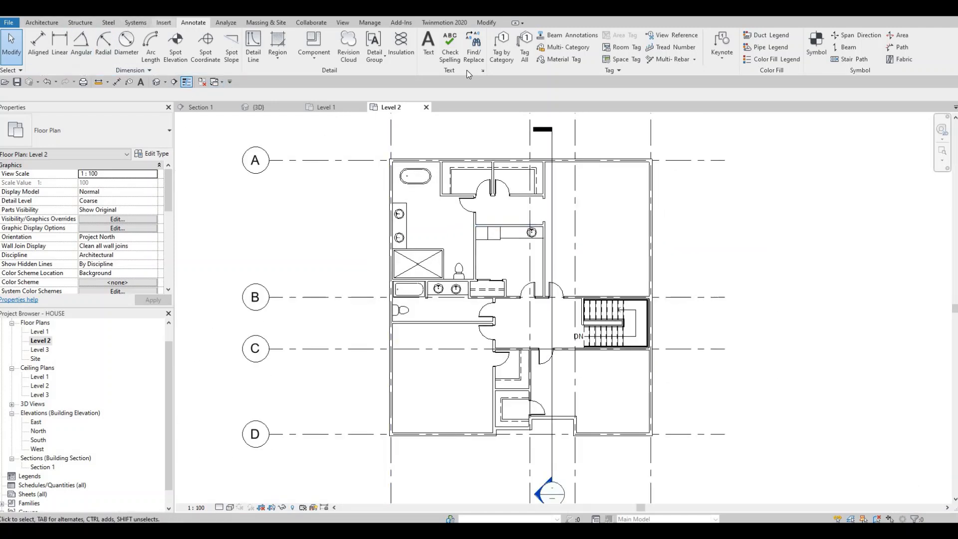
# Step: Load the M_Bed-Box family from the Beds folder within Furniture in the Metric Library
pyautogui.click(418, 59)
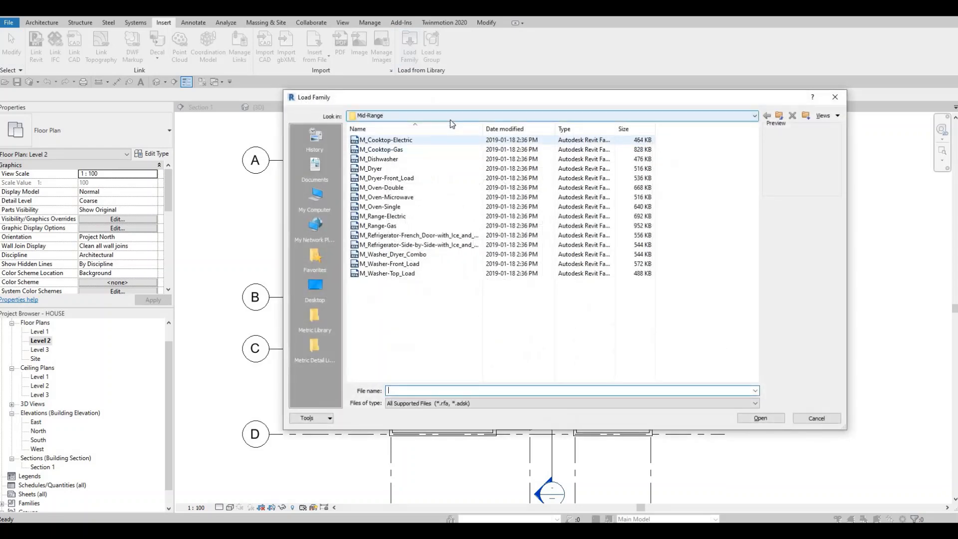
pyautogui.click(450, 117)
pyautogui.scroll(1, 442, 147)
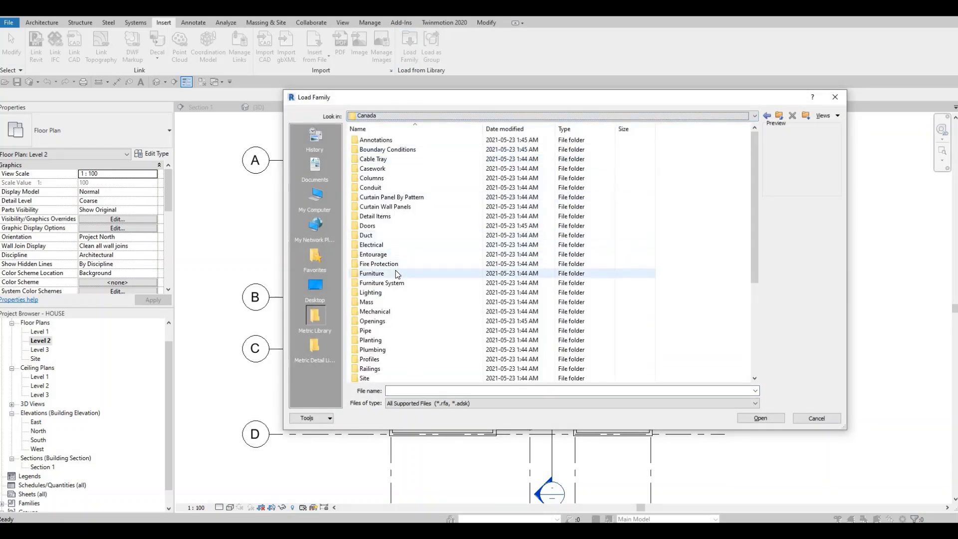
pyautogui.doubleClick(394, 273)
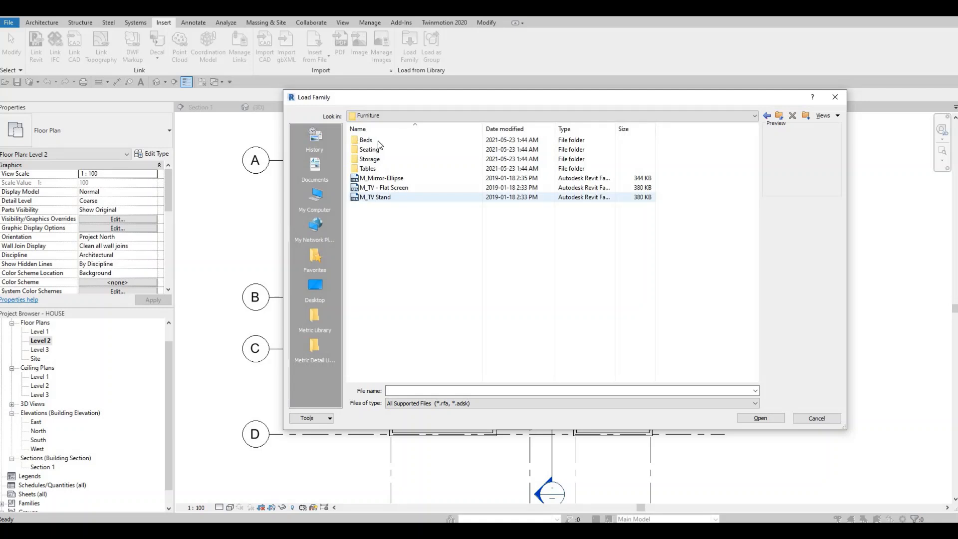
pyautogui.doubleClick(387, 141)
pyautogui.click(387, 142)
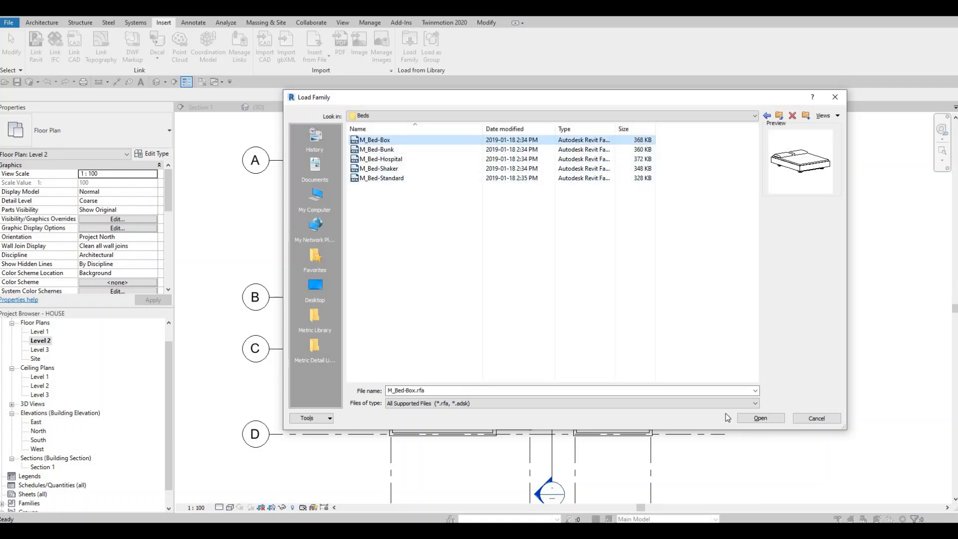
pyautogui.click(743, 418)
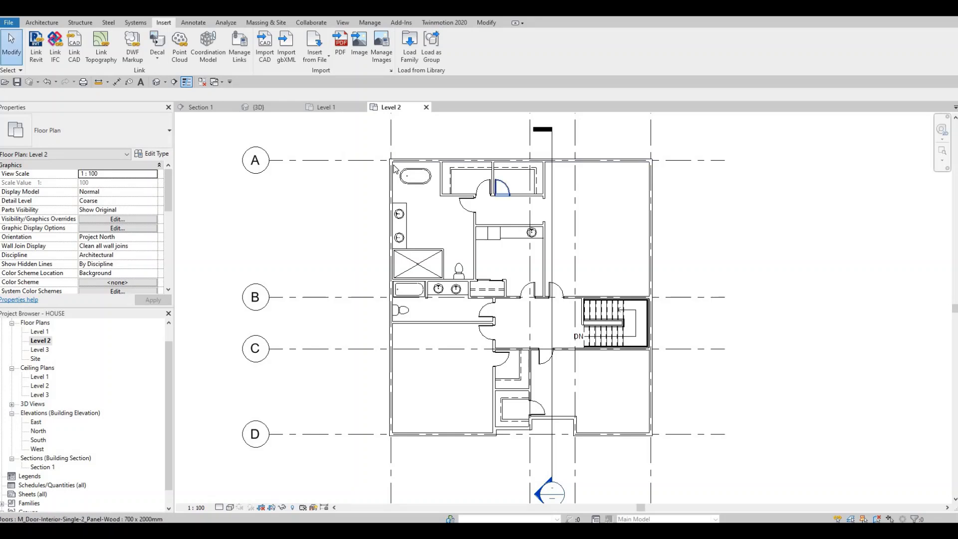
# Step: Place a 1525 x 2007mm - Queen M_Bed-Box in the upper-right bedroom, rotated so its headboard rests against the right exterior wall
pyautogui.press('c')
pyautogui.press('m')
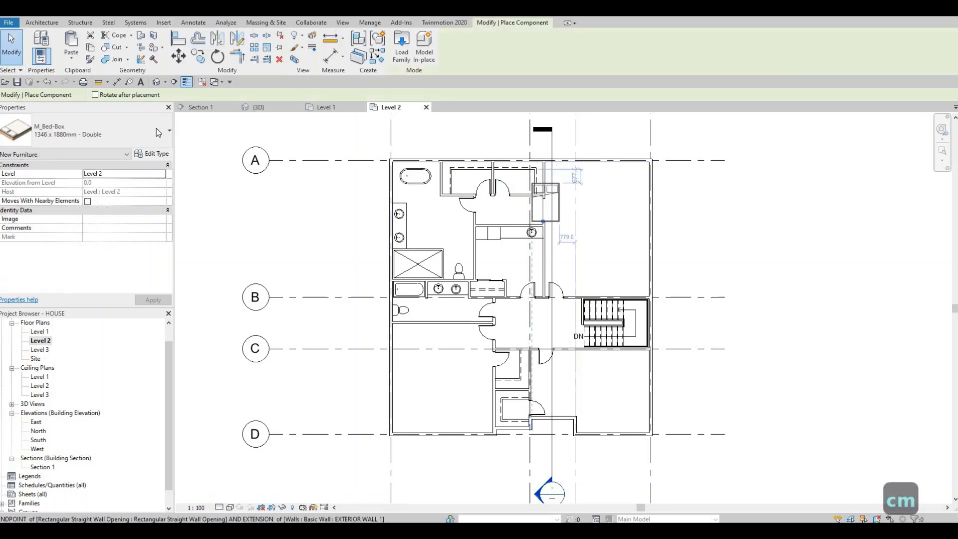
pyautogui.click(136, 130)
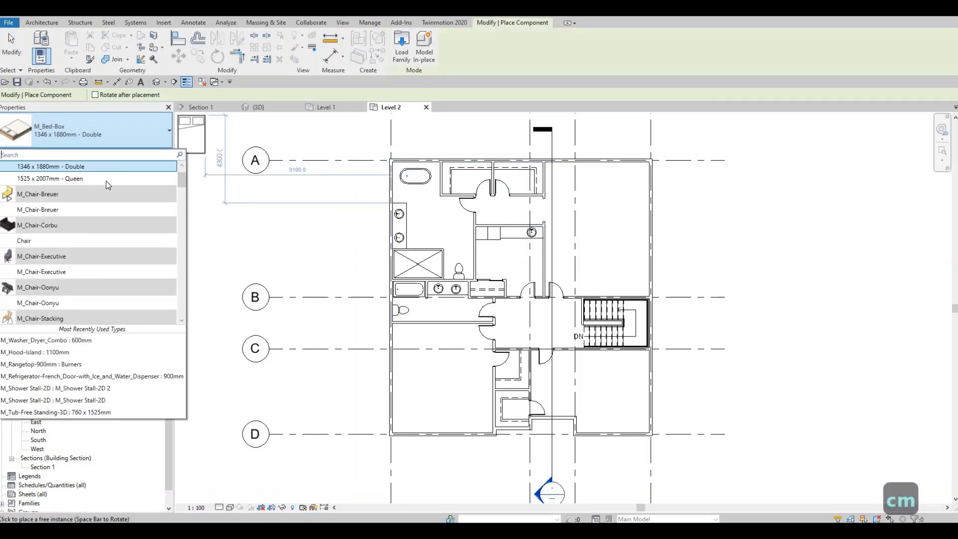
pyautogui.click(60, 175)
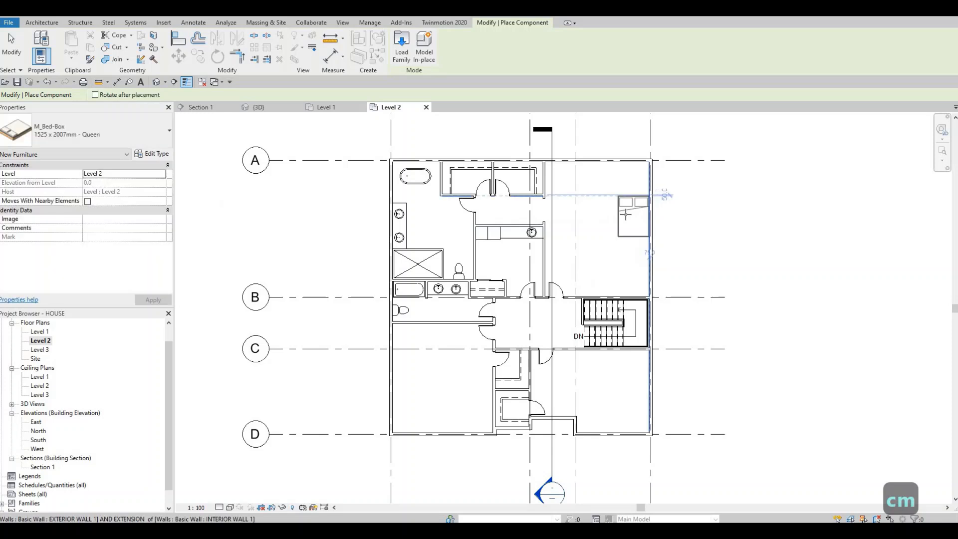
pyautogui.press('space')
pyautogui.press('space')
pyautogui.press('space')
pyautogui.press('space')
pyautogui.press('space')
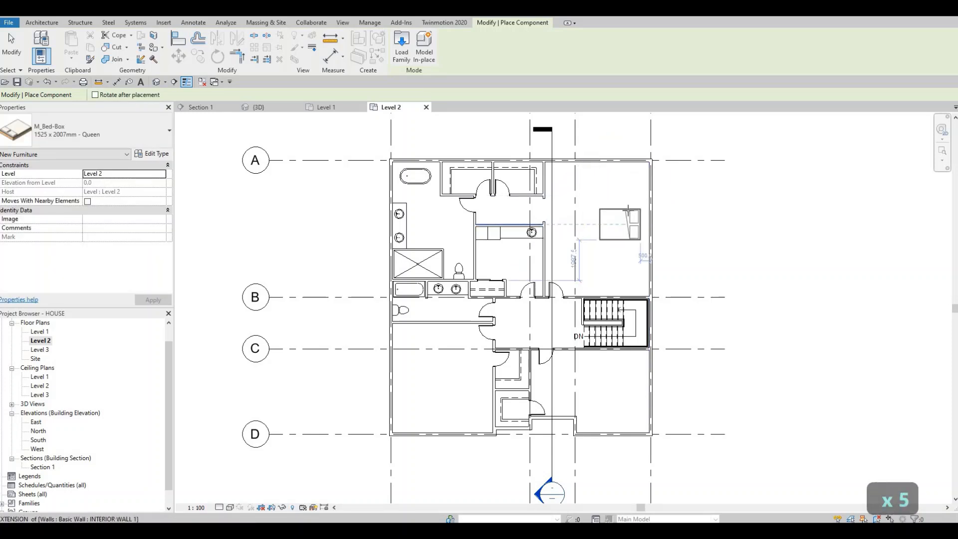
pyautogui.scroll(2, 629, 212)
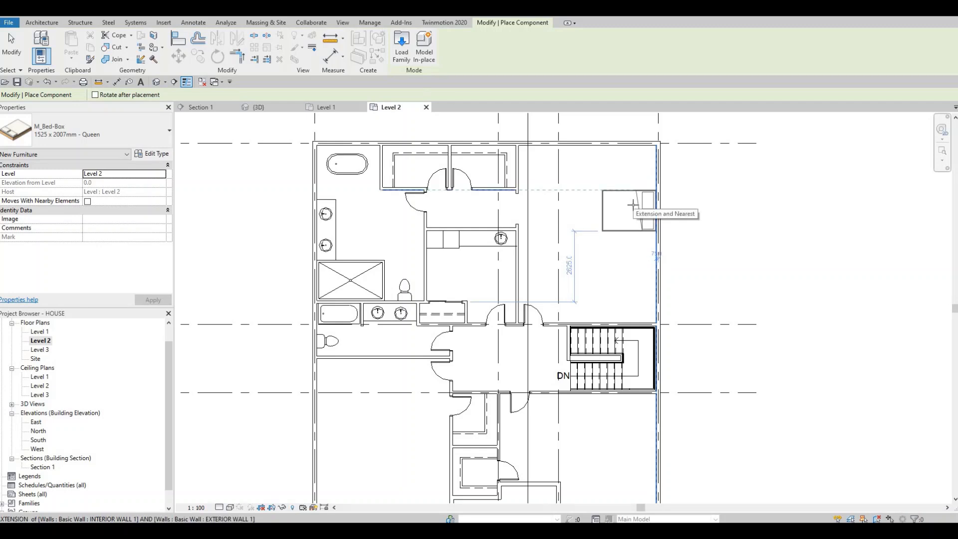
pyautogui.click(628, 208)
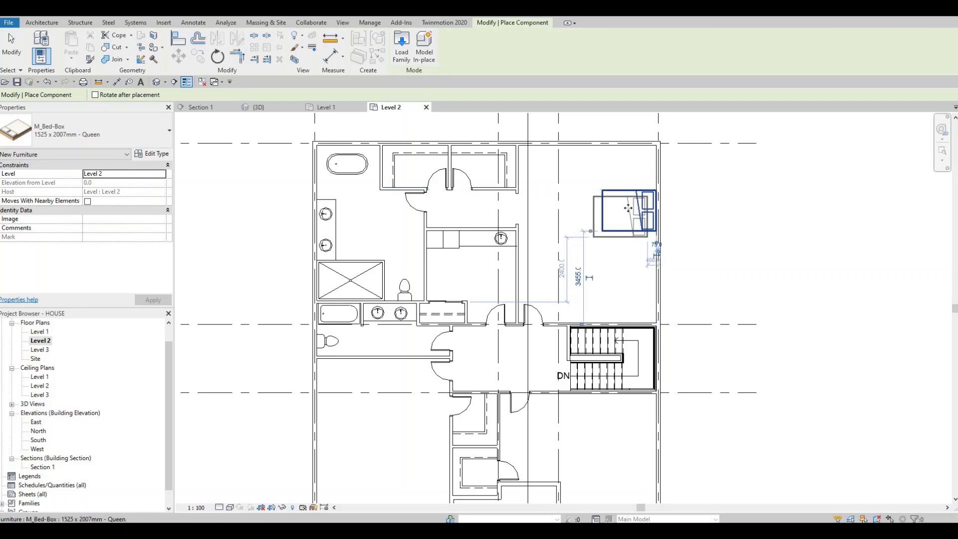
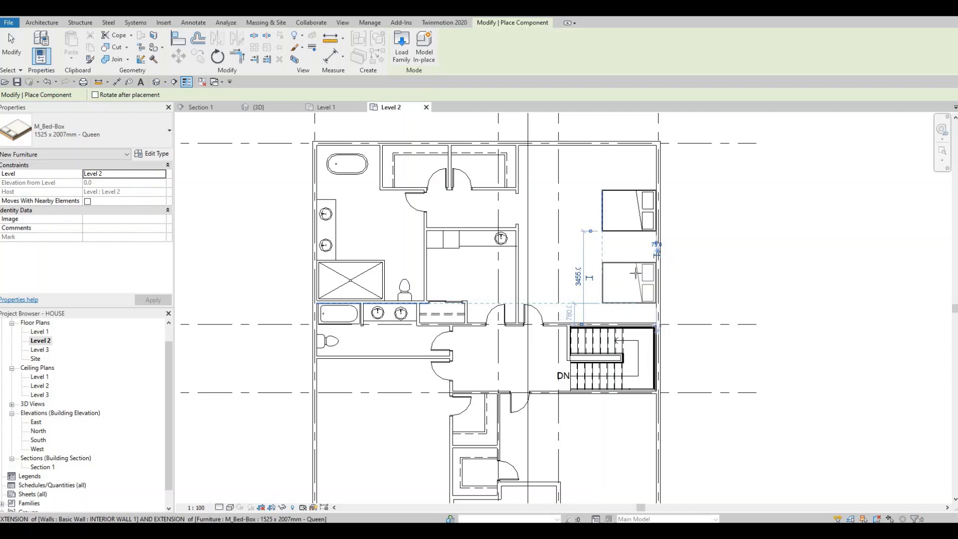
# Step: Place a second Queen M_Bed-Box lower along the upper-right bedroom's exterior wall and delete the upper bed
pyautogui.click(629, 269)
pyautogui.press('Escape')
pyautogui.press('Escape')
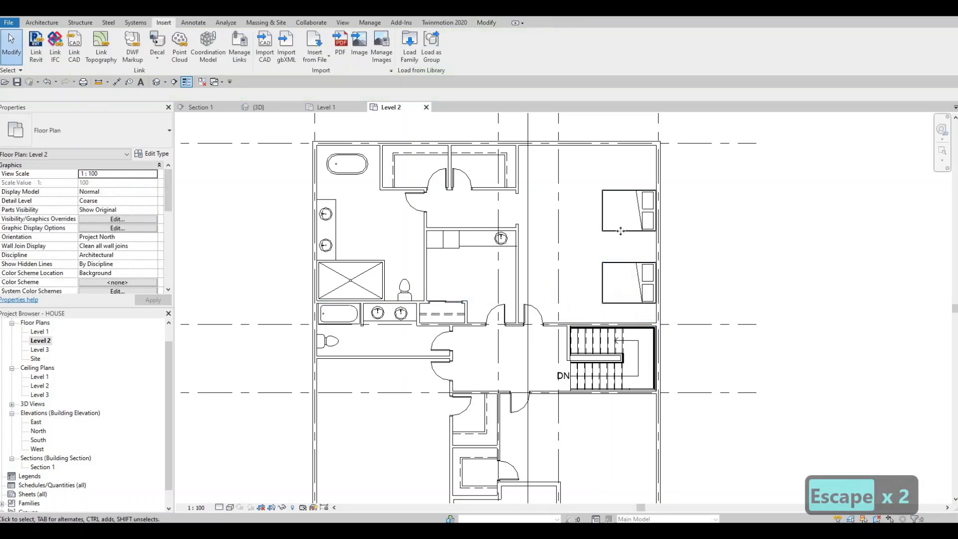
pyautogui.click(621, 230)
pyautogui.press('Delete')
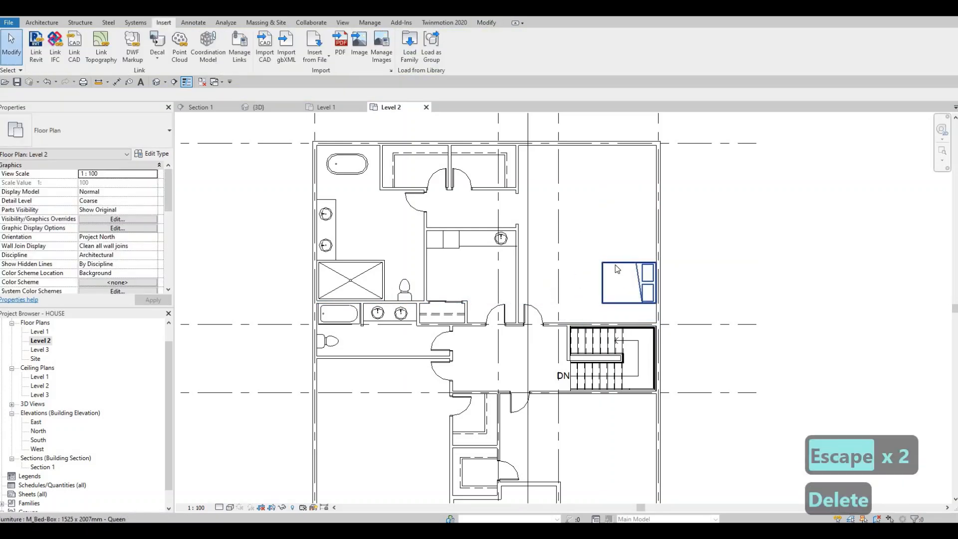
# Step: Move the remaining bed up along the right exterior wall of the upper-right bedroom
pyautogui.click(618, 268)
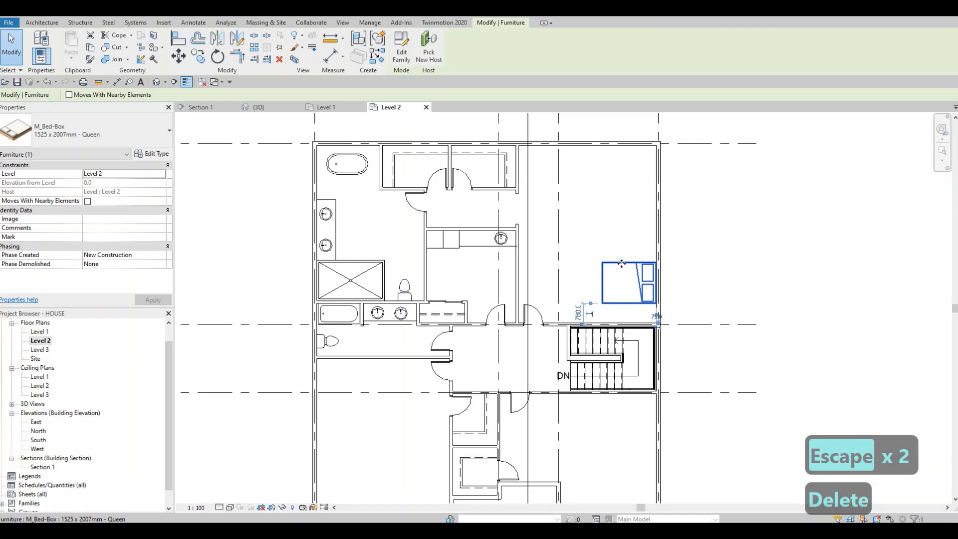
pyautogui.moveTo(621, 263); pyautogui.dragTo(622, 207)
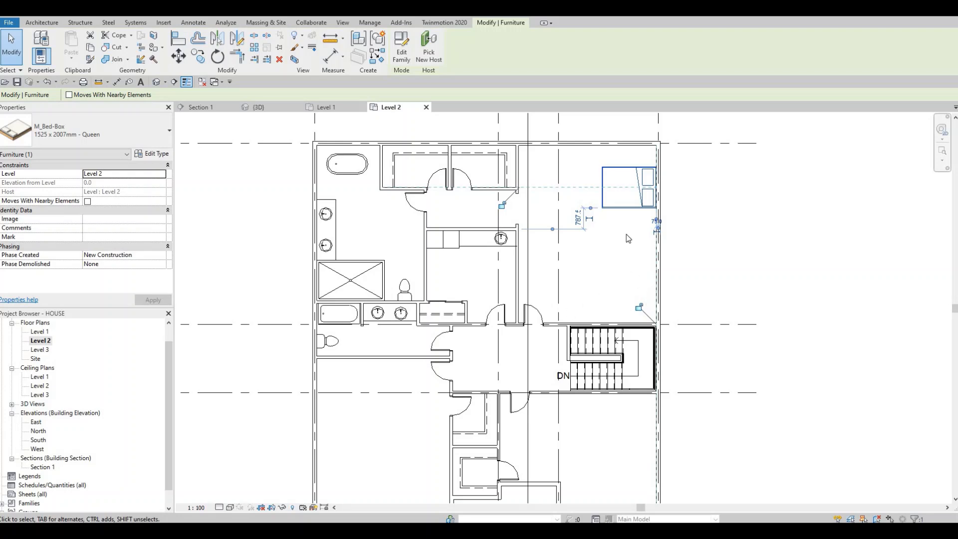
pyautogui.press('Escape')
pyautogui.press('Escape')
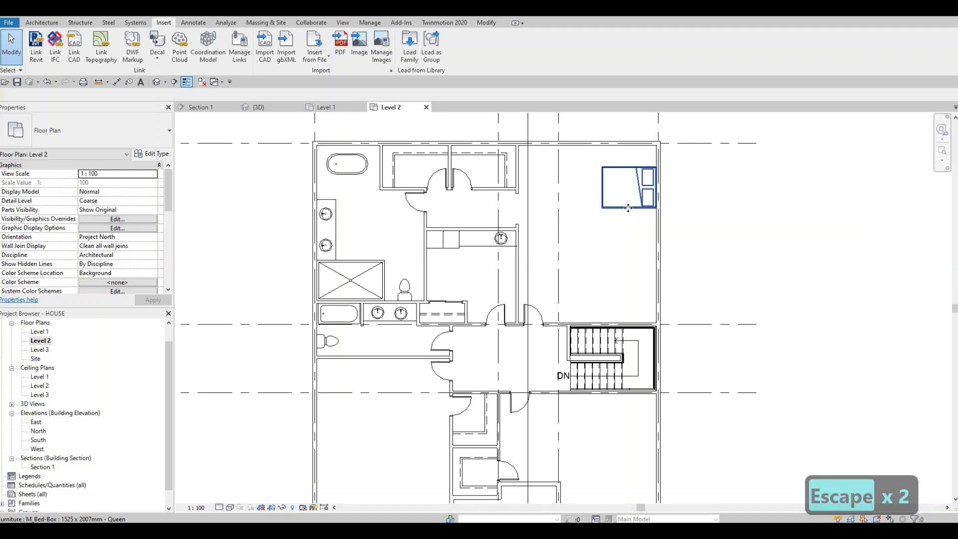
# Step: Create a similar 1525 x 2007mm - Queen bed in the lower-right bedroom, rotated with its headboard against the right exterior wall
pyautogui.click(628, 208)
pyautogui.press('c')
pyautogui.press('s')
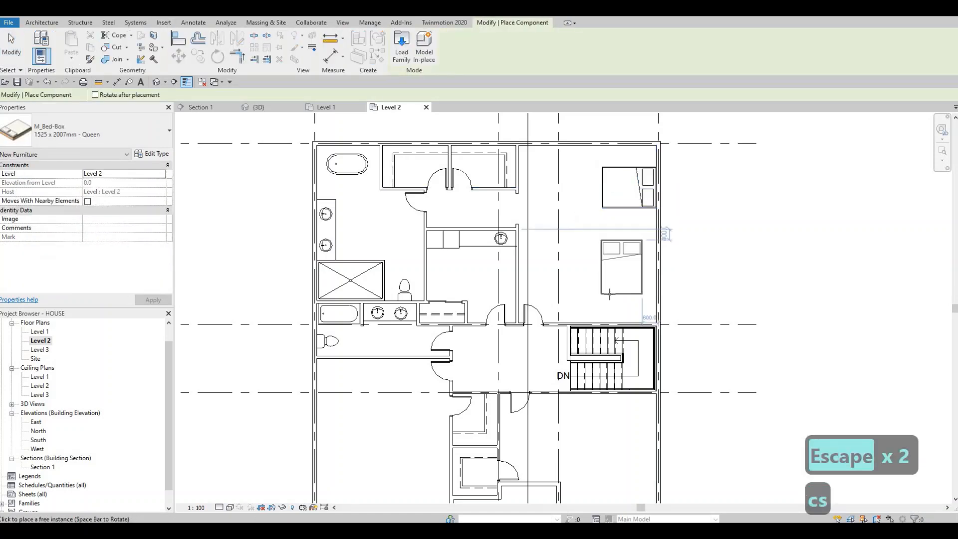
pyautogui.moveTo(608, 290); pyautogui.dragTo(616, 215, button='middle')
pyautogui.scroll(-1, 615, 214)
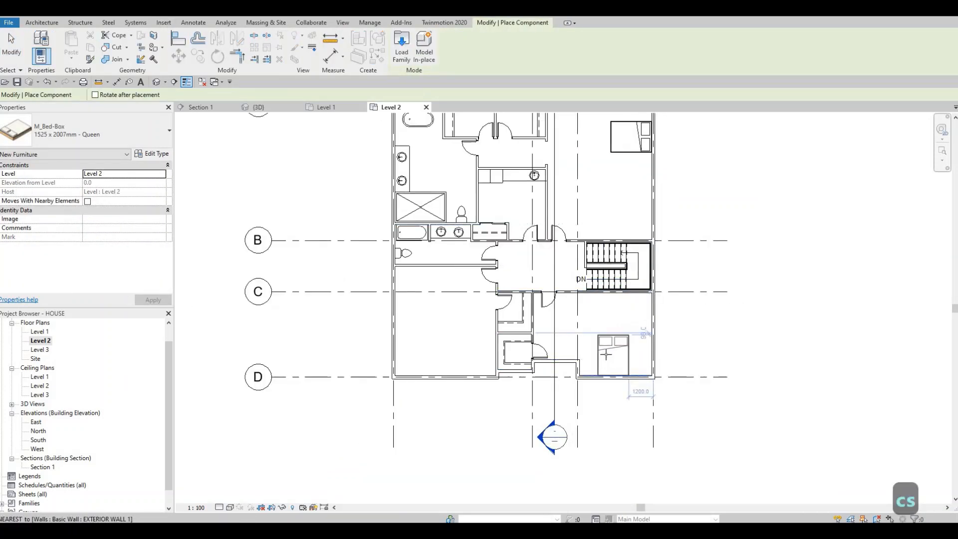
pyautogui.press('space')
pyautogui.press('space')
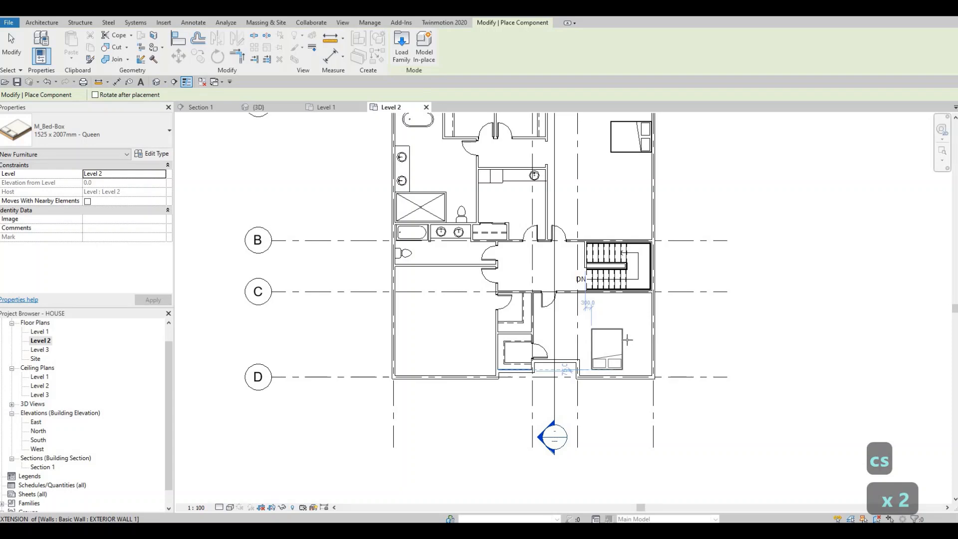
pyautogui.press('space')
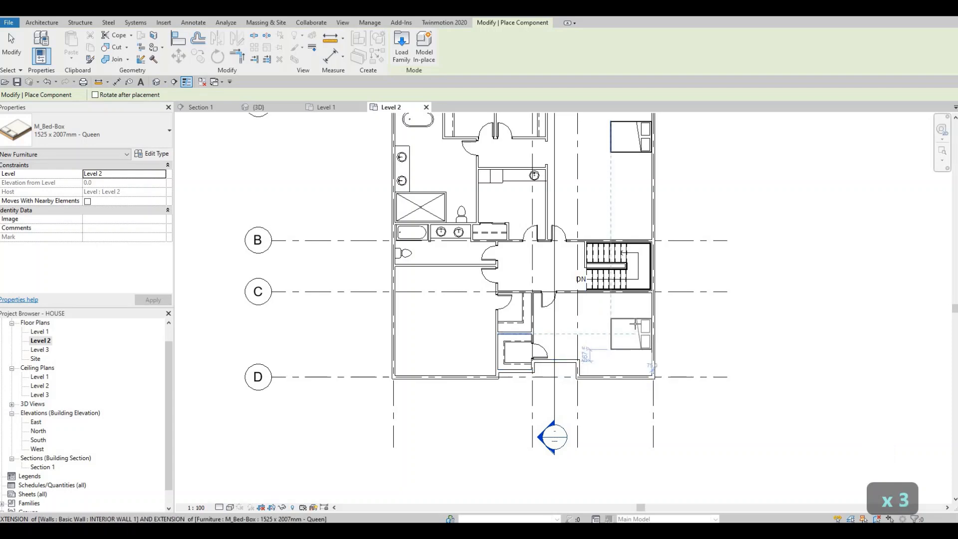
pyautogui.click(603, 386)
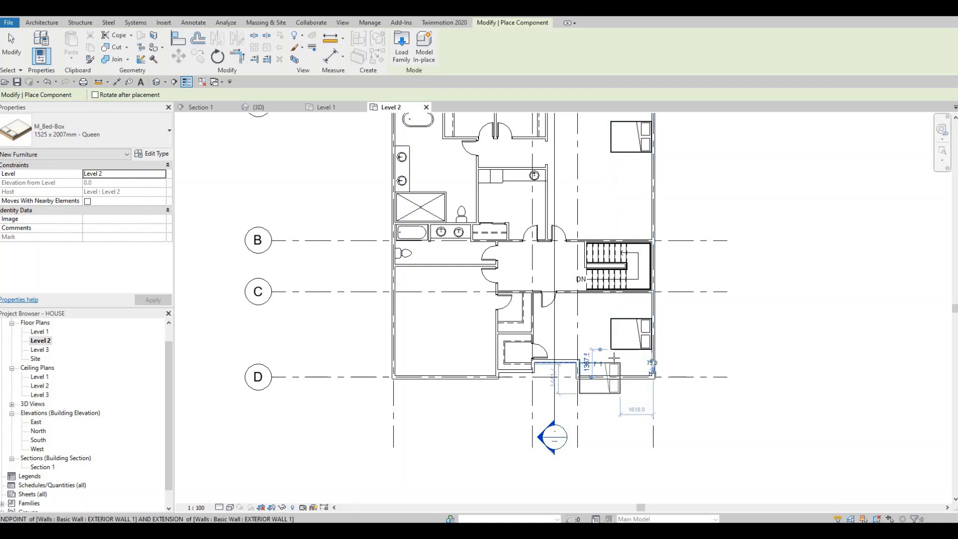
# Step: Place another Queen M_Bed-Box in the lower-left bedroom, rotated so its headboard rests against the left exterior wall
pyautogui.moveTo(418, 329); pyautogui.dragTo(504, 336, button='middle')
pyautogui.press('space')
pyautogui.press('space')
pyautogui.press('space')
pyautogui.press('space')
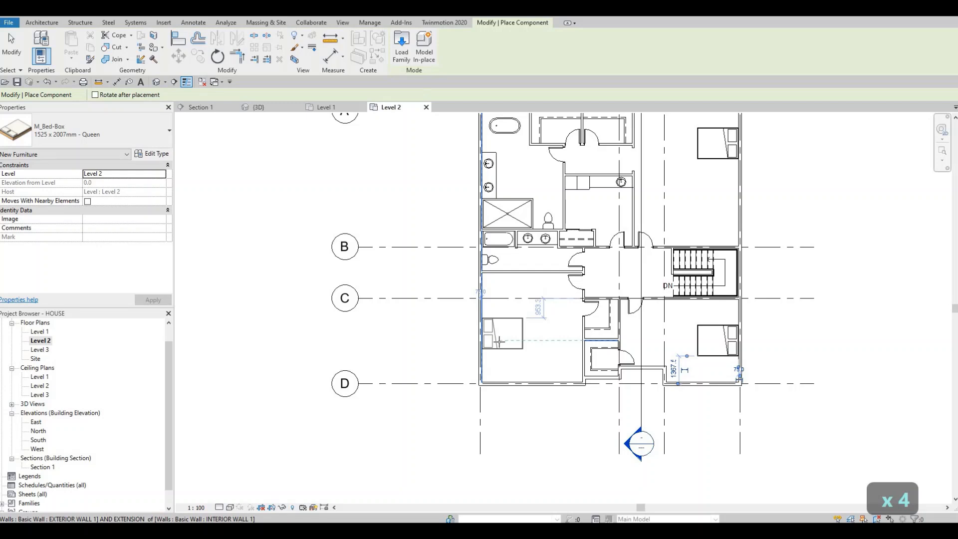
pyautogui.press('Escape')
pyautogui.press('Escape')
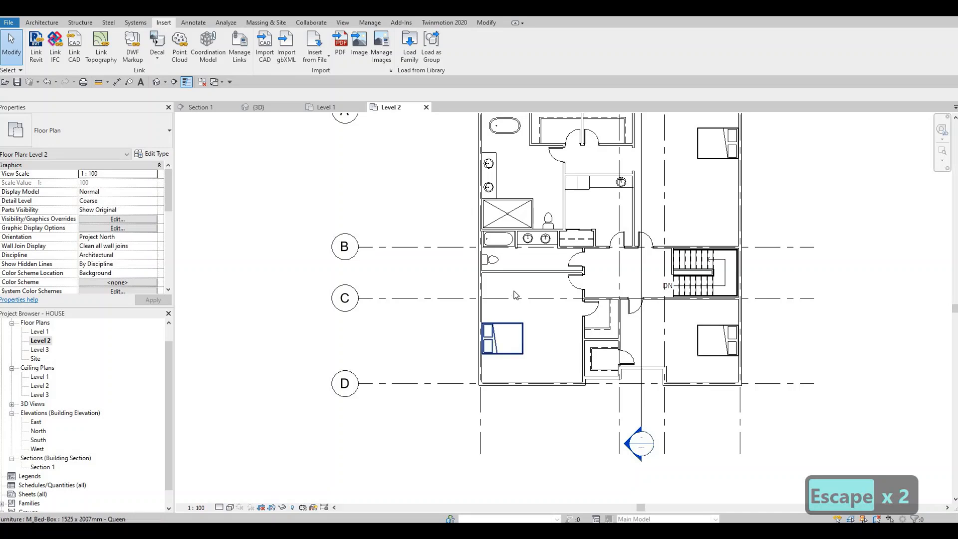
# Step: Nudge the lower-left bedroom's bed down until its upper edge is about 2993 mm below the bedroom's upper wall
pyautogui.press('Down')
pyautogui.press('Down')
pyautogui.press('Down')
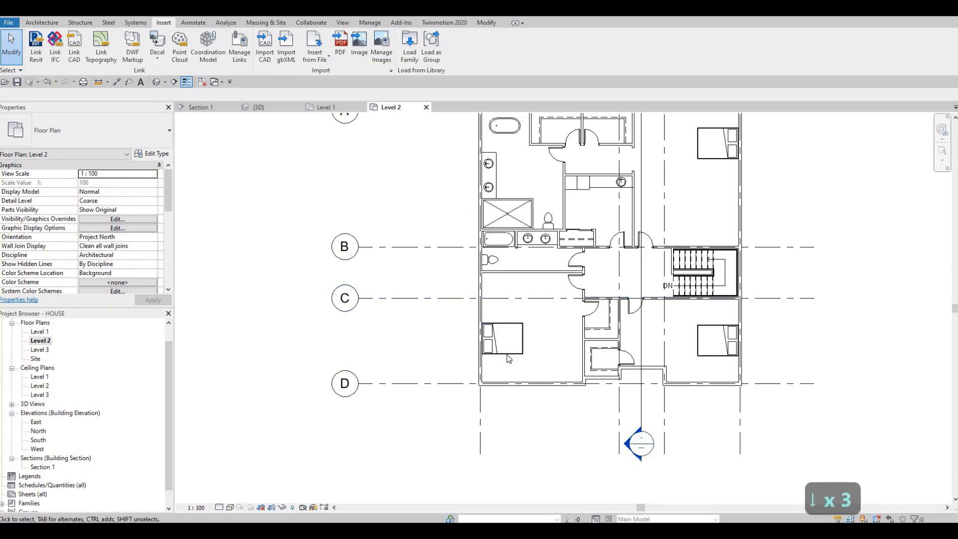
pyautogui.click(508, 354)
pyautogui.press('Down')
pyautogui.press('Down')
pyautogui.press('Down')
pyautogui.press('Down')
pyautogui.press('Down')
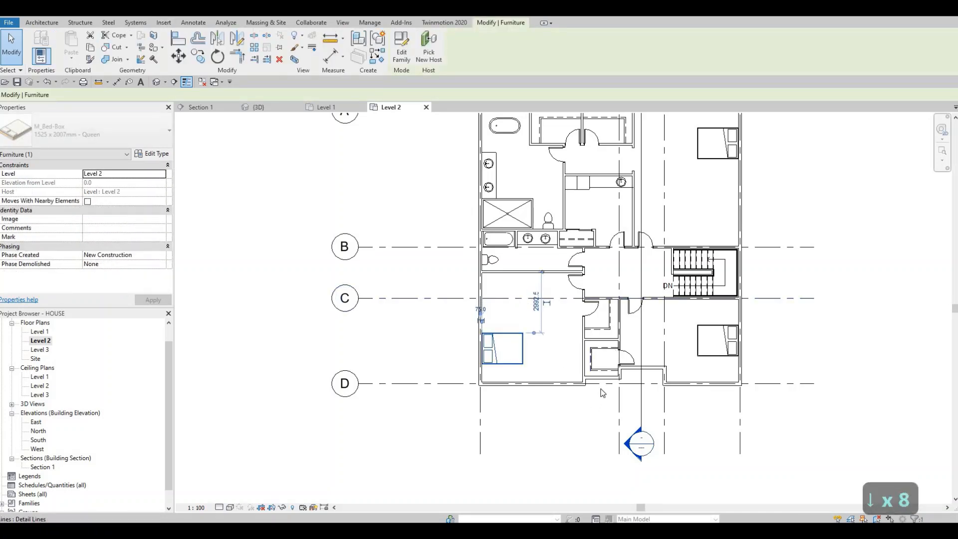
# Step: Nudge the lower-right bedroom's bed down to about 1068 mm above the lower exterior wall
pyautogui.moveTo(647, 282); pyautogui.dragTo(598, 359, button='middle')
pyautogui.scroll(-2, 598, 359)
pyautogui.moveTo(642, 237); pyautogui.dragTo(615, 199, button='middle')
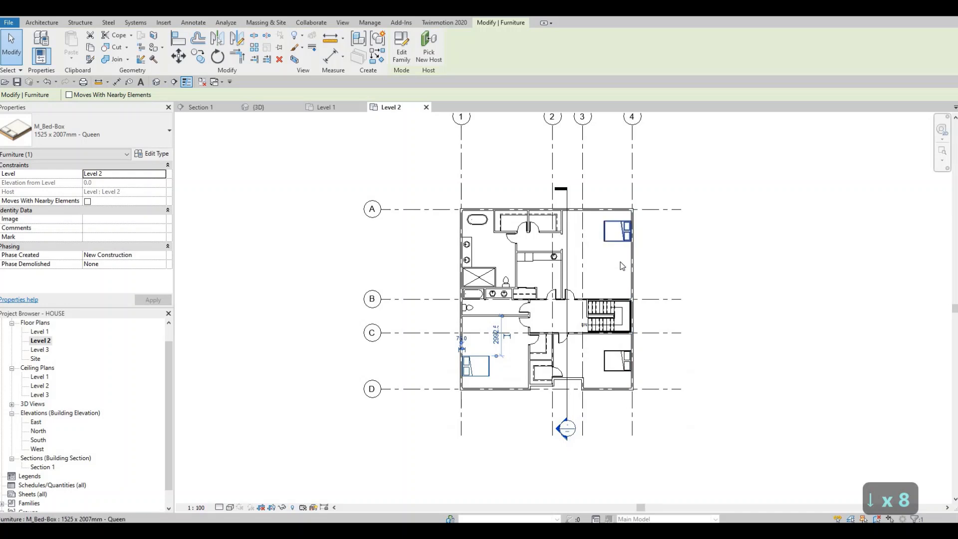
pyautogui.scroll(2, 624, 232)
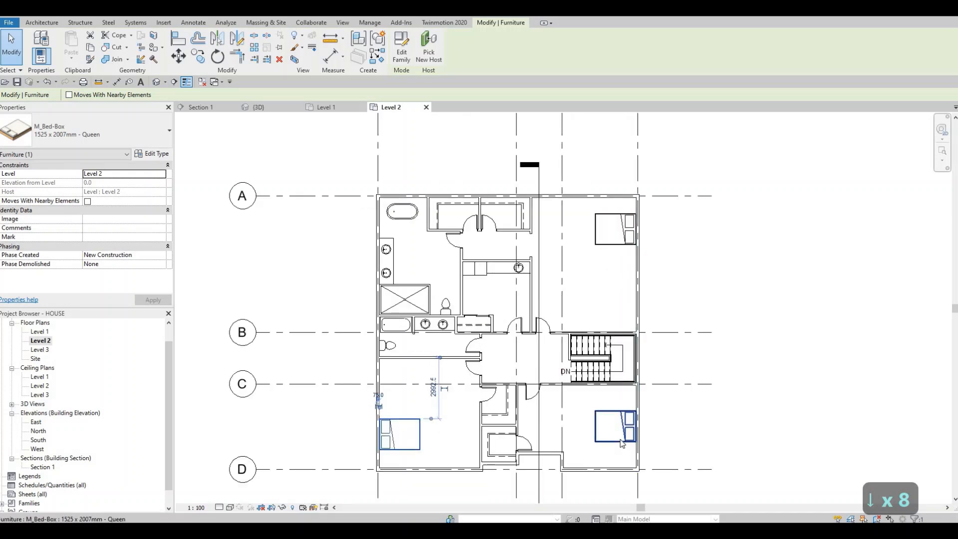
pyautogui.click(649, 441)
pyautogui.press('Down')
pyautogui.press('Down')
pyautogui.press('Down')
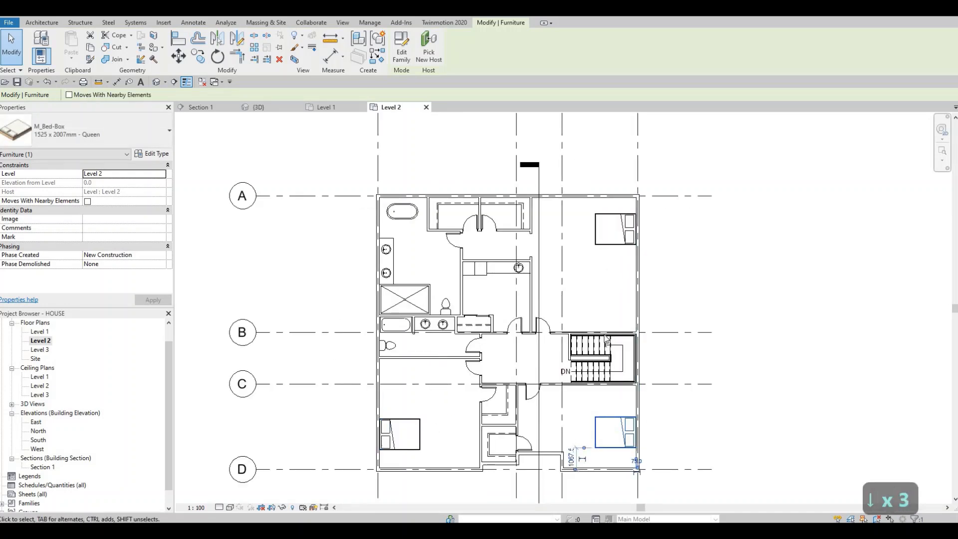
# Step: Nudge the upper-right bedroom's bed down slightly, to about 4118 mm above the wall along grid B
pyautogui.moveTo(623, 242); pyautogui.dragTo(621, 252, button='middle')
pyautogui.click(619, 248)
pyautogui.press('Down')
pyautogui.press('Down')
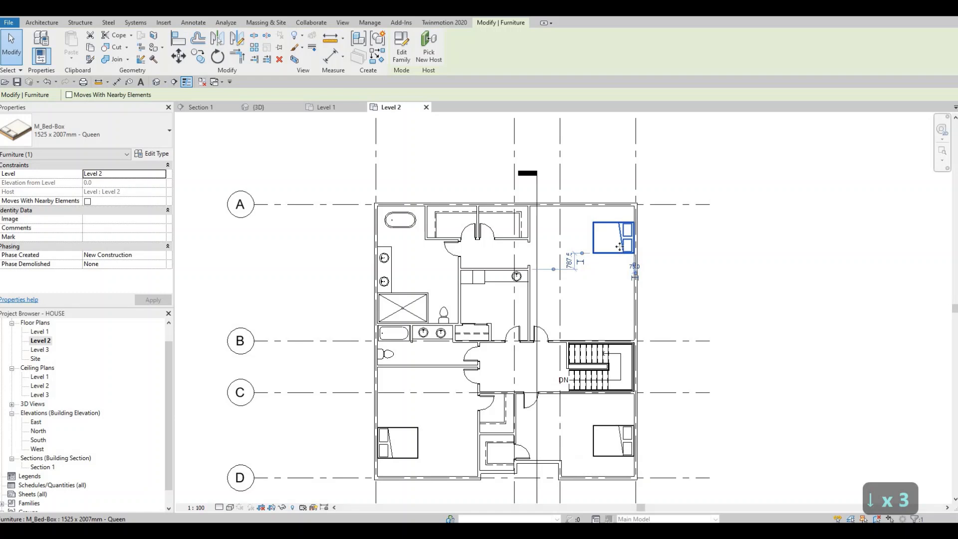
pyautogui.press('Escape')
pyautogui.press('Escape')
pyautogui.moveTo(569, 247); pyautogui.dragTo(588, 231, button='middle')
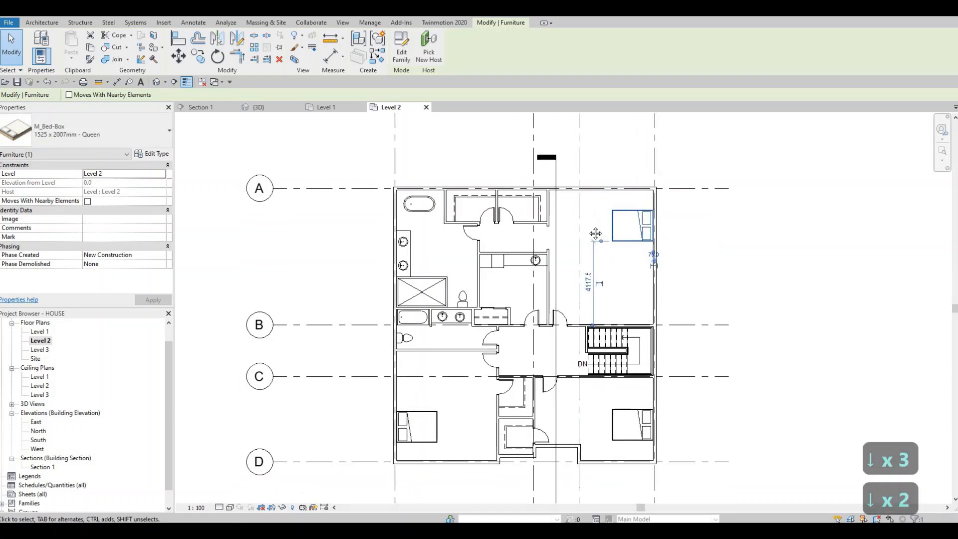
pyautogui.scroll(-1, 598, 209)
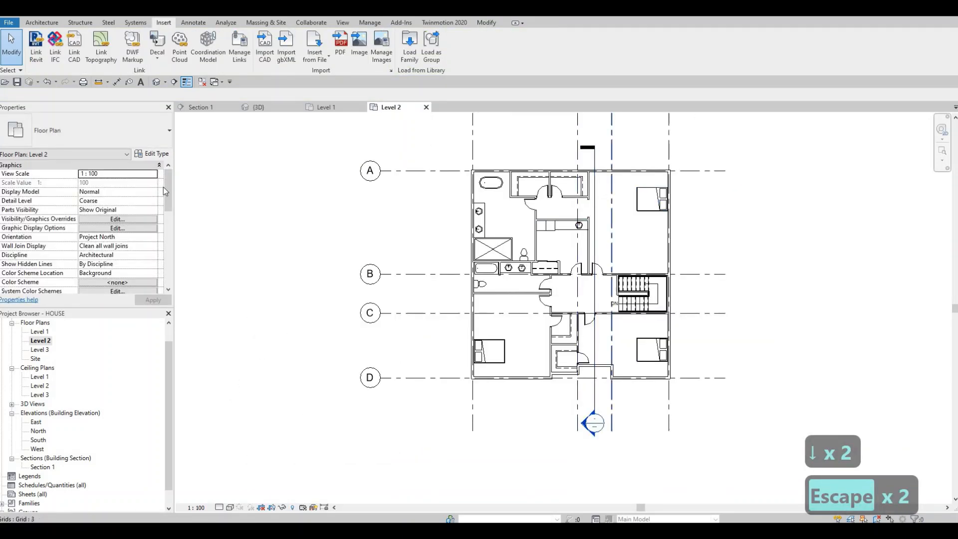
# Step: Set the Level 2 plan's underlay base level to Level 1
pyautogui.scroll(-5, 114, 241)
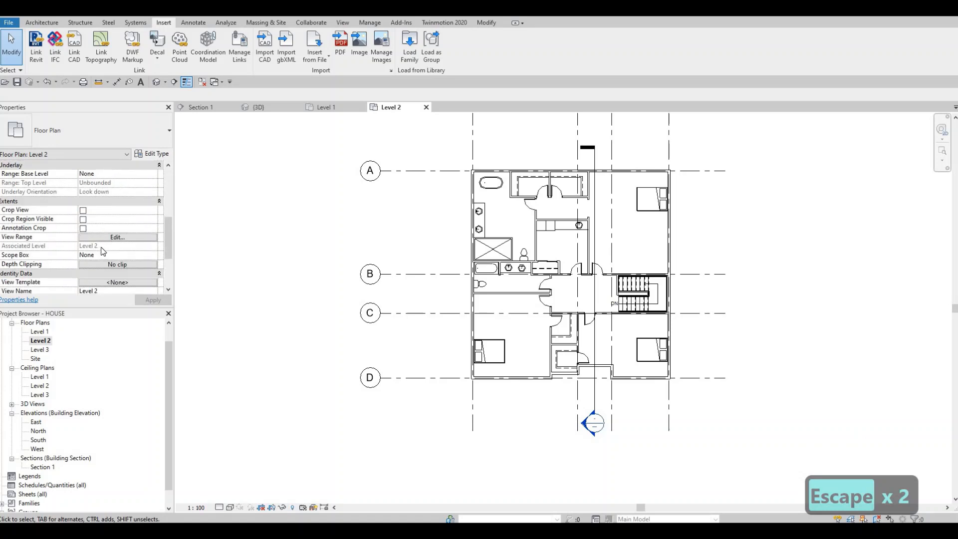
pyautogui.scroll(-3, 109, 260)
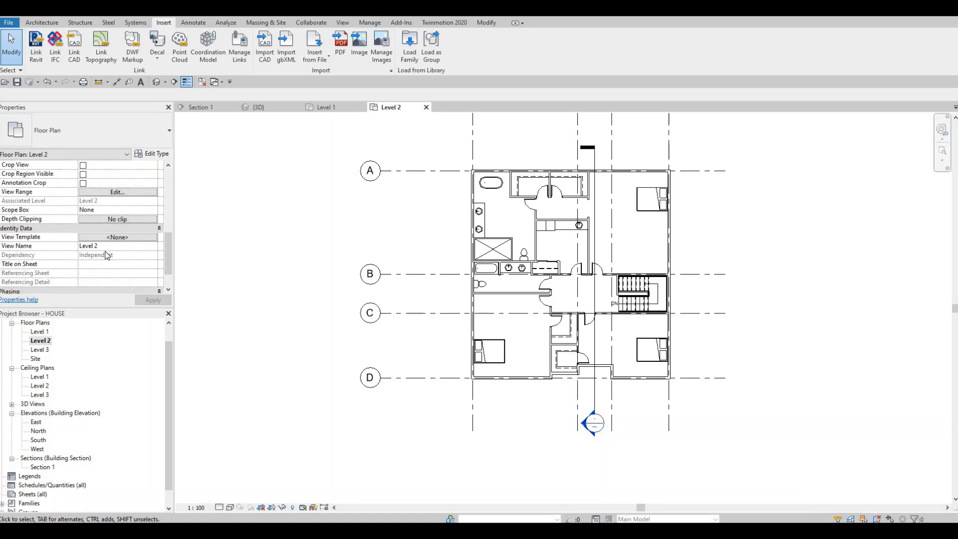
pyautogui.scroll(-2, 107, 247)
pyautogui.scroll(8, 107, 246)
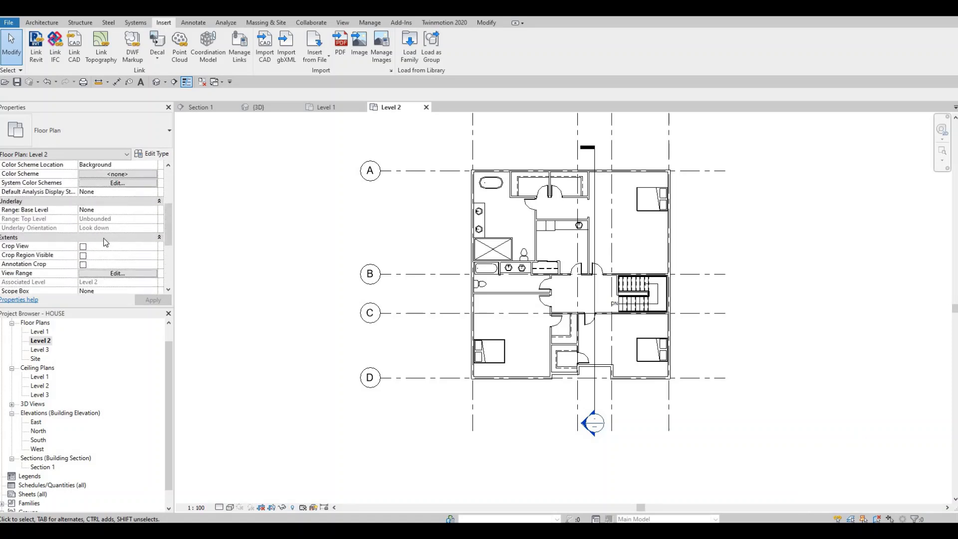
pyautogui.scroll(1, 106, 242)
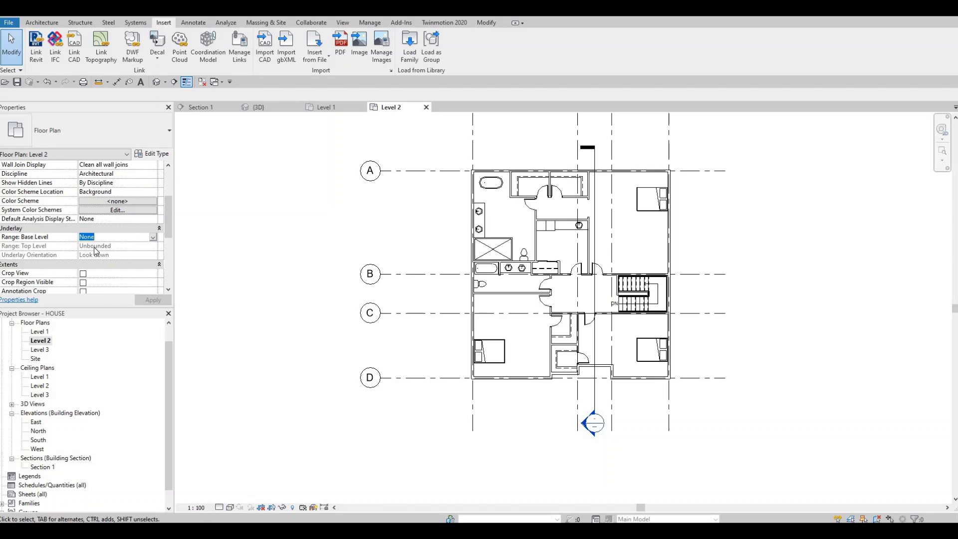
pyautogui.click(94, 237)
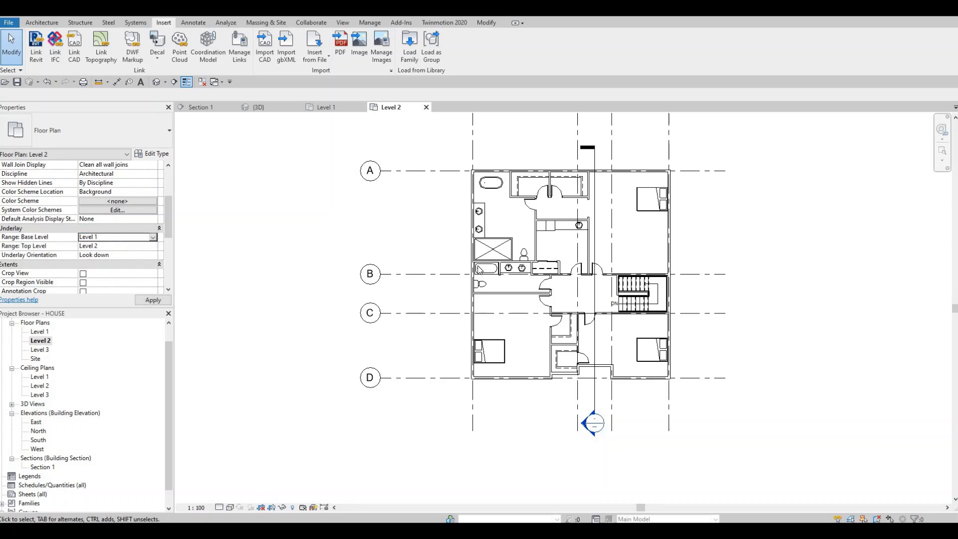
pyautogui.press('Escape')
# Step: Create a similar 0610 x 0610 x 0762mm M_Table-Night Stand above the upper-right bedroom's bed, against the right exterior wall
pyautogui.scroll(2, 608, 190)
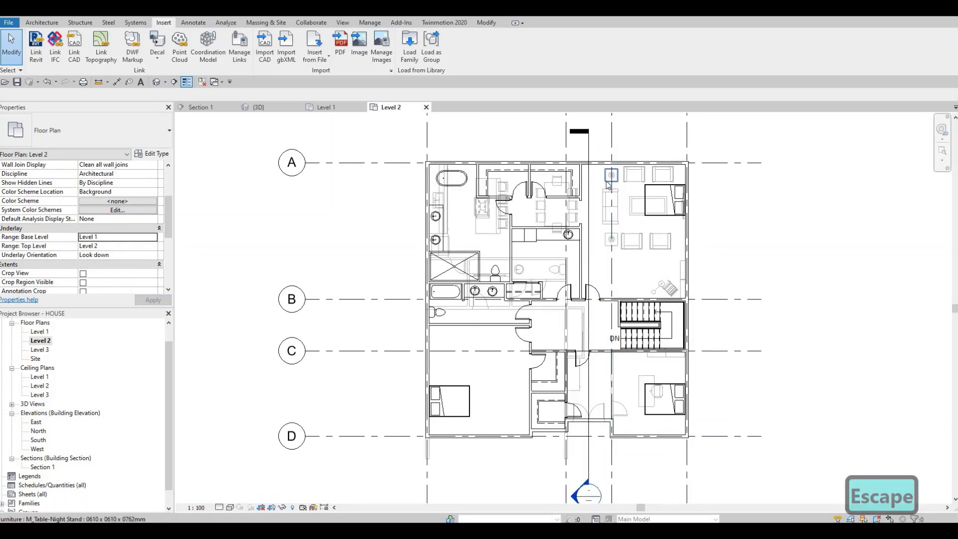
pyautogui.click(607, 182)
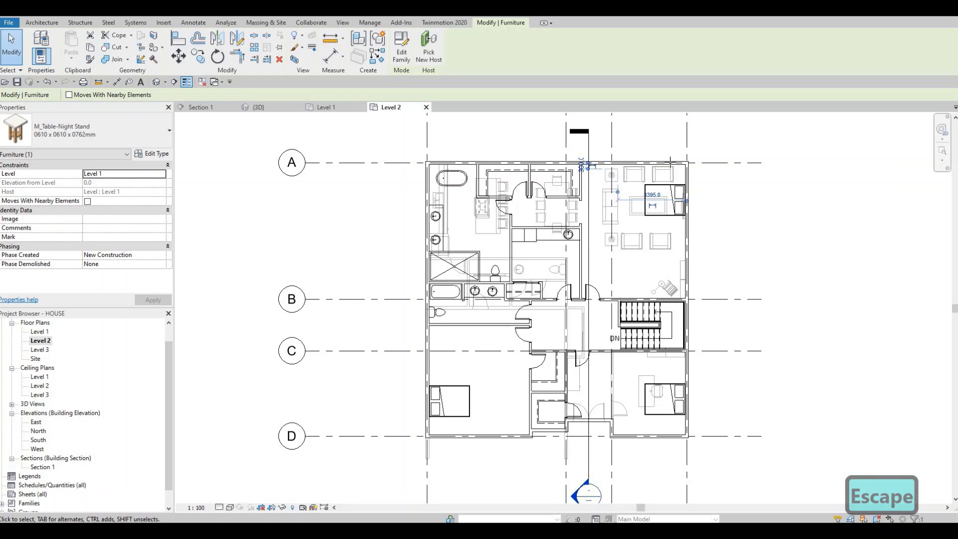
pyautogui.press('c')
pyautogui.press('s')
pyautogui.scroll(3, 671, 162)
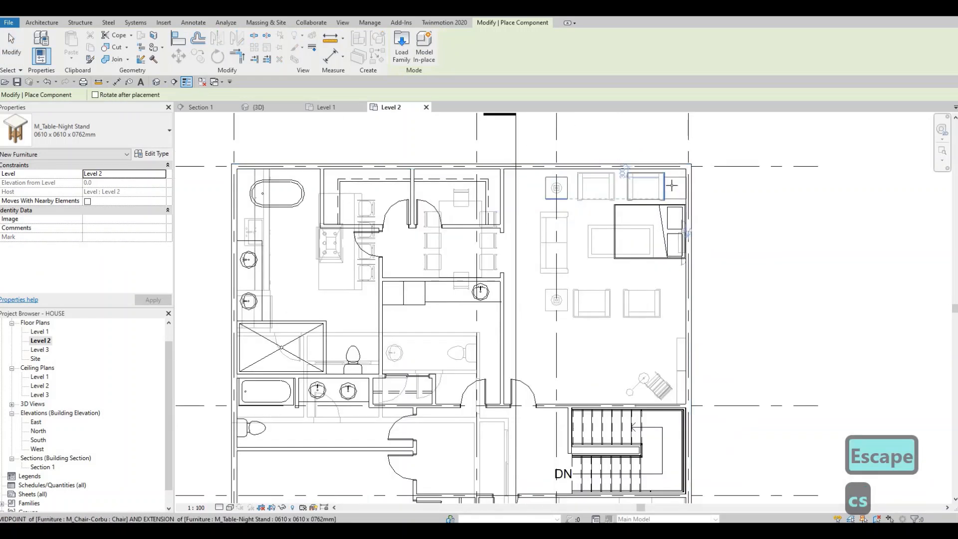
pyautogui.click(672, 186)
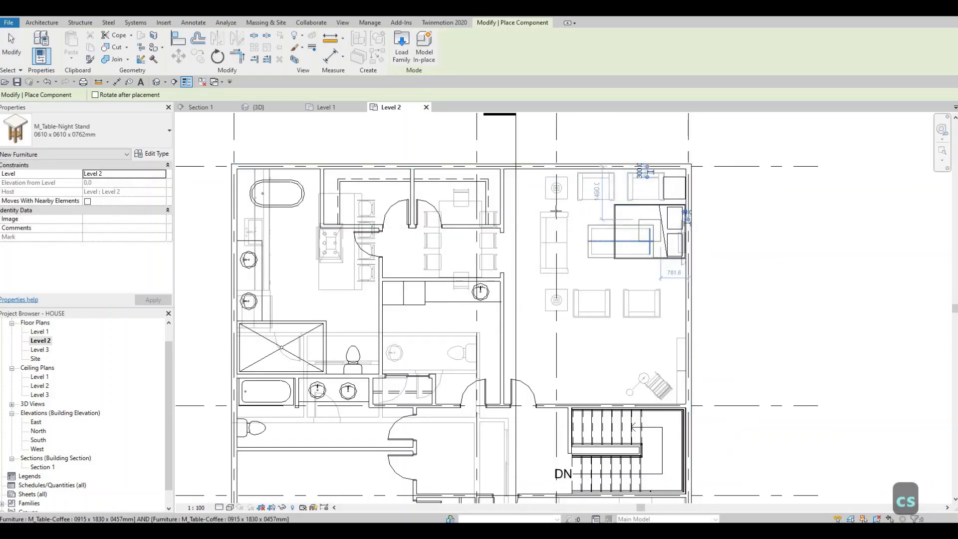
pyautogui.press('Escape')
pyautogui.press('Escape')
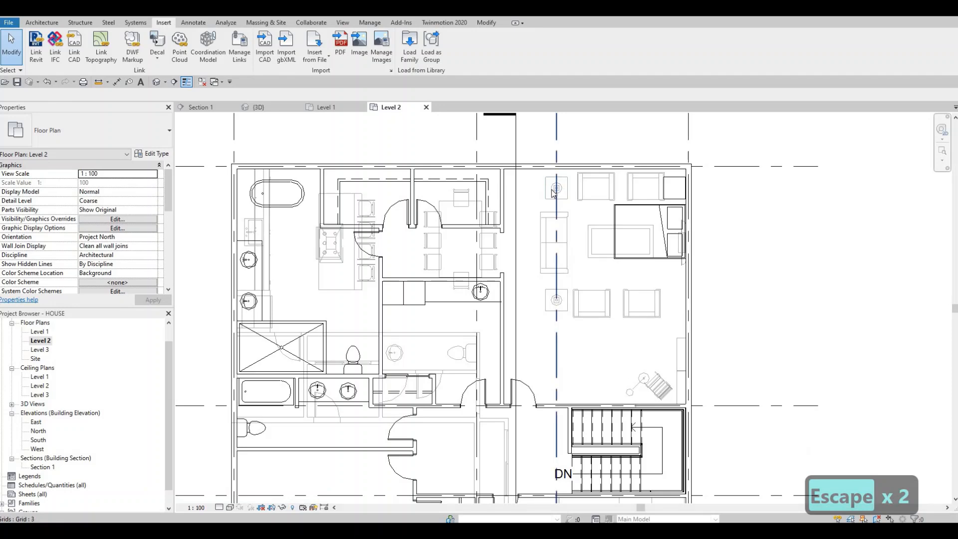
# Step: Create a similar 60W - 120V M_Table Lamp - Hemispheric centred on the new night stand in the upper-right bedroom
pyautogui.click(543, 219)
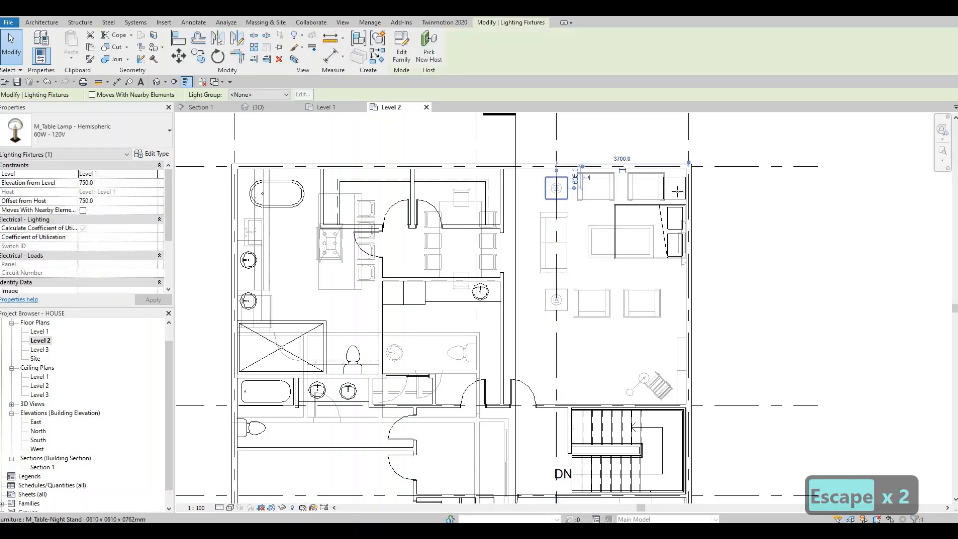
pyautogui.press('c')
pyautogui.press('s')
pyautogui.scroll(1, 676, 191)
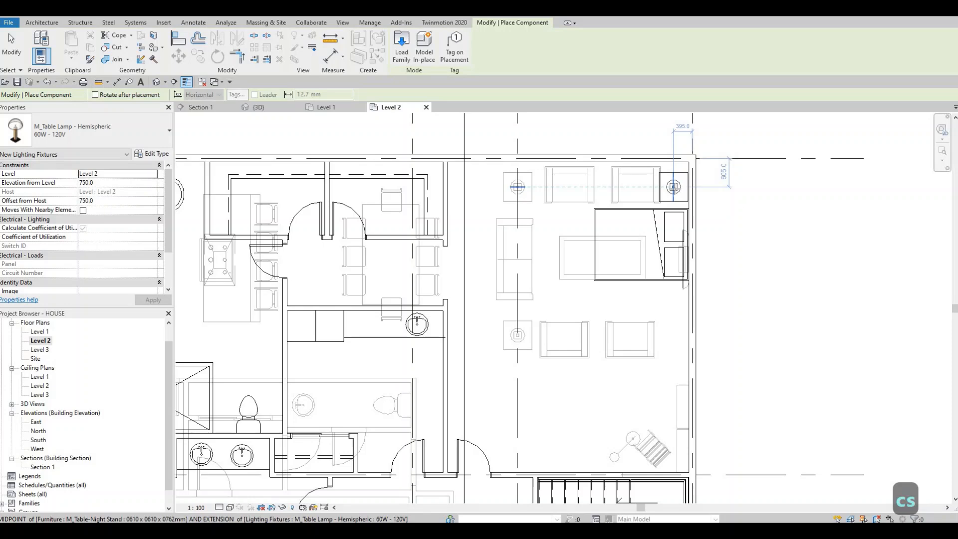
pyautogui.click(671, 193)
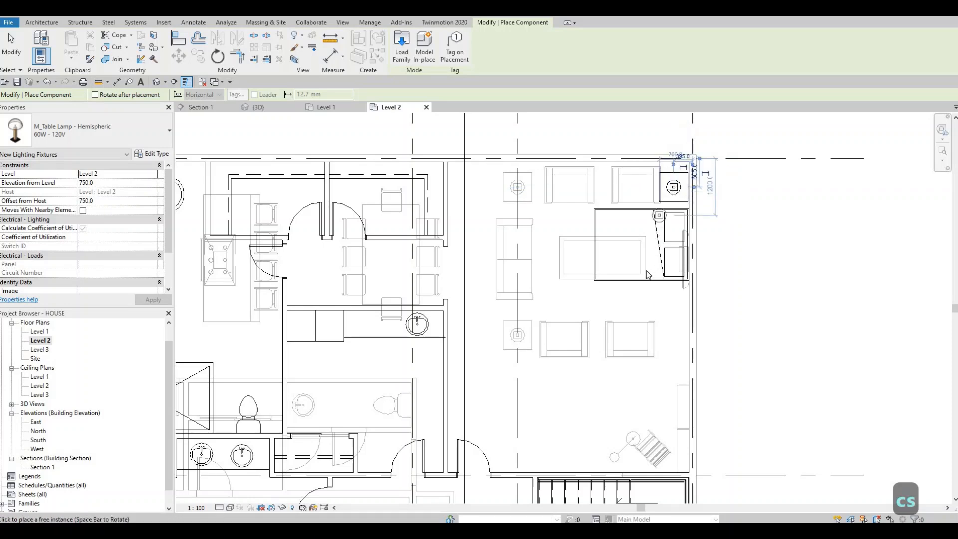
pyautogui.press('Escape')
pyautogui.press('Escape')
# Step: Create two similar 0915 x 0254 x 1830mm M_Shelving units side by side against the upper-right bedroom's lower wall, beside the door
pyautogui.scroll(-2, 605, 289)
pyautogui.moveTo(638, 319); pyautogui.dragTo(646, 292, button='middle')
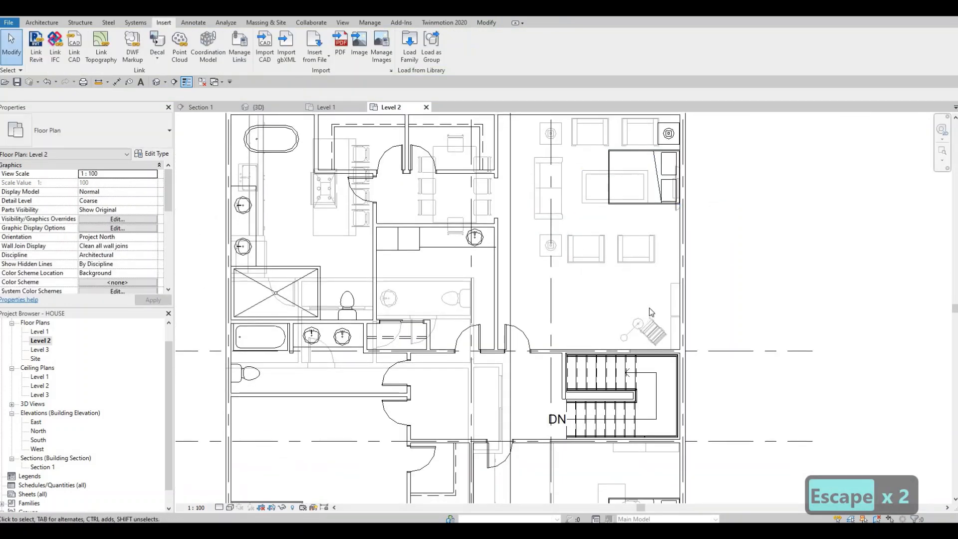
pyautogui.click(673, 301)
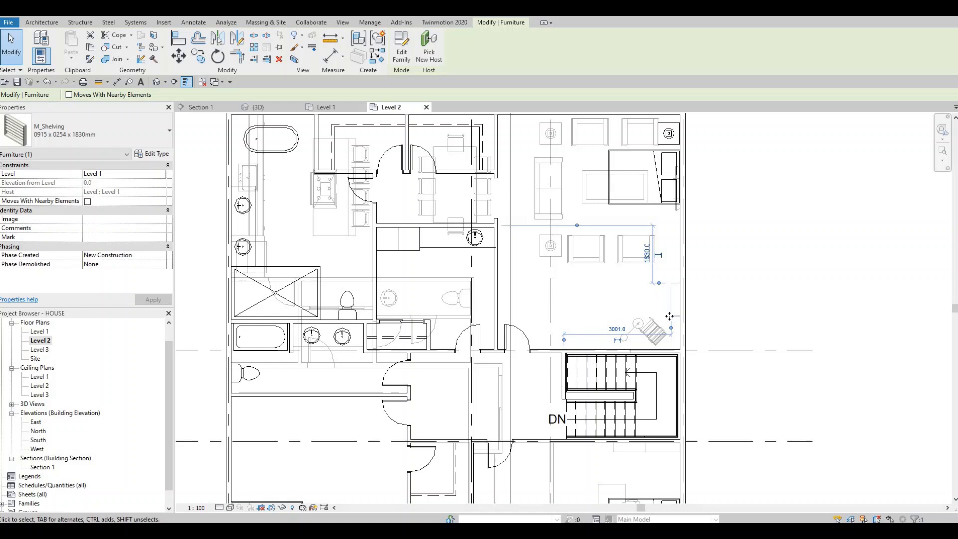
pyautogui.press('c')
pyautogui.press('s')
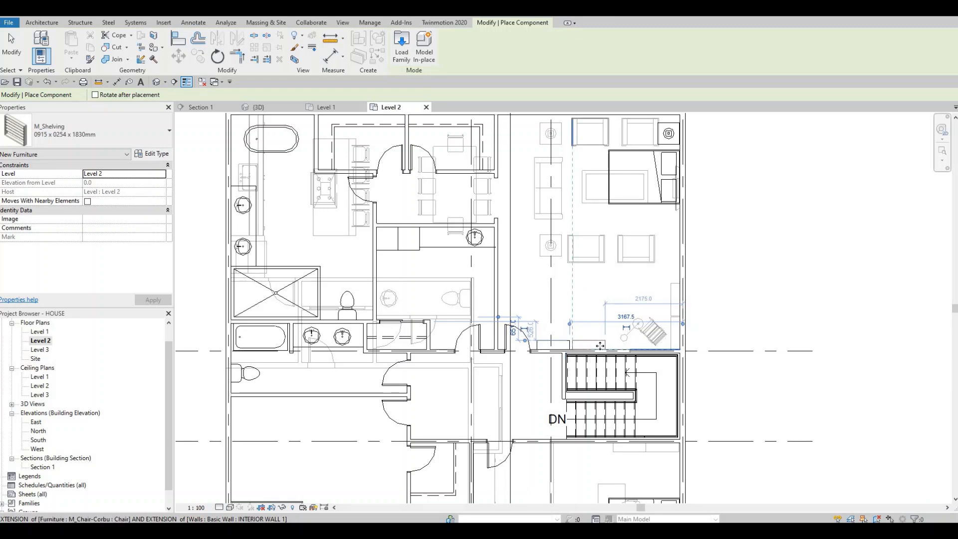
pyautogui.press('Escape')
pyautogui.press('Escape')
pyautogui.press('Escape')
# Step: Create a similar M_Chair-Oonyu in the upper-right bedroom's lower-right corner, angled diagonally over the matching underlay chair
pyautogui.click(651, 335)
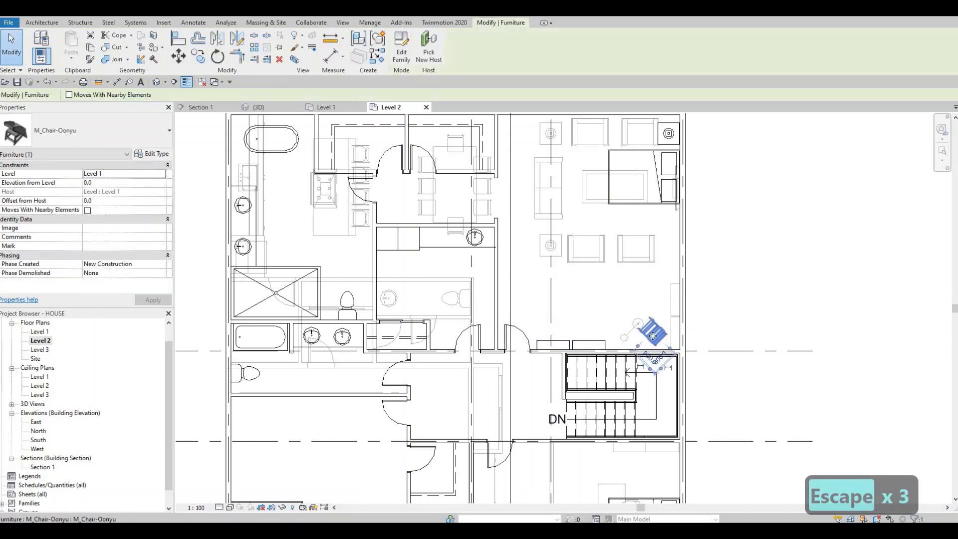
pyautogui.press('c')
pyautogui.press('s')
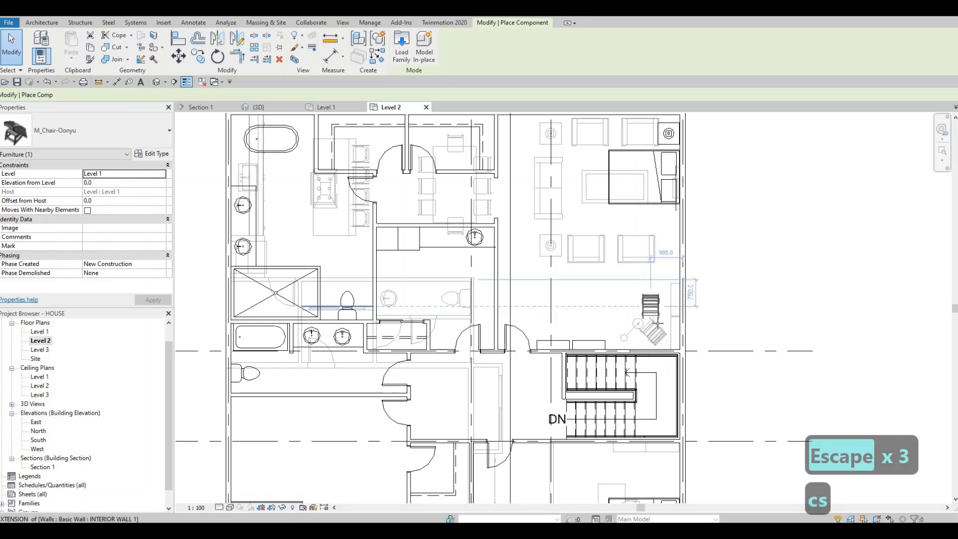
pyautogui.press('space')
pyautogui.press('space')
pyautogui.scroll(3, 669, 344)
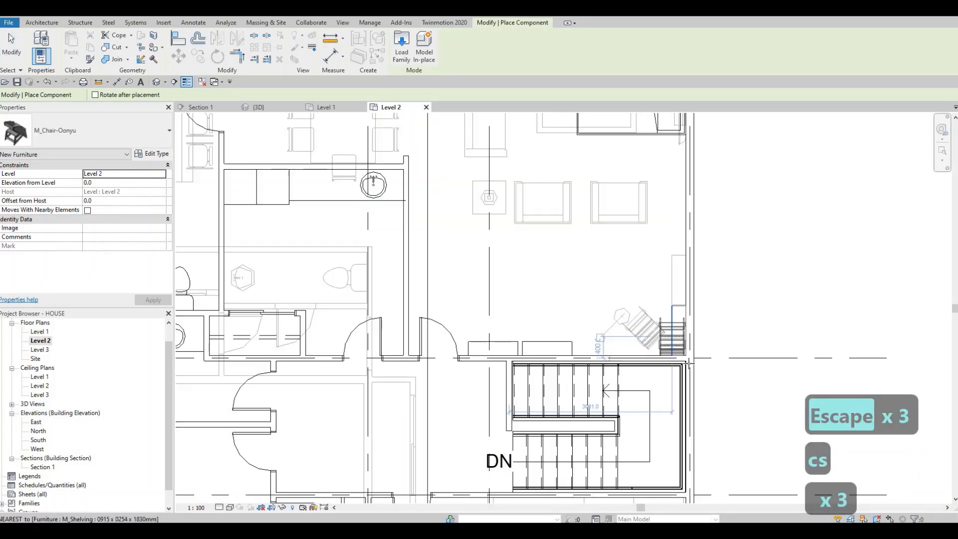
pyautogui.press('space')
pyautogui.press('space')
pyautogui.press('space')
pyautogui.press('space')
pyautogui.press('space')
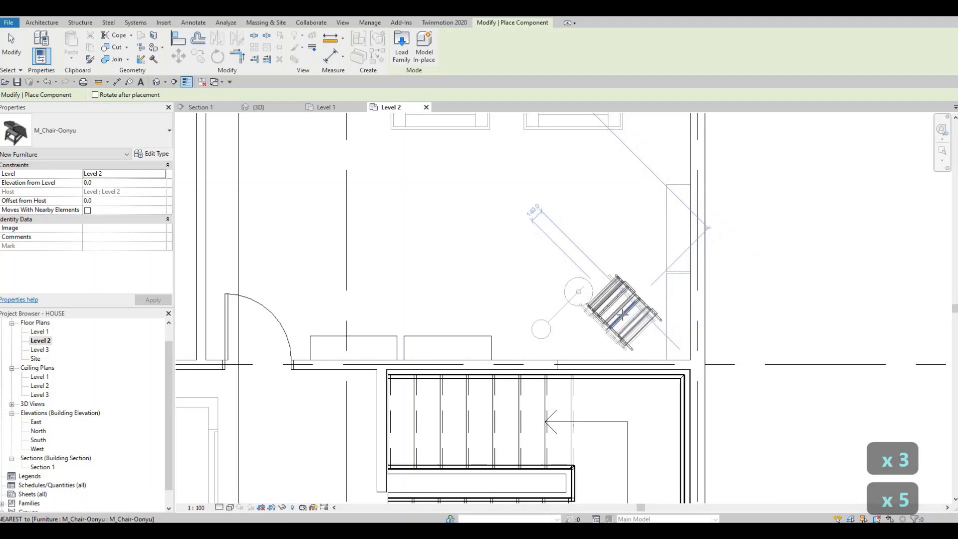
pyautogui.press('Escape')
pyautogui.press('Escape')
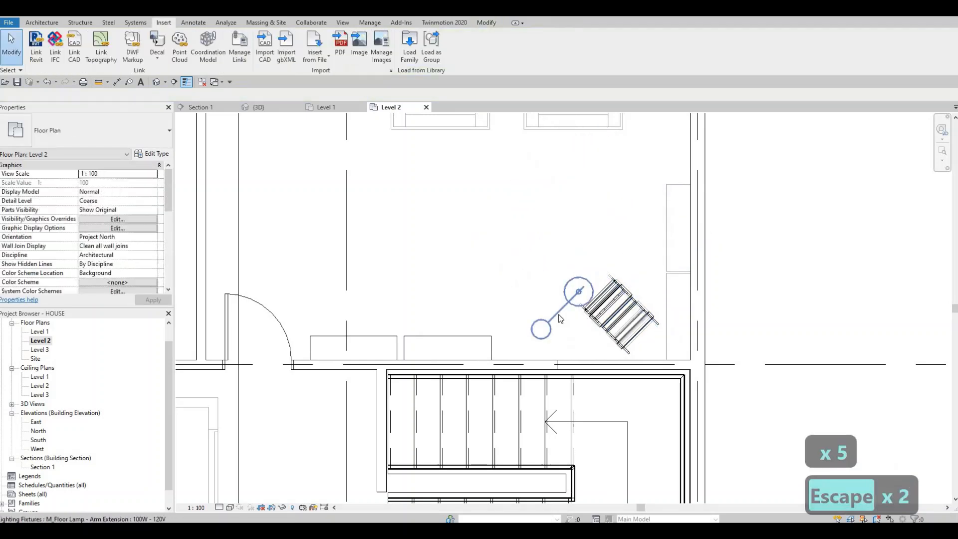
# Step: Create a similar 100W - 120V M_Floor Lamp - Arm Extension beside the corner chair, angled to match the underlay lamp
pyautogui.click(563, 330)
pyautogui.press('c')
pyautogui.press('s')
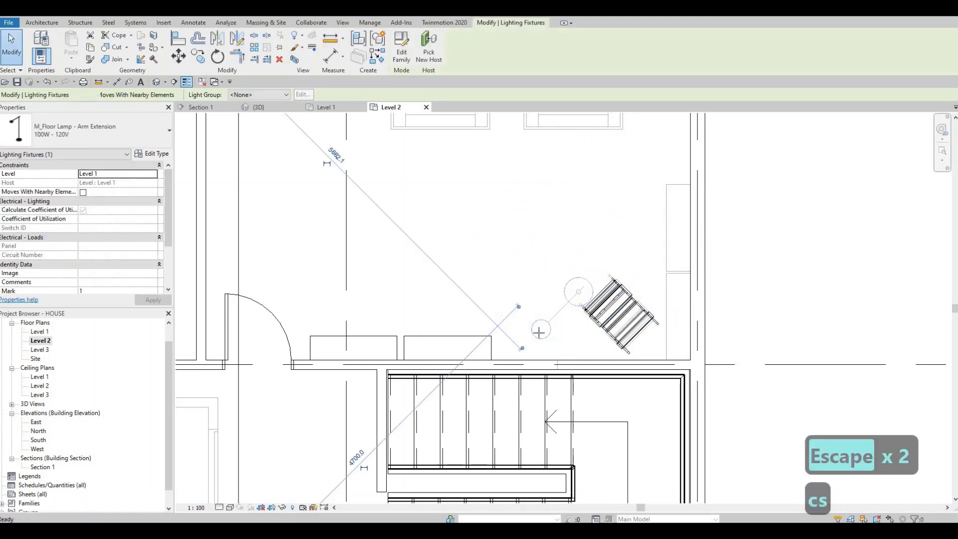
pyautogui.press('c')
pyautogui.press('s')
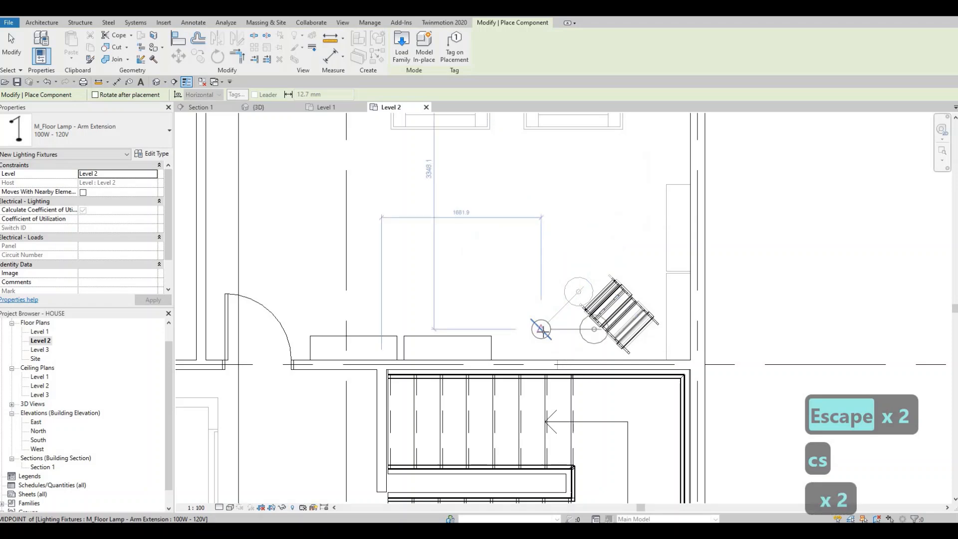
pyautogui.press('c')
pyautogui.press('s')
pyautogui.press('Escape')
pyautogui.scroll(-5, 581, 341)
pyautogui.press('Escape')
pyautogui.press('Escape')
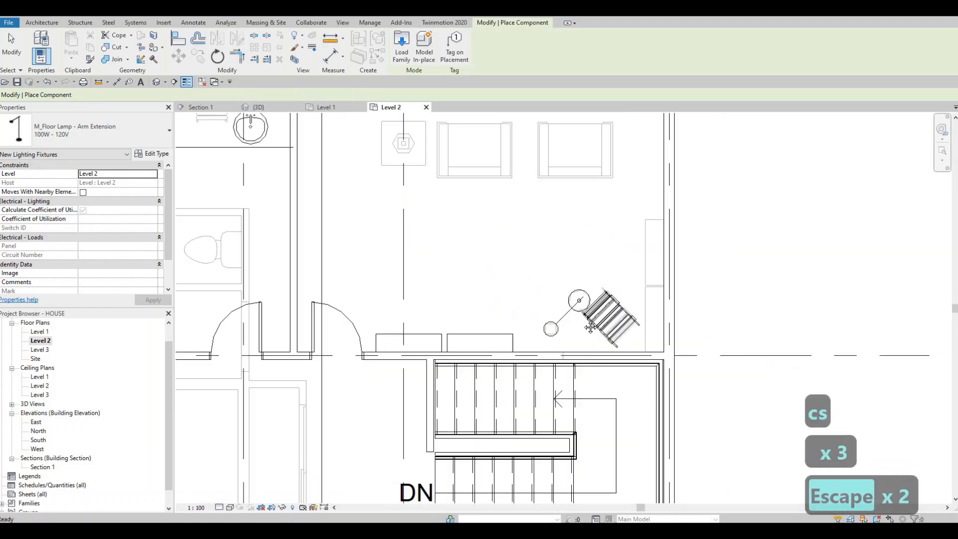
pyautogui.scroll(-2, 558, 335)
pyautogui.press('Escape')
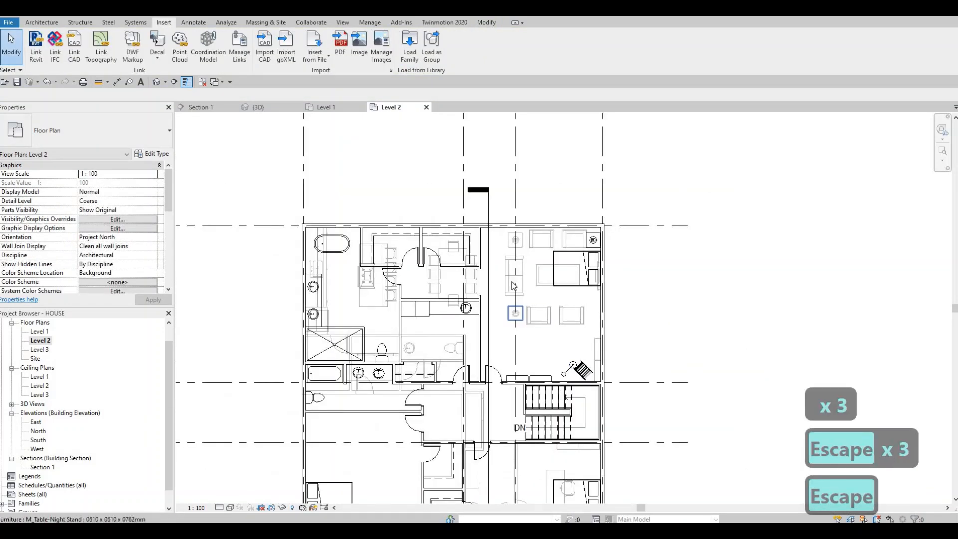
# Step: Create a similar M_Sofa-Corbu below the bed in the upper-right bedroom, about 1415 mm from the right exterior wall
pyautogui.click(511, 282)
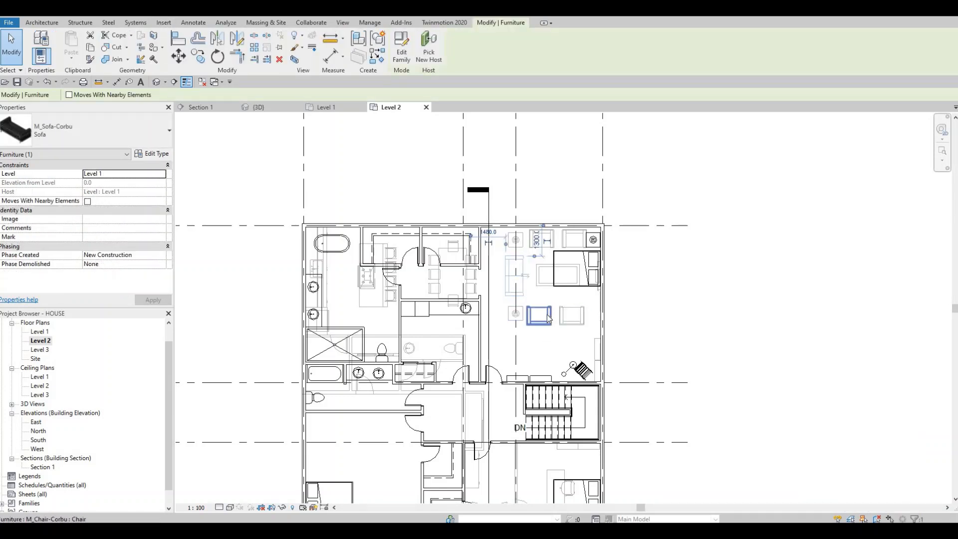
pyautogui.press('c')
pyautogui.press('s')
pyautogui.scroll(4, 554, 324)
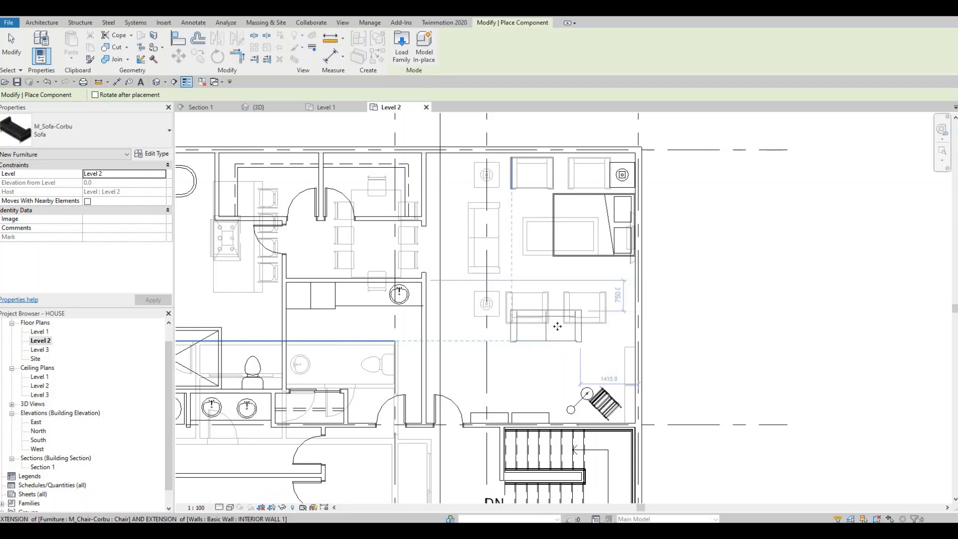
pyautogui.click(557, 326)
pyautogui.press('Escape')
pyautogui.press('Escape')
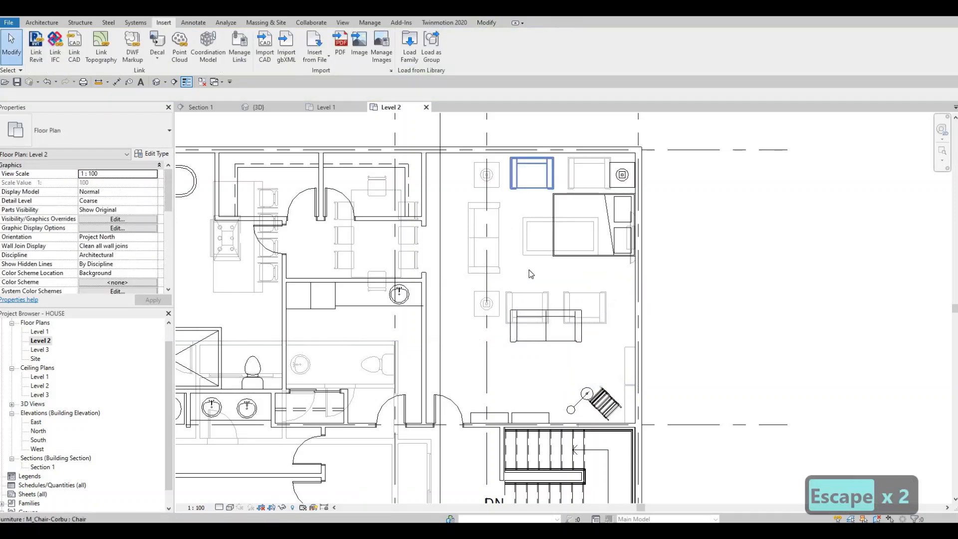
pyautogui.click(531, 188)
pyautogui.press('c')
pyautogui.press('s')
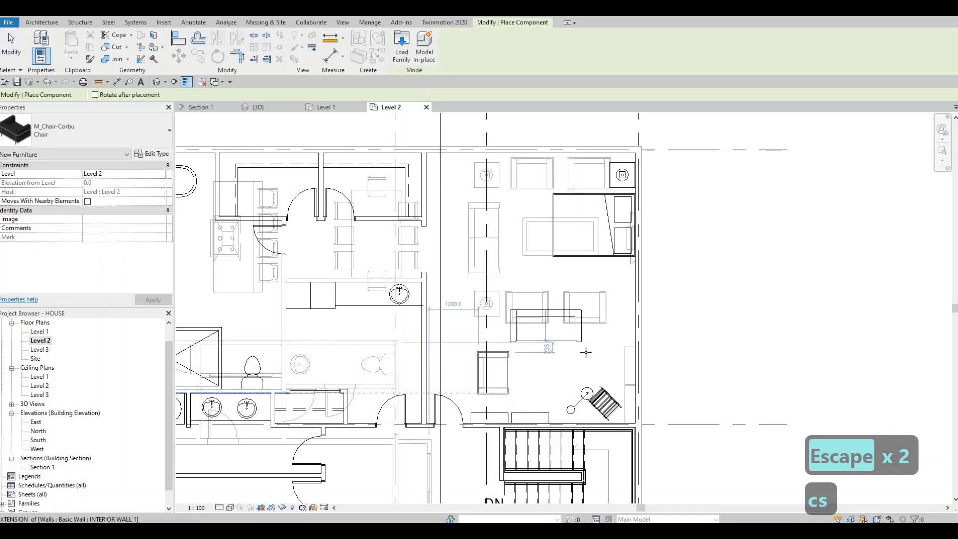
pyautogui.press('Escape')
pyautogui.press('Escape')
# Step: Set the Level 2 plan's underlay base level to None
pyautogui.moveTo(528, 389); pyautogui.dragTo(518, 375, button='middle')
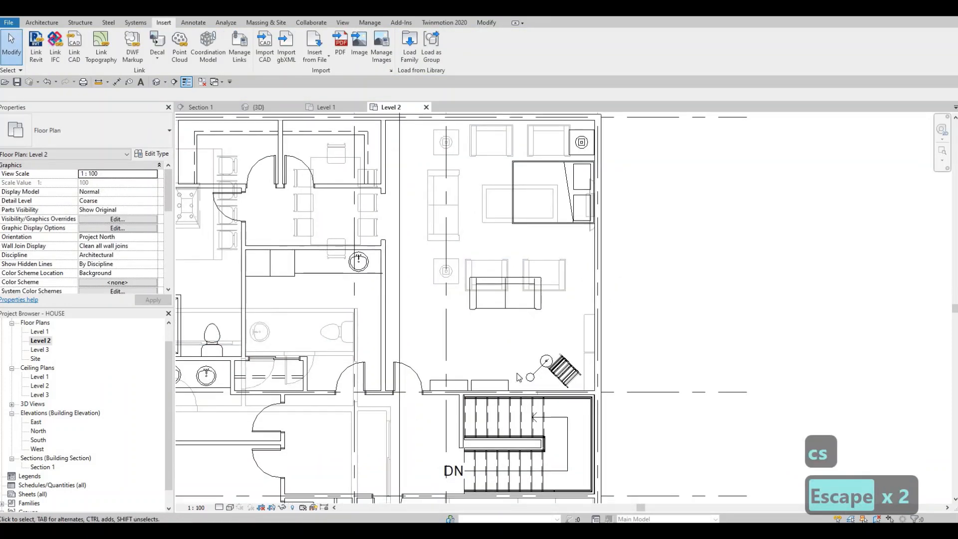
pyautogui.moveTo(590, 284); pyautogui.dragTo(578, 329, button='middle')
pyautogui.scroll(-2, 586, 307)
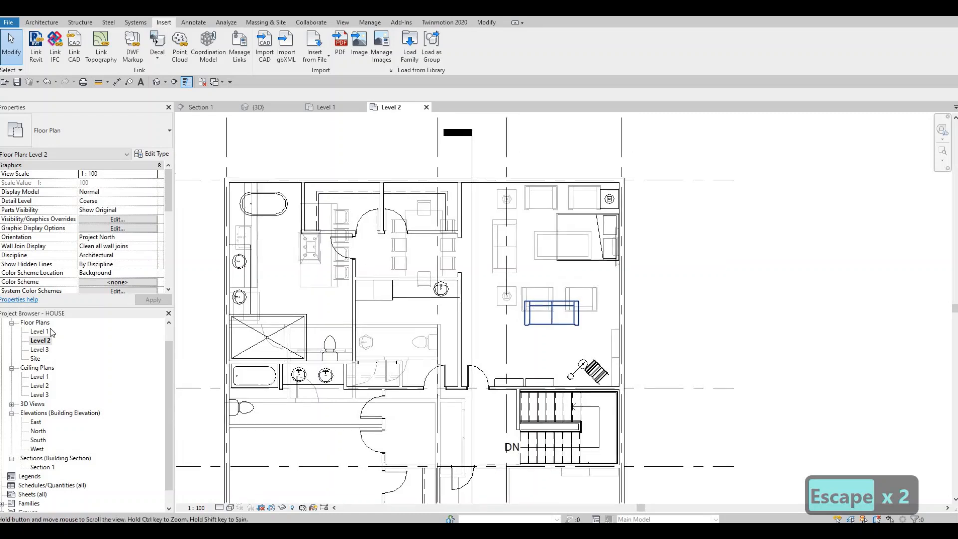
pyautogui.scroll(-5, 80, 256)
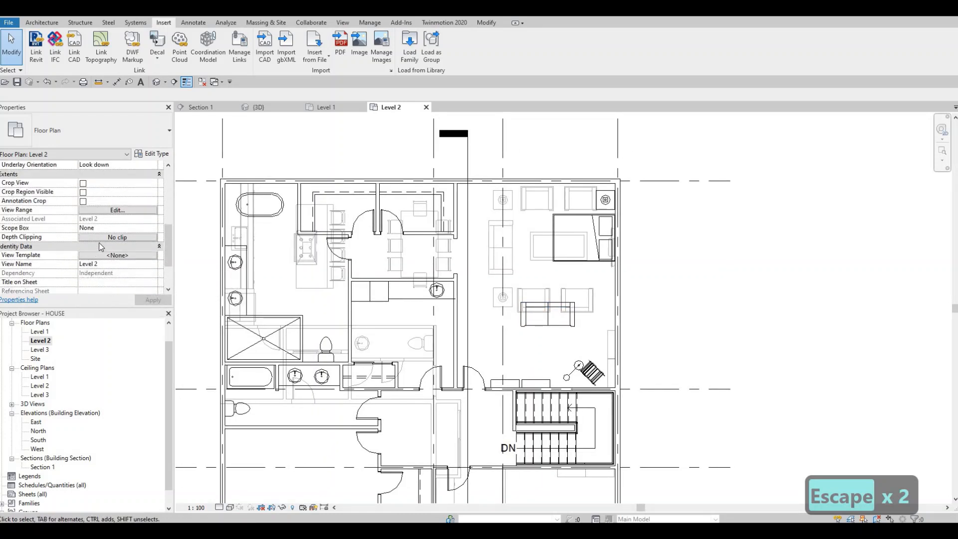
pyautogui.scroll(-3, 98, 243)
pyautogui.scroll(6, 106, 229)
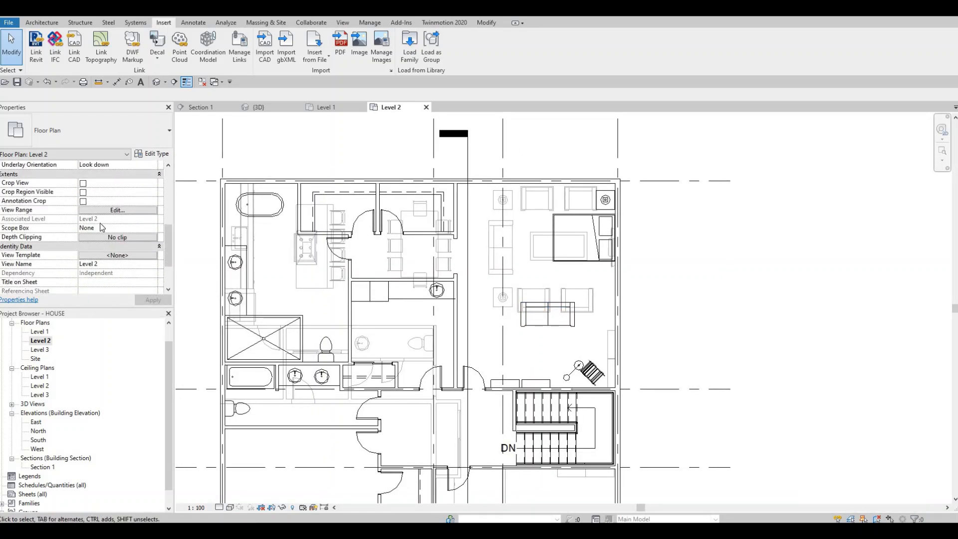
pyautogui.scroll(-3, 118, 255)
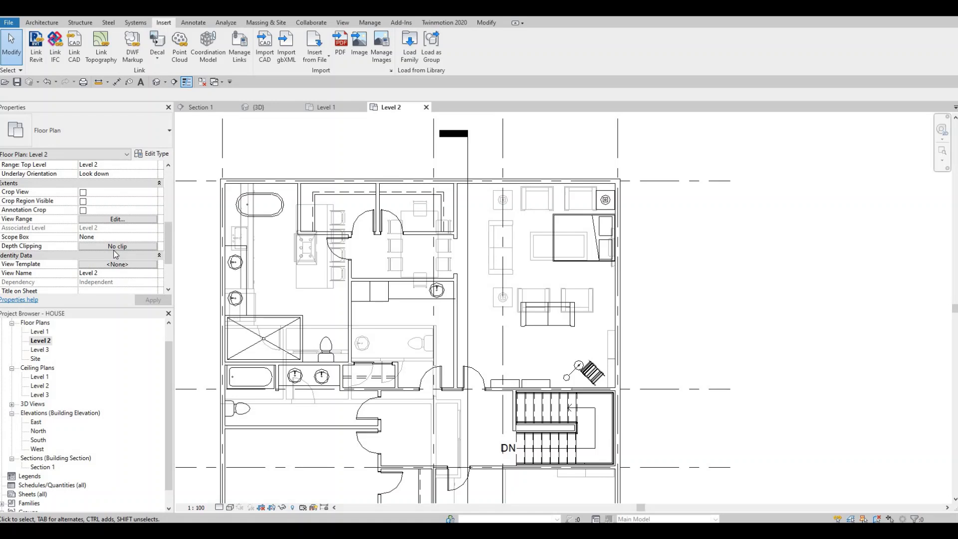
pyautogui.scroll(5, 110, 247)
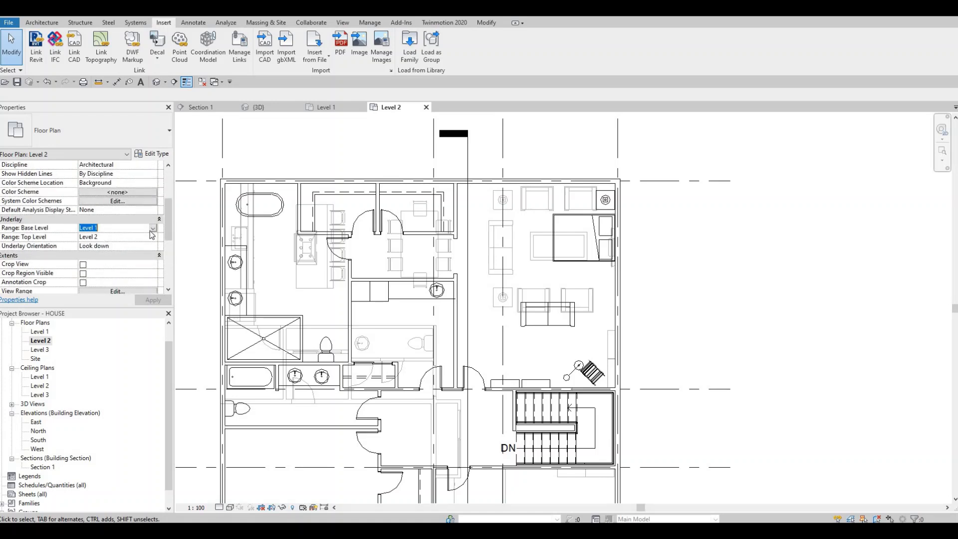
pyautogui.click(153, 228)
pyautogui.click(88, 236)
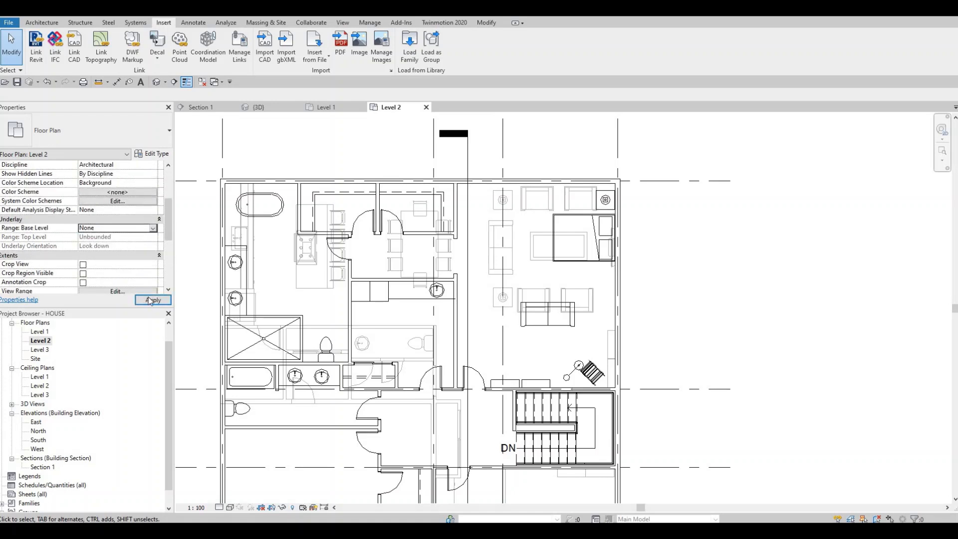
pyautogui.press('Escape')
# Step: Nudge the M_Chair-Oonyu in the upper-right bedroom's corner slightly to the right, away from the floor lamp
pyautogui.scroll(-2, 543, 327)
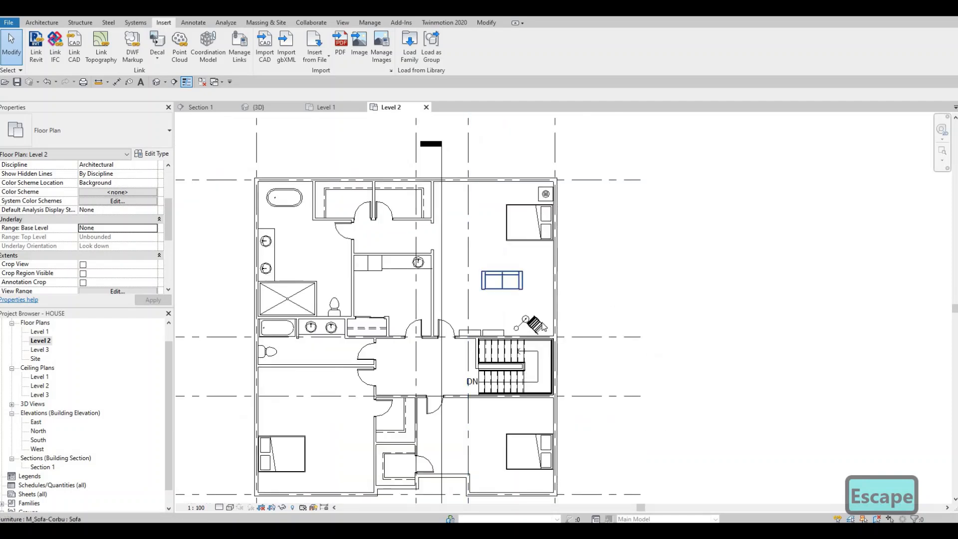
pyautogui.click(533, 325)
pyautogui.press('Escape')
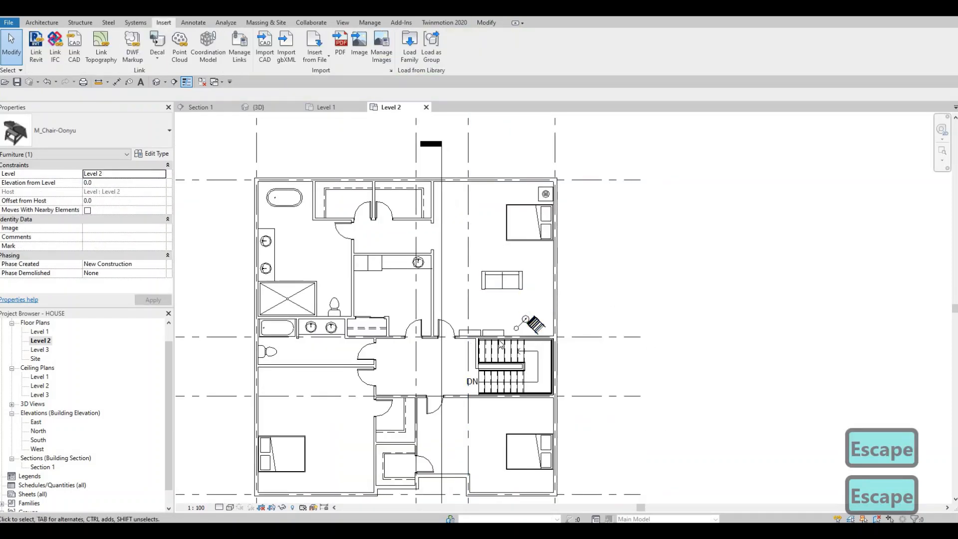
pyautogui.scroll(1, 499, 324)
pyautogui.scroll(2, 529, 359)
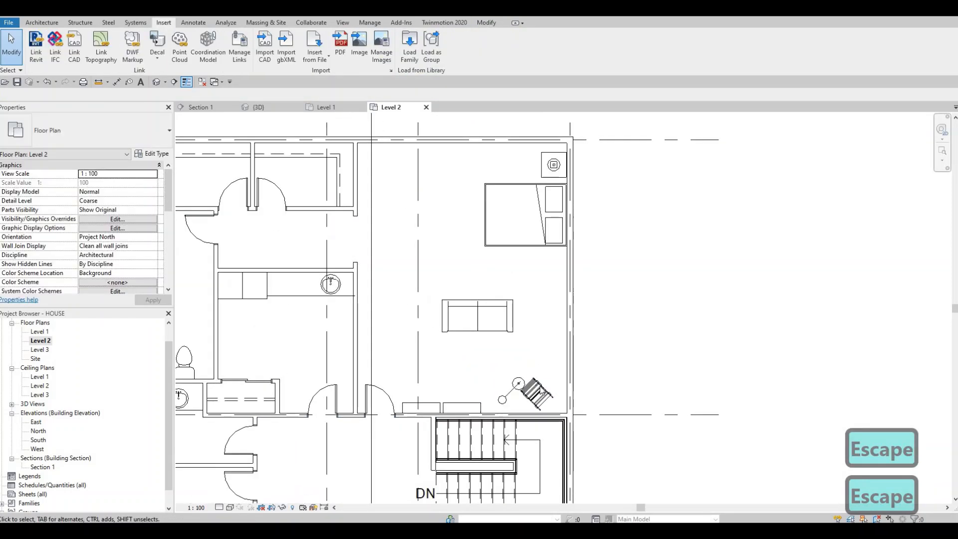
pyautogui.click(541, 390)
pyautogui.press('Right')
pyautogui.press('Right')
pyautogui.press('Right')
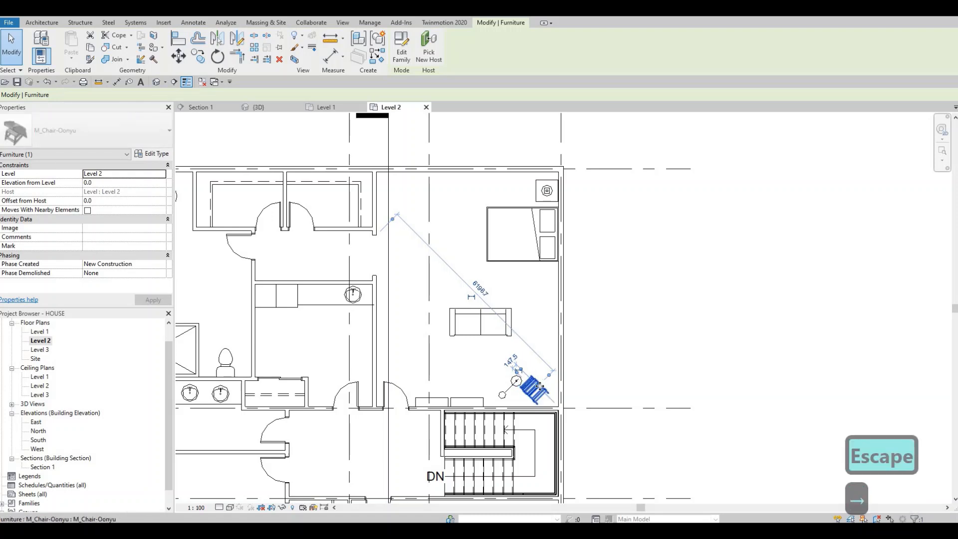
pyautogui.press('Escape')
pyautogui.press('Escape')
pyautogui.scroll(-4, 542, 390)
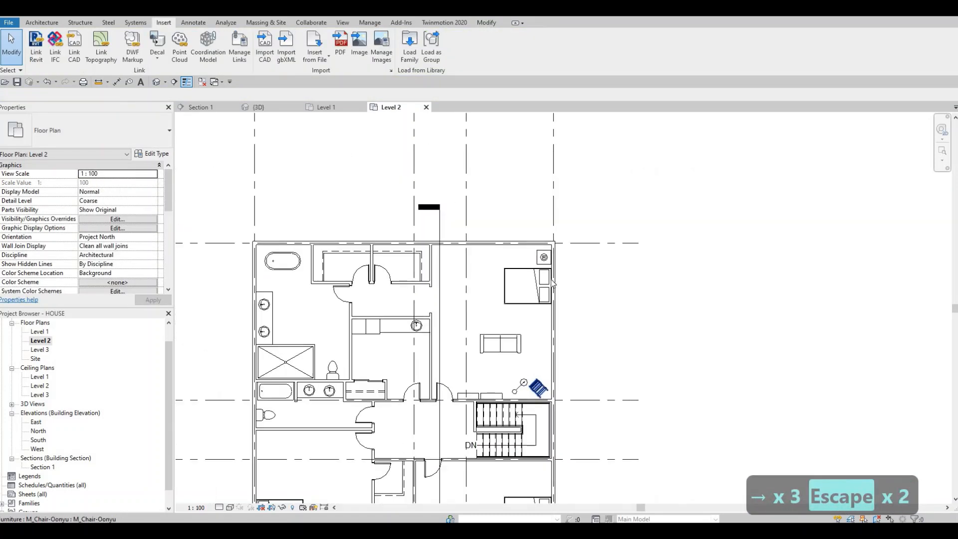
# Step: Rotate the upper-right bedroom's sofa 90° and move it down and left so its back sits along the vertical grid line
pyautogui.moveTo(544, 309); pyautogui.dragTo(538, 281, button='middle')
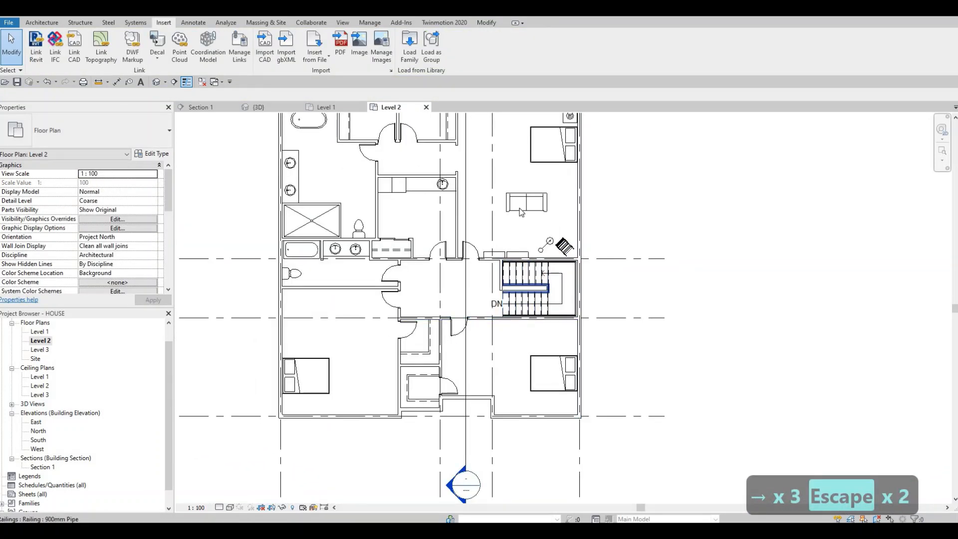
pyautogui.click(502, 201)
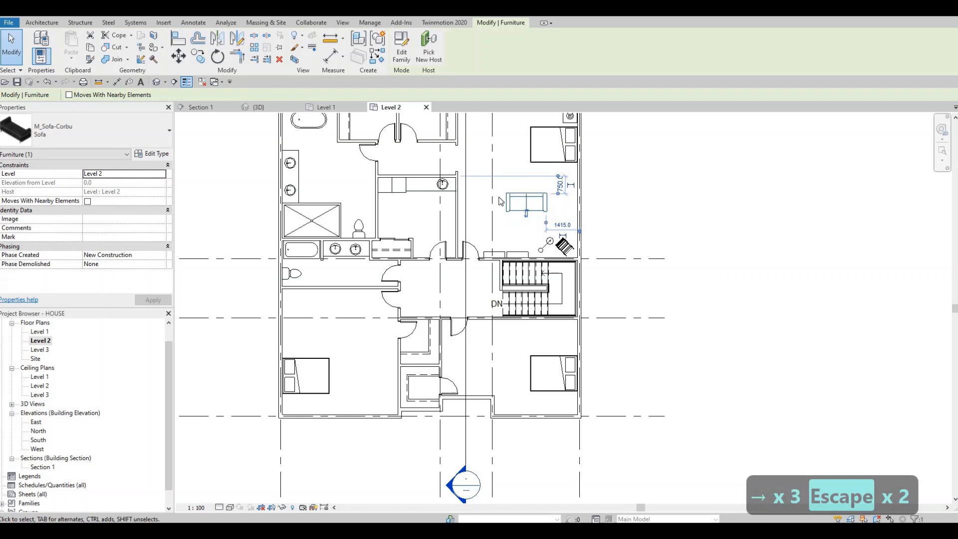
pyautogui.press('r')
pyautogui.press('o')
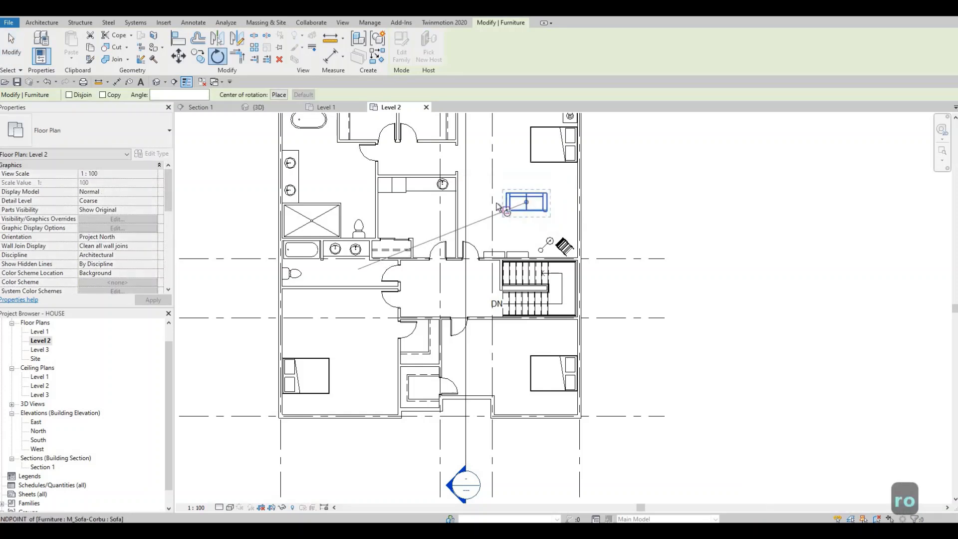
pyautogui.click(494, 202)
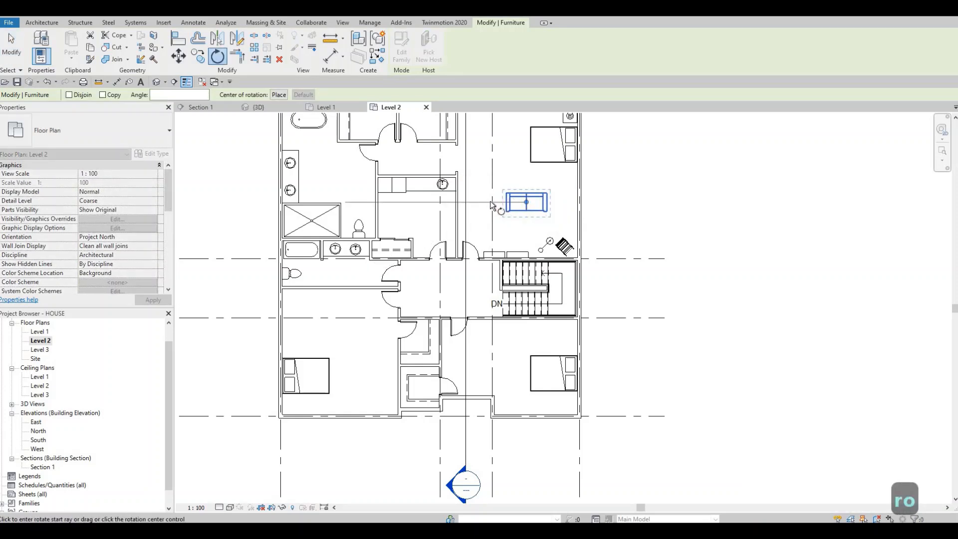
pyautogui.click(520, 232)
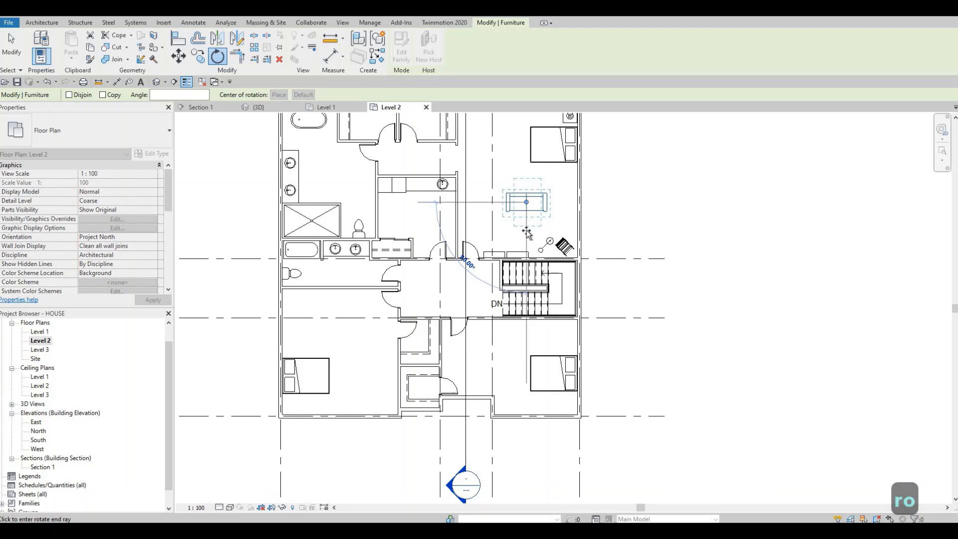
pyautogui.click(529, 233)
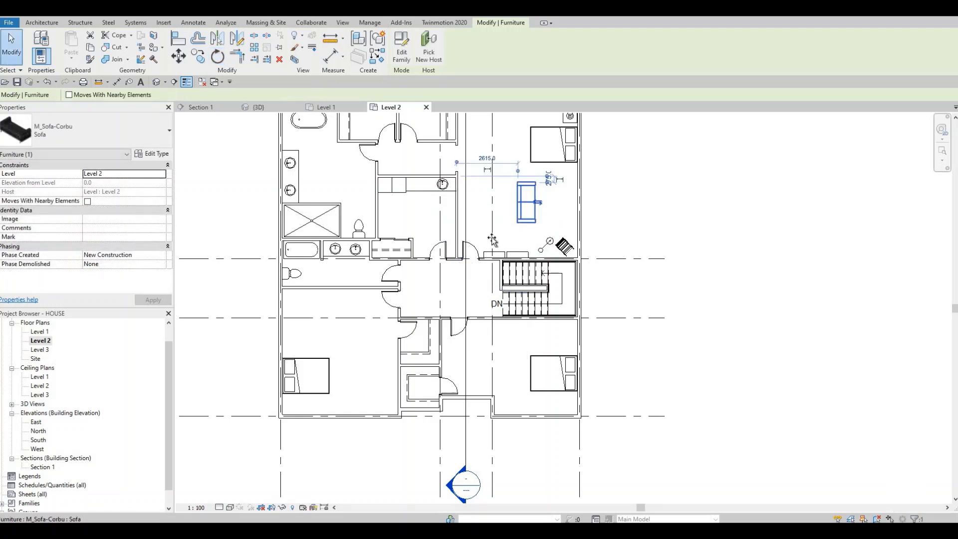
pyautogui.moveTo(524, 220); pyautogui.dragTo(498, 239)
pyautogui.press('Escape')
pyautogui.scroll(4, 499, 232)
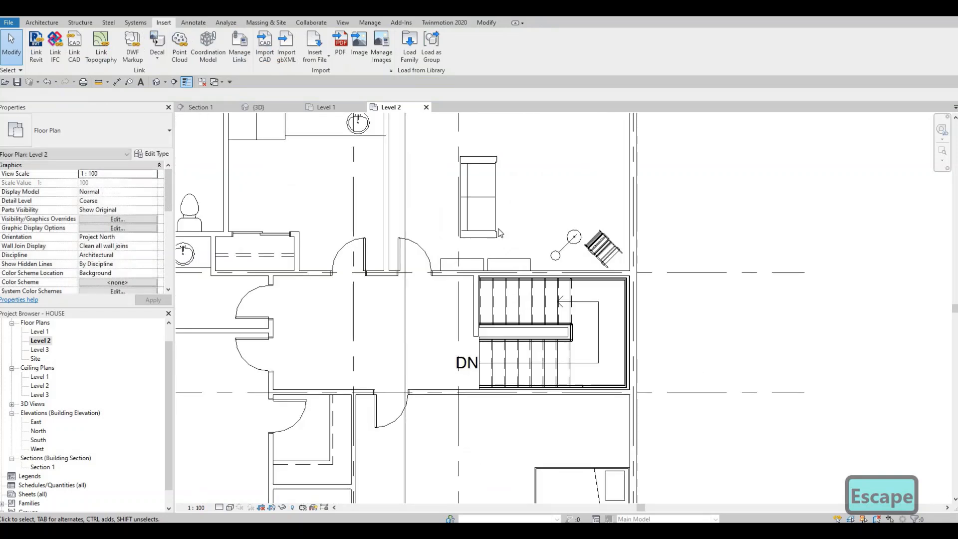
# Step: Nudge the two M_Shelving units in the upper-right bedroom to the right along the wall above the stairs
pyautogui.click(475, 267)
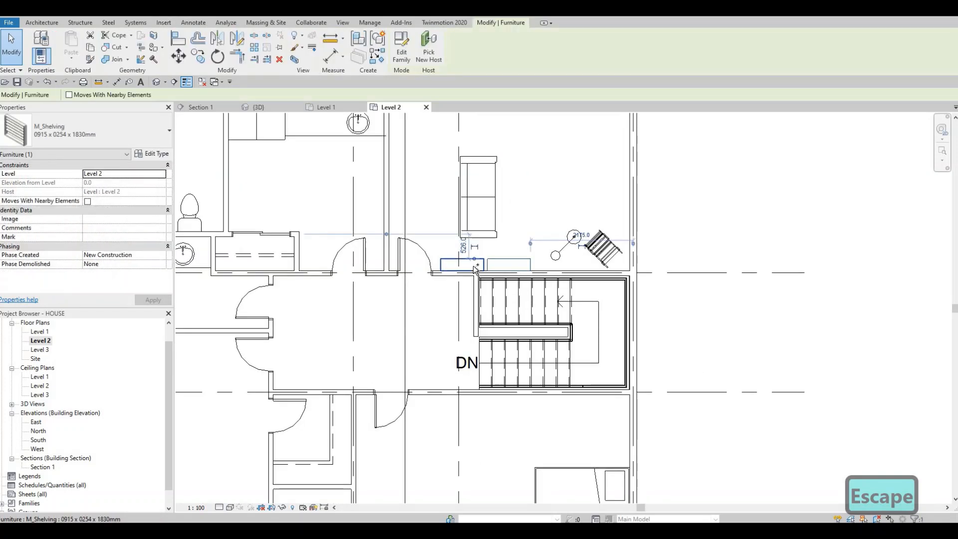
pyautogui.press('Right')
pyautogui.press('Right')
pyautogui.press('Right')
pyautogui.press('Right')
pyautogui.press('Right')
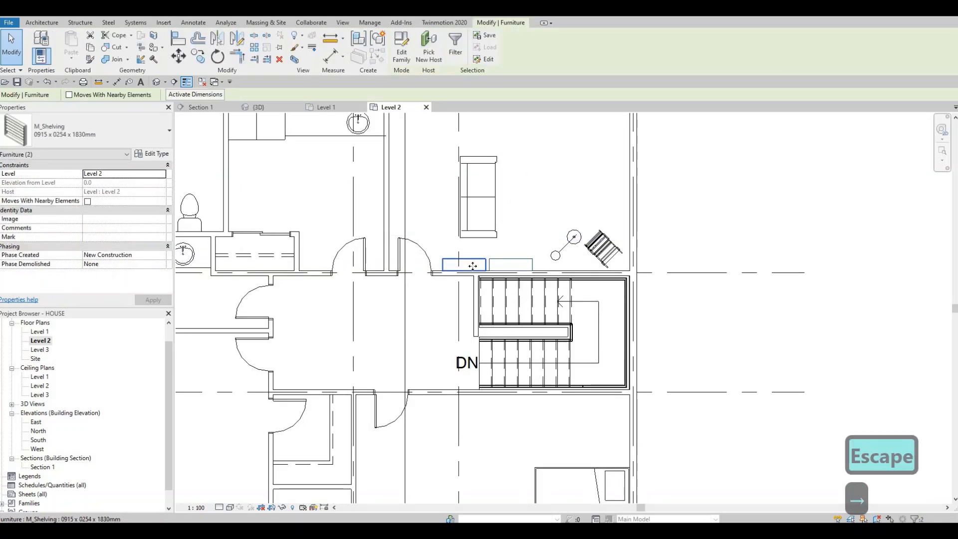
pyautogui.press('Right')
pyautogui.press('Right')
pyautogui.press('Right')
pyautogui.press('Right')
pyautogui.press('Right')
pyautogui.press('Right')
pyautogui.press('Right')
pyautogui.press('Right')
pyautogui.press('Right')
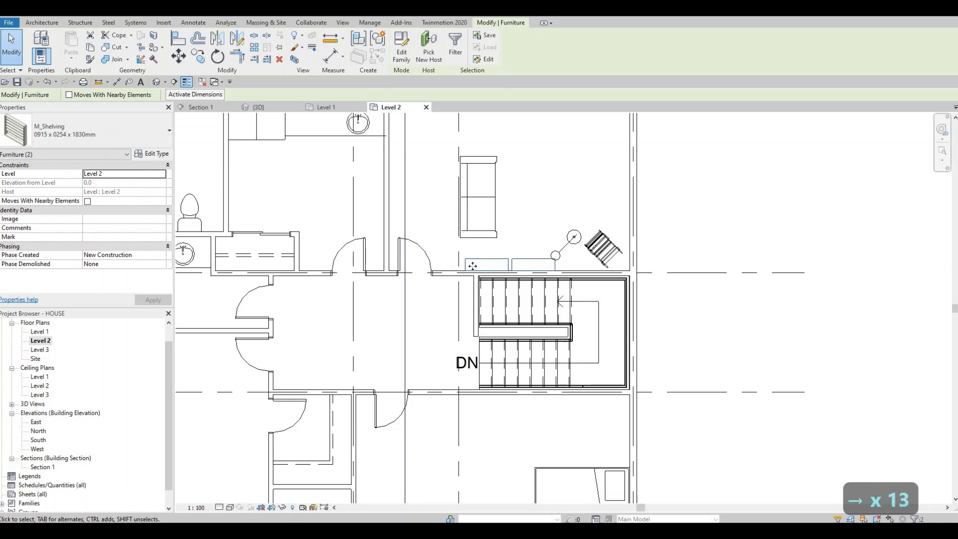
pyautogui.press('Escape')
pyautogui.press('Escape')
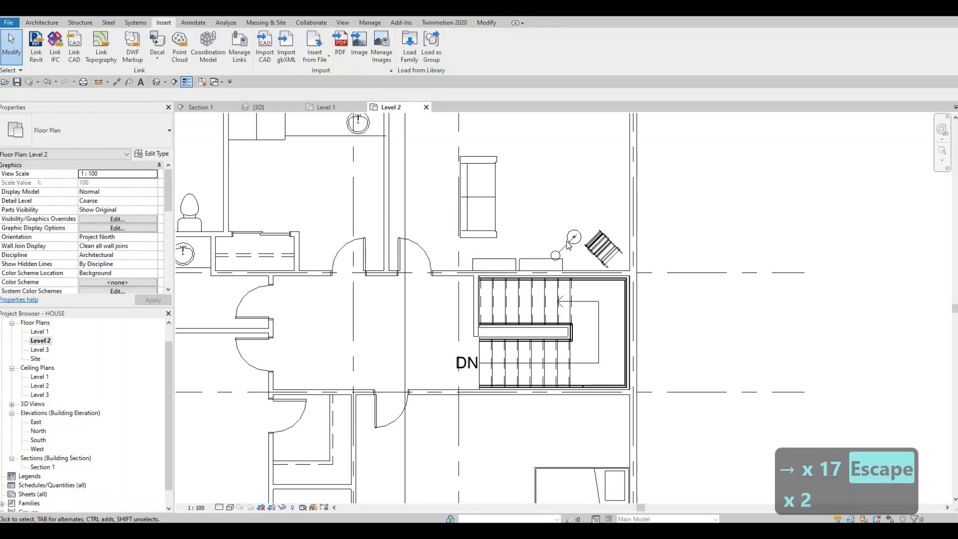
# Step: Rotate the upper-right bedroom's floor lamp 180° and move it to the corner chair's upper right, near the exterior wall
pyautogui.click(487, 200)
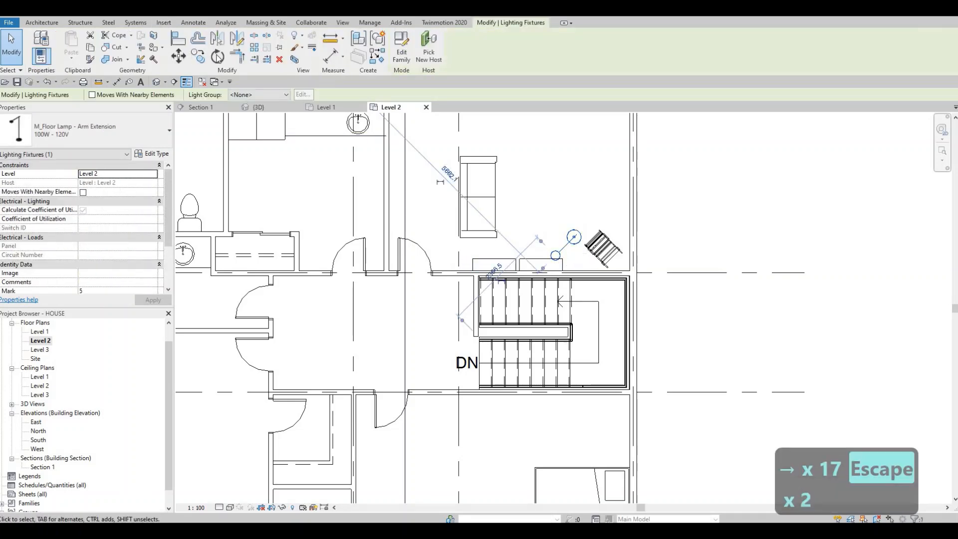
pyautogui.press('r')
pyautogui.press('o')
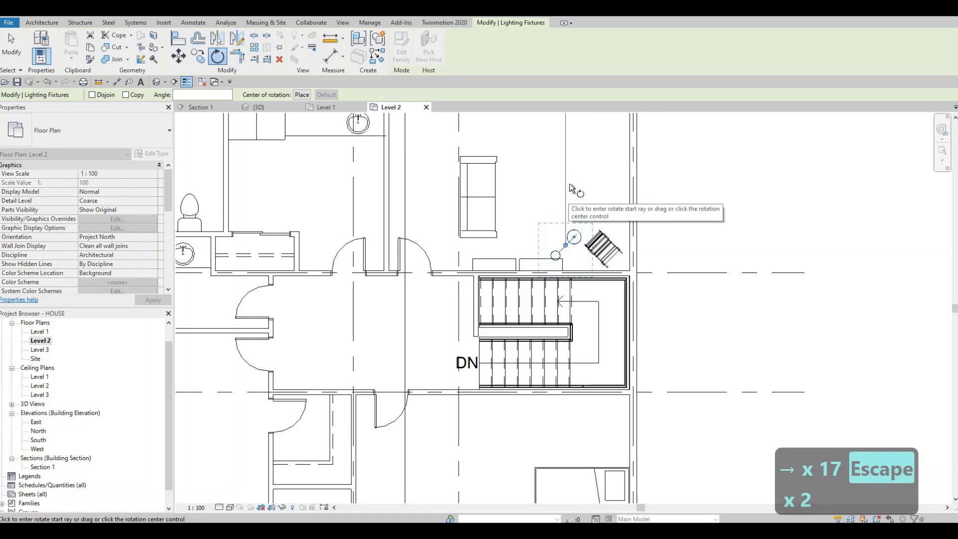
pyautogui.click(567, 182)
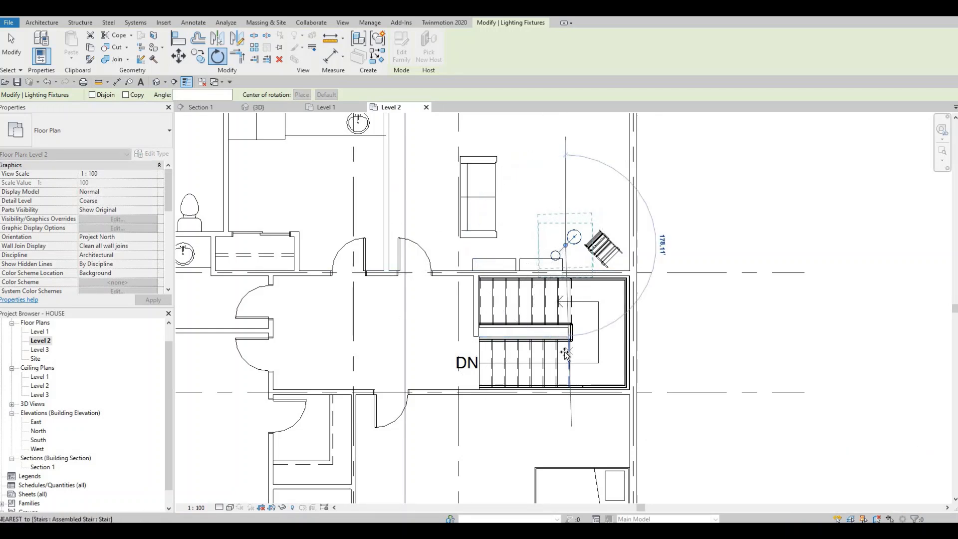
pyautogui.click(578, 257)
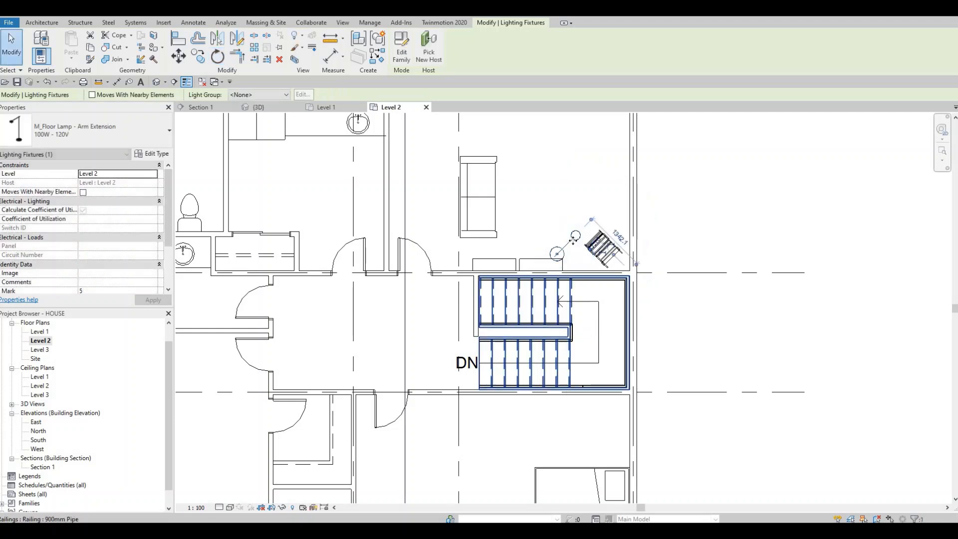
pyautogui.moveTo(619, 218); pyautogui.dragTo(620, 212)
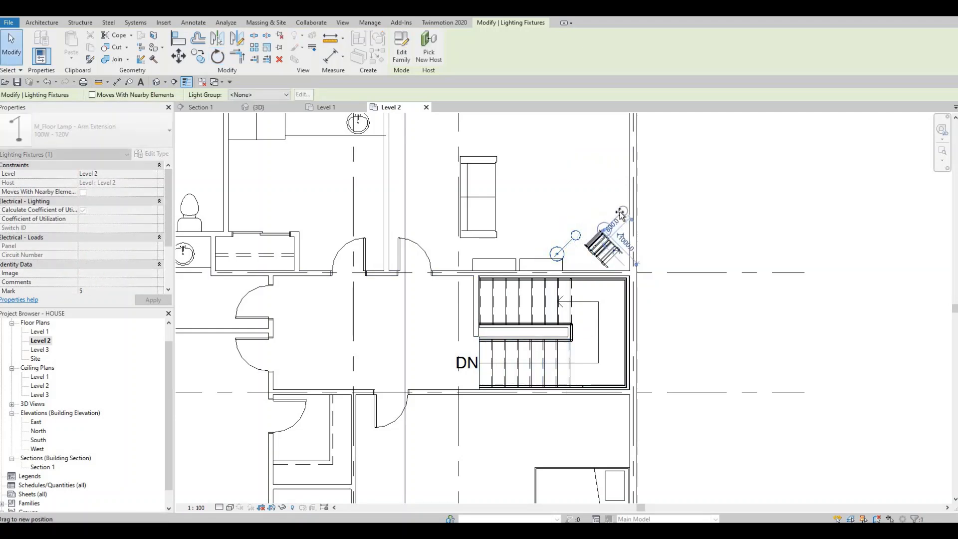
# Step: Shift the M_Chair-Oonyu in the bedroom corner slightly up so it sits closer under the floor lamp
pyautogui.moveTo(618, 256); pyautogui.dragTo(619, 245)
pyautogui.press('Escape')
pyautogui.click(618, 240)
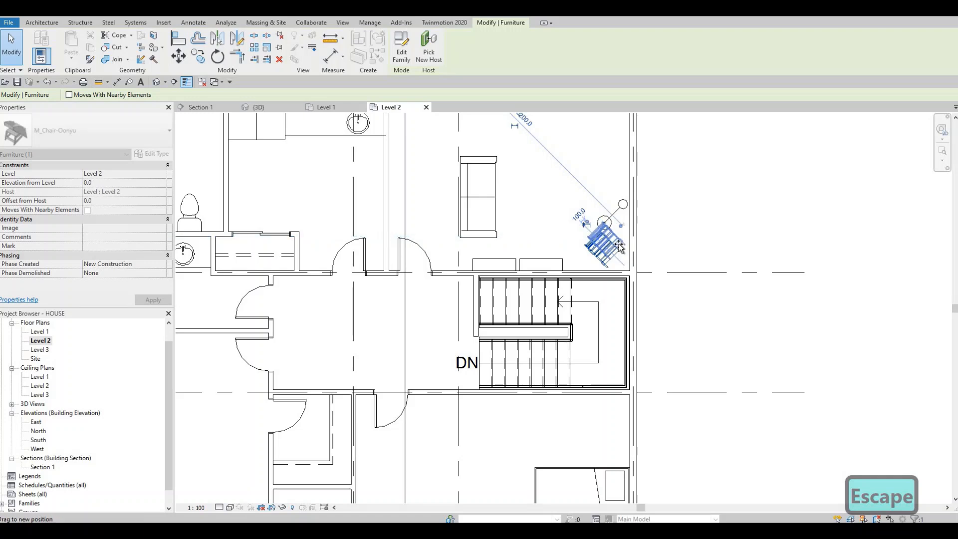
pyautogui.press('Escape')
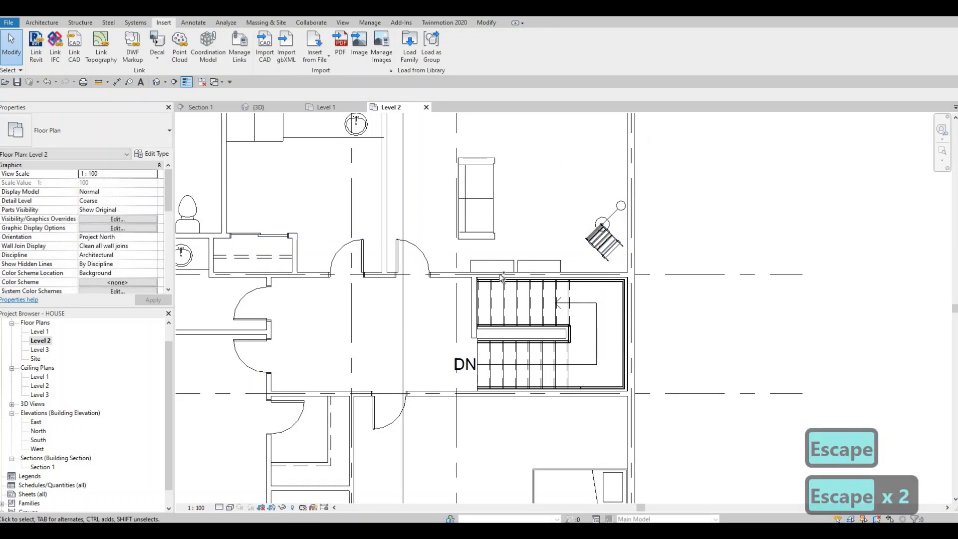
# Step: Move the pair of shelving units further right along the stair wall, towards the corner chair
pyautogui.click(512, 269)
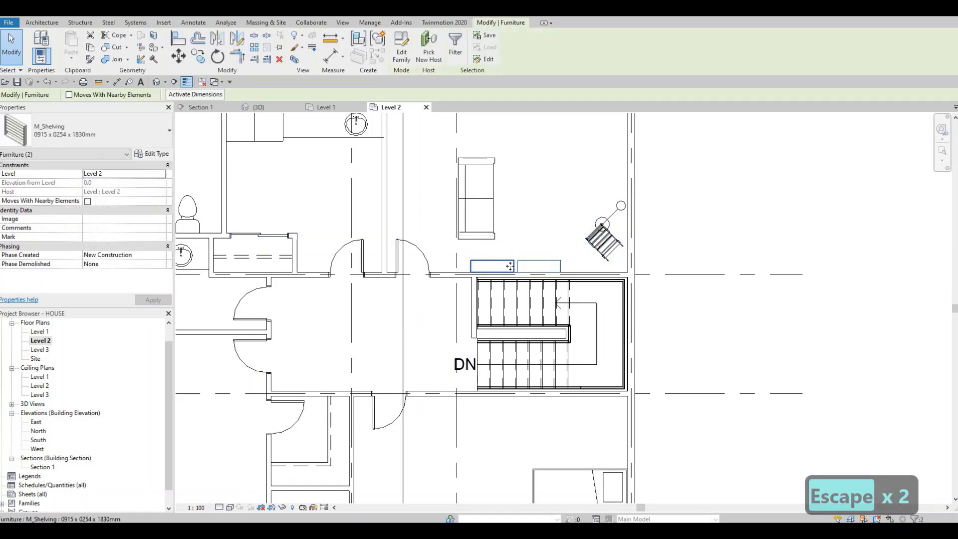
pyautogui.press('Right')
pyautogui.press('Right')
pyautogui.press('Escape')
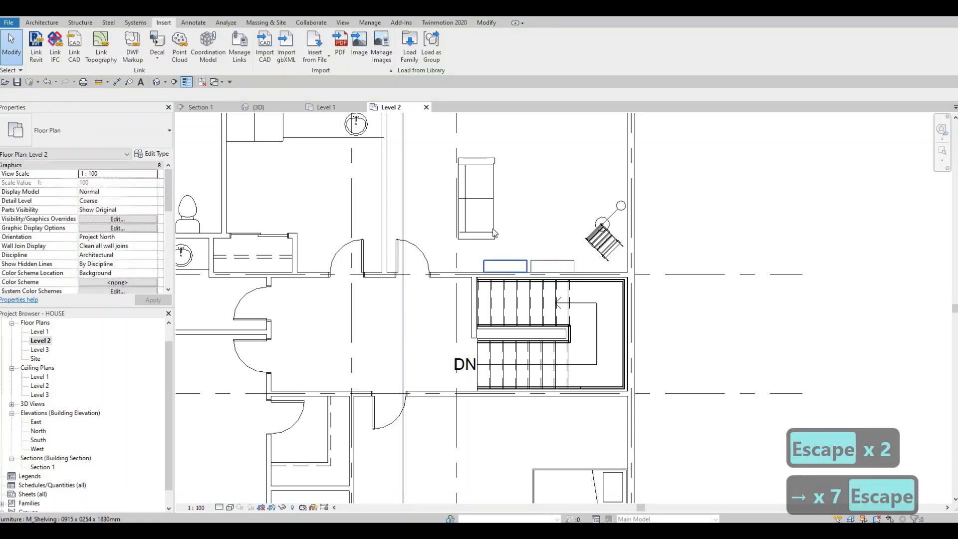
# Step: Nudge the M_Sofa-Corbu slightly right and down so its back clears the vertical grid line
pyautogui.click(494, 232)
pyautogui.press('Down')
pyautogui.press('Down')
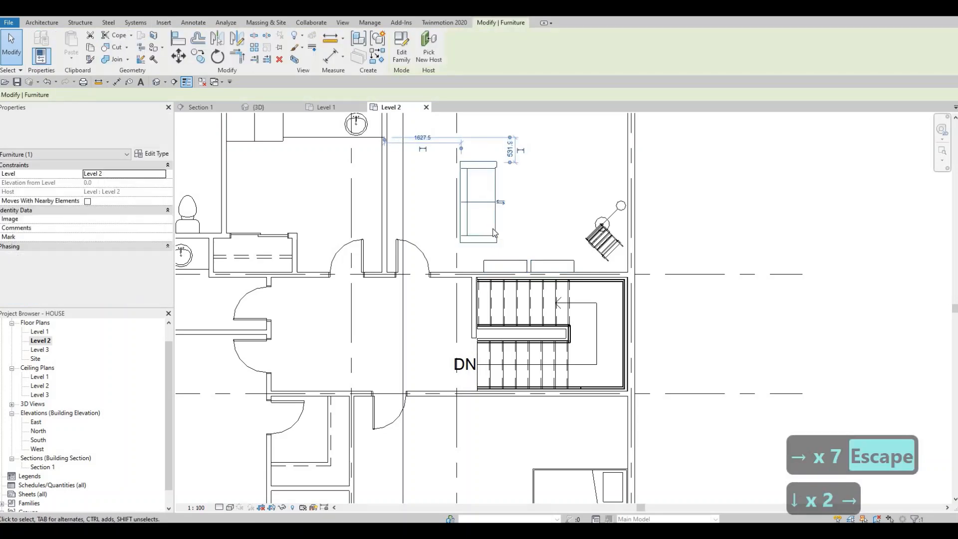
pyautogui.press('Right')
pyautogui.press('Right')
pyautogui.press('Right')
pyautogui.press('Right')
pyautogui.press('Up')
pyautogui.press('Escape')
pyautogui.press('Escape')
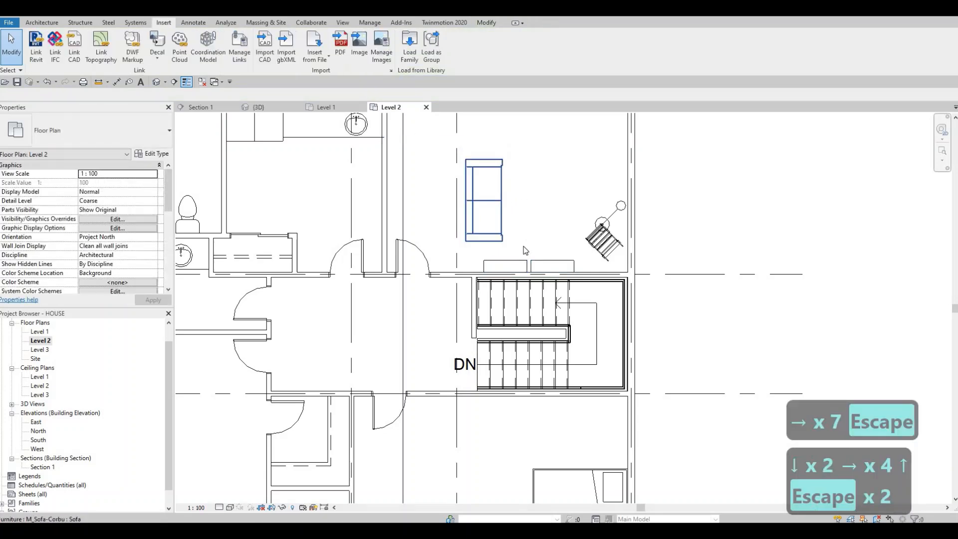
# Step: Copy the night stand and table lamp above the upper-right bedroom's bed straight down to the bed's other side
pyautogui.scroll(-3, 541, 212)
pyautogui.scroll(3, 545, 182)
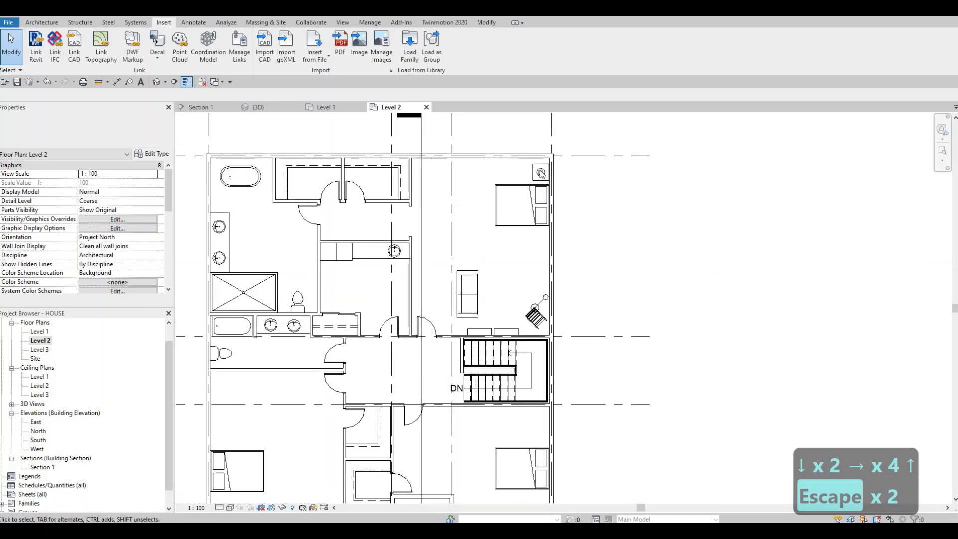
pyautogui.click(526, 169)
pyautogui.keyDown('ctrl'); pyautogui.click(510, 170); pyautogui.keyUp('ctrl')
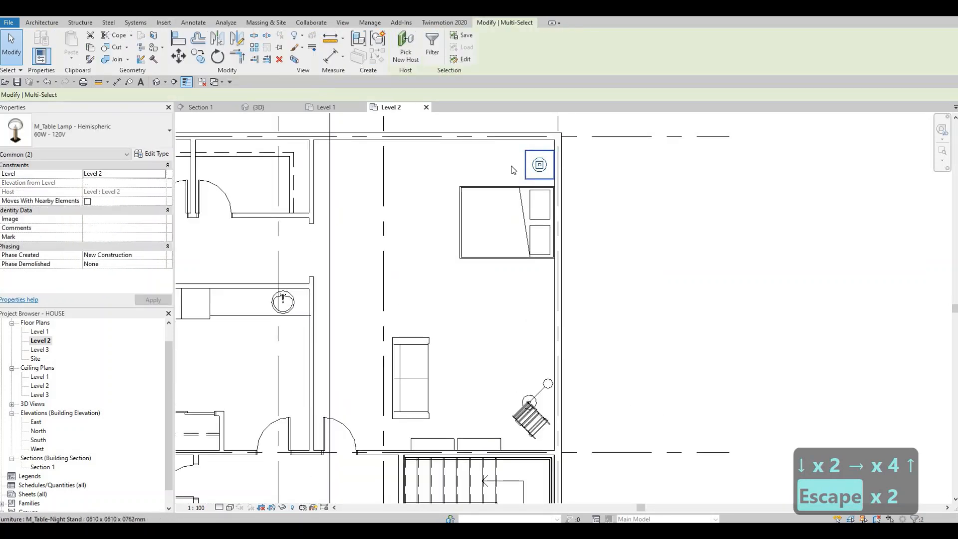
pyautogui.click(555, 175)
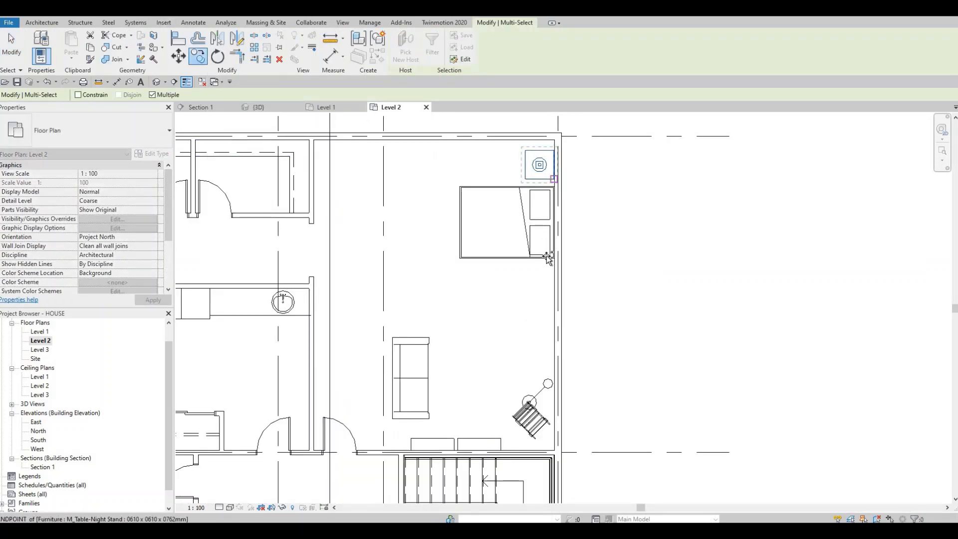
pyautogui.click(555, 290)
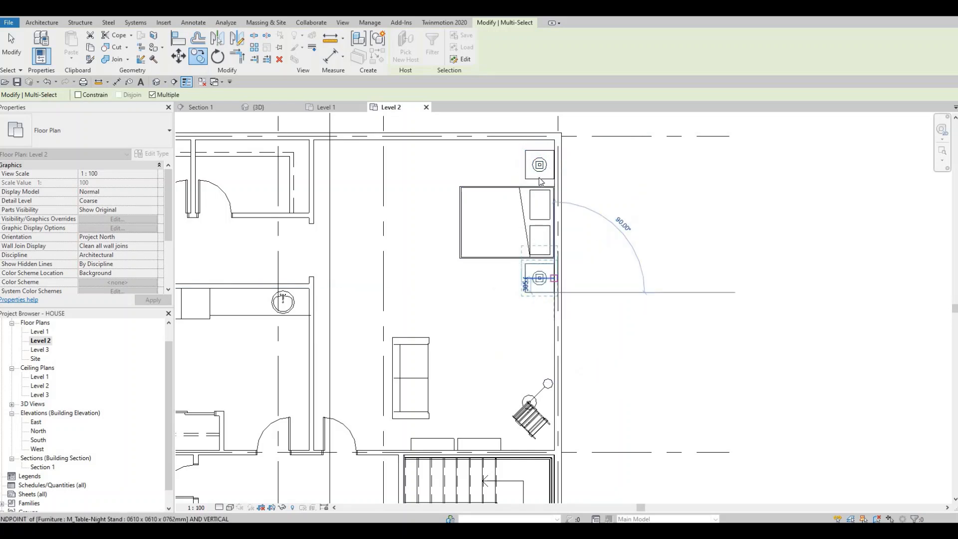
pyautogui.press('Escape')
pyautogui.press('Escape')
# Step: Nudge the night stand and table lamp above the bed down, closer to the bed's edge
pyautogui.click(539, 167)
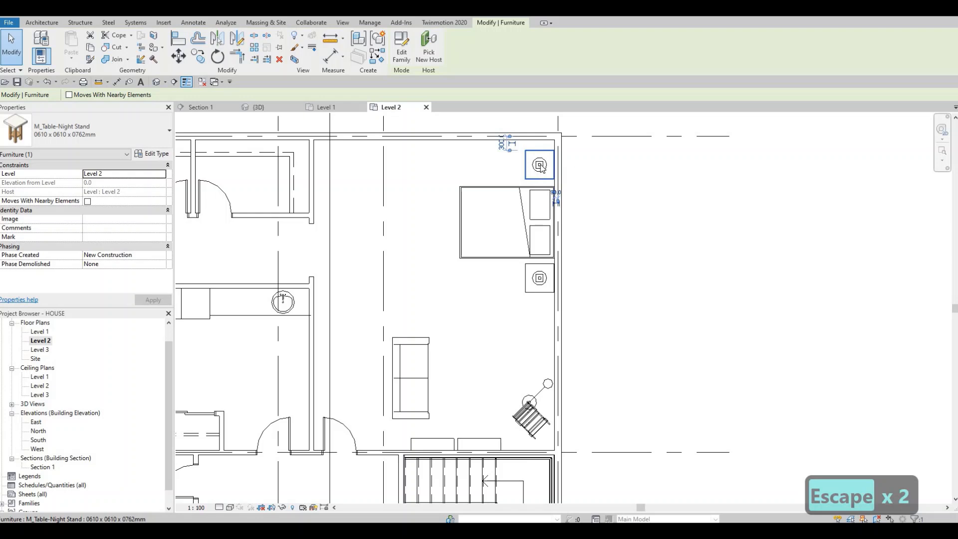
pyautogui.press('Escape')
pyautogui.press('Escape')
pyautogui.scroll(2, 540, 168)
pyautogui.click(519, 159)
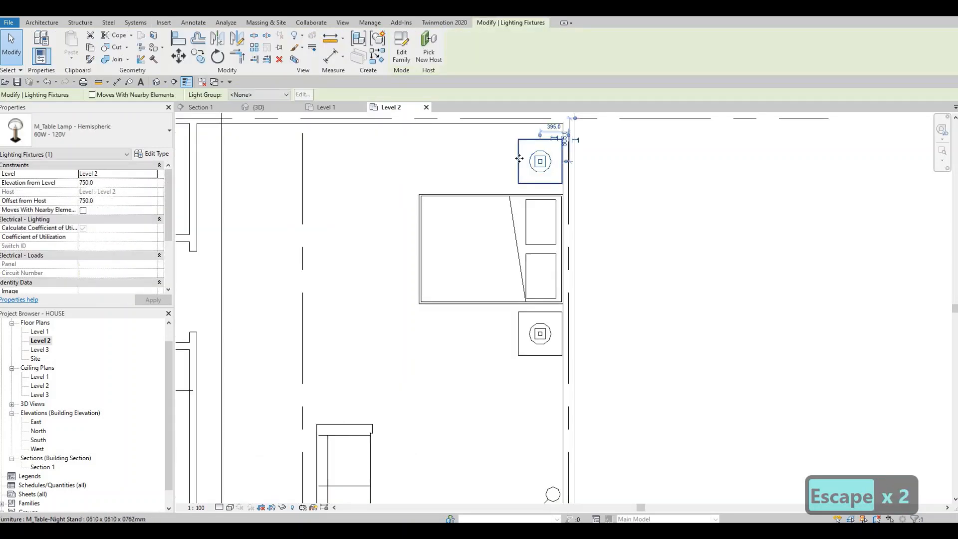
pyautogui.keyDown('ctrl'); pyautogui.click(518, 159); pyautogui.keyUp('ctrl')
pyautogui.press('Down')
pyautogui.press('Down')
pyautogui.press('Down')
pyautogui.press('Down')
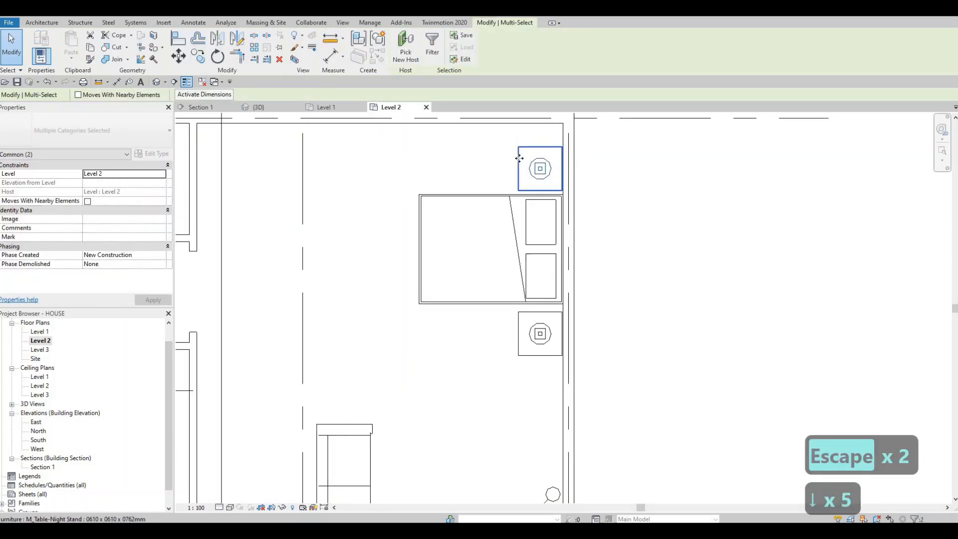
pyautogui.press('Escape')
pyautogui.press('Escape')
# Step: Nudge the copied night stand and table lamp below the bed up, closer to the bed's edge
pyautogui.click(538, 335)
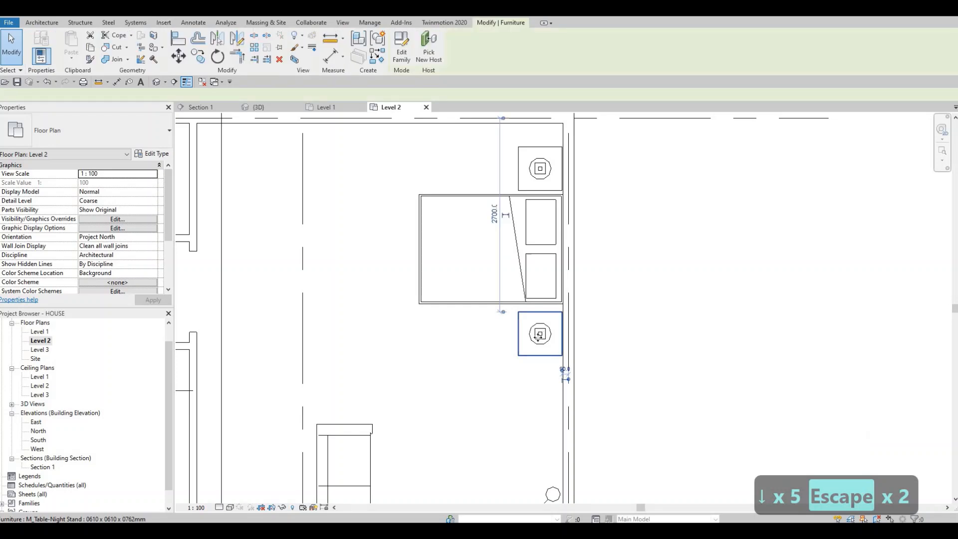
pyautogui.click(525, 346)
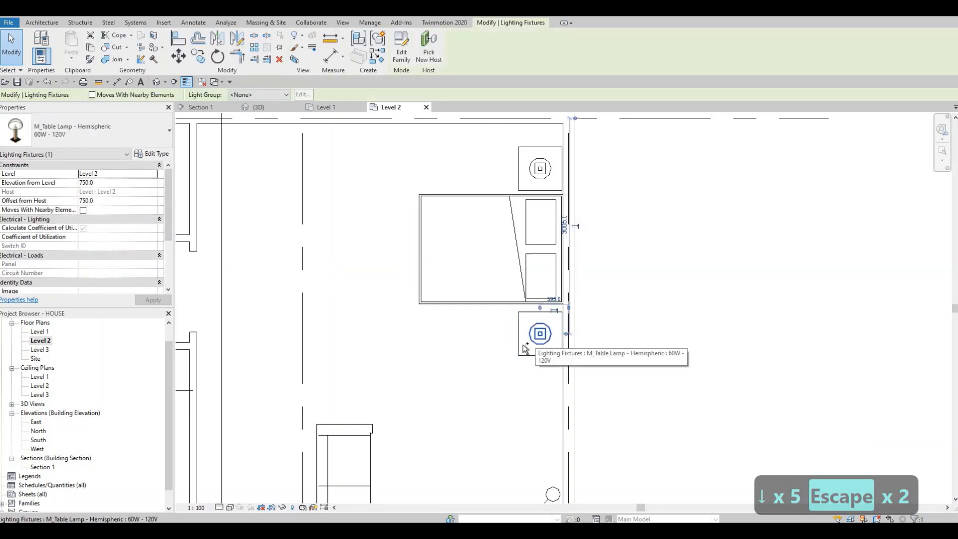
pyautogui.keyDown('ctrl'); pyautogui.click(517, 349); pyautogui.keyUp('ctrl')
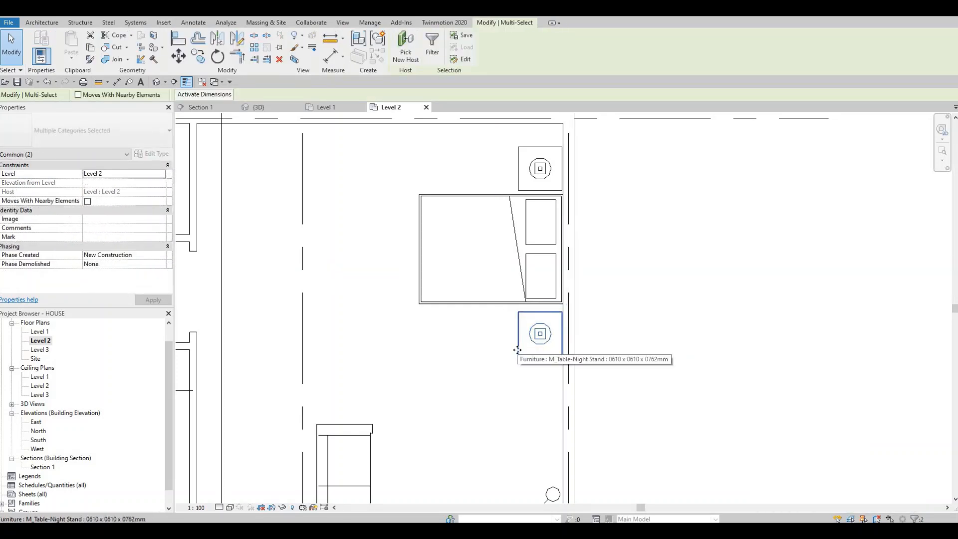
pyautogui.press('Up')
pyautogui.press('Up')
pyautogui.press('Up')
pyautogui.press('Escape')
pyautogui.press('Escape')
pyautogui.scroll(-1, 516, 347)
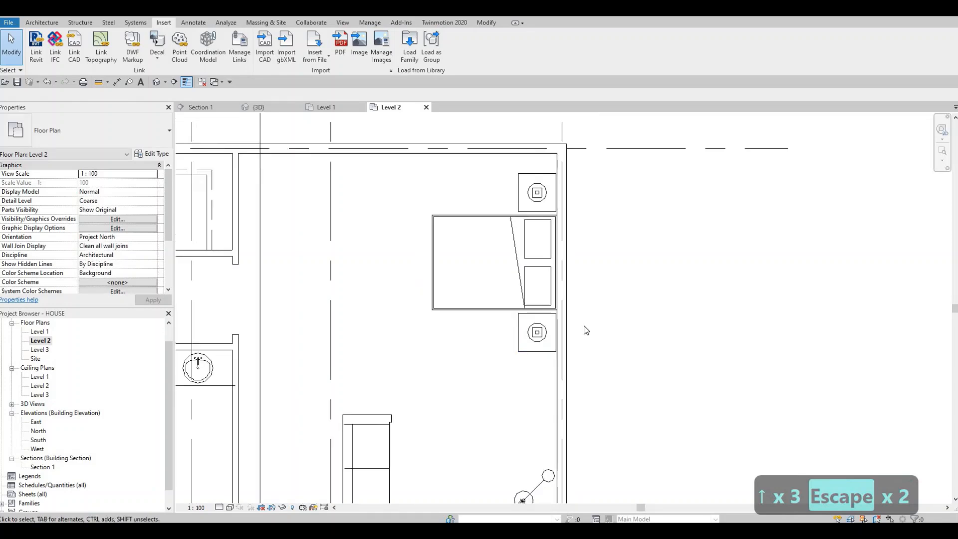
# Step: Copy both night stands and their table lamps from the upper-right bedroom to flank the bed in the lower-right bedroom
pyautogui.scroll(-4, 585, 330)
pyautogui.press('Escape')
pyautogui.press('Escape')
pyautogui.scroll(5, 573, 211)
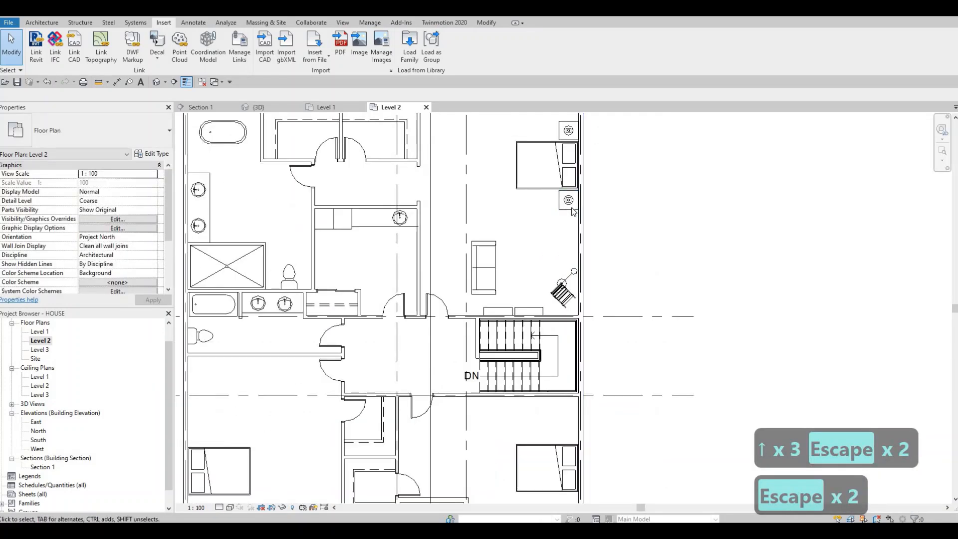
pyautogui.scroll(1, 572, 211)
pyautogui.click(566, 209)
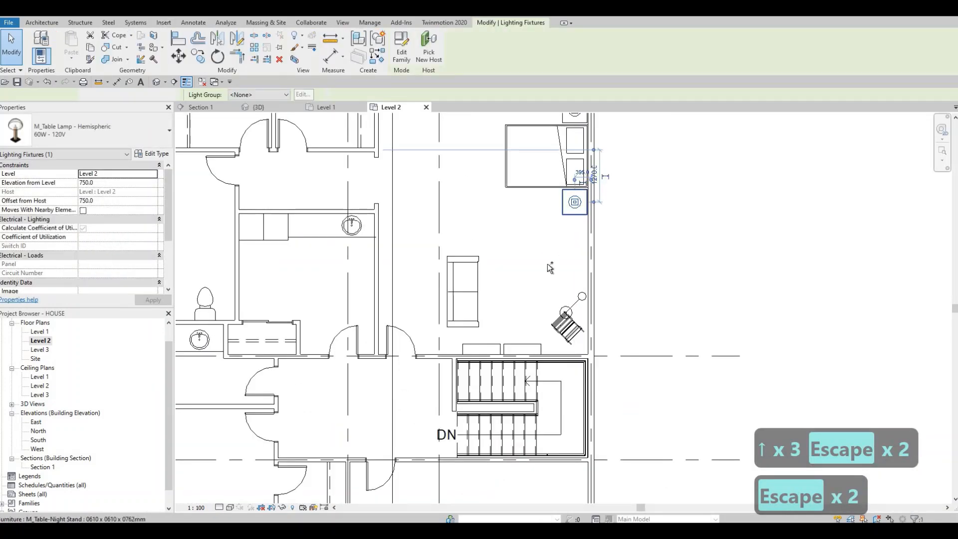
pyautogui.keyDown('ctrl'); pyautogui.click(566, 210); pyautogui.keyUp('ctrl')
pyautogui.scroll(4, 547, 327)
pyautogui.moveTo(546, 331); pyautogui.dragTo(534, 346, button='middle')
pyautogui.scroll(-3, 529, 437)
pyautogui.moveTo(552, 144); pyautogui.dragTo(530, 377, button='middle')
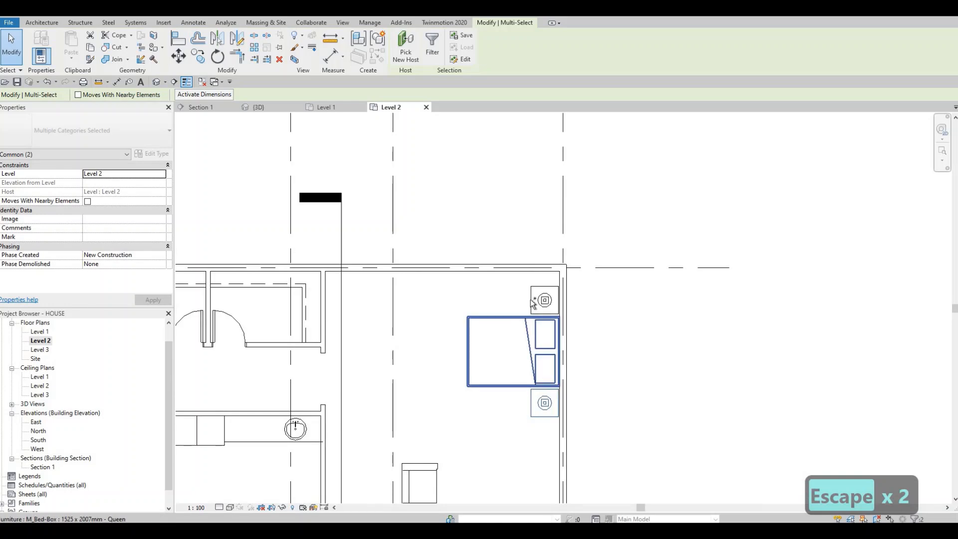
pyautogui.keyDown('ctrl'); pyautogui.click(543, 300); pyautogui.keyUp('ctrl')
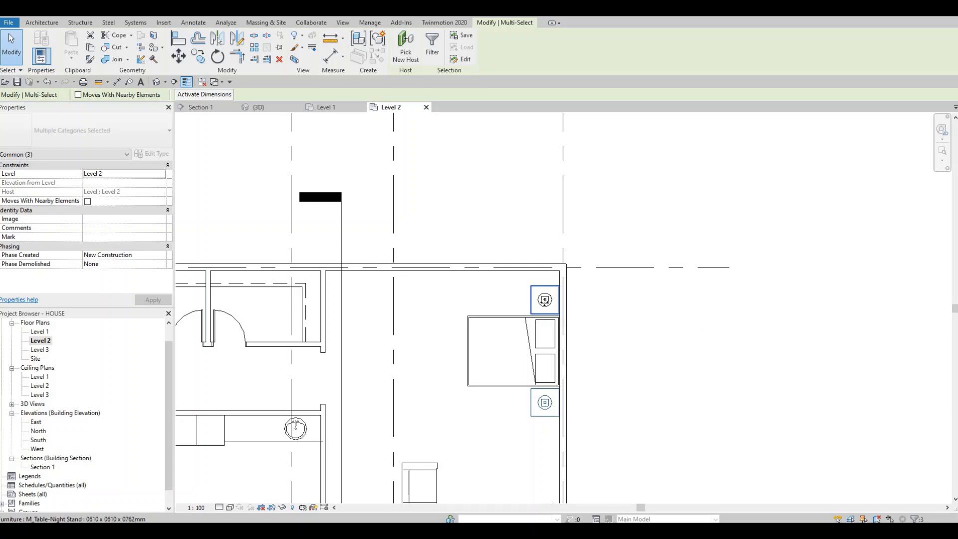
pyautogui.scroll(4, 544, 301)
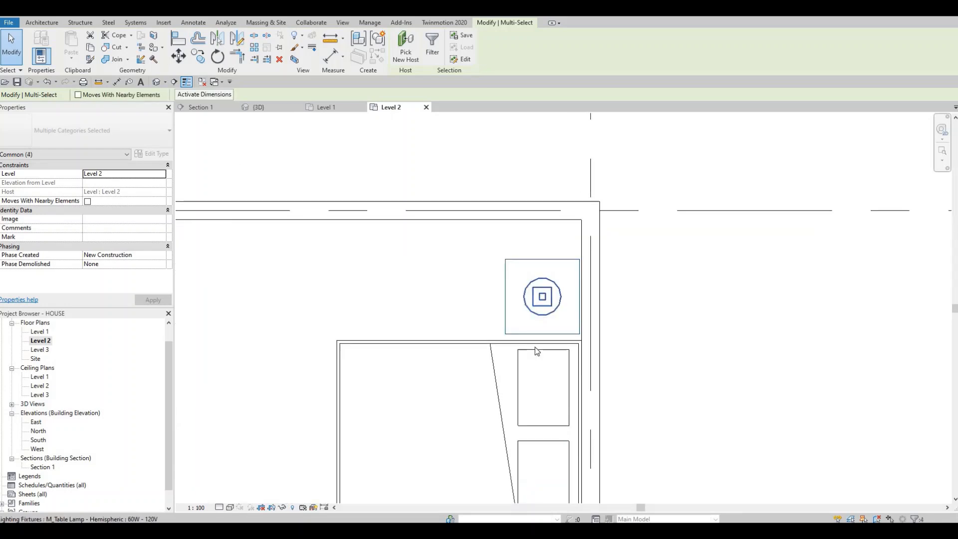
pyautogui.moveTo(466, 321); pyautogui.dragTo(485, 195, button='middle')
pyautogui.scroll(-3, 485, 195)
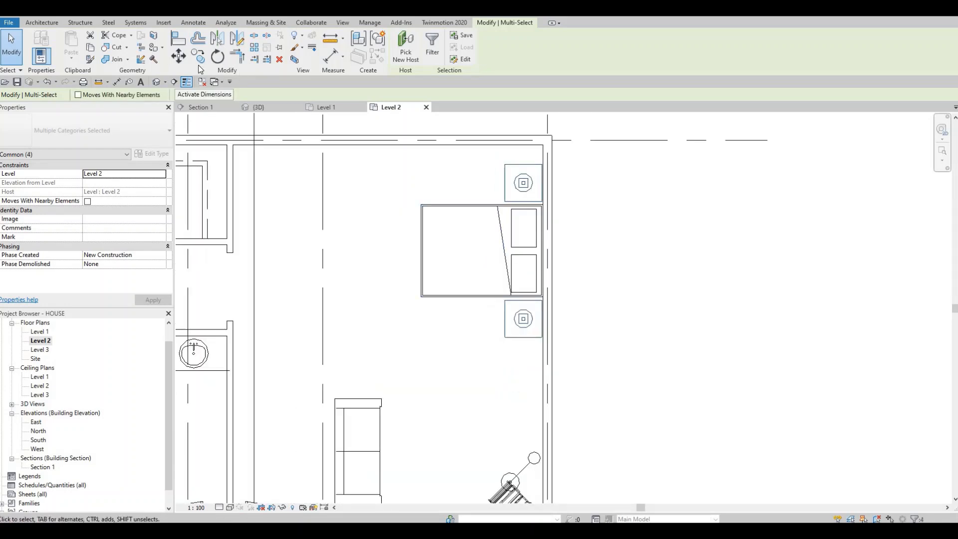
pyautogui.click(543, 251)
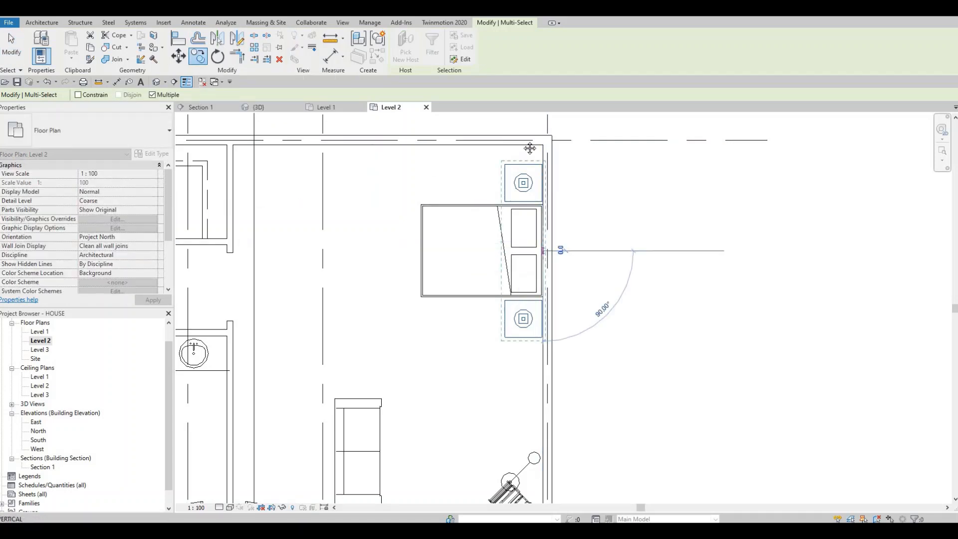
pyautogui.scroll(1, 542, 349)
pyautogui.moveTo(542, 349); pyautogui.dragTo(518, 147, button='middle')
pyautogui.scroll(-4, 517, 146)
pyautogui.moveTo(522, 310); pyautogui.dragTo(509, 122, button='middle')
pyautogui.scroll(3, 509, 293)
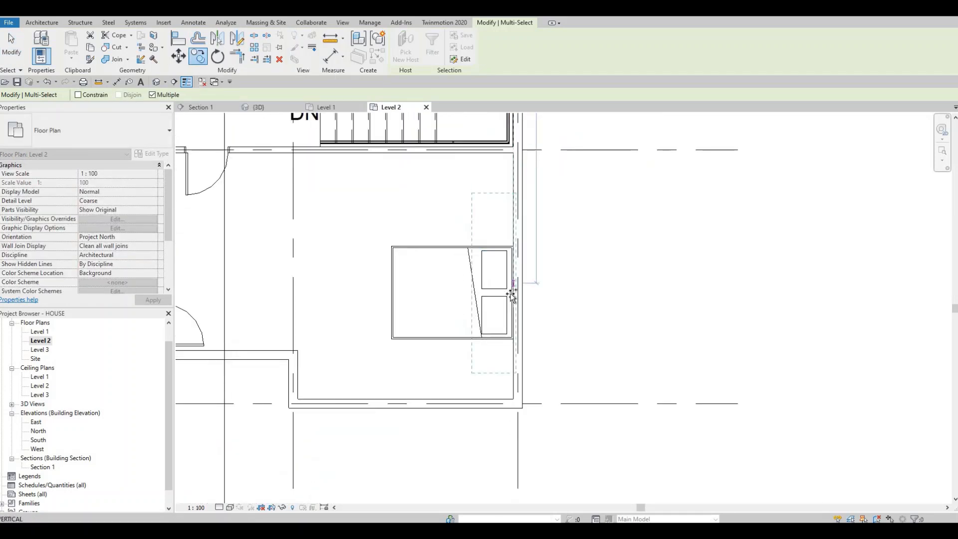
pyautogui.click(510, 293)
pyautogui.moveTo(321, 268); pyautogui.dragTo(486, 252, button='middle')
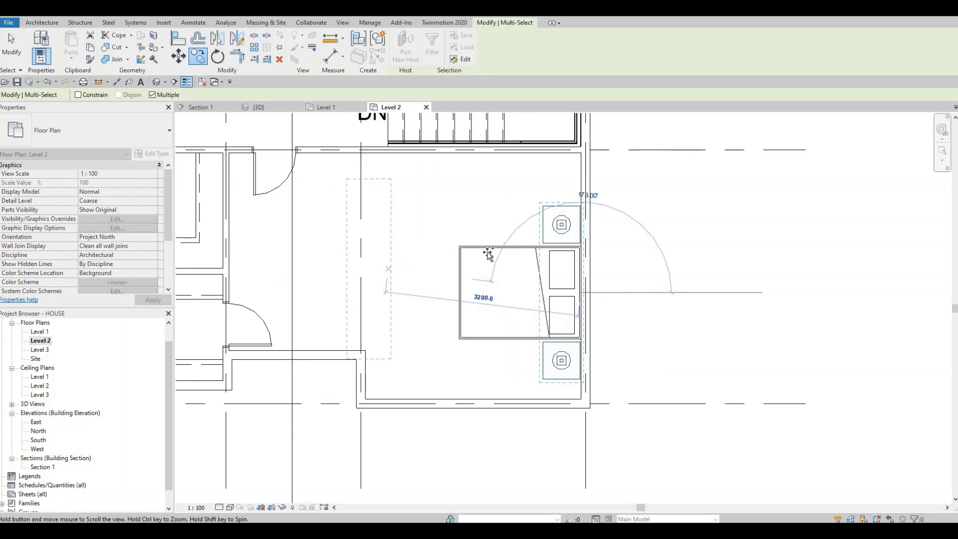
# Step: Copy both night stands and their table lamps from the lower-right bedroom to the bed in the lower-left bedroom
pyautogui.scroll(-2, 267, 274)
pyautogui.scroll(1, 257, 282)
pyautogui.scroll(1, 269, 288)
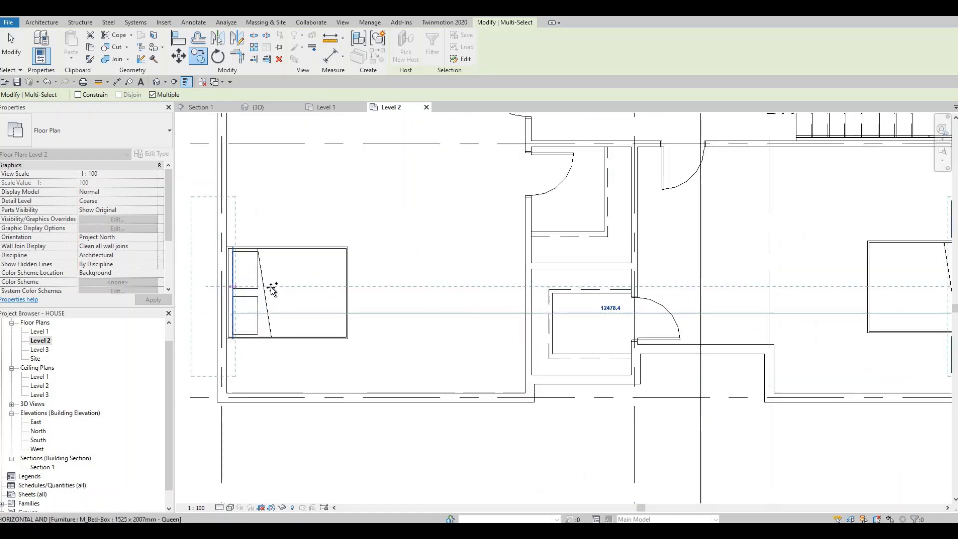
pyautogui.scroll(2, 381, 281)
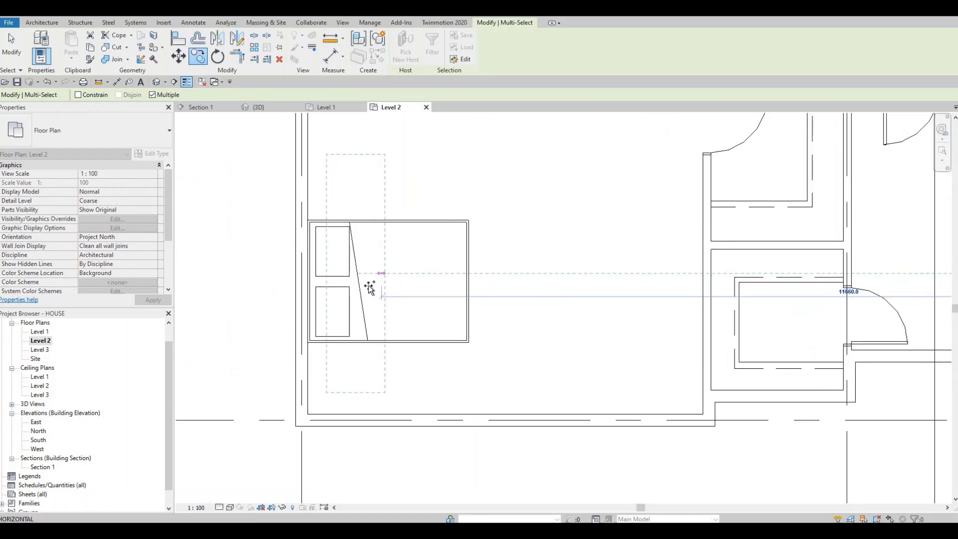
pyautogui.click(367, 292)
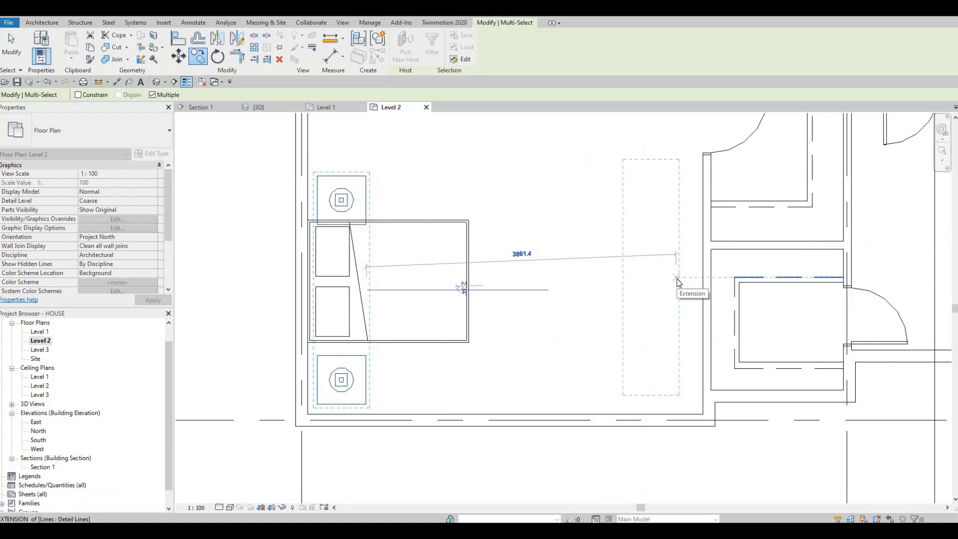
pyautogui.press('Escape')
# Step: Nudge the copied night stands and lamps up and left so they flank the lower-left bedroom's bed against the exterior wall
pyautogui.press('Up')
pyautogui.press('Up')
pyautogui.press('Up')
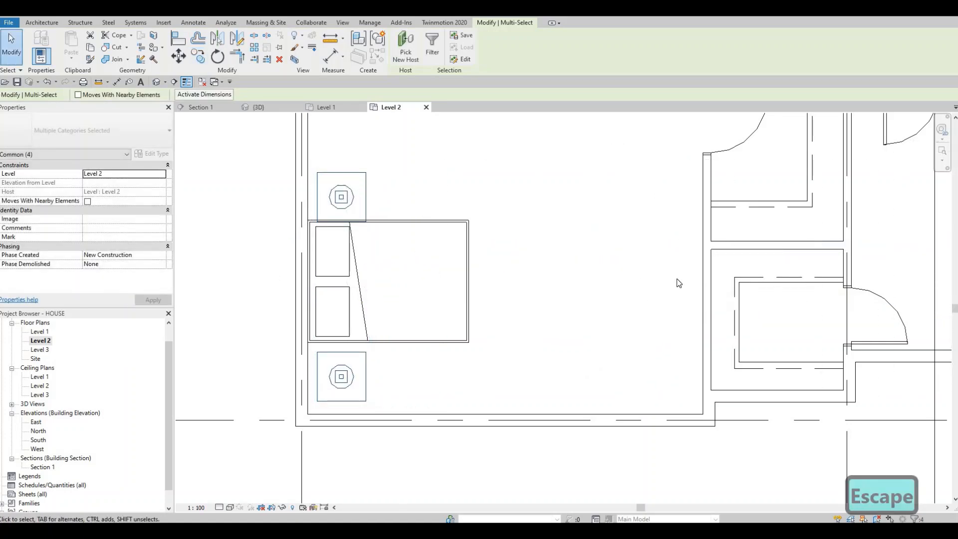
pyautogui.press('Left')
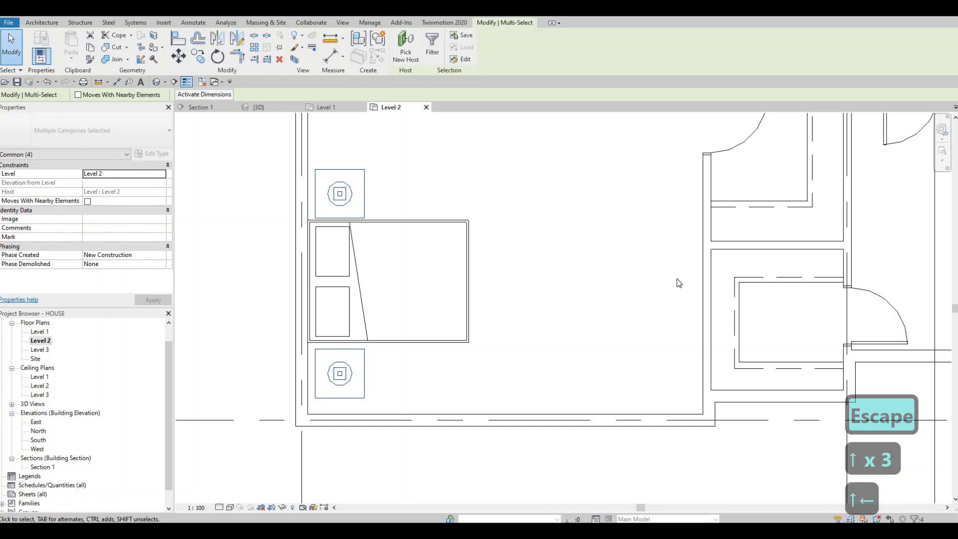
pyautogui.press('Left')
pyautogui.press('Left')
pyautogui.press('Left')
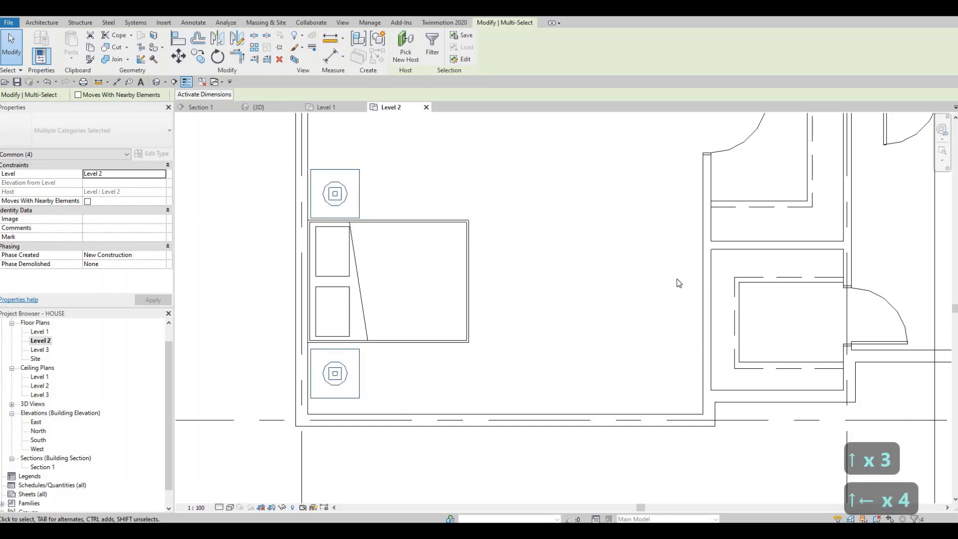
pyautogui.press('Up')
pyautogui.press('Up')
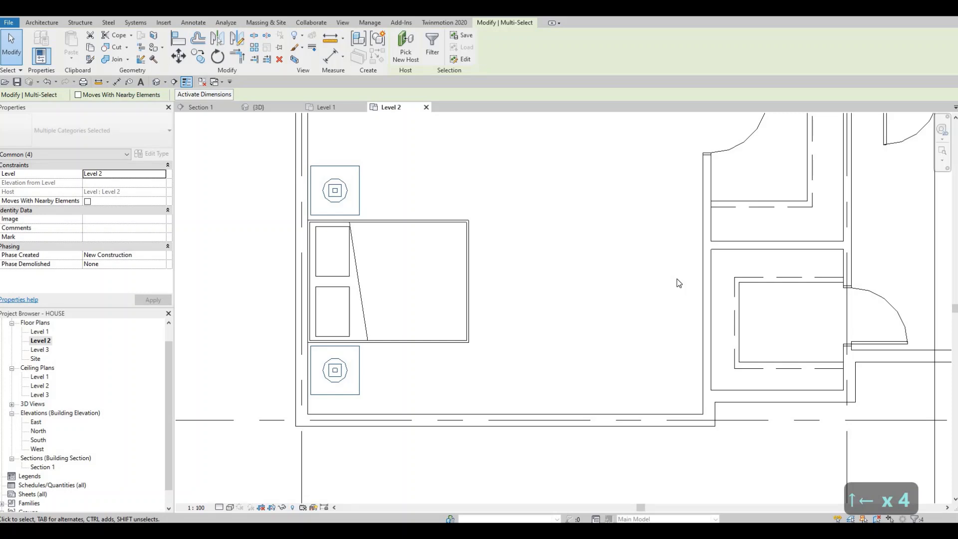
pyautogui.press('Escape')
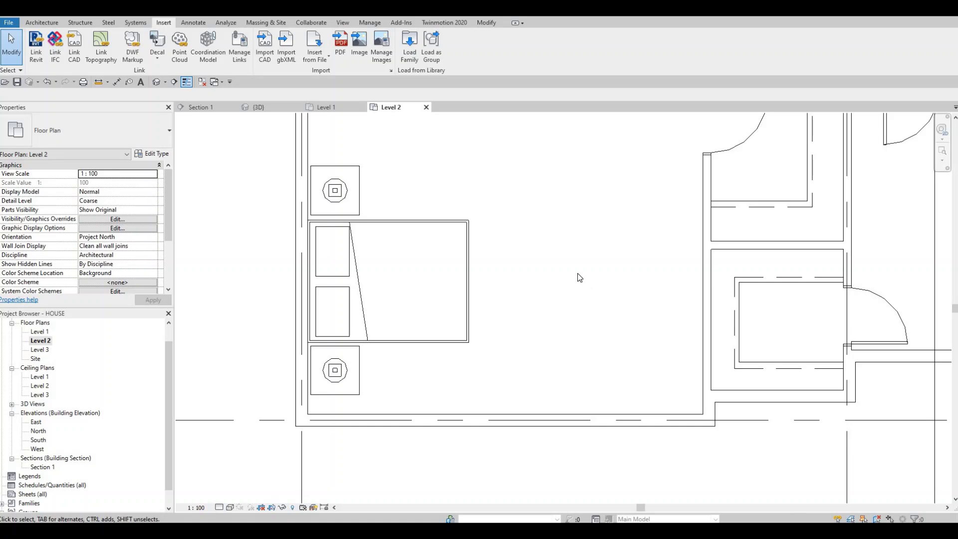
pyautogui.scroll(-2, 578, 277)
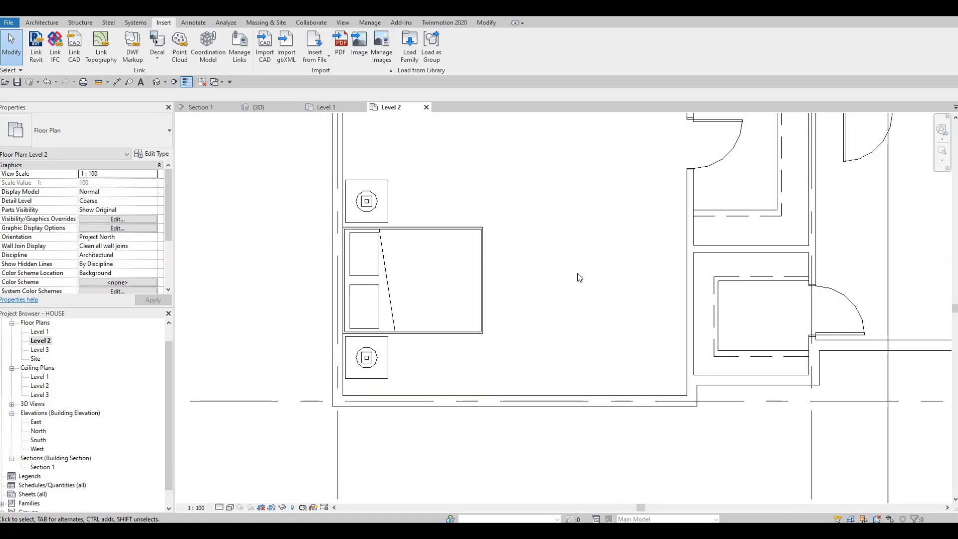
pyautogui.press('Up')
pyautogui.press('Down')
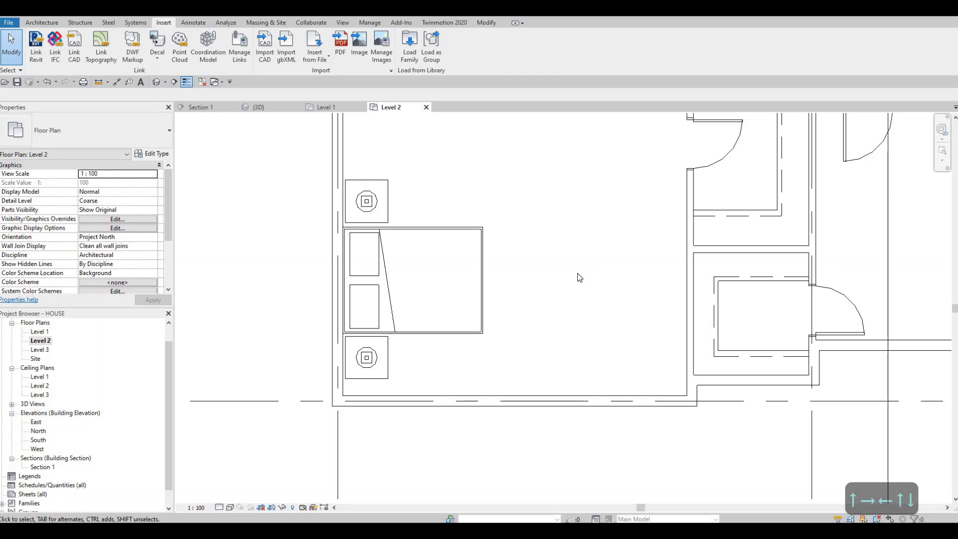
pyautogui.press('Left')
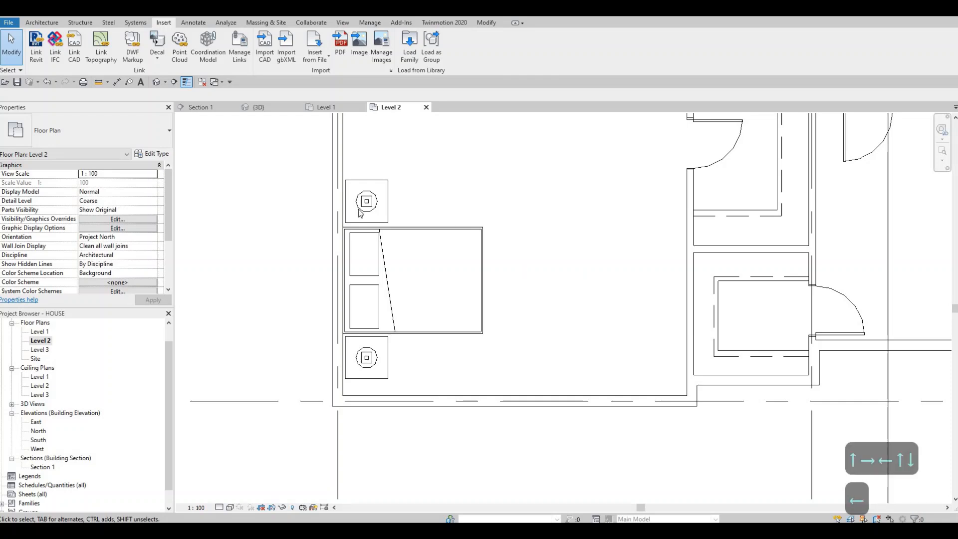
pyautogui.scroll(-5, 454, 319)
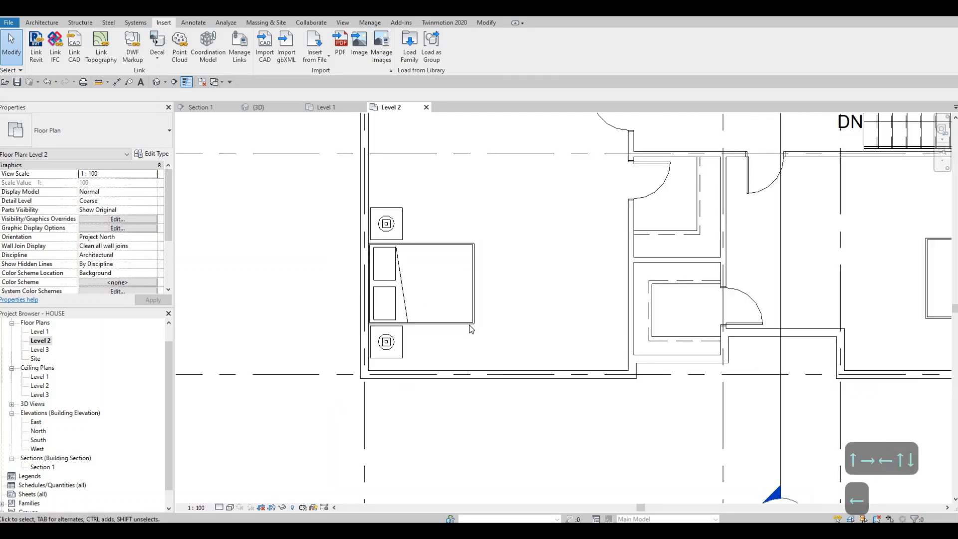
pyautogui.press('Escape')
pyautogui.scroll(-6, 453, 320)
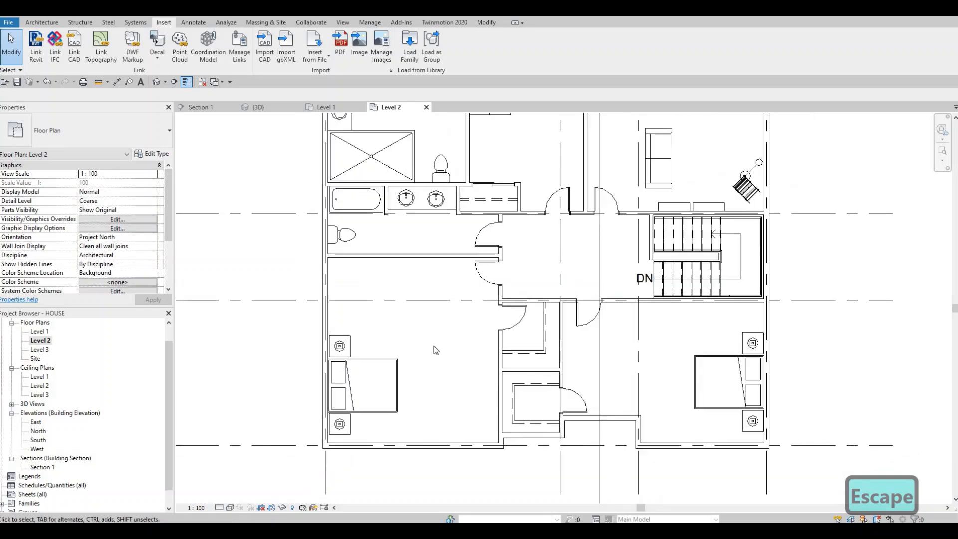
pyautogui.scroll(3, 416, 331)
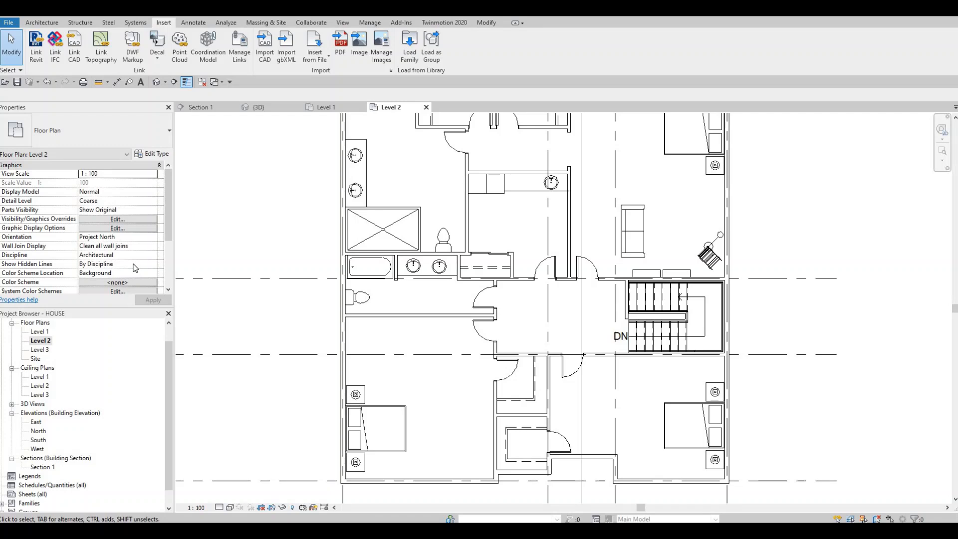
# Step: Set the Level 2 plan's underlay base level to Level 1
pyautogui.scroll(-5, 131, 267)
pyautogui.scroll(5, 126, 267)
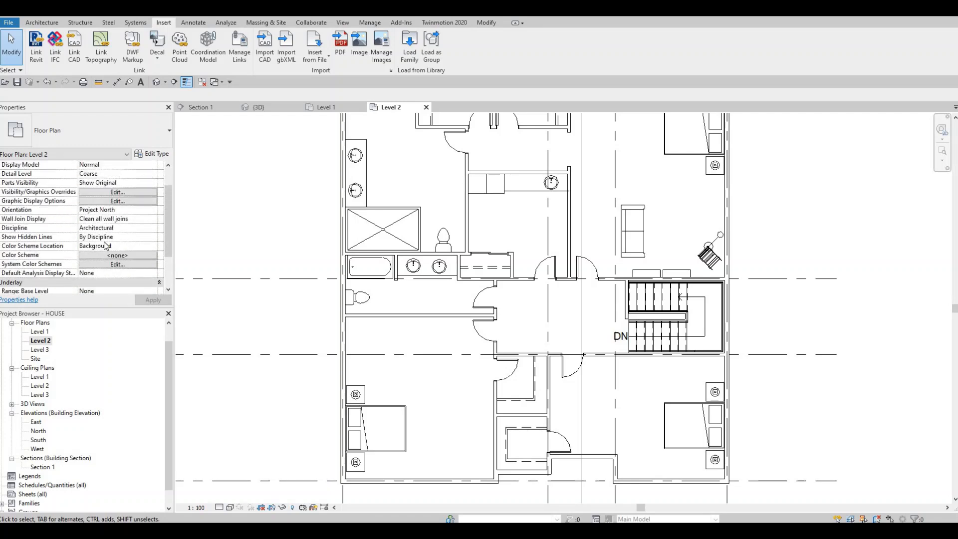
pyautogui.scroll(-3, 142, 263)
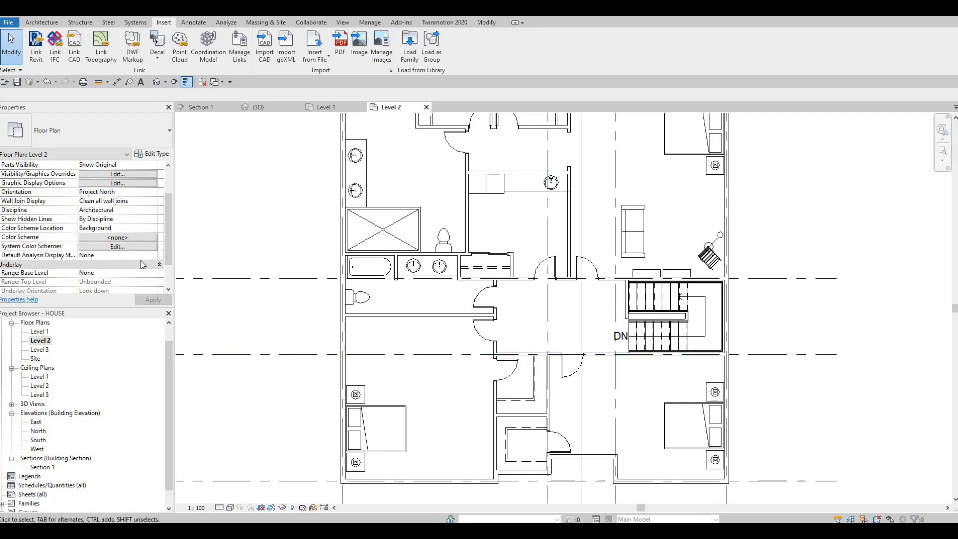
pyautogui.scroll(-2, 131, 259)
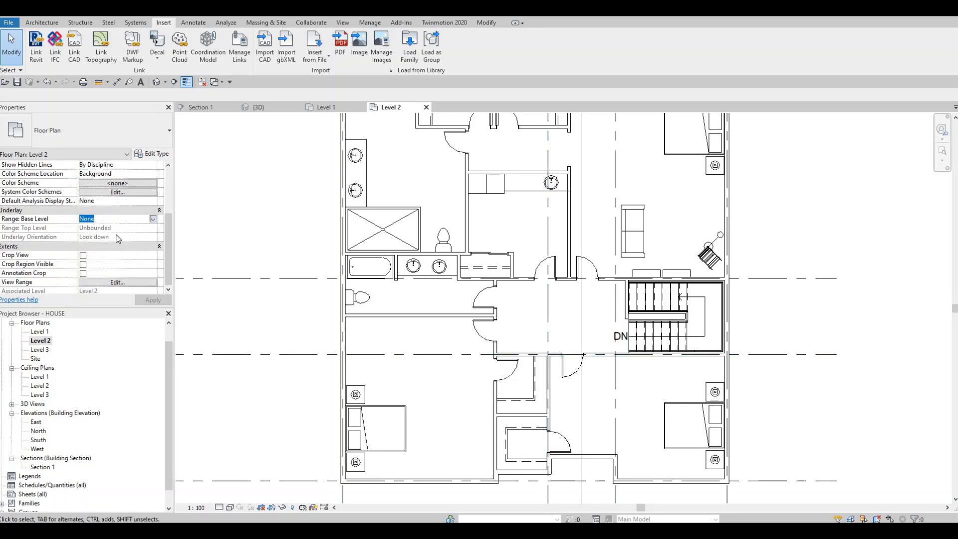
pyautogui.click(153, 219)
pyautogui.click(116, 236)
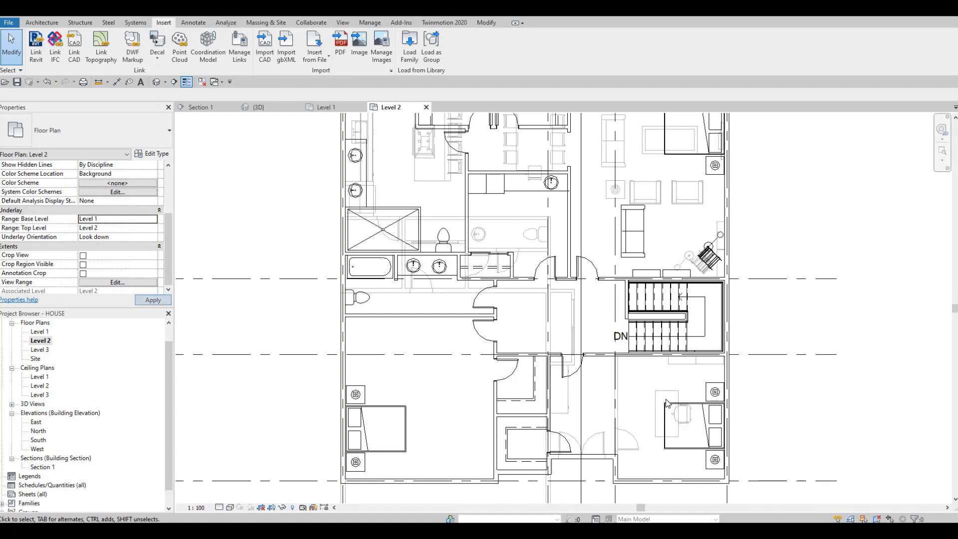
pyautogui.press('Escape')
pyautogui.press('Escape')
# Step: Place a 1525 x 762mm M_Desk, matching the underlaid Level 1 desk, in the upper-left corner of the lower-left bedroom
pyautogui.click(657, 399)
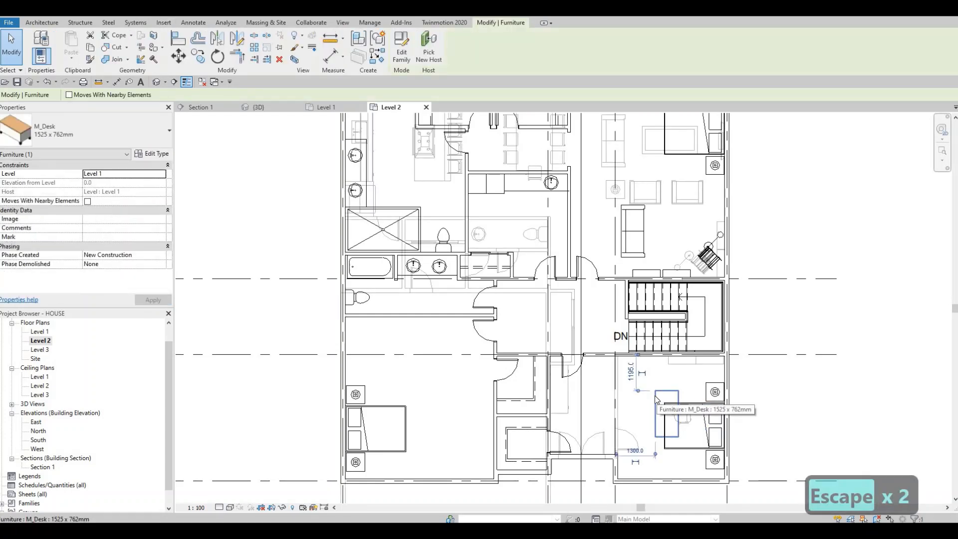
pyautogui.press('c')
pyautogui.press('s')
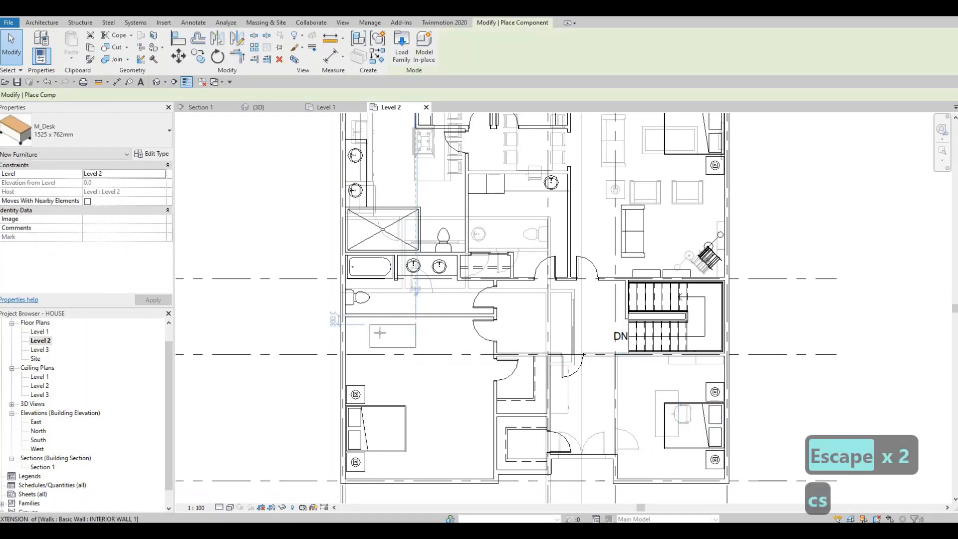
pyautogui.scroll(1, 380, 332)
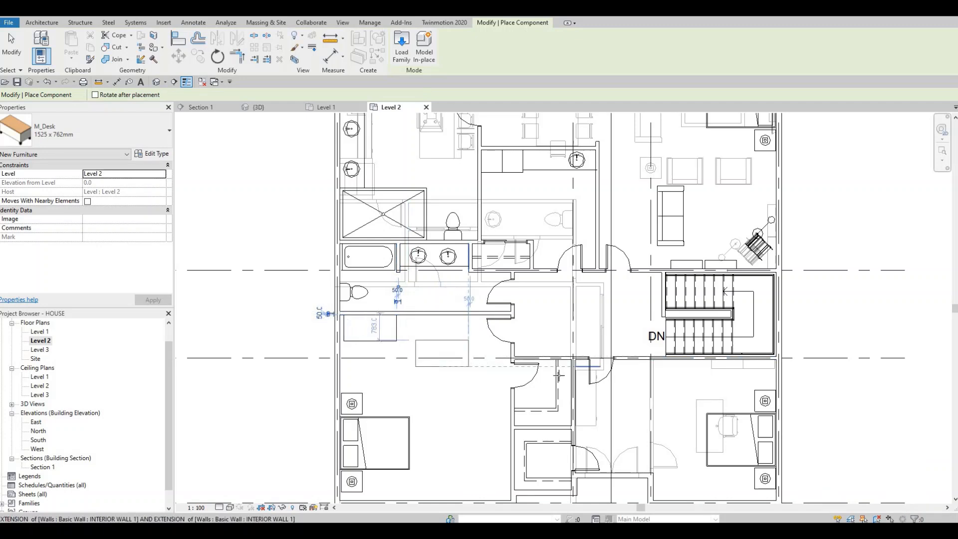
pyautogui.press('Escape')
pyautogui.press('Escape')
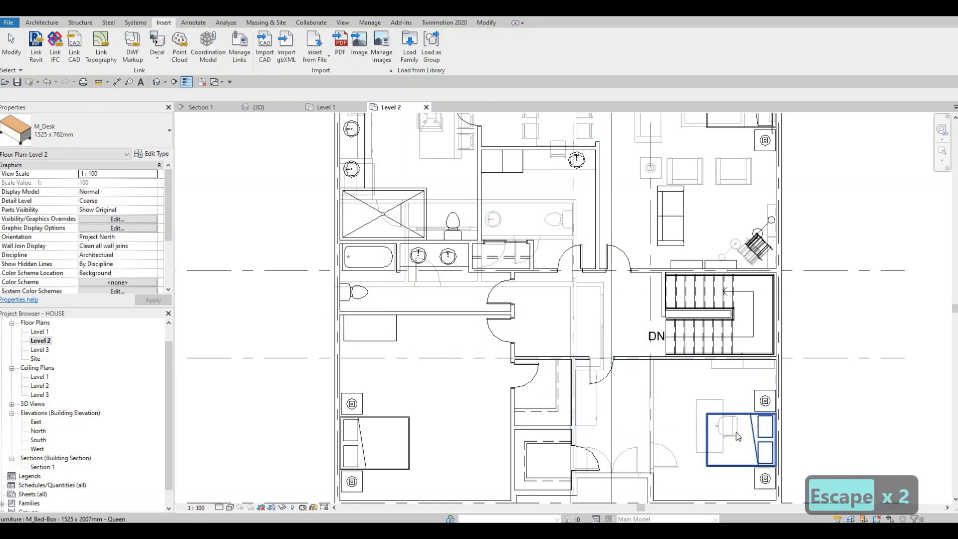
# Step: Place an M_Chair-Executive, matching the underlaid Level 1 chair, below the desk in the lower-left bedroom
pyautogui.click(735, 432)
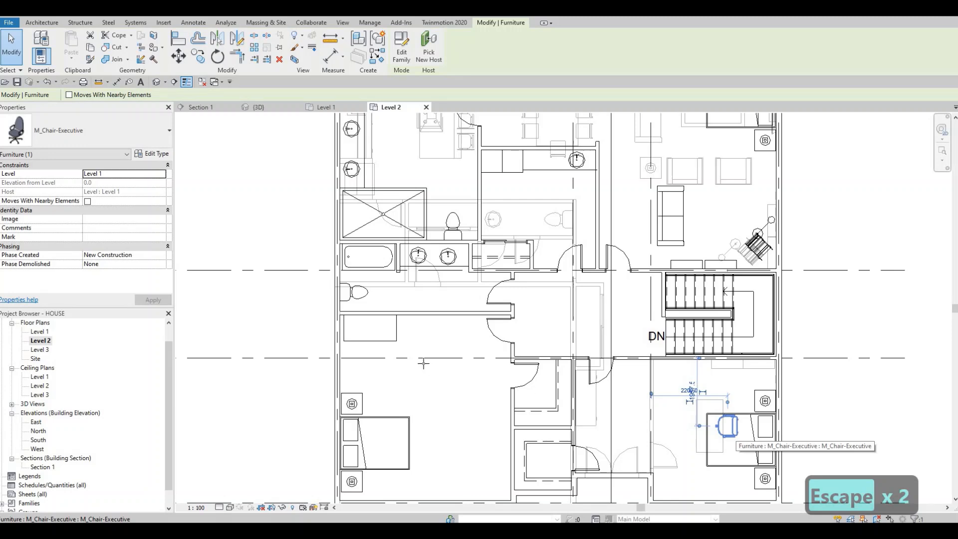
pyautogui.press('c')
pyautogui.press('s')
pyautogui.scroll(1, 360, 350)
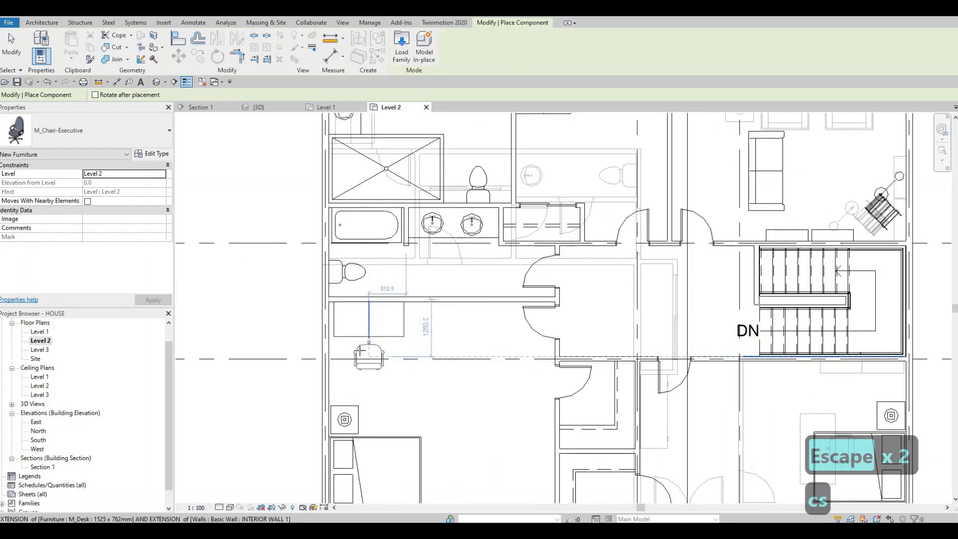
pyautogui.click(352, 341)
pyautogui.press('Escape')
pyautogui.press('Escape')
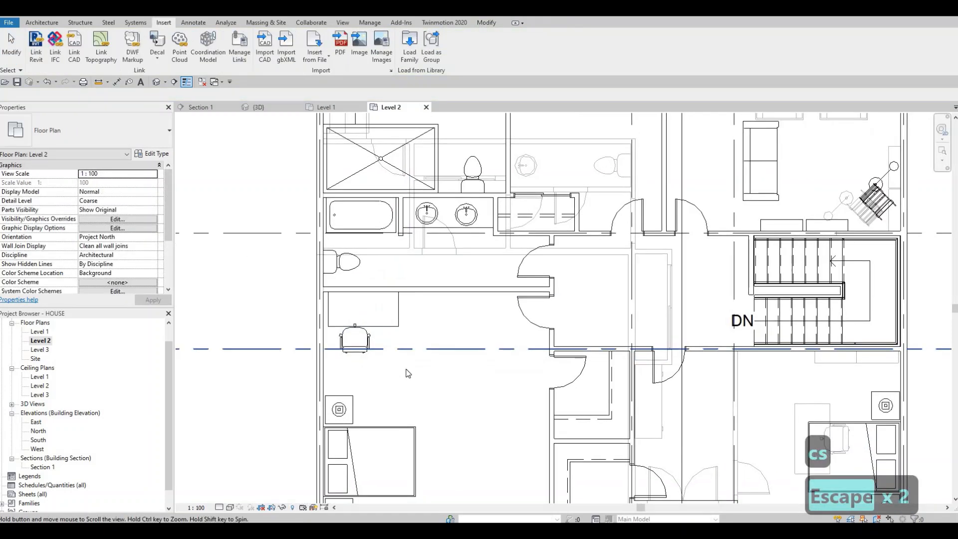
# Step: Place a 1270mm M_TV - Flat Screen, matching the Level 1 one, rotated against the upper-right bedroom's exterior wall opposite the sofa
pyautogui.scroll(-2, 408, 373)
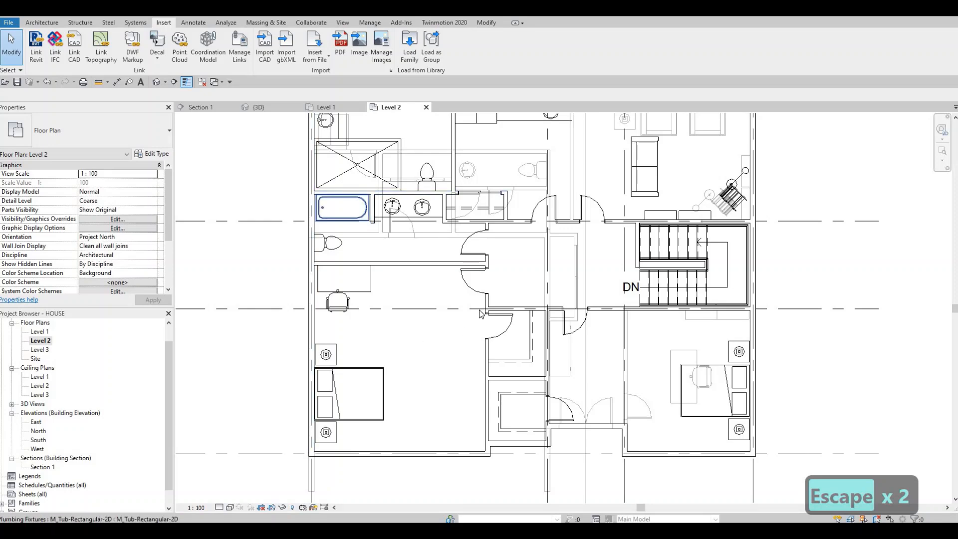
pyautogui.scroll(-1, 558, 286)
pyautogui.press('Escape')
pyautogui.scroll(4, 619, 239)
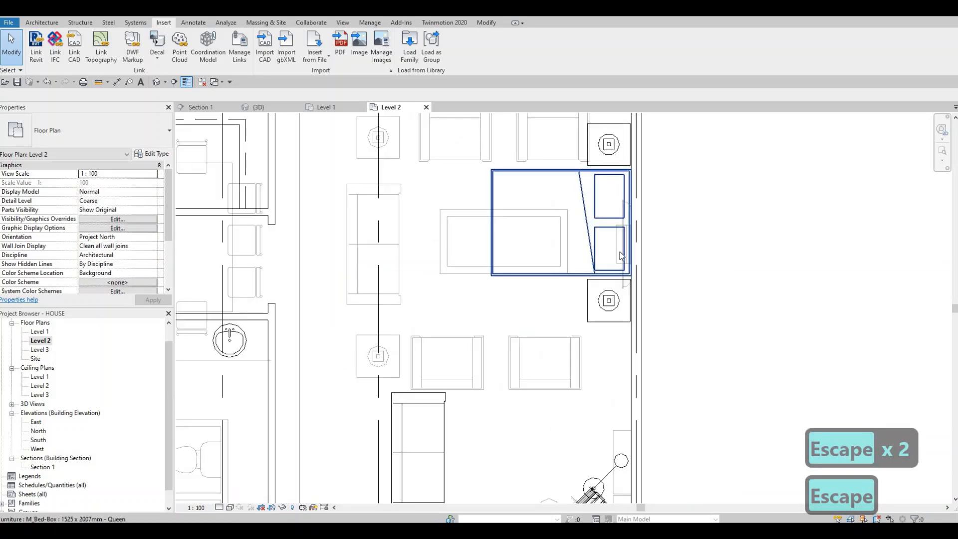
pyautogui.scroll(1, 620, 255)
pyautogui.click(623, 257)
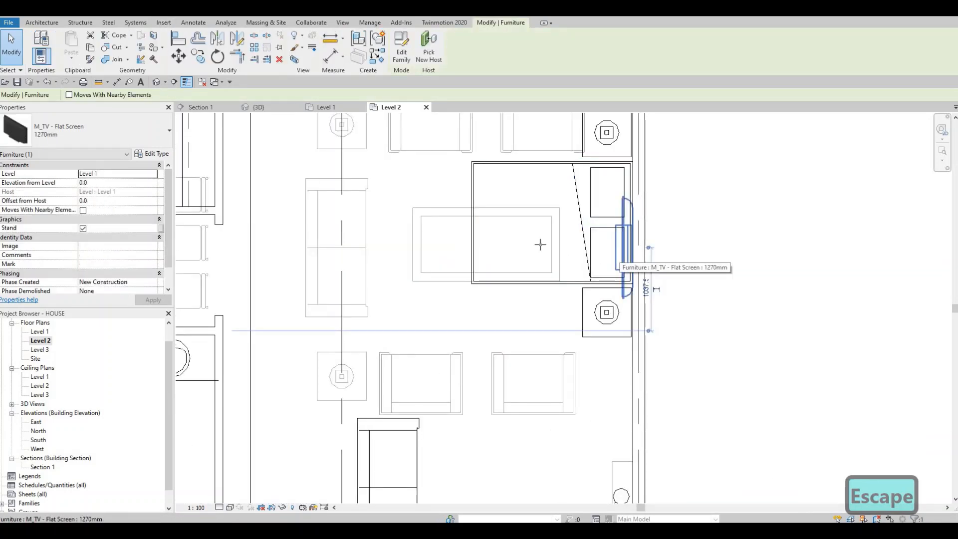
pyautogui.press('c')
pyautogui.press('s')
pyautogui.scroll(-4, 515, 322)
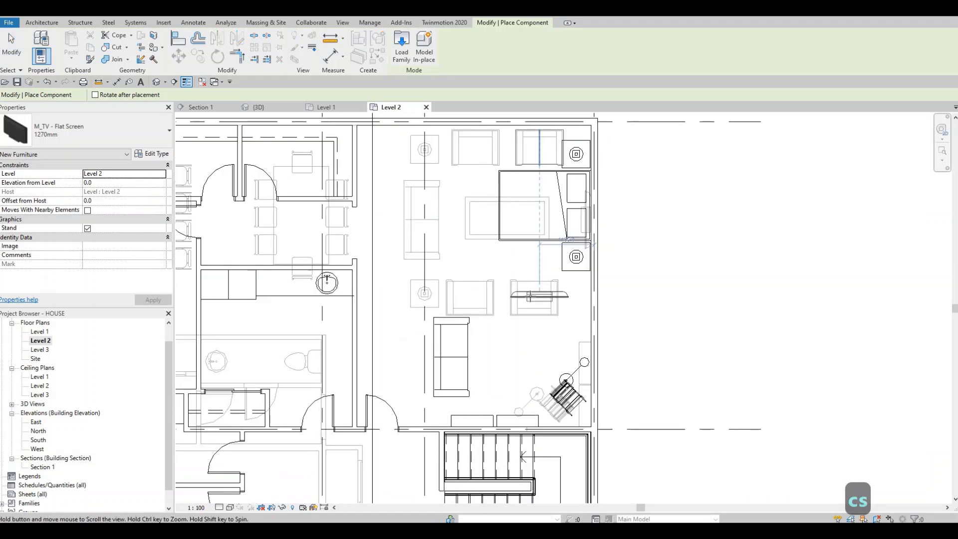
pyautogui.scroll(-2, 570, 299)
pyautogui.scroll(2, 575, 319)
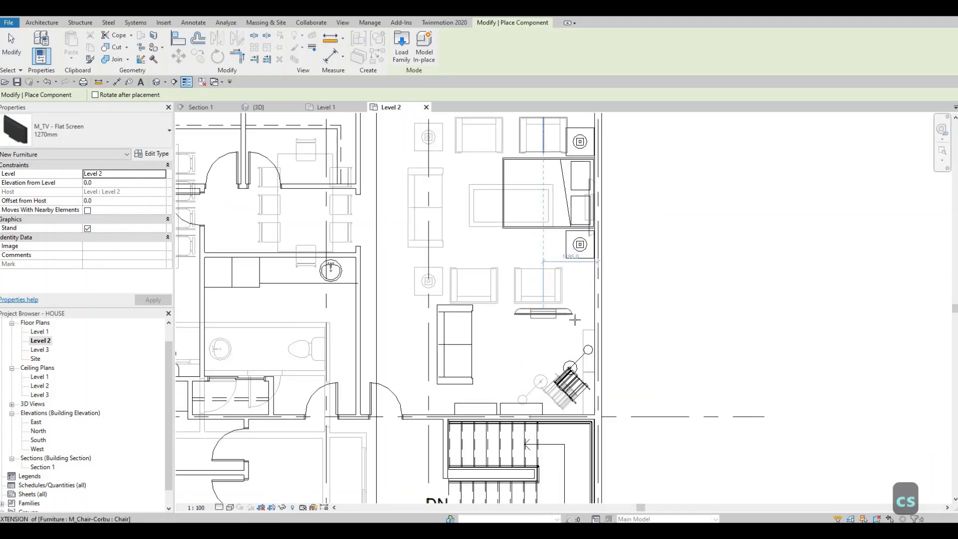
pyautogui.press('space')
pyautogui.press('space')
pyautogui.press('space')
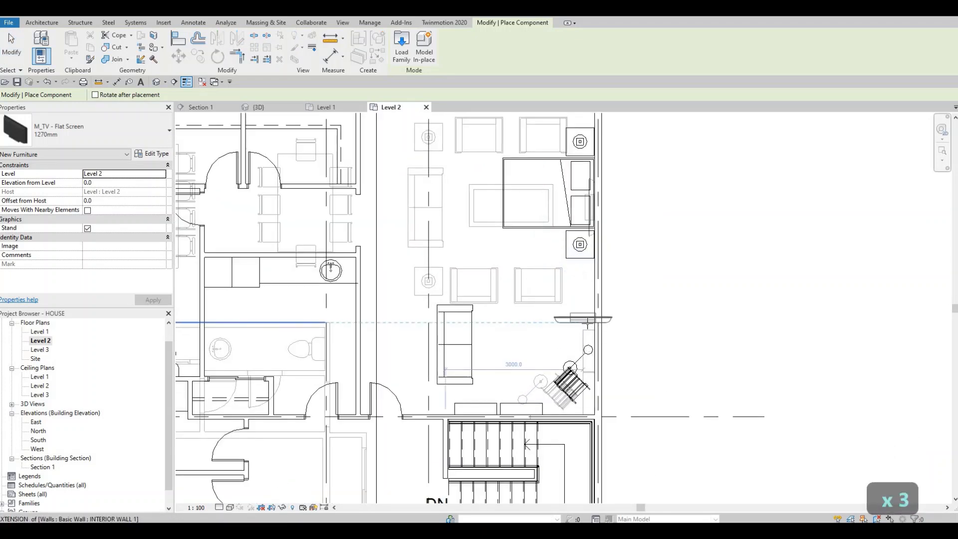
pyautogui.click(567, 306)
pyautogui.moveTo(478, 336); pyautogui.dragTo(478, 298, button='middle')
pyautogui.press('Escape')
pyautogui.press('Escape')
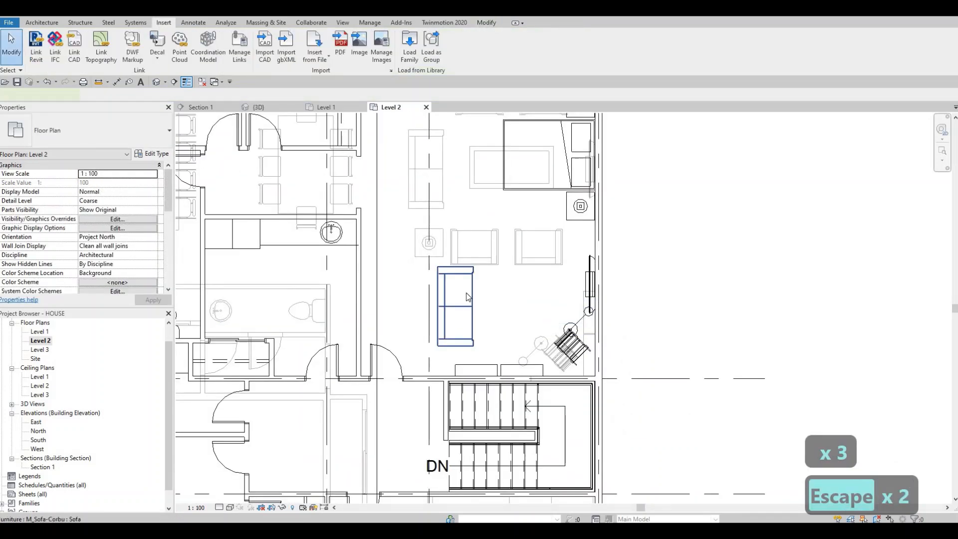
# Step: Nudge the upper-right bedroom's sofa up and slightly right, in line with the flat-screen TV
pyautogui.click(468, 296)
pyautogui.press('Up')
pyautogui.press('Up')
pyautogui.press('Up')
pyautogui.press('Up')
pyautogui.press('Up')
pyautogui.press('Up')
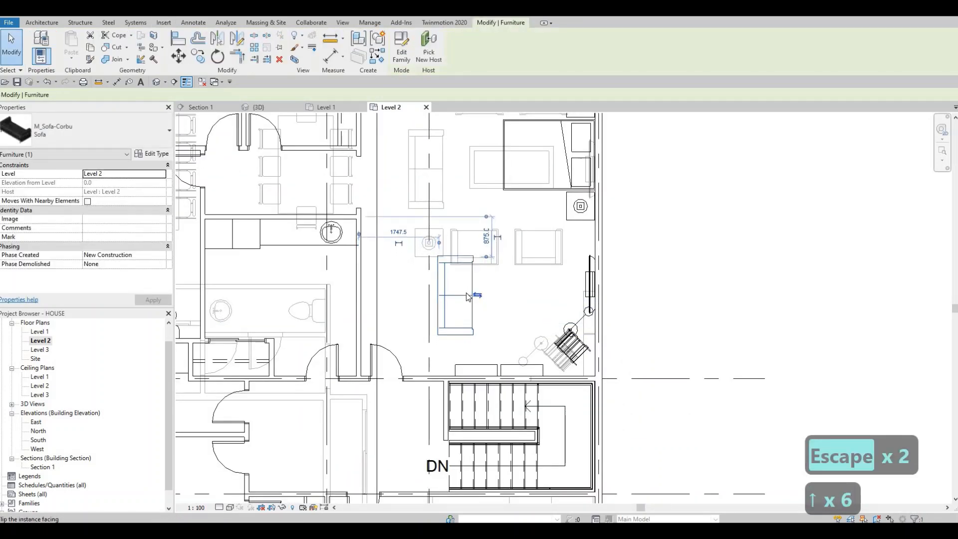
pyautogui.press('Up')
pyautogui.press('Up')
pyautogui.press('Up')
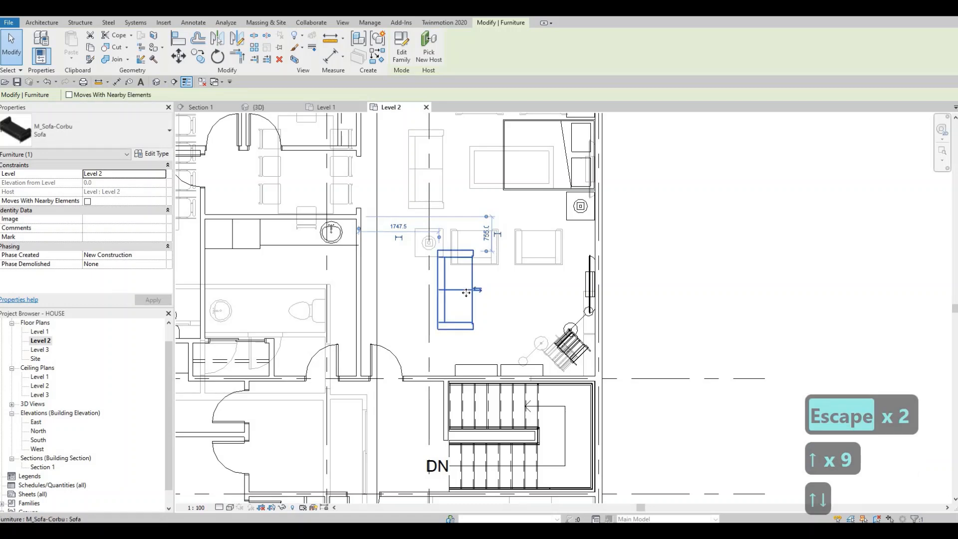
pyautogui.press('Down')
pyautogui.press('Right')
pyautogui.press('Right')
# Step: Nudge the upper-right bedroom's sofa one more increment to the right and deselect it
pyautogui.press('Right')
pyautogui.press('Down')
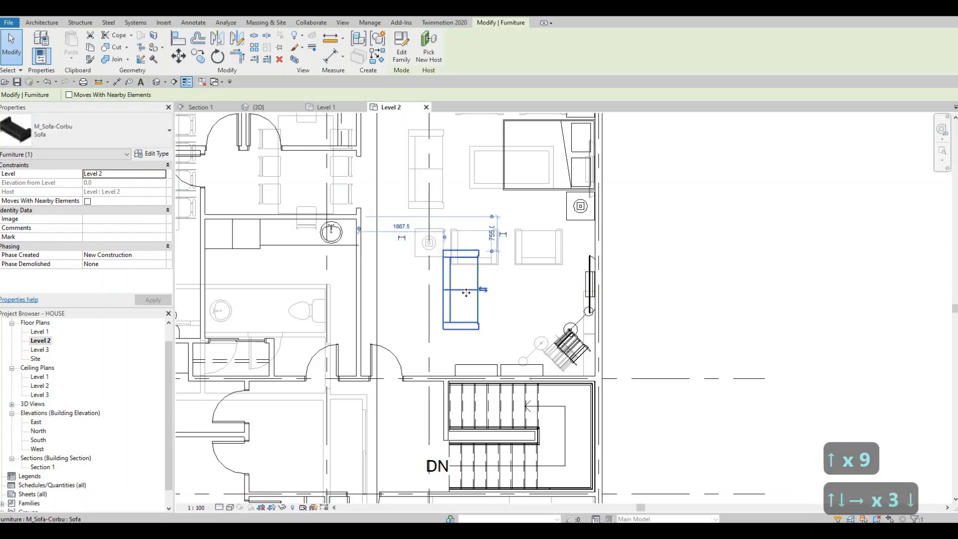
pyautogui.press('Right')
pyautogui.press('Escape')
pyautogui.press('Escape')
# Step: Remove the Level 1 underlay from the Level 2 plan by setting its base level to None
pyautogui.scroll(-4, 465, 290)
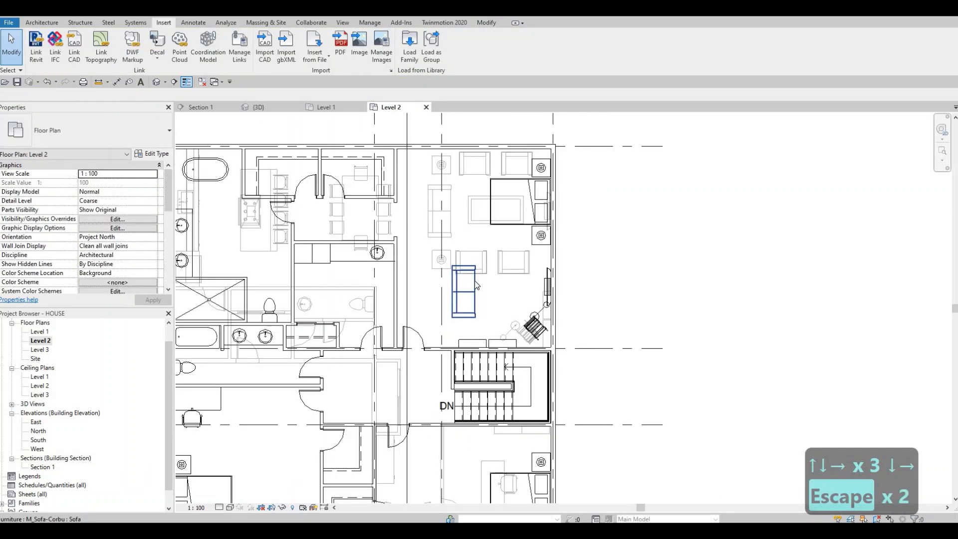
pyautogui.scroll(1, 462, 414)
pyautogui.moveTo(460, 410); pyautogui.dragTo(518, 293, button='middle')
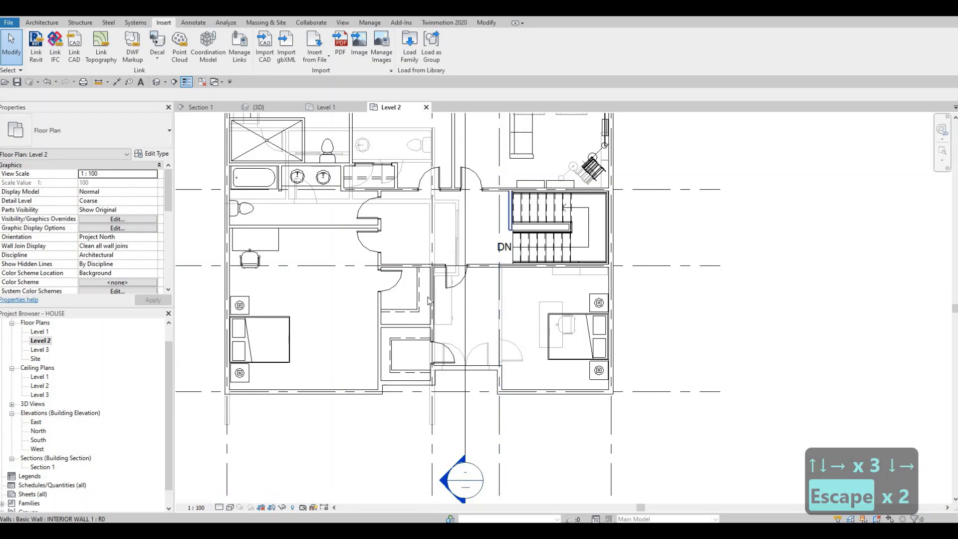
pyautogui.press('Escape')
pyautogui.press('Escape')
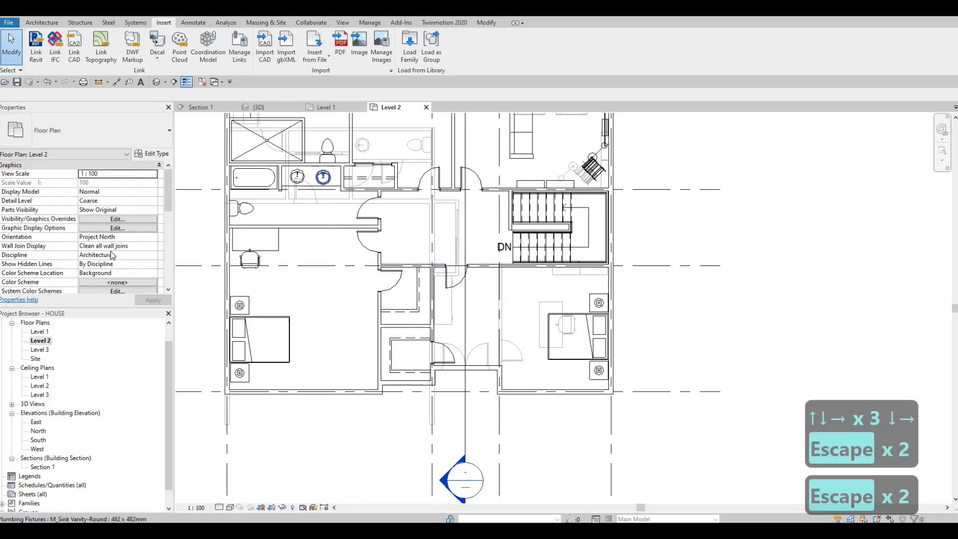
pyautogui.scroll(-8, 120, 242)
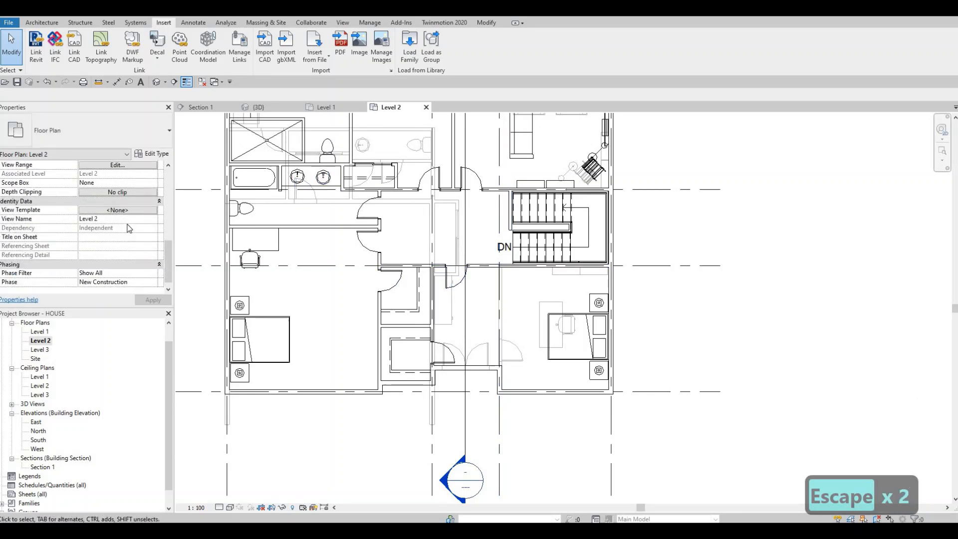
pyautogui.scroll(6, 129, 229)
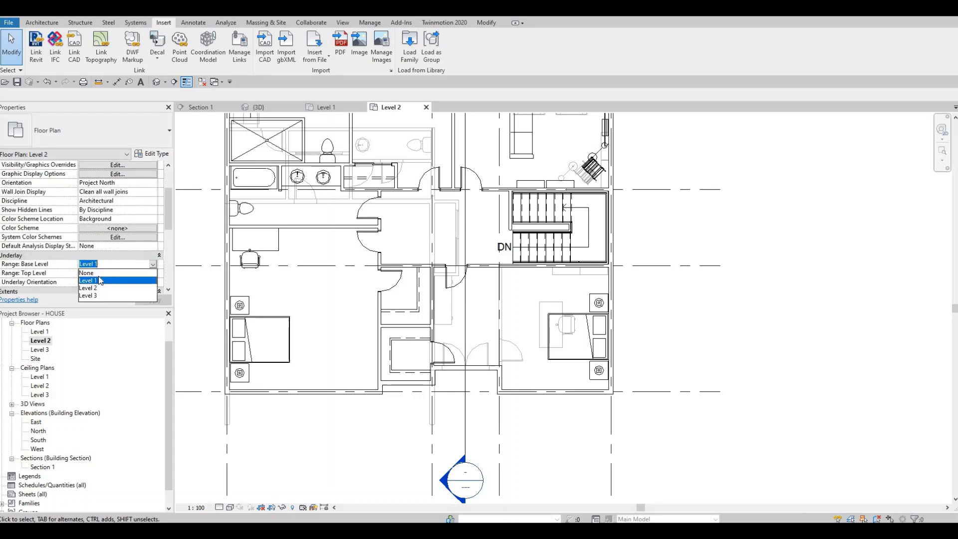
pyautogui.click(145, 301)
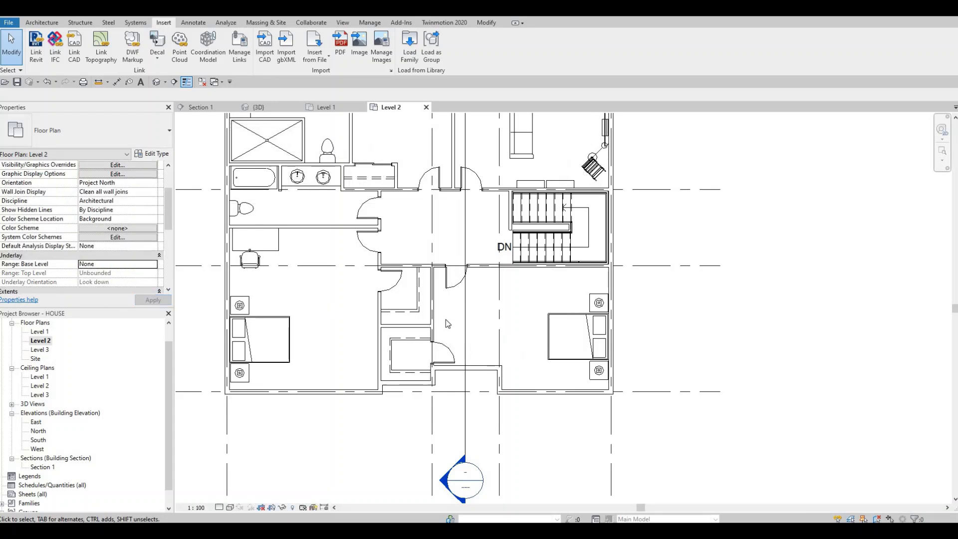
pyautogui.press('Escape')
pyautogui.press('Escape')
# Step: Place another 1270mm M_TV - Flat Screen, rotated upright against the lower-left bedroom's closet wall, centred opposite the bed
pyautogui.scroll(-1, 524, 299)
pyautogui.moveTo(523, 299); pyautogui.dragTo(473, 348, button='middle')
pyautogui.press('Escape')
pyautogui.moveTo(516, 212); pyautogui.dragTo(564, 268, button='middle')
pyautogui.click(562, 267)
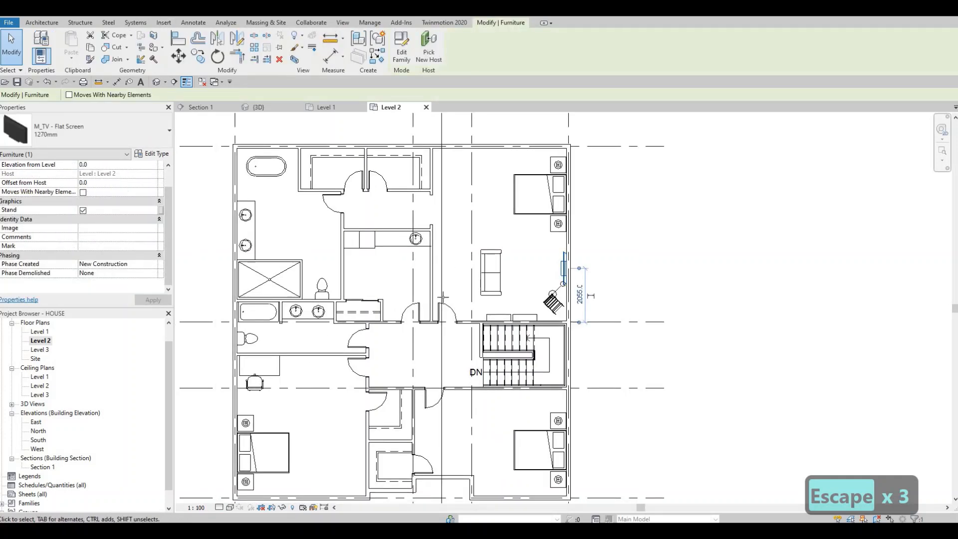
pyautogui.press('c')
pyautogui.press('s')
pyautogui.scroll(4, 434, 359)
pyautogui.press('c')
pyautogui.press('s')
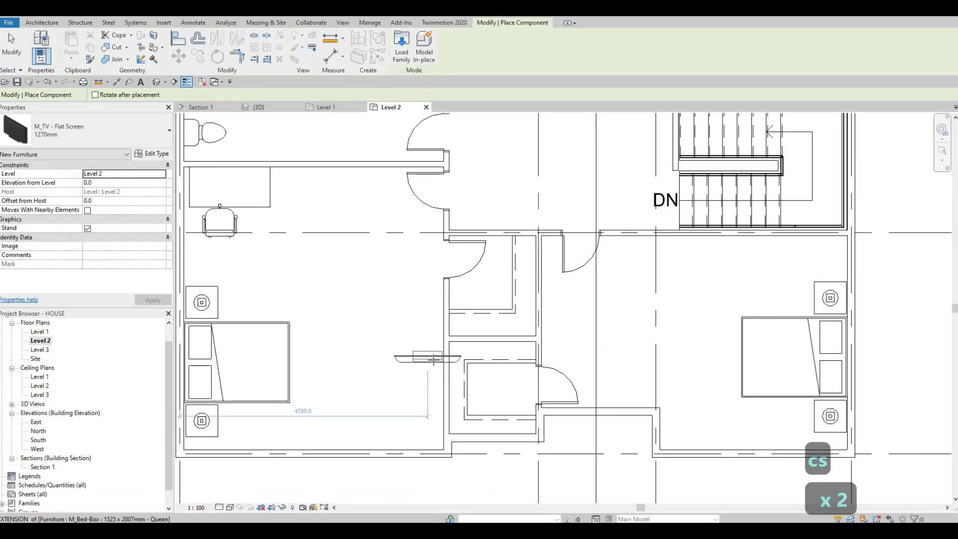
pyautogui.press('c')
pyautogui.press('s')
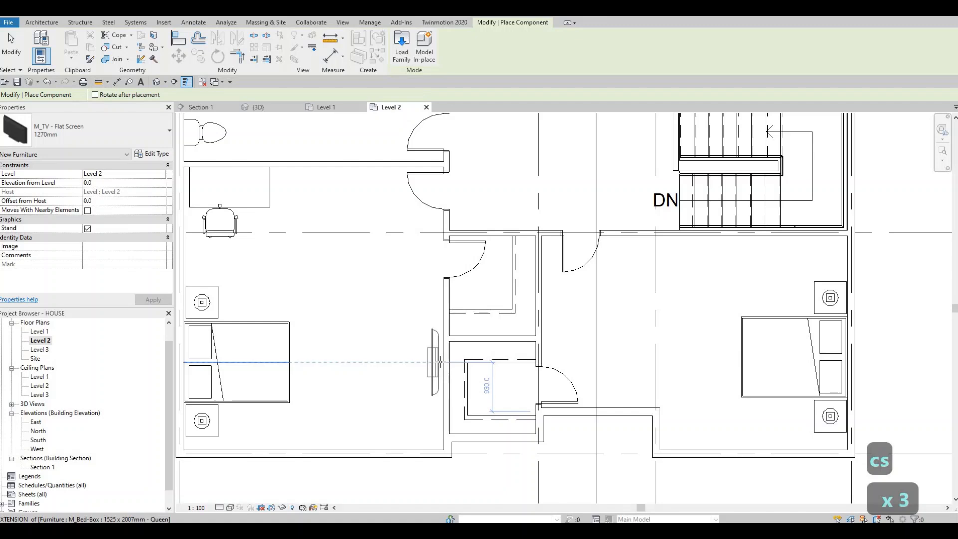
pyautogui.press('Escape')
pyautogui.press('Escape')
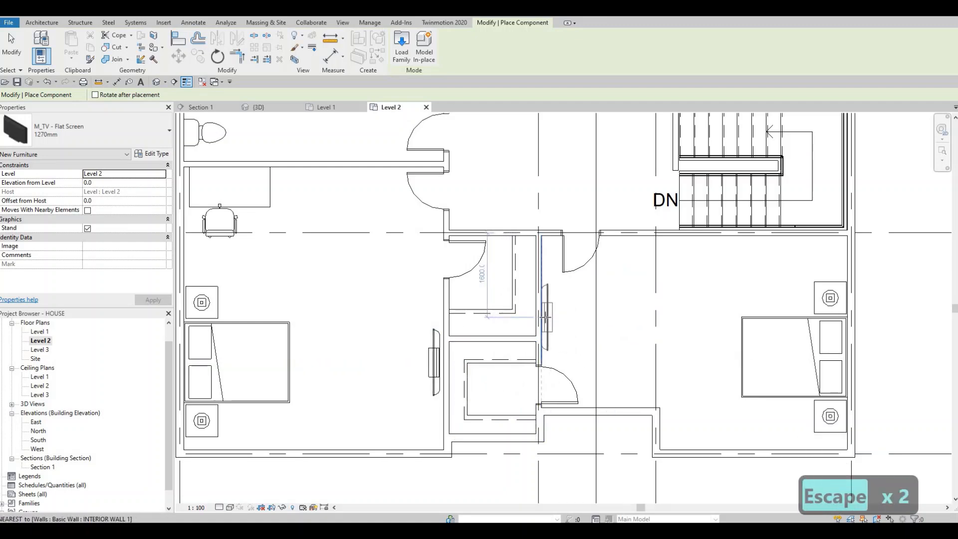
# Step: Place a 1270mm M_TV - Flat Screen against the lower-right bedroom's closet-side wall, above the closet door and facing the bed
pyautogui.press('Escape')
pyautogui.press('Escape')
pyautogui.press('Escape')
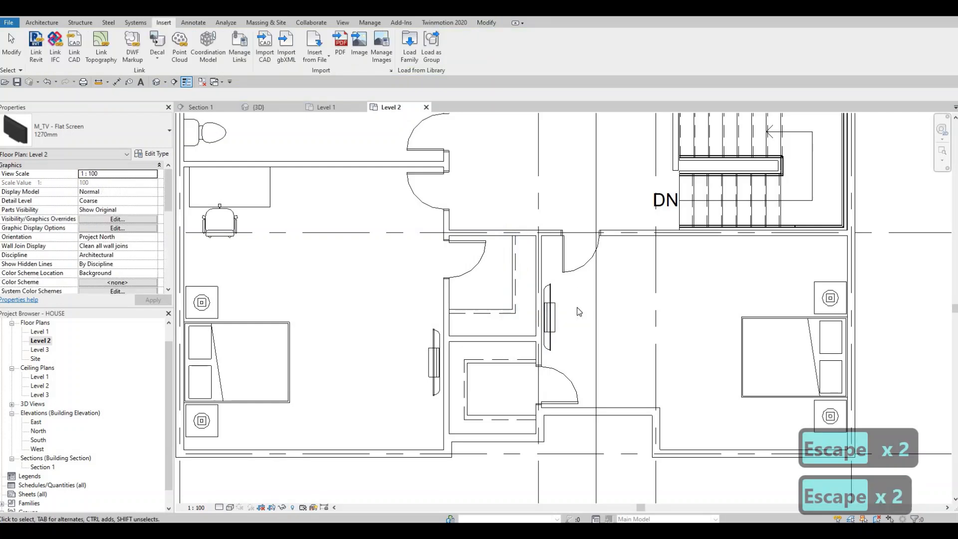
# Step: Flip the facing of the lower-right bedroom's 700 x 2000mm closet door so it swings into the closet
pyautogui.scroll(-2, 572, 276)
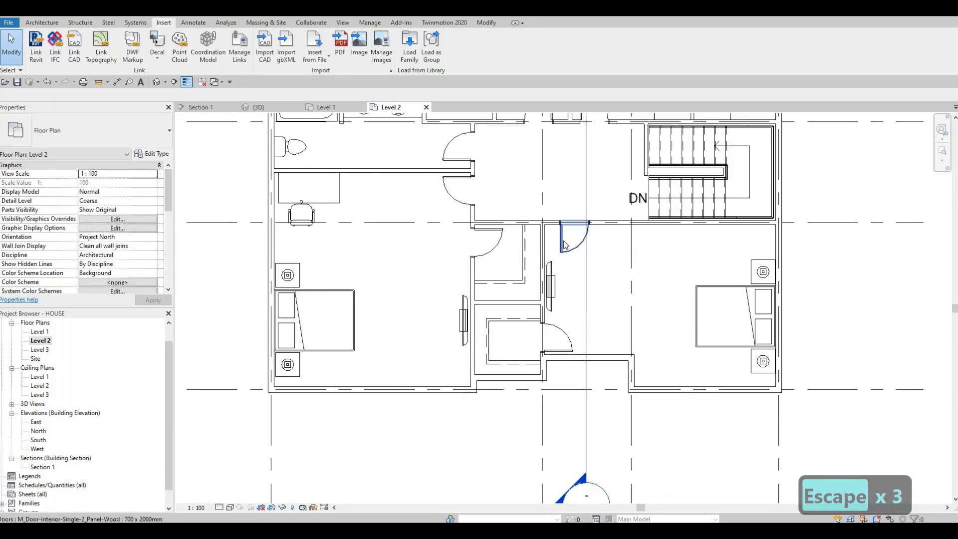
pyautogui.moveTo(583, 423); pyautogui.dragTo(511, 365, button='middle')
pyautogui.click(519, 307)
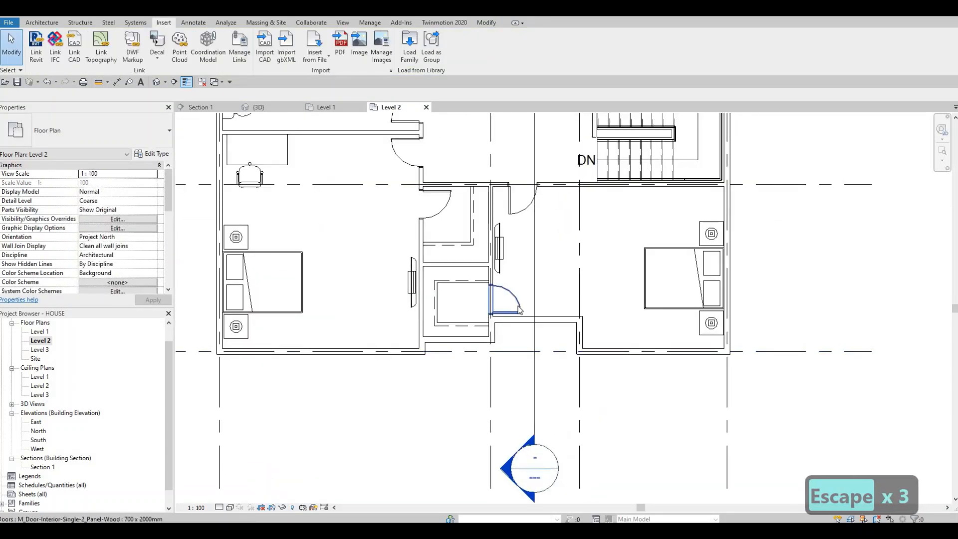
pyautogui.scroll(1, 521, 312)
pyautogui.scroll(-1, 530, 322)
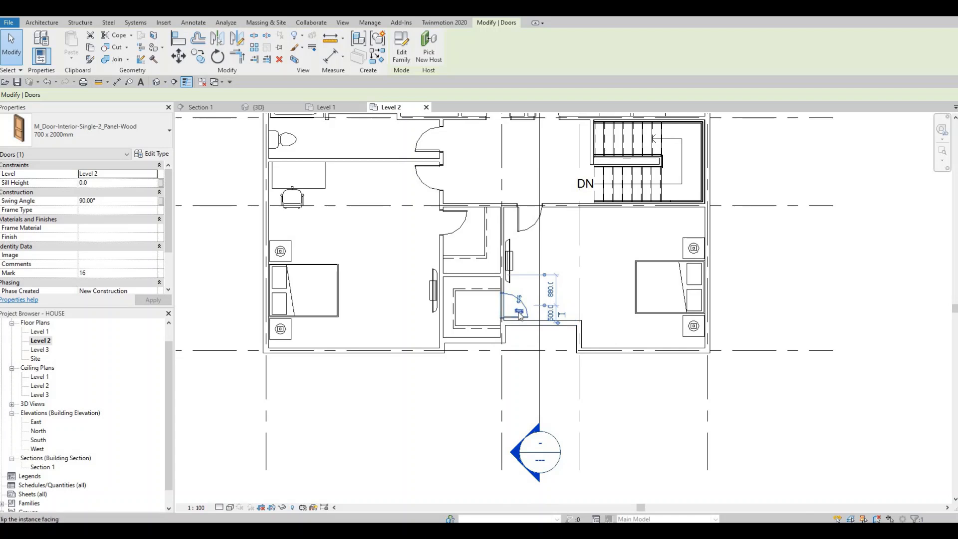
pyautogui.click(521, 312)
pyautogui.press('Escape')
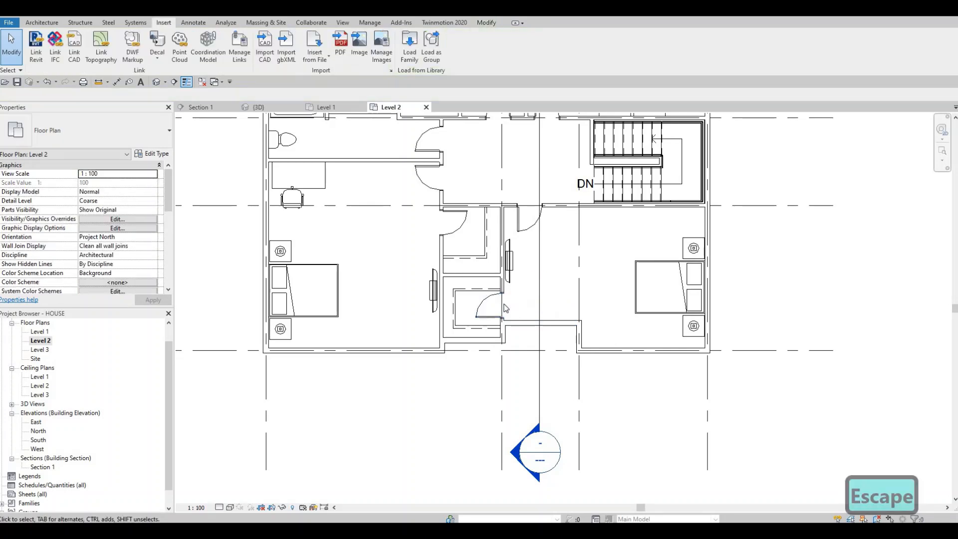
# Step: Move the lower-right bedroom's entry door right to 1800 mm from the TV wall and flip its hand
pyautogui.moveTo(530, 281); pyautogui.dragTo(530, 296, button='middle')
pyautogui.moveTo(522, 243); pyautogui.dragTo(514, 271, button='middle')
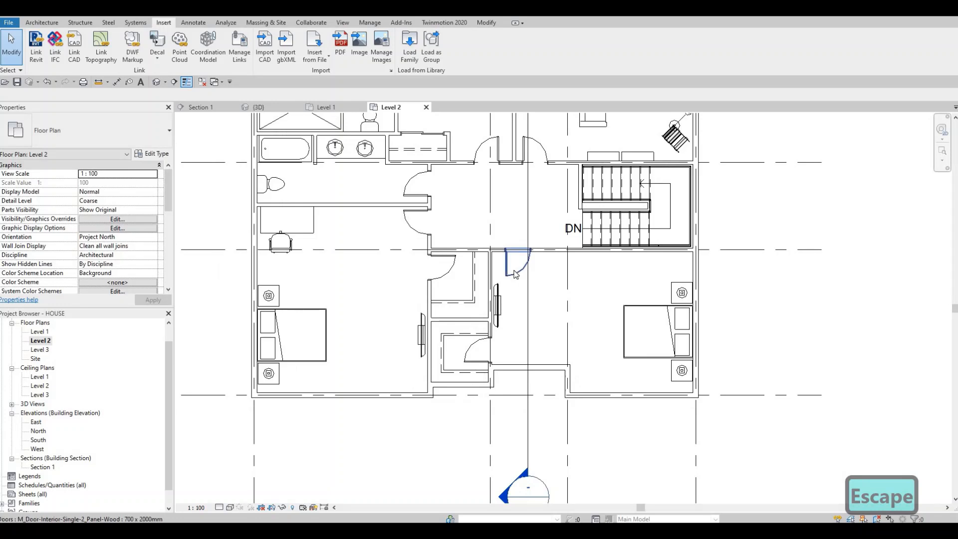
pyautogui.click(518, 273)
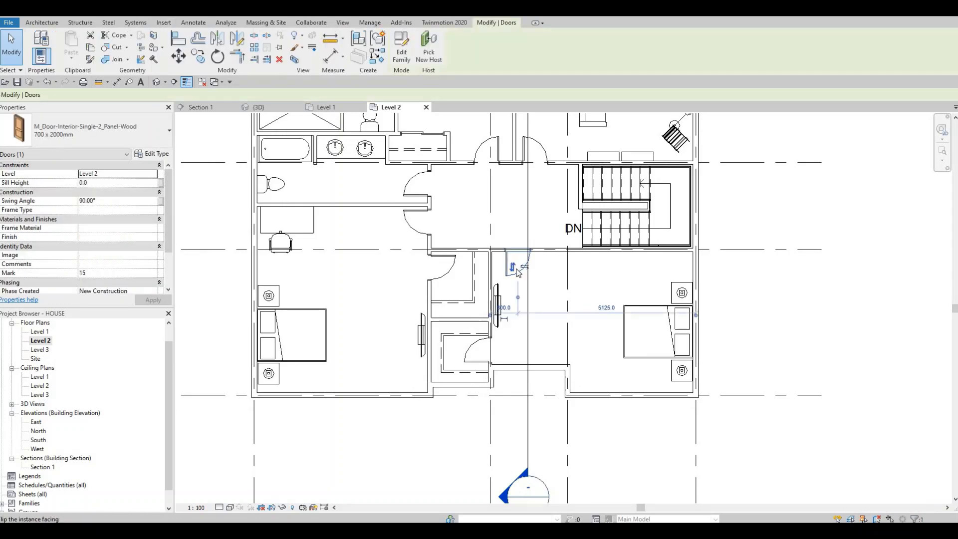
pyautogui.moveTo(555, 262); pyautogui.dragTo(558, 265)
pyautogui.click(558, 266)
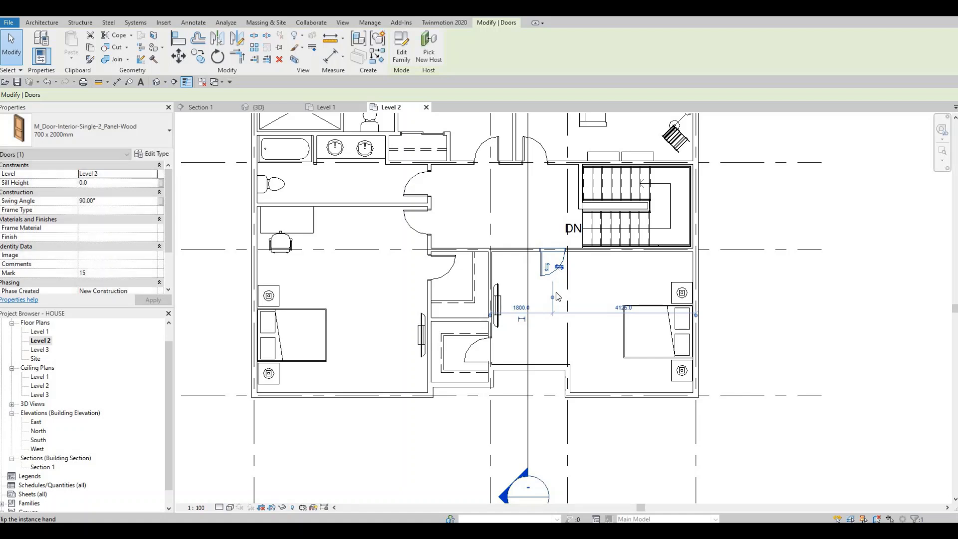
pyautogui.press('Escape')
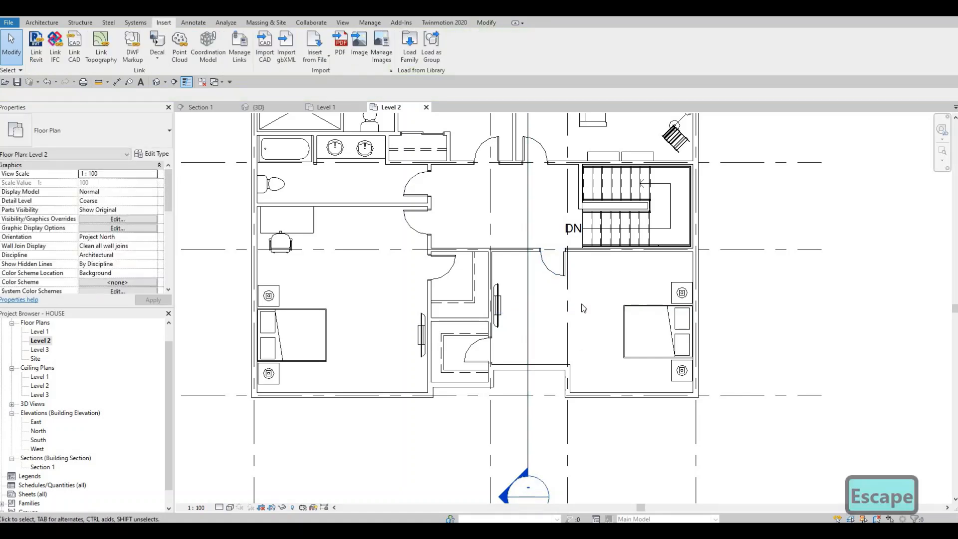
# Step: Nudge the lower-right bedroom's bed, both night stands and both lamps up together, more in line with the TV
pyautogui.moveTo(504, 266); pyautogui.dragTo(574, 281, button='middle')
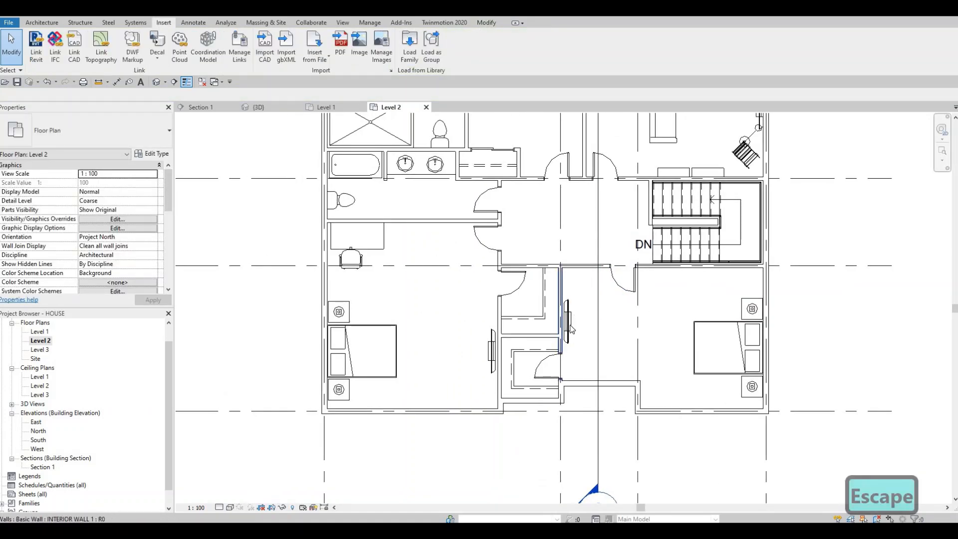
pyautogui.scroll(-2, 533, 288)
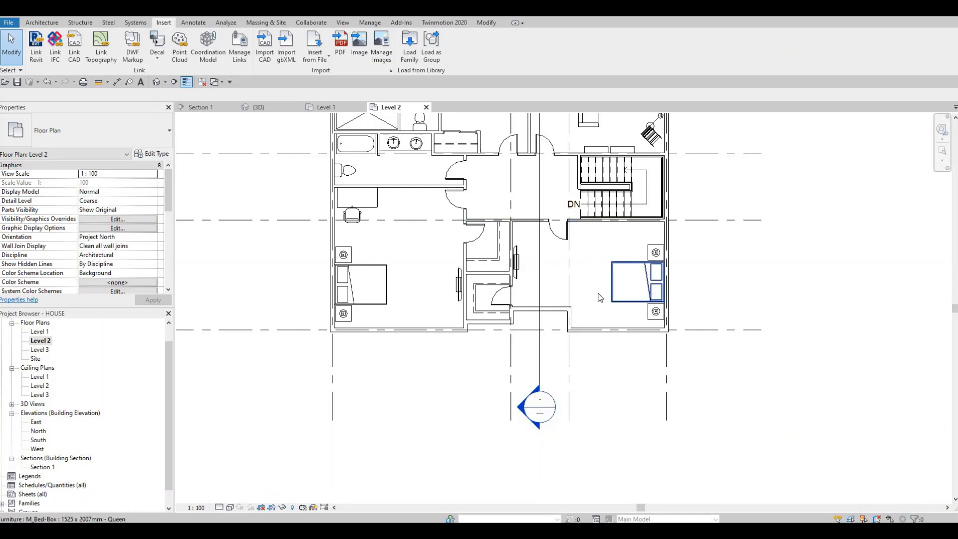
pyautogui.moveTo(591, 232); pyautogui.dragTo(580, 237, button='middle')
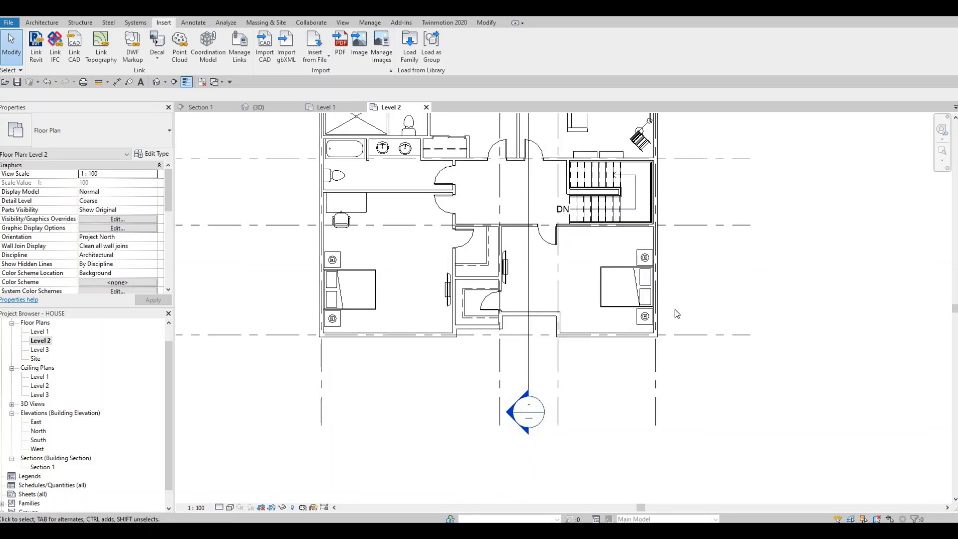
pyautogui.scroll(2, 676, 314)
pyautogui.moveTo(697, 360); pyautogui.dragTo(698, 360)
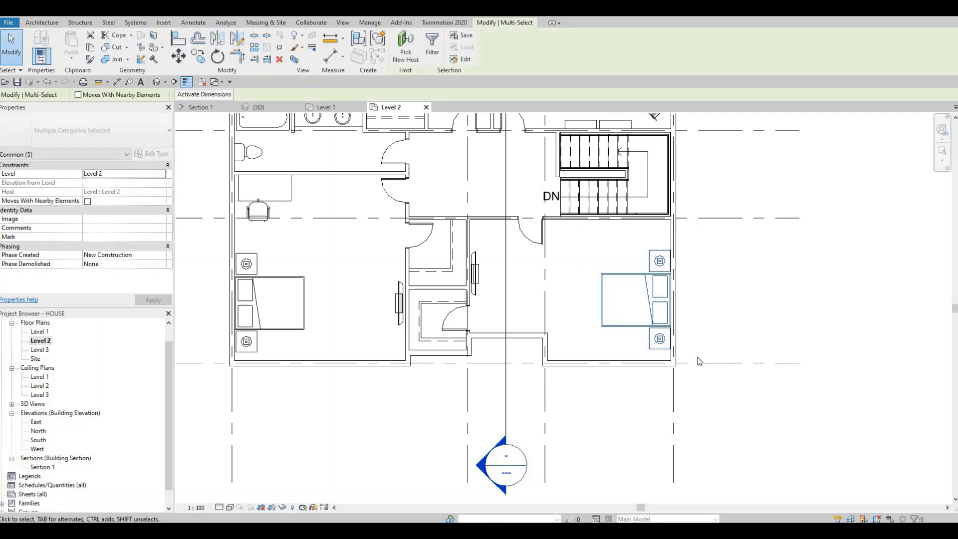
pyautogui.press('Up')
pyautogui.press('Up')
pyautogui.press('Up')
pyautogui.press('Up')
pyautogui.press('Up')
pyautogui.press('Up')
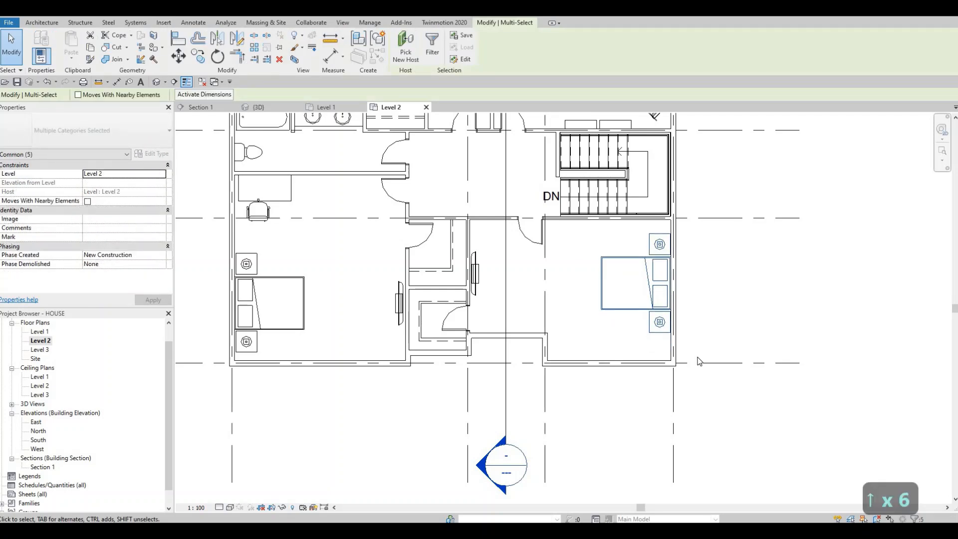
pyautogui.press('Up')
pyautogui.press('Up')
pyautogui.press('Up')
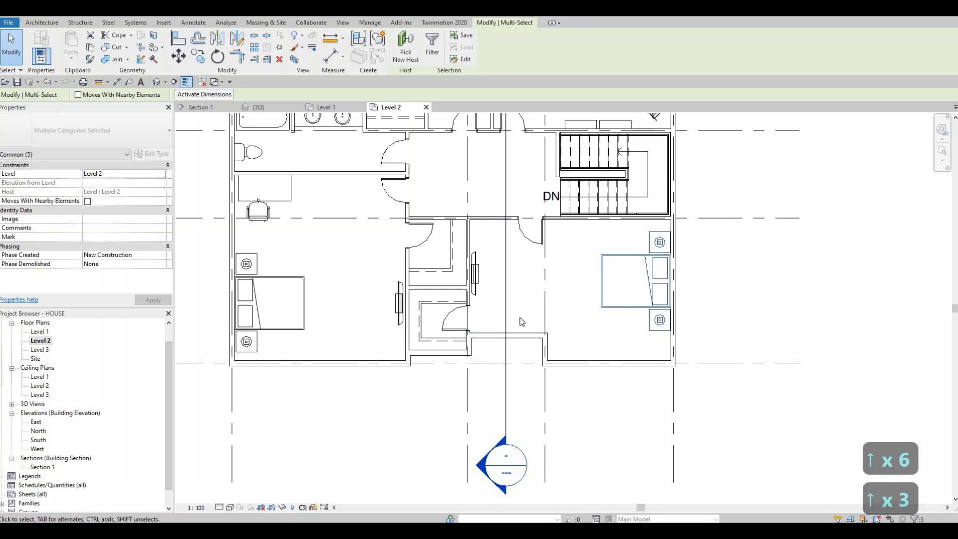
# Step: Place another 1525 x 762mm M_Desk, matching the lower-left bedroom's desk, in the lower-left corner of the lower-right bedroom
pyautogui.moveTo(322, 230); pyautogui.dragTo(350, 249, button='middle')
pyautogui.press('Escape')
pyautogui.click(319, 217)
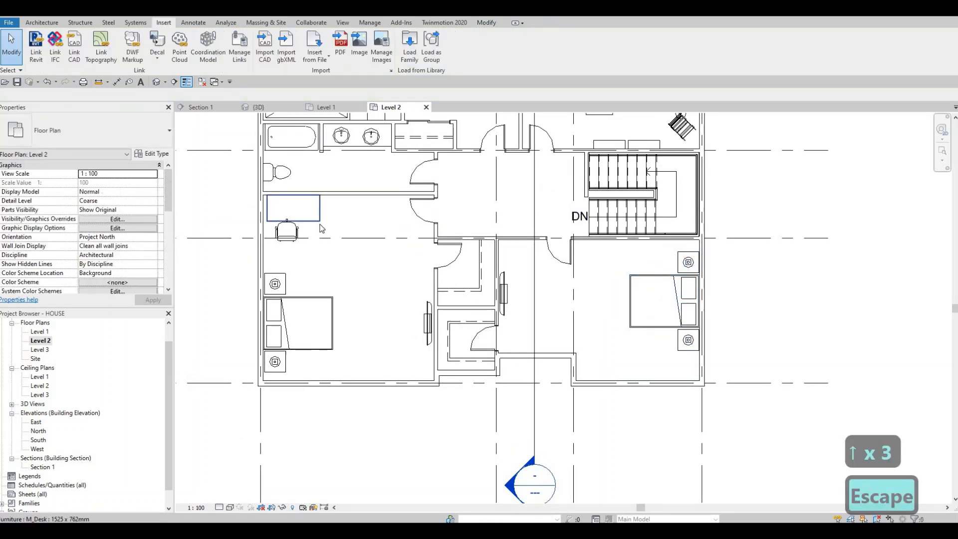
pyautogui.press('c')
pyautogui.press('s')
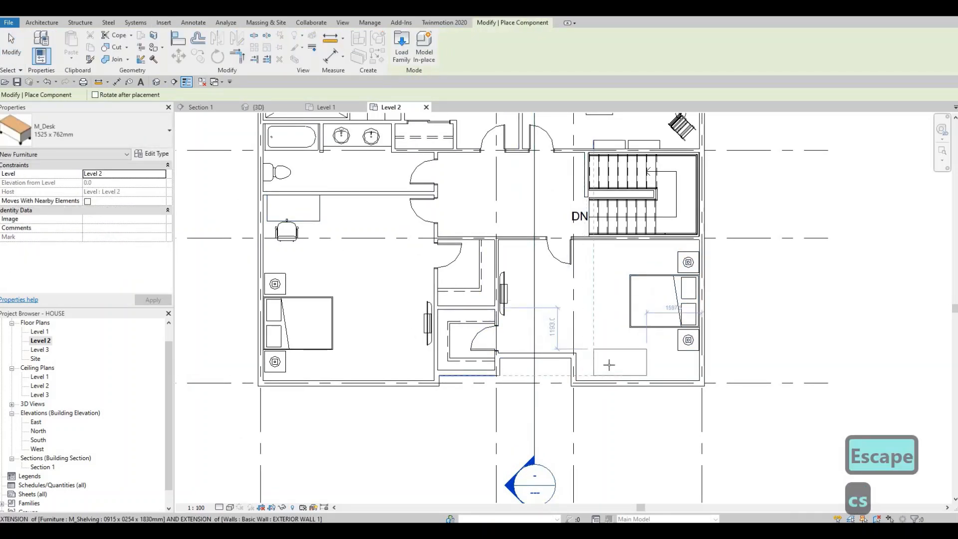
pyautogui.press('Escape')
pyautogui.press('Escape')
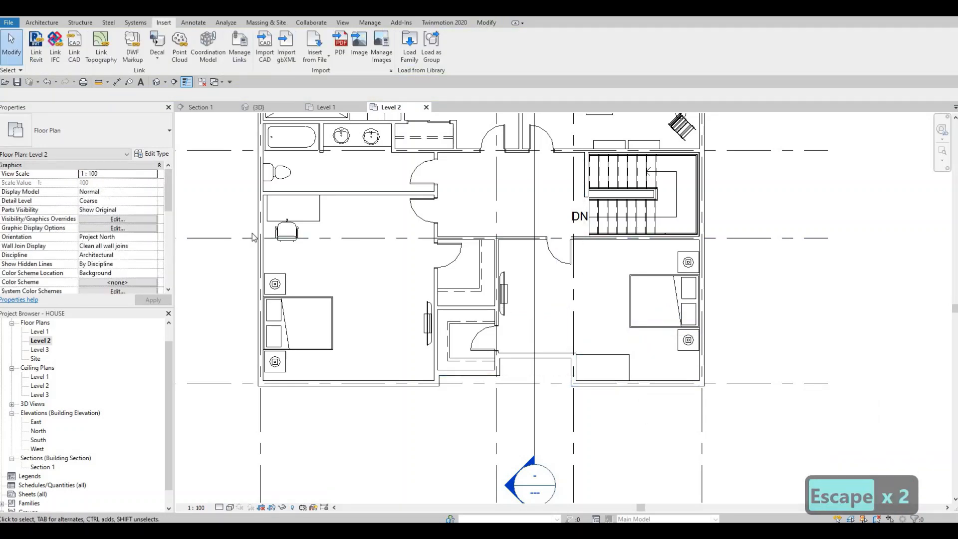
# Step: Place an M_Chair-Executive above the lower-right bedroom's desk, rotated to face it
pyautogui.click(288, 232)
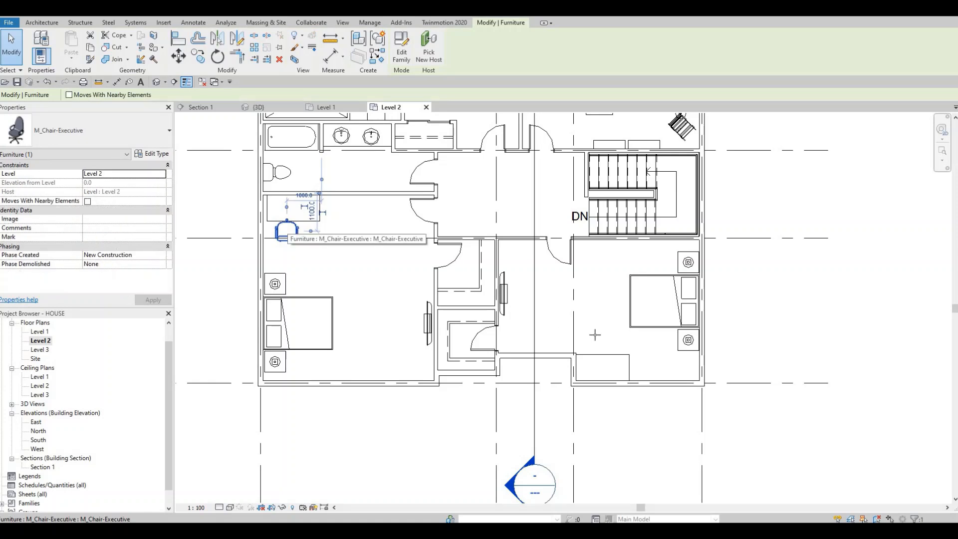
pyautogui.press('c')
pyautogui.press('s')
pyautogui.press('c')
pyautogui.press('s')
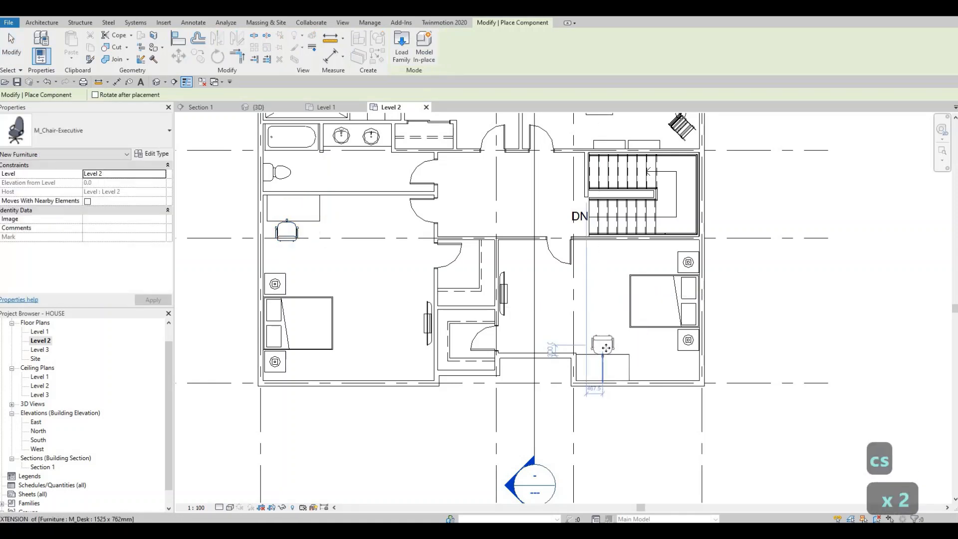
pyautogui.press('Escape')
pyautogui.press('Escape')
pyautogui.press('Escape')
# Step: Nudge the lower-left bedroom's executive chair up two increments, closer under its desk
pyautogui.scroll(-3, 545, 396)
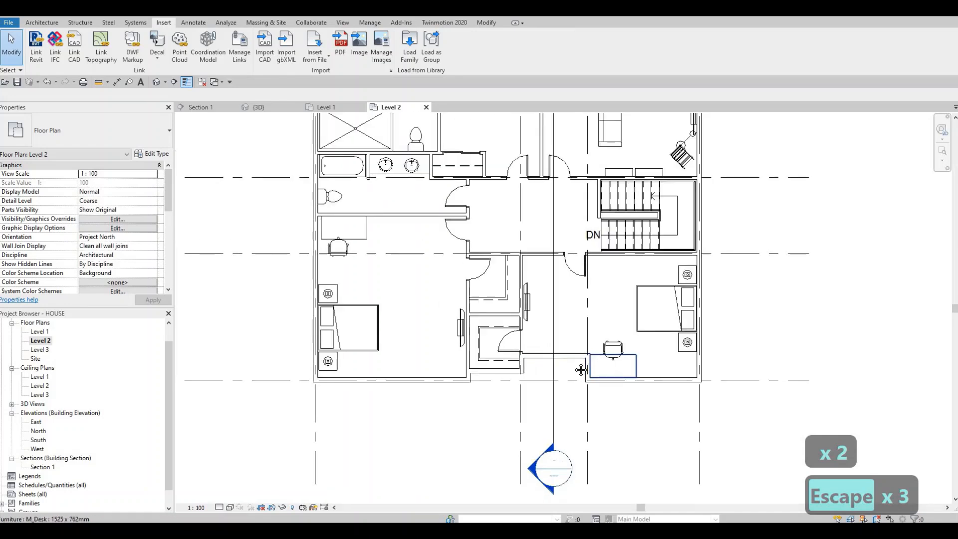
pyautogui.scroll(-1, 544, 397)
pyautogui.scroll(5, 401, 289)
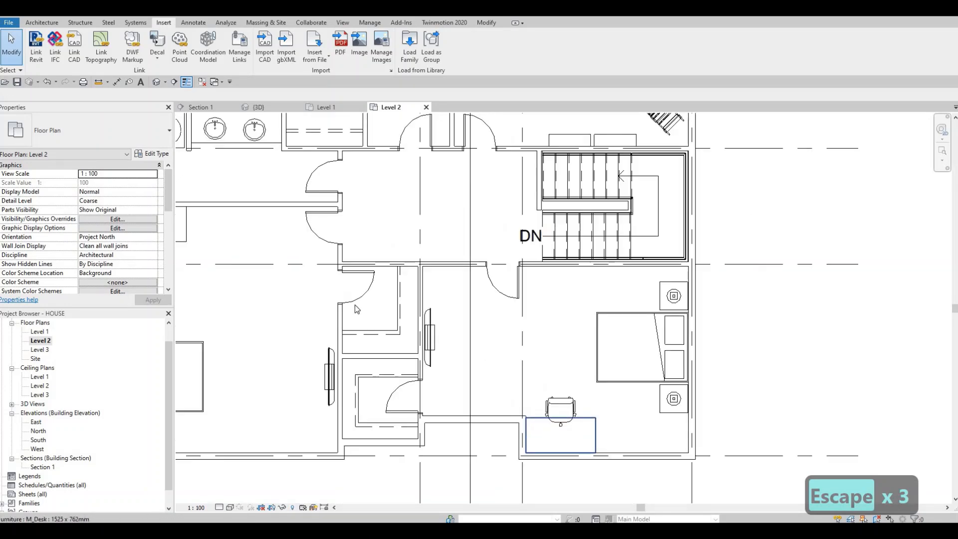
pyautogui.scroll(1, 401, 289)
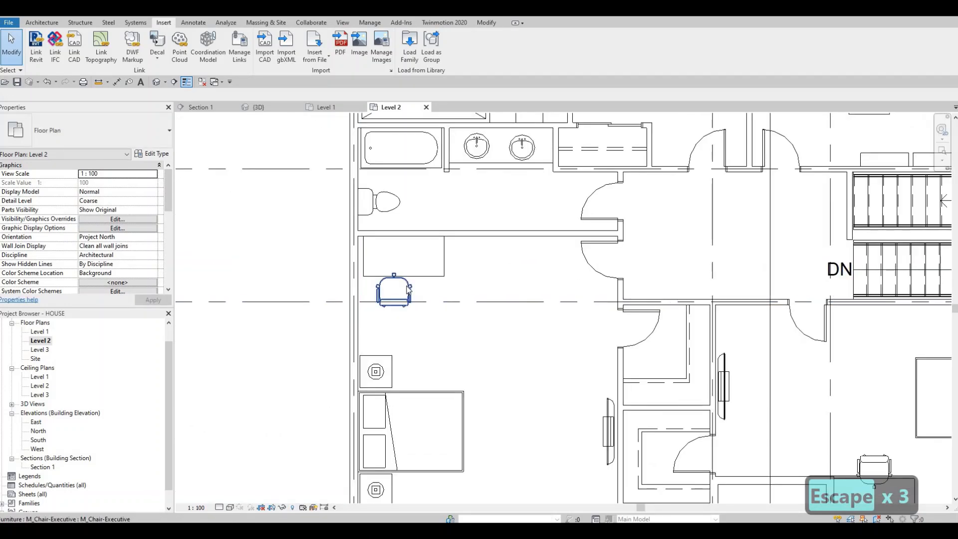
pyautogui.click(408, 288)
pyautogui.press('Up')
pyautogui.press('Up')
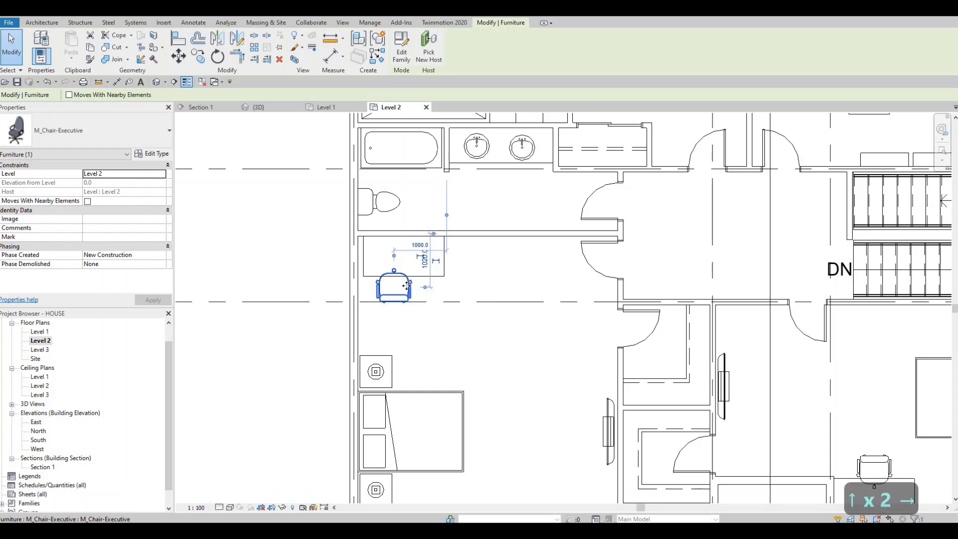
pyautogui.press('Escape')
pyautogui.press('Escape')
pyautogui.scroll(-6, 402, 282)
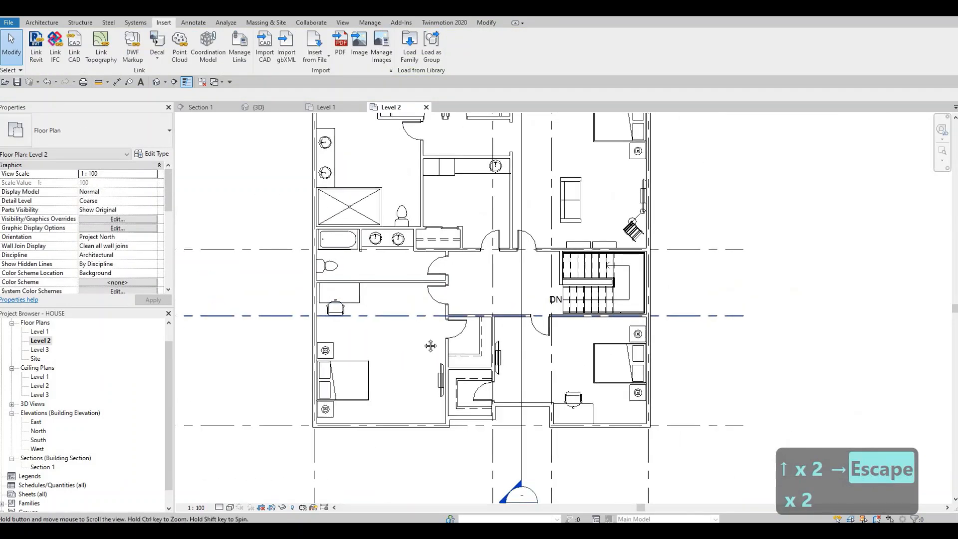
# Step: Examine the furnished Level 2 floor plan, including the two lower bedrooms, their closets and the recessed exterior wall
pyautogui.scroll(4, 406, 271)
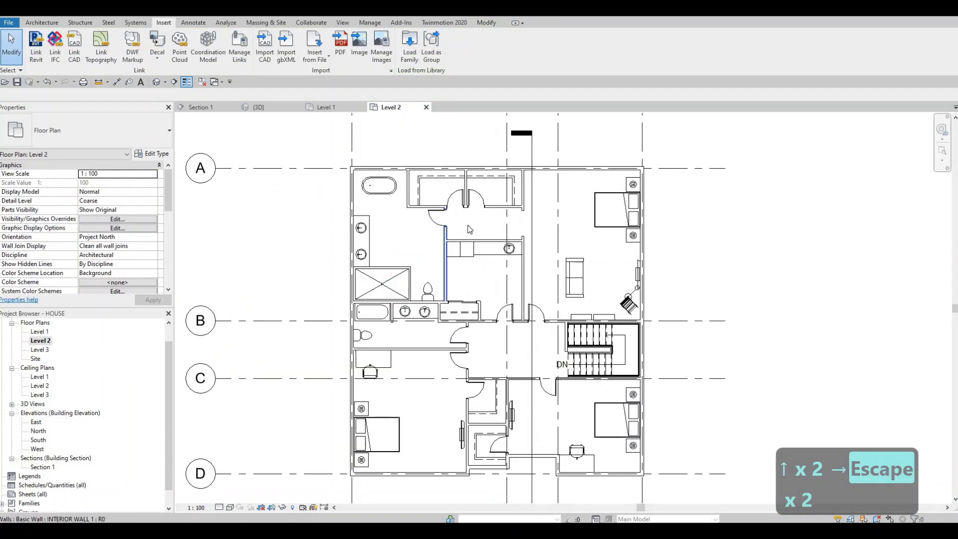
pyautogui.scroll(-3, 482, 254)
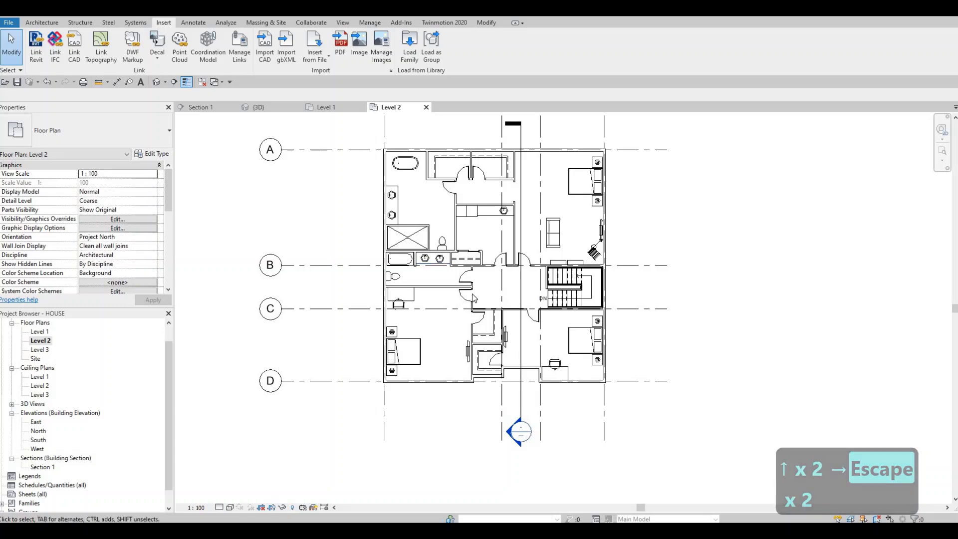
pyautogui.scroll(1, 459, 316)
pyautogui.moveTo(519, 278); pyautogui.dragTo(520, 278, button='middle')
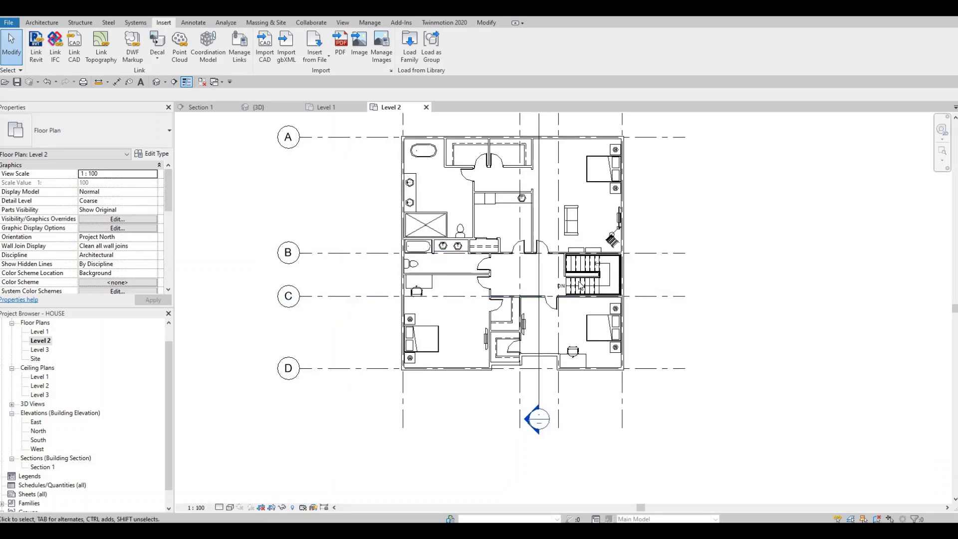
pyautogui.scroll(-2, 579, 285)
pyautogui.moveTo(463, 381); pyautogui.dragTo(514, 351, button='middle')
pyautogui.scroll(1, 589, 252)
pyautogui.scroll(4, 492, 317)
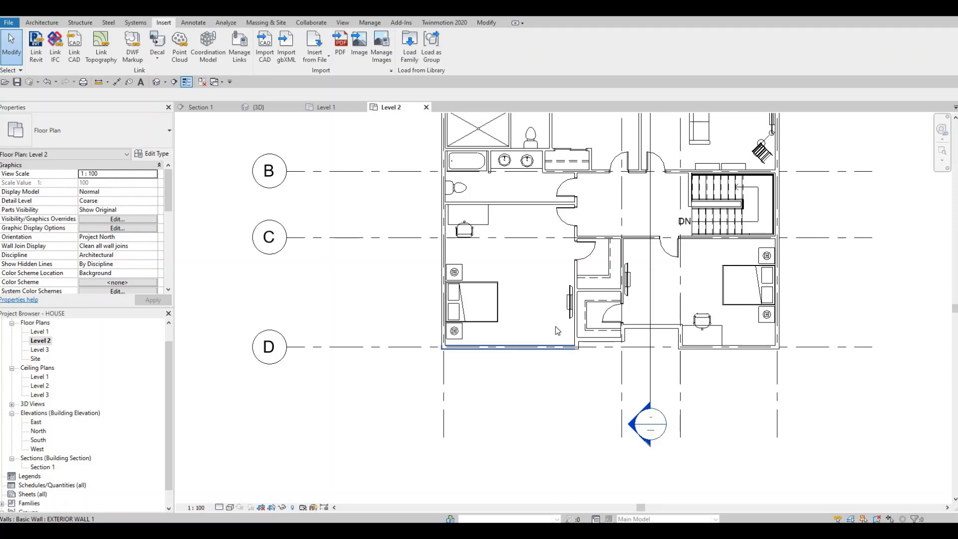
pyautogui.scroll(-5, 556, 339)
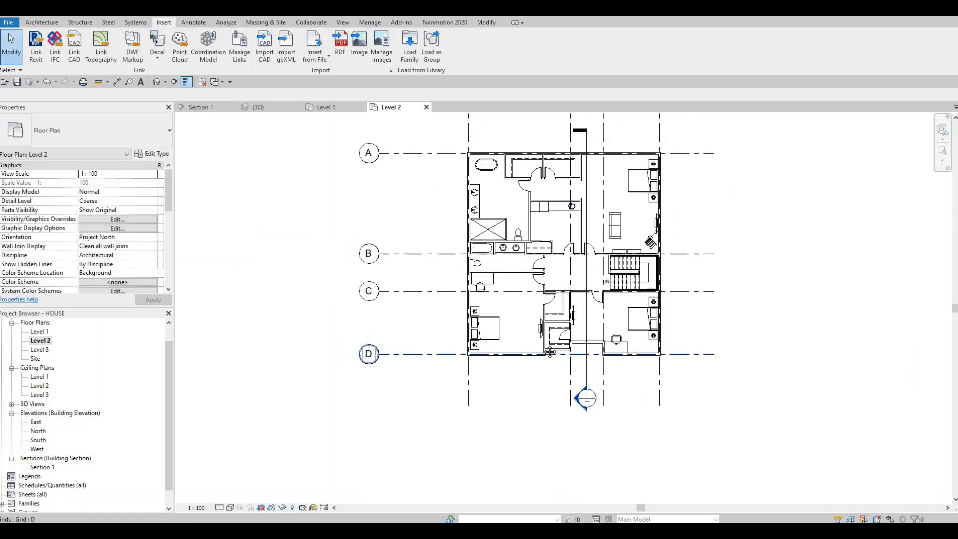
pyautogui.scroll(2, 586, 377)
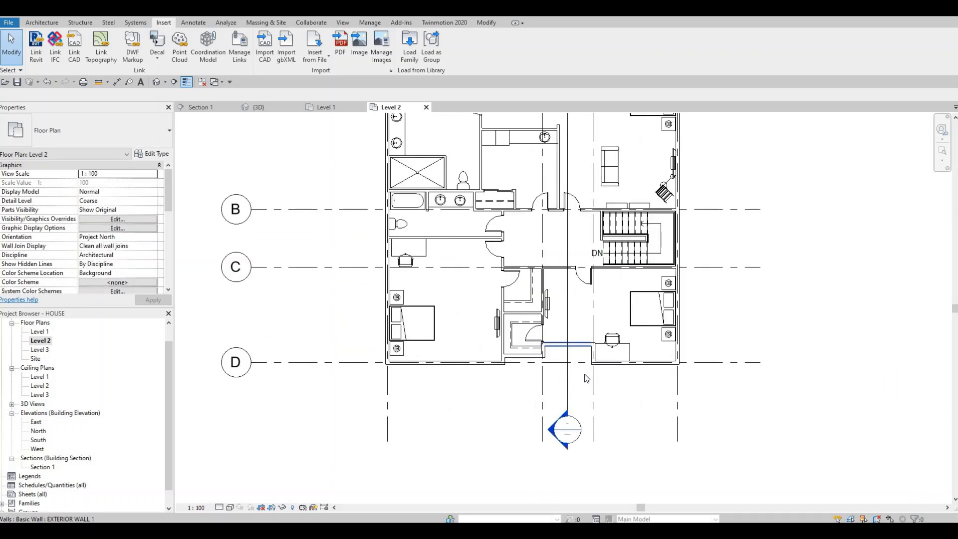
pyautogui.scroll(4, 586, 378)
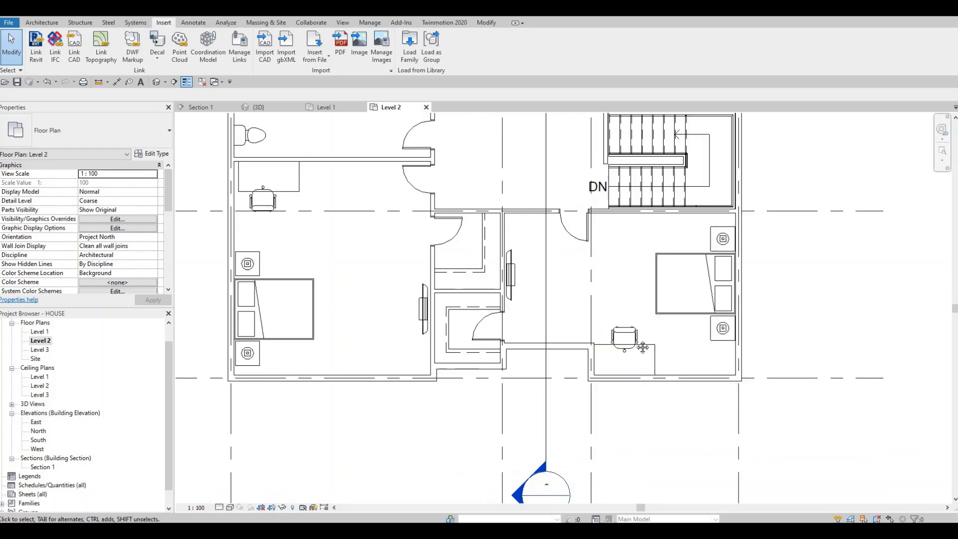
pyautogui.scroll(-4, 643, 347)
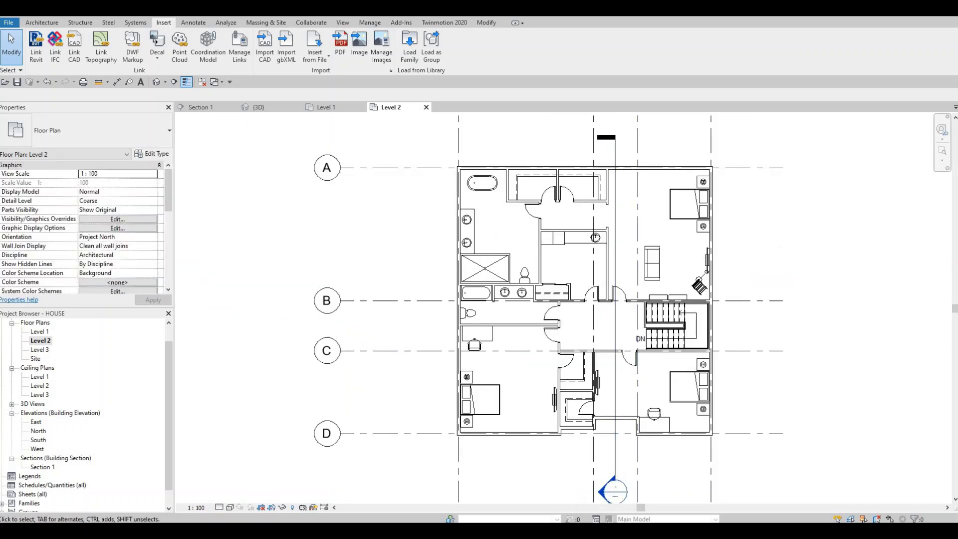
pyautogui.moveTo(299, 367); pyautogui.dragTo(195, 343, button='middle')
pyautogui.scroll(-1, 195, 343)
pyautogui.scroll(1, 314, 385)
pyautogui.moveTo(314, 385); pyautogui.dragTo(318, 413, button='middle')
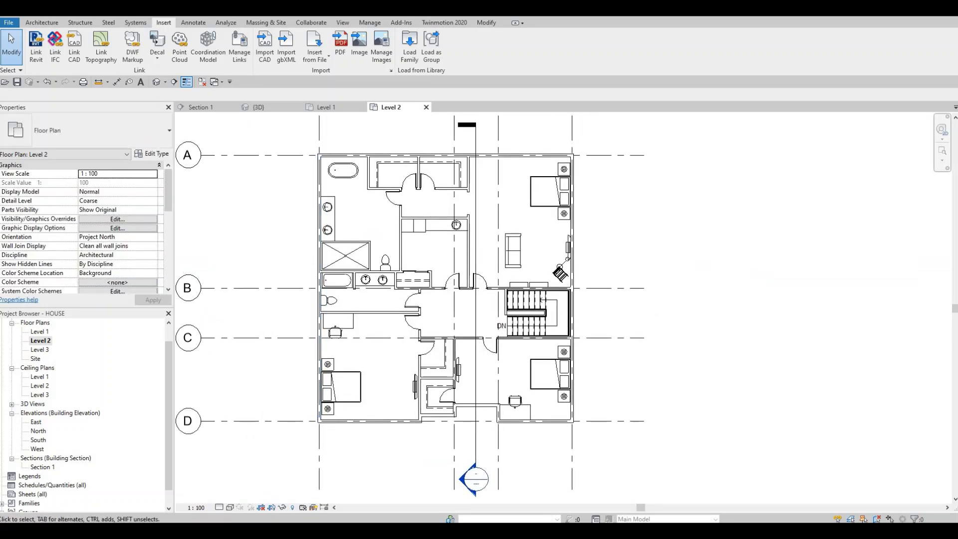
pyautogui.scroll(4, 198, 57)
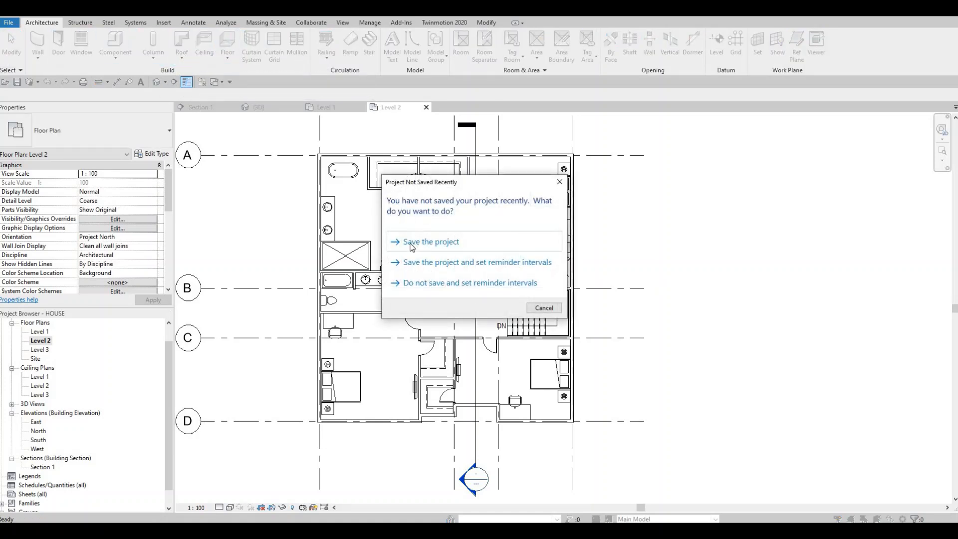
# Step: Save the project and, for a new Level 2 floor, duplicate the floor 1 type as floor 2
pyautogui.click(412, 247)
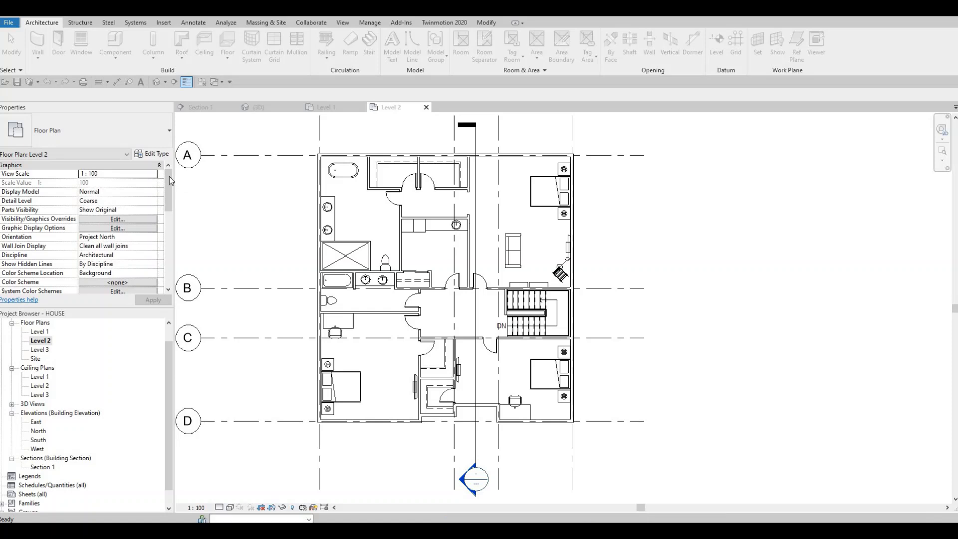
pyautogui.click(148, 156)
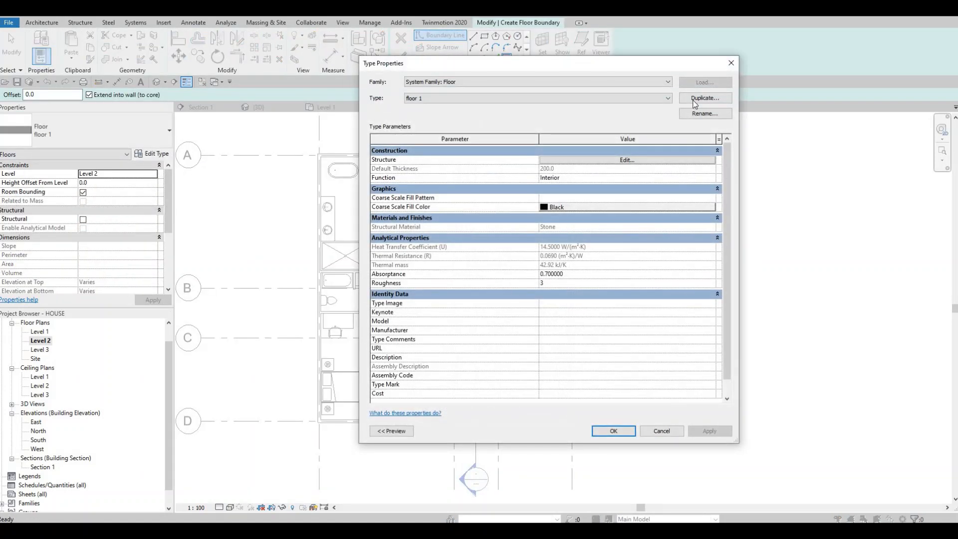
pyautogui.hotkey('alt', 'd')
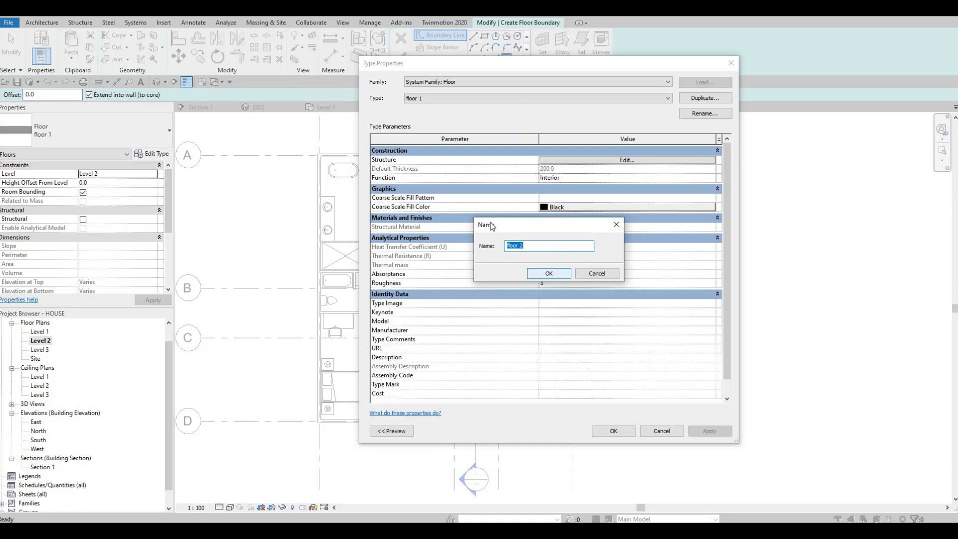
pyautogui.press('Return')
# Step: Set the structure layer of floor 2 to the Ash material from the AEC Materials Wood library
pyautogui.click(552, 160)
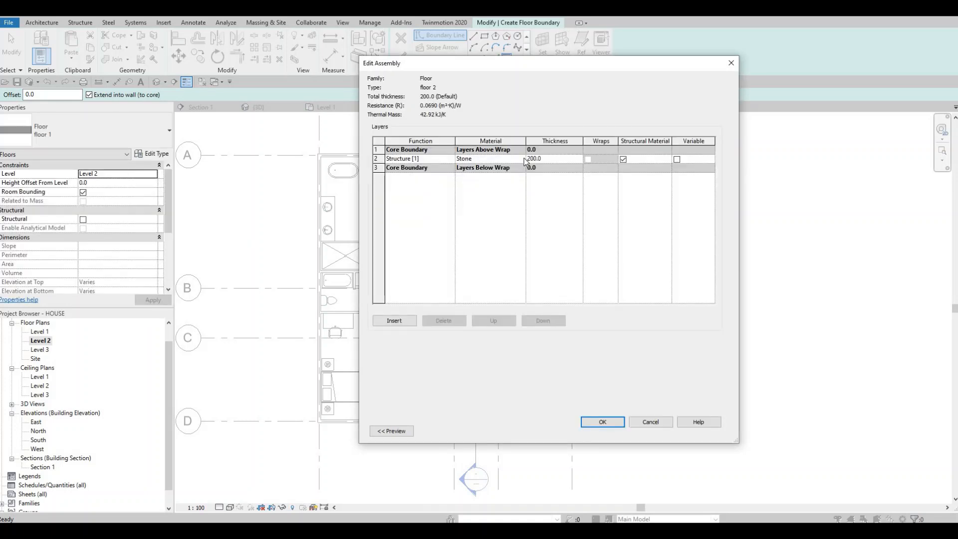
pyautogui.click(524, 157)
pyautogui.click(520, 159)
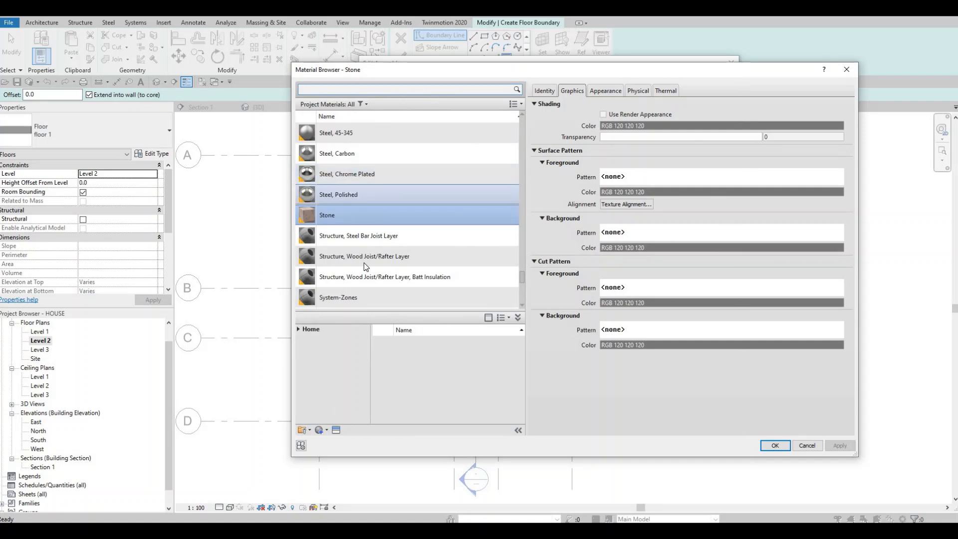
pyautogui.click(299, 330)
pyautogui.click(300, 348)
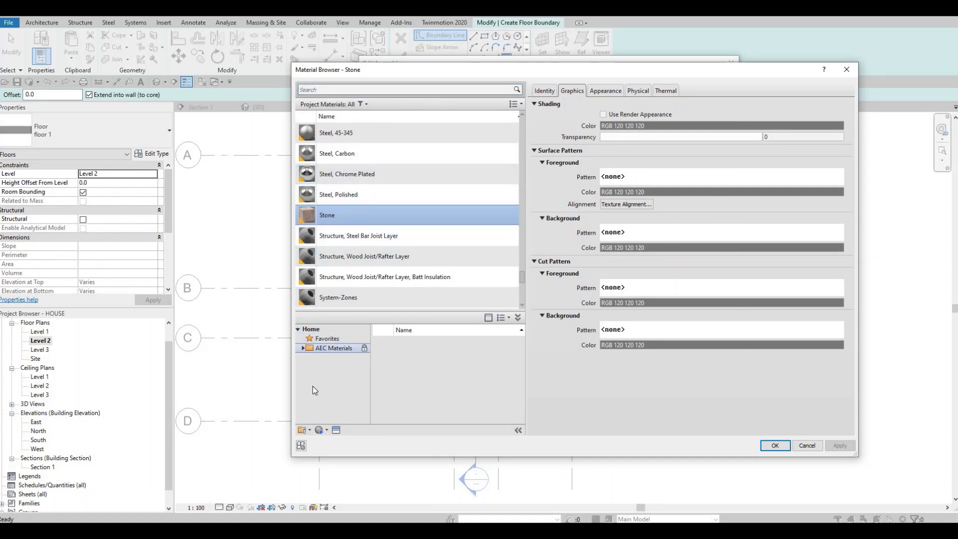
pyautogui.scroll(-4, 336, 400)
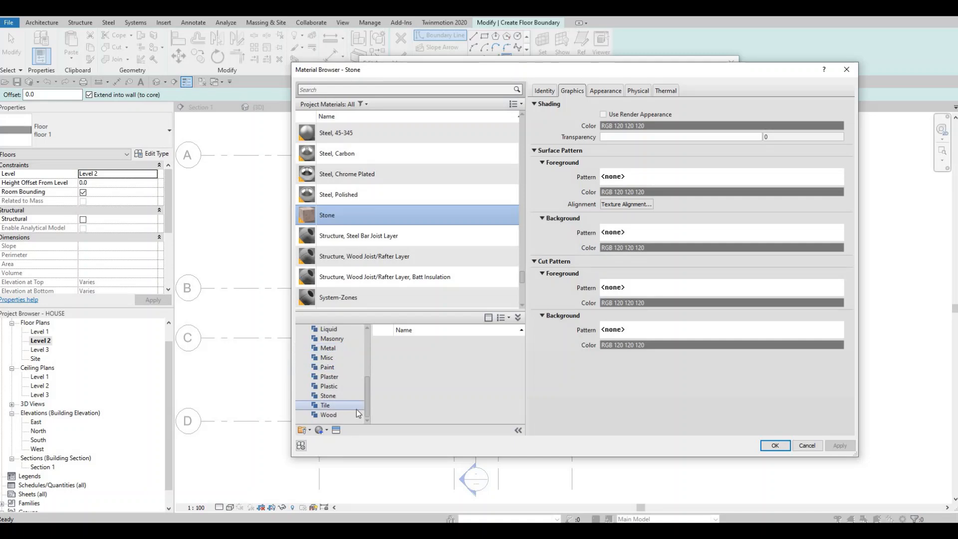
pyautogui.click(344, 415)
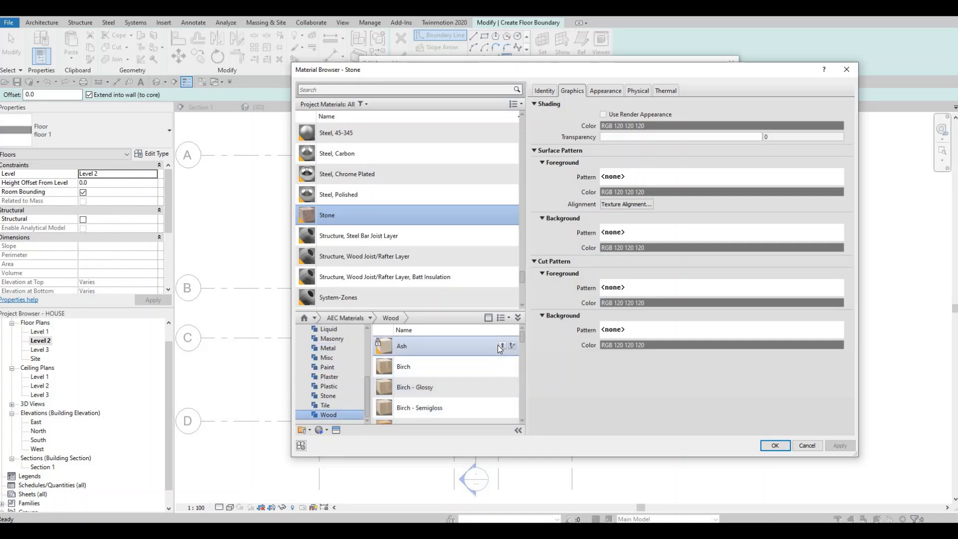
pyautogui.click(510, 346)
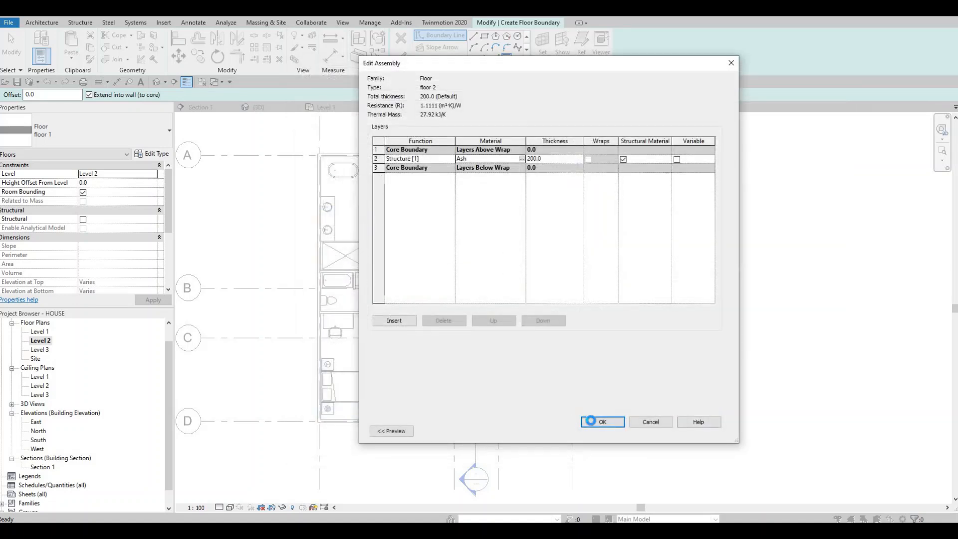
pyautogui.click(590, 420)
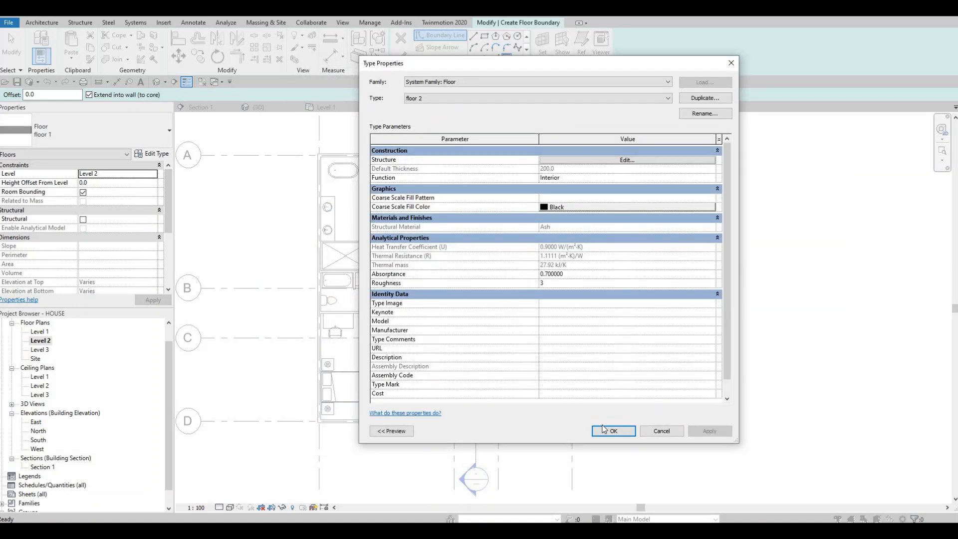
pyautogui.press('Return')
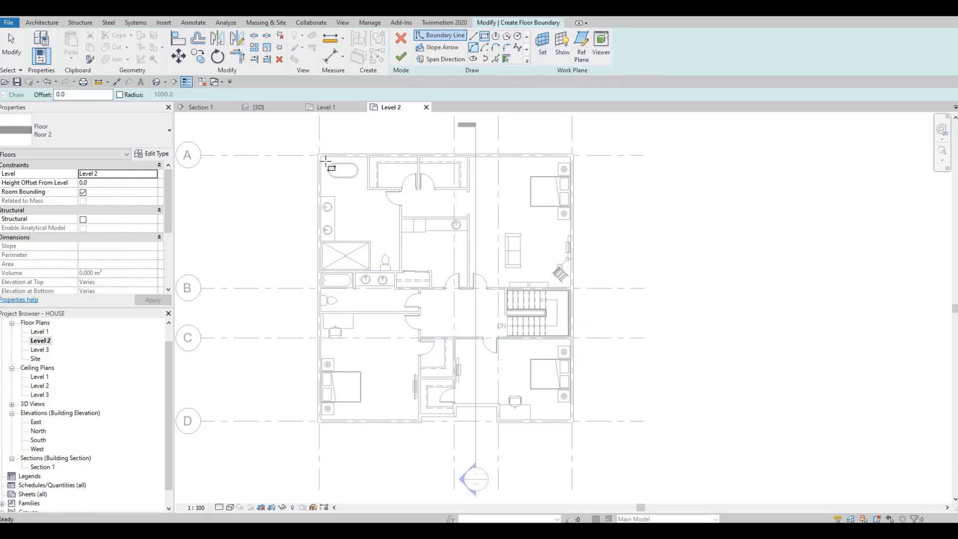
# Step: Sketch a rectangular floor boundary from the upper-left to the lower-right inner corner of the exterior walls
pyautogui.scroll(5, 325, 157)
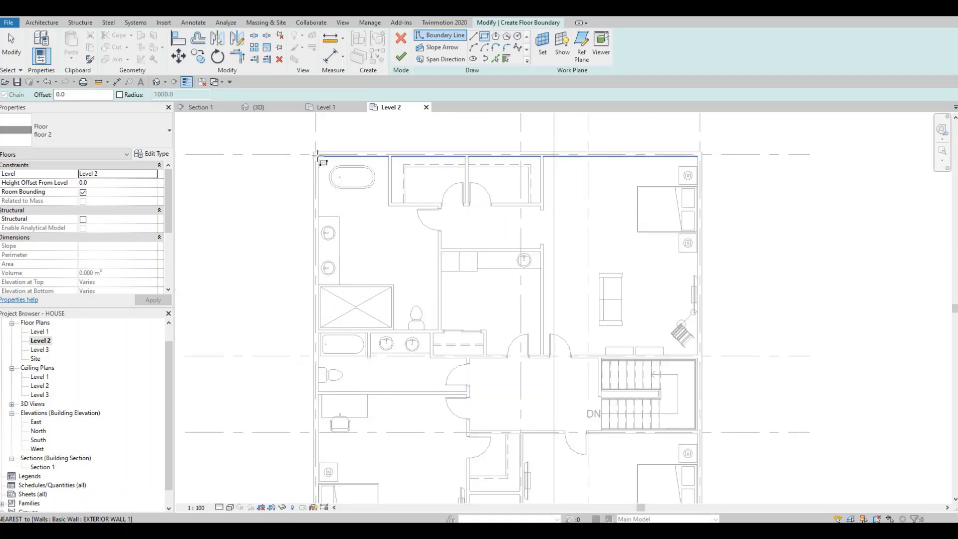
pyautogui.click(307, 160)
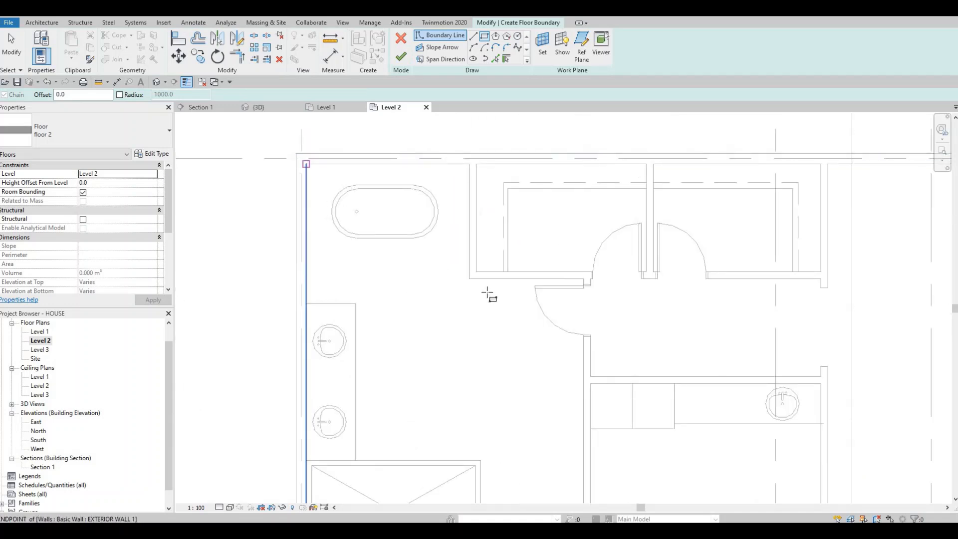
pyautogui.scroll(-3, 573, 339)
pyautogui.moveTo(588, 346); pyautogui.dragTo(579, 304, button='middle')
pyautogui.scroll(-1, 579, 304)
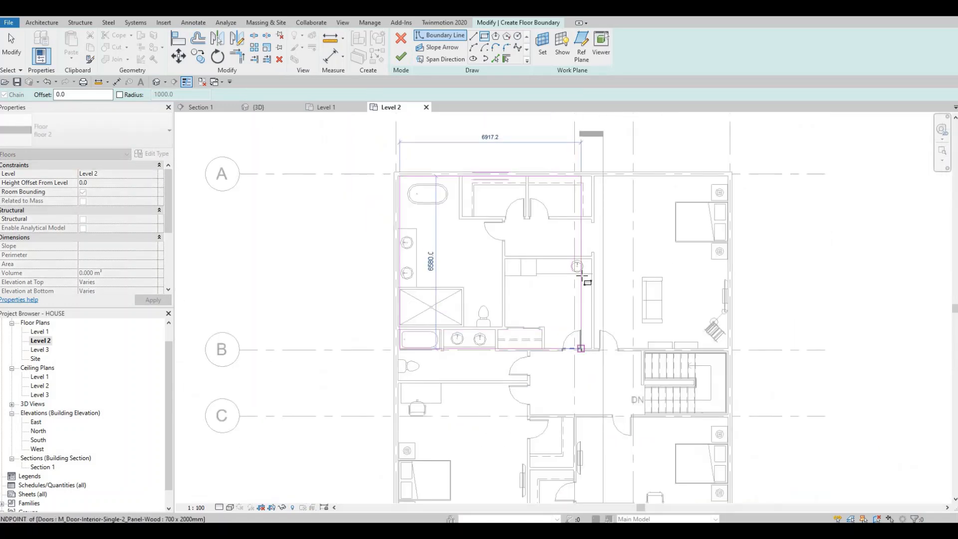
pyautogui.moveTo(672, 456); pyautogui.dragTo(611, 310, button='middle')
pyautogui.scroll(-1, 611, 311)
pyautogui.scroll(2, 643, 346)
pyautogui.moveTo(417, 339); pyautogui.dragTo(581, 320, button='middle')
pyautogui.moveTo(700, 330); pyautogui.dragTo(668, 308, button='middle')
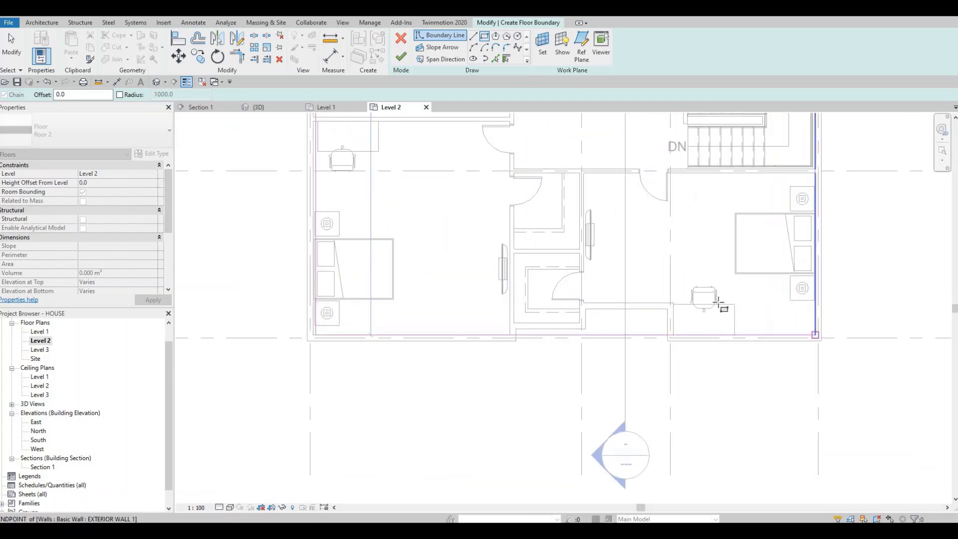
pyautogui.press('Escape')
pyautogui.press('Escape')
pyautogui.scroll(-3, 559, 366)
pyautogui.scroll(-1, 540, 304)
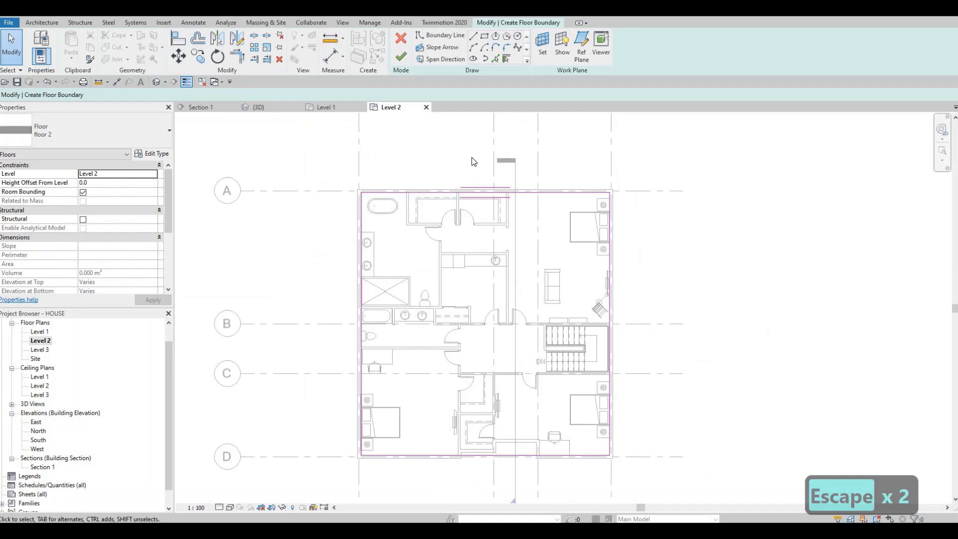
# Step: Add boundary lines with Pick Lines along the inner wall edges of the lower recess, the lower closet and the lower-left bedroom's closet-side wall
pyautogui.scroll(1, 540, 304)
pyautogui.moveTo(541, 304); pyautogui.dragTo(511, 212, button='middle')
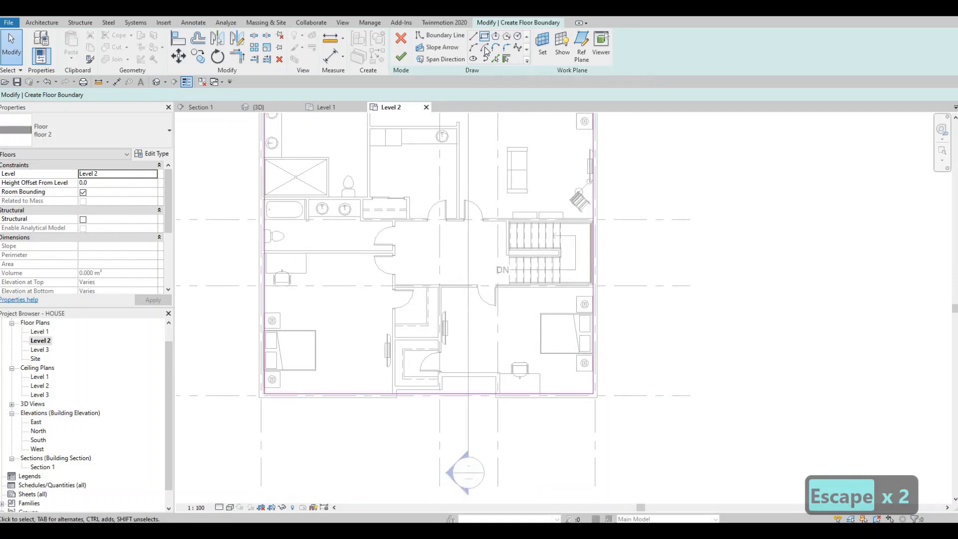
pyautogui.click(495, 59)
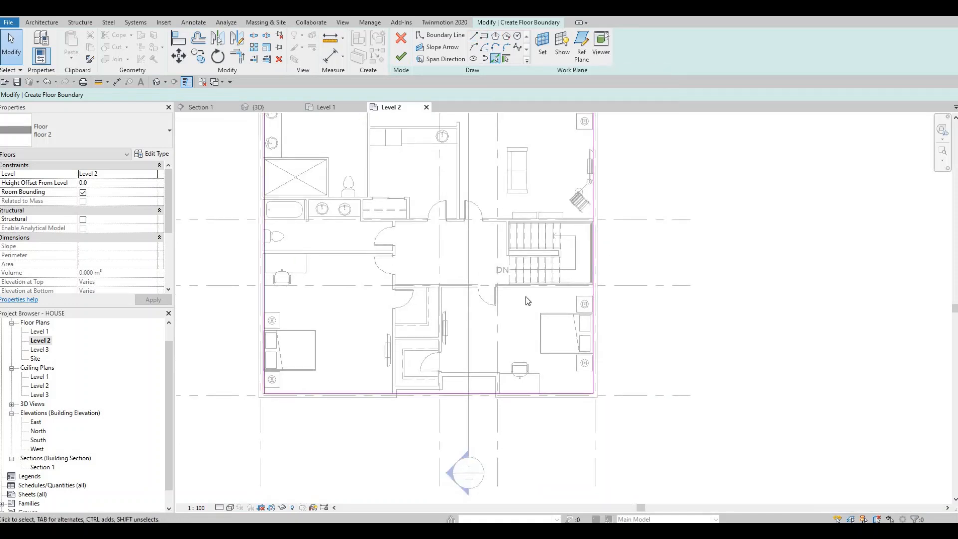
pyautogui.scroll(2, 526, 297)
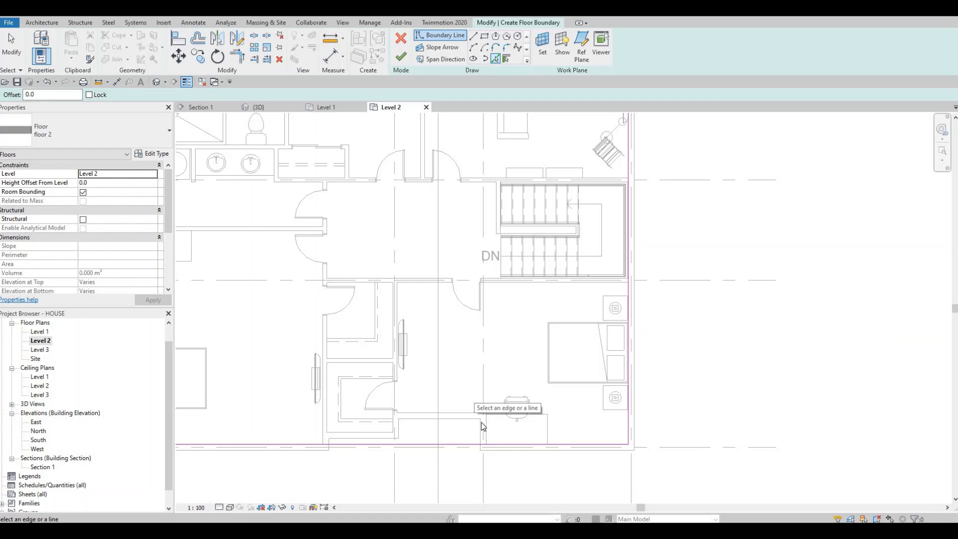
pyautogui.click(486, 424)
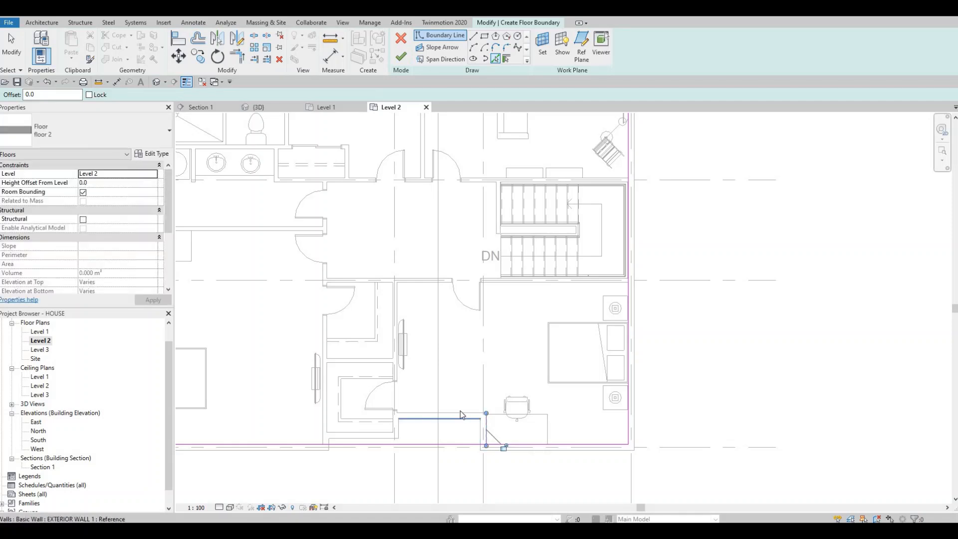
pyautogui.click(460, 414)
pyautogui.click(384, 426)
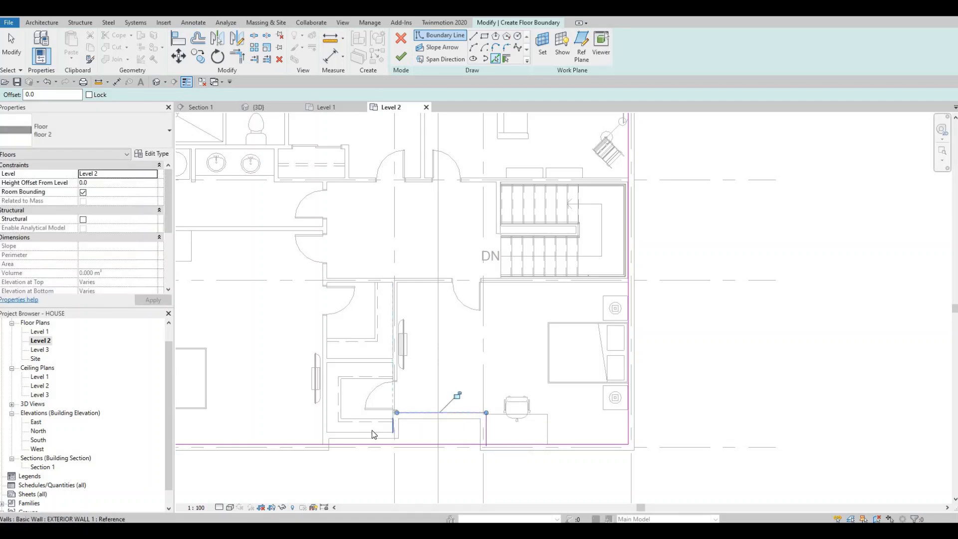
pyautogui.moveTo(454, 415)
pyautogui.mouseDown(button='middle')
pyautogui.moveTo(465, 418)
pyautogui.moveTo(449, 411)
pyautogui.mouseUp(button='middle')
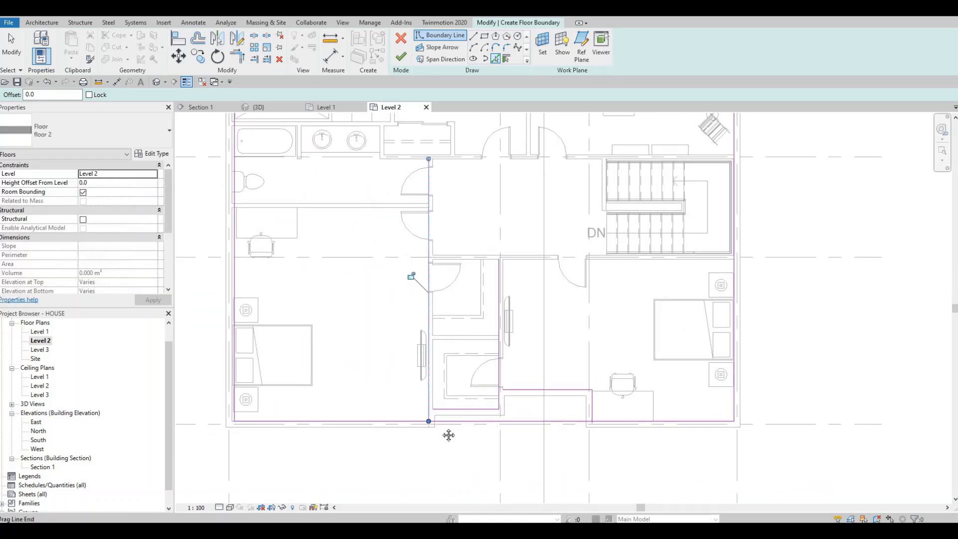
pyautogui.press('Escape')
pyautogui.press('Escape')
pyautogui.scroll(-3, 435, 385)
pyautogui.moveTo(435, 373); pyautogui.dragTo(436, 393, button='middle')
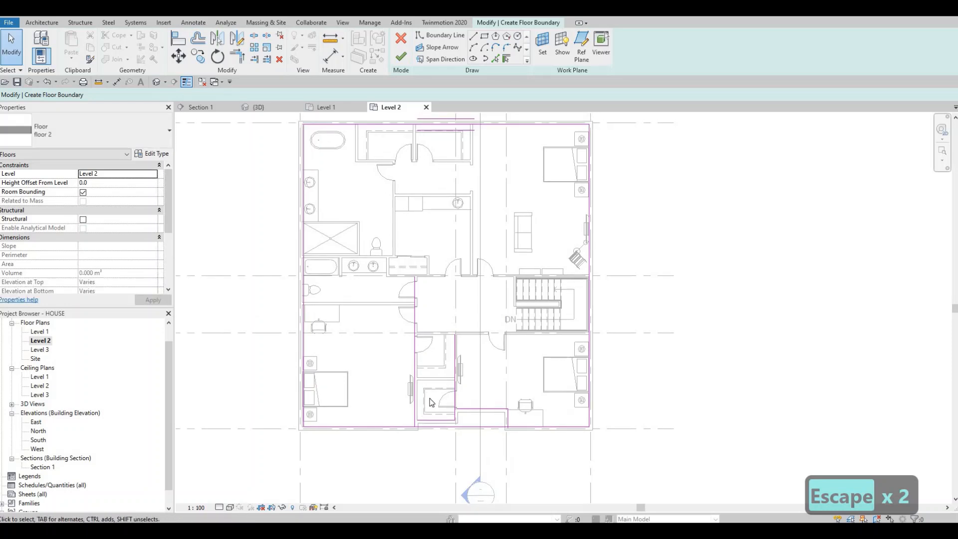
# Step: Trim the floor boundary lines into corners between the lower recess, the lower closet and the lower-left bedroom's closet-side wall
pyautogui.scroll(5, 436, 393)
pyautogui.press('t')
pyautogui.press('r')
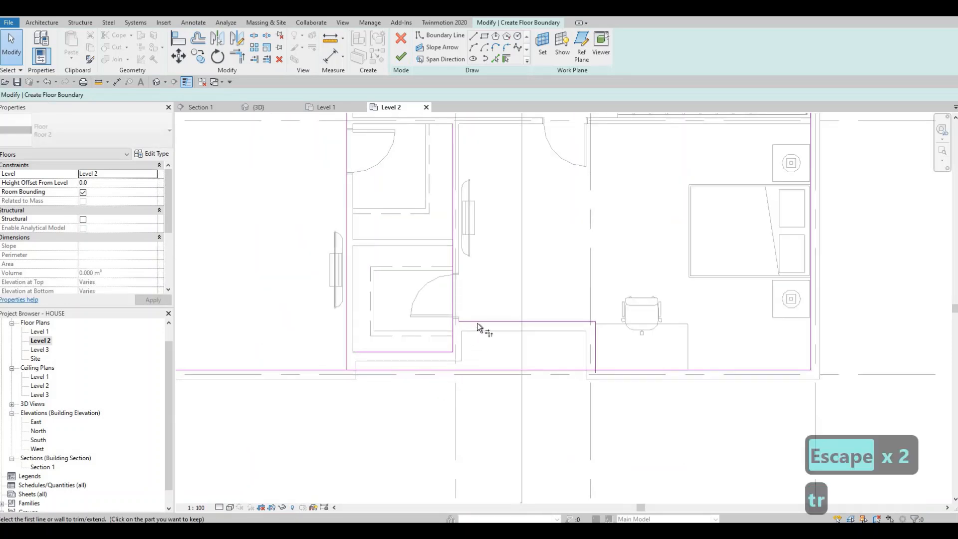
pyautogui.click(477, 321)
pyautogui.click(453, 326)
pyautogui.click(373, 351)
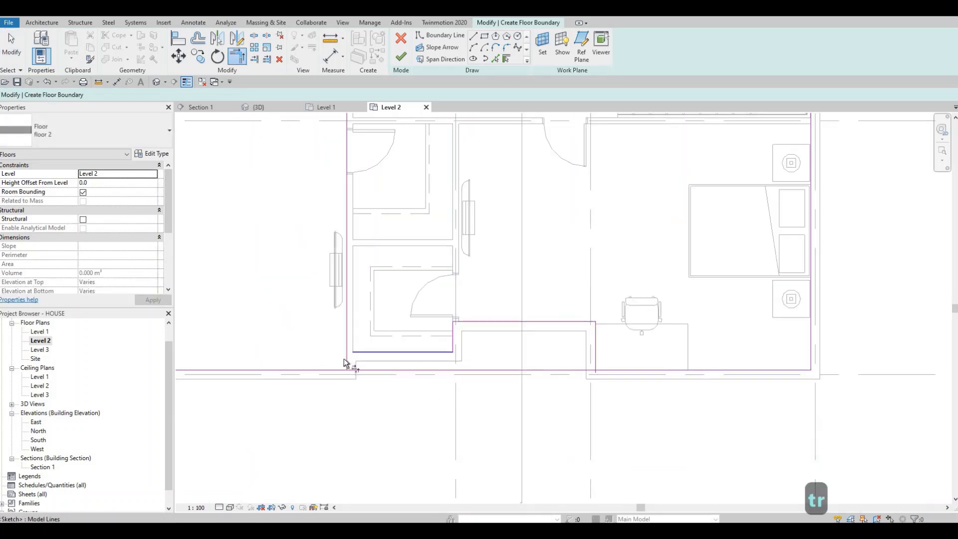
pyautogui.click(346, 359)
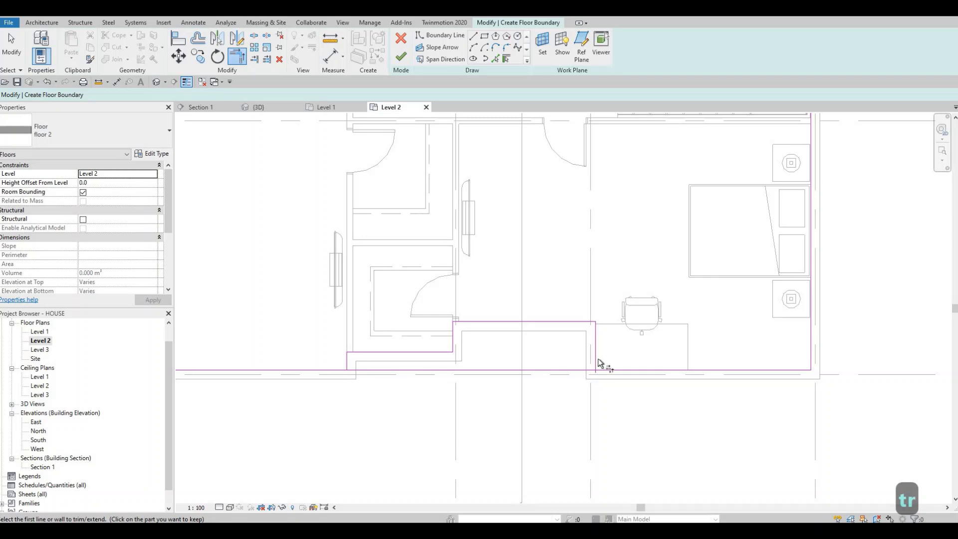
pyautogui.press('Escape')
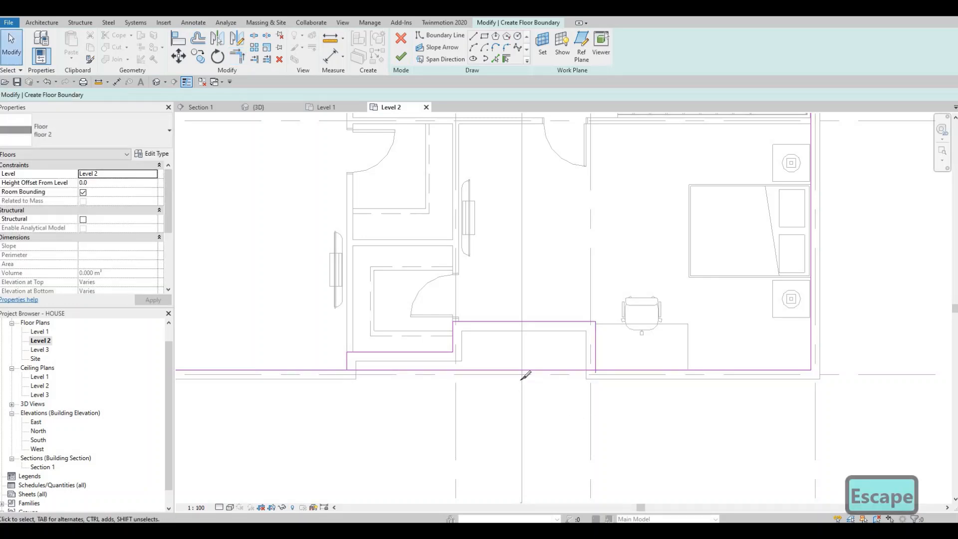
# Step: Split the long lower boundary line at a point within the recess, without deleting an inner segment
pyautogui.press('s')
pyautogui.press('l')
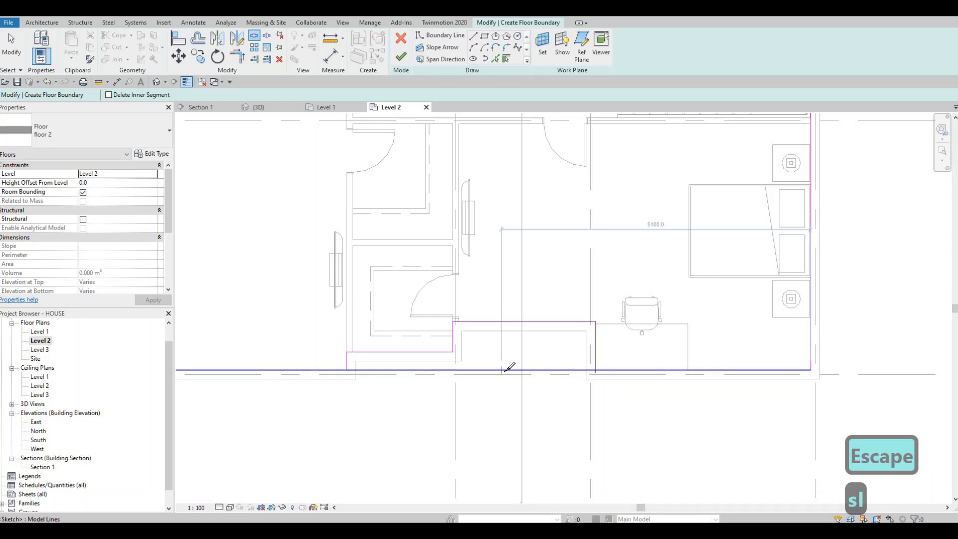
pyautogui.click(502, 370)
pyautogui.press('Escape')
pyautogui.press('Escape')
pyautogui.press('Escape')
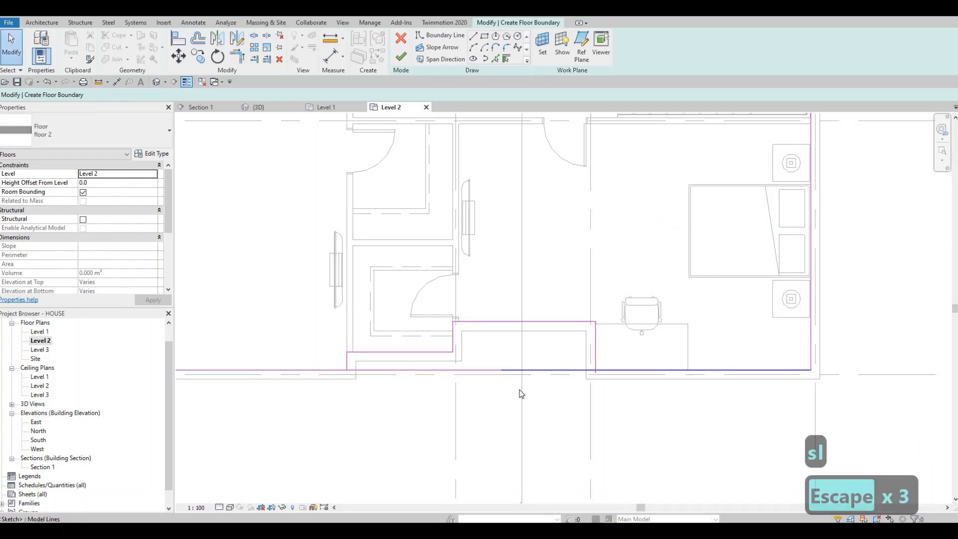
# Step: Trim the two halves of the split lower boundary line to the side edges of the recess and the closet
pyautogui.press('t')
pyautogui.press('r')
pyautogui.click(595, 357)
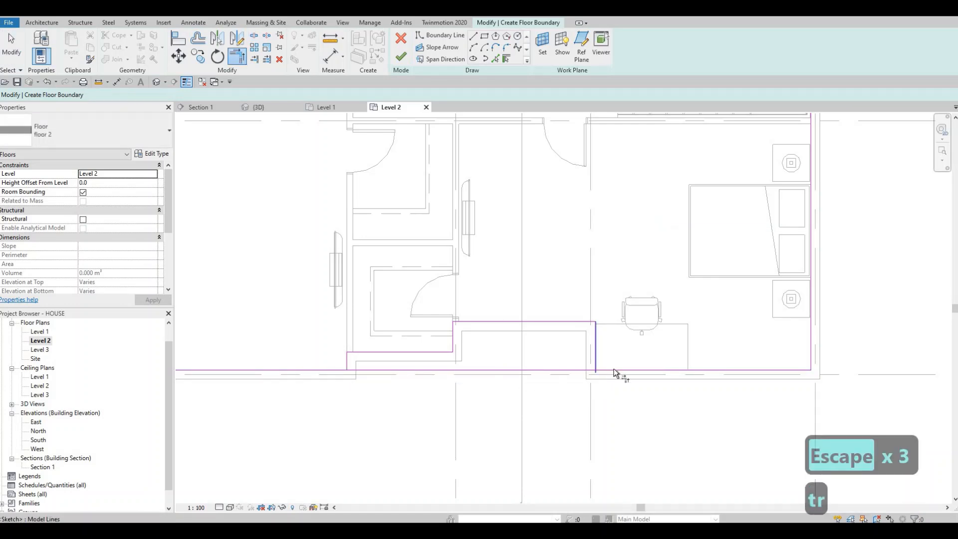
pyautogui.click(348, 361)
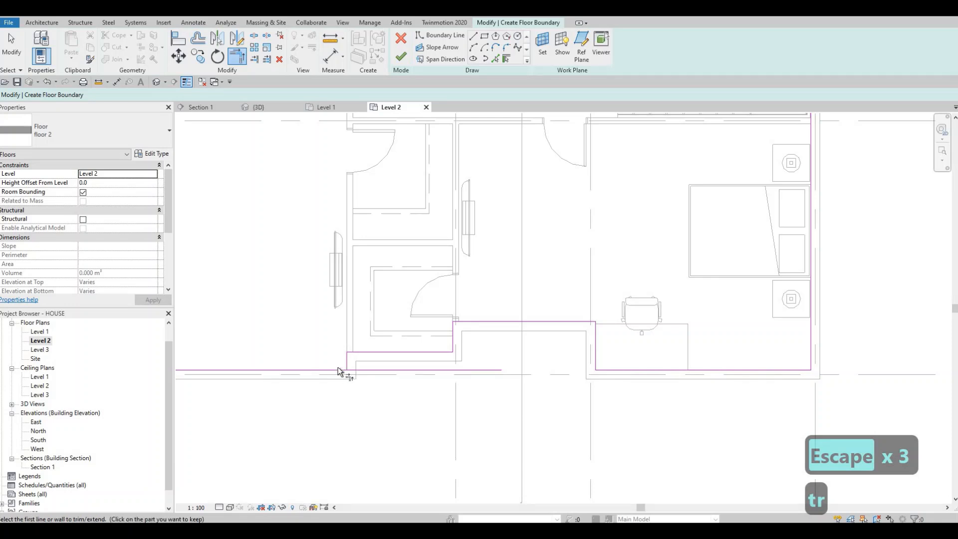
pyautogui.click(333, 369)
pyautogui.scroll(-3, 422, 415)
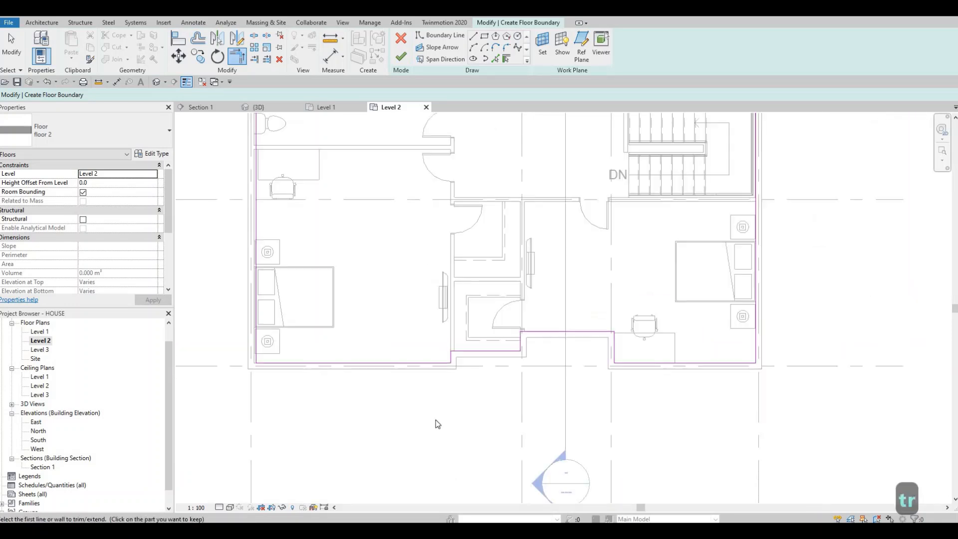
pyautogui.press('Escape')
# Step: Move the boundary line below the lower-left bedroom outward and set its distance from grid line D to 1200
pyautogui.scroll(-2, 429, 449)
pyautogui.scroll(2, 420, 434)
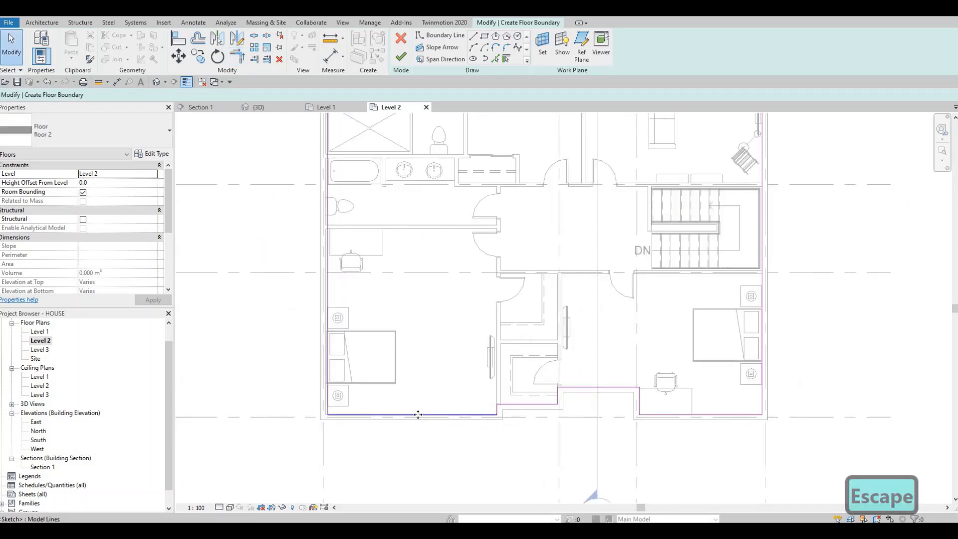
pyautogui.click(419, 416)
pyautogui.moveTo(419, 435)
pyautogui.mouseDown()
pyautogui.moveTo(402, 474)
pyautogui.moveTo(445, 441)
pyautogui.mouseUp()
pyautogui.scroll(-3, 445, 441)
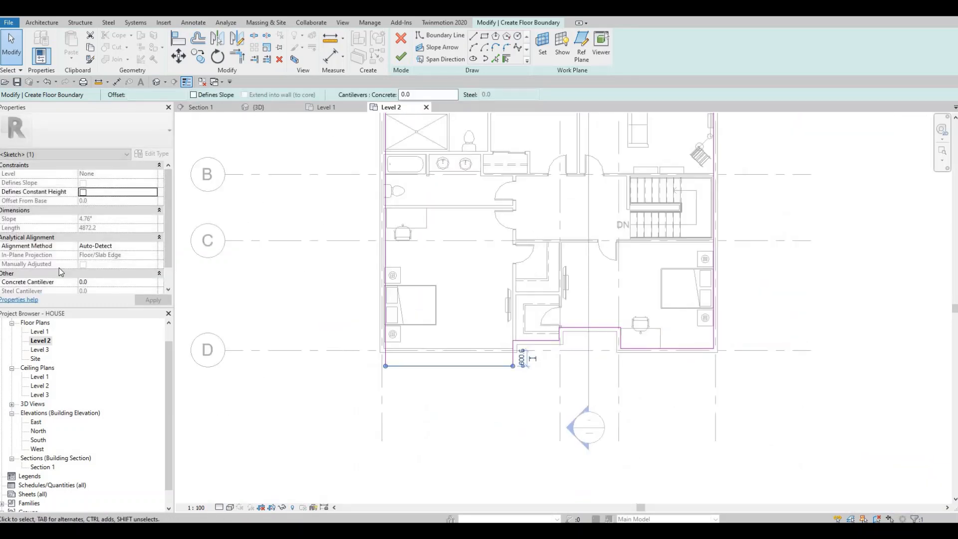
pyautogui.scroll(-1, 82, 224)
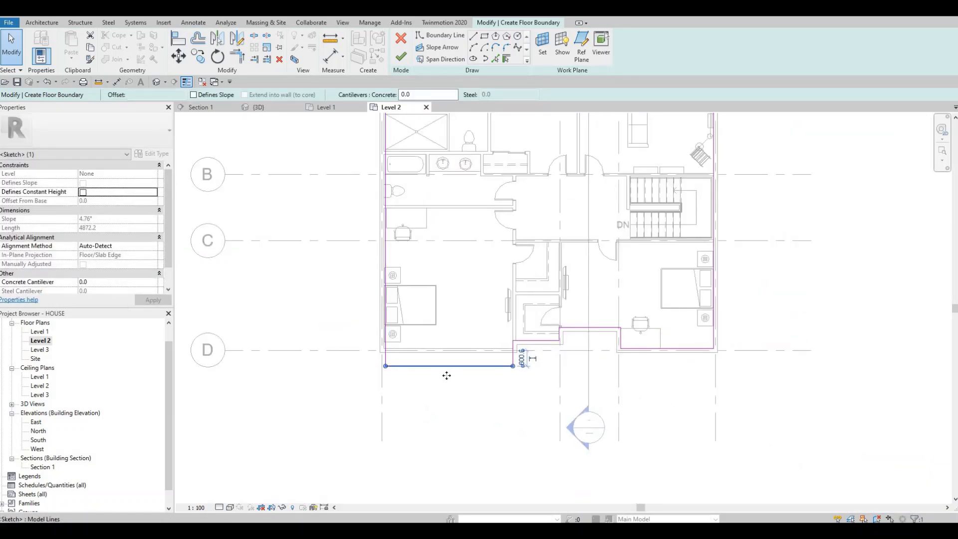
pyautogui.moveTo(447, 381); pyautogui.dragTo(447, 379)
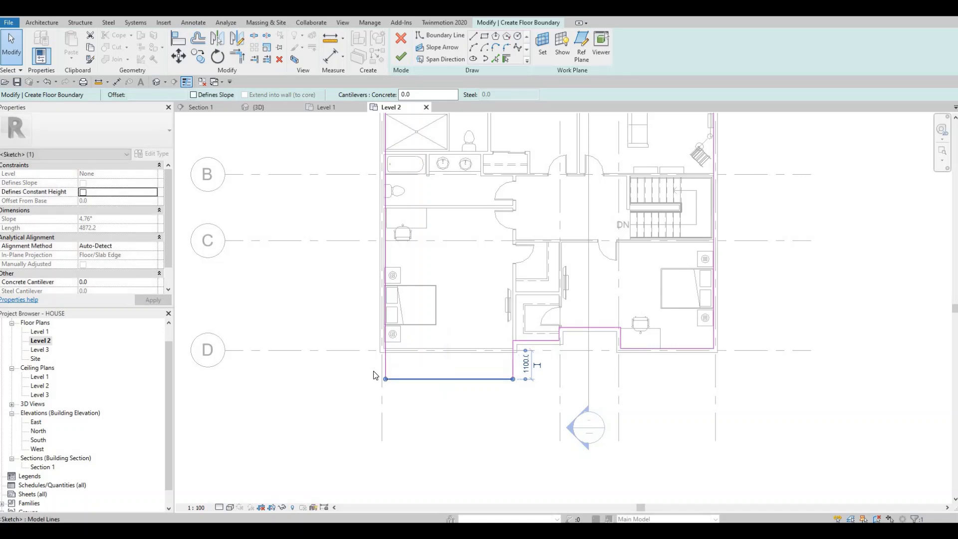
pyautogui.scroll(3, 446, 376)
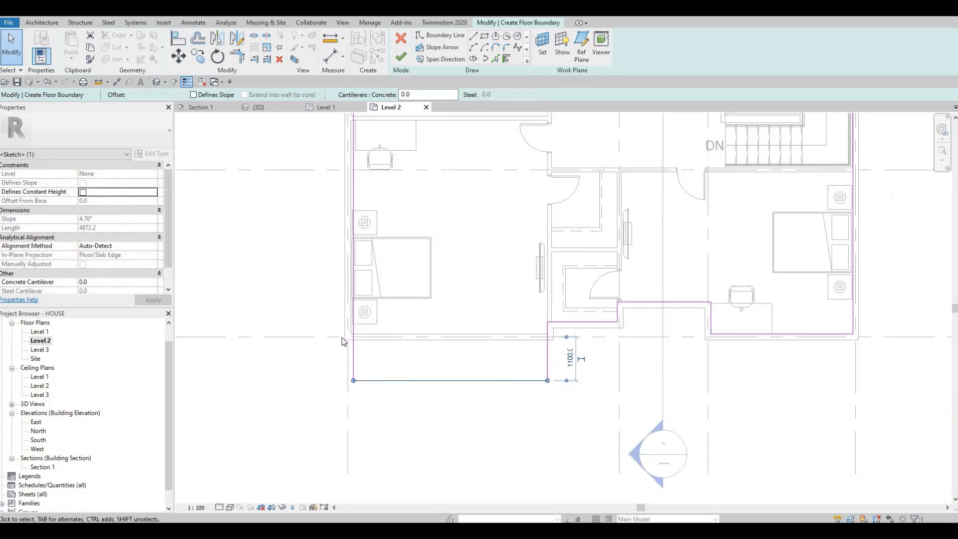
pyautogui.click(575, 358)
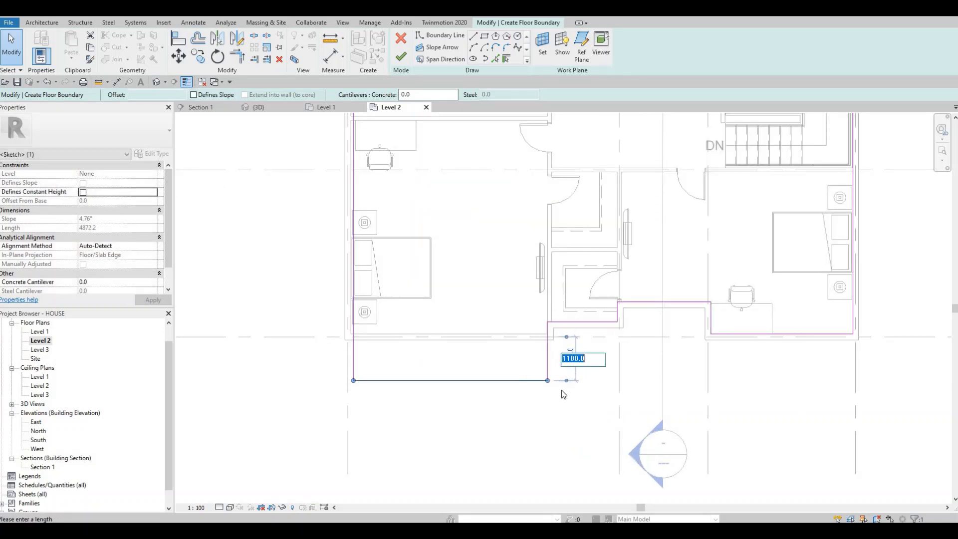
pyautogui.write('1200')
pyautogui.press('Return')
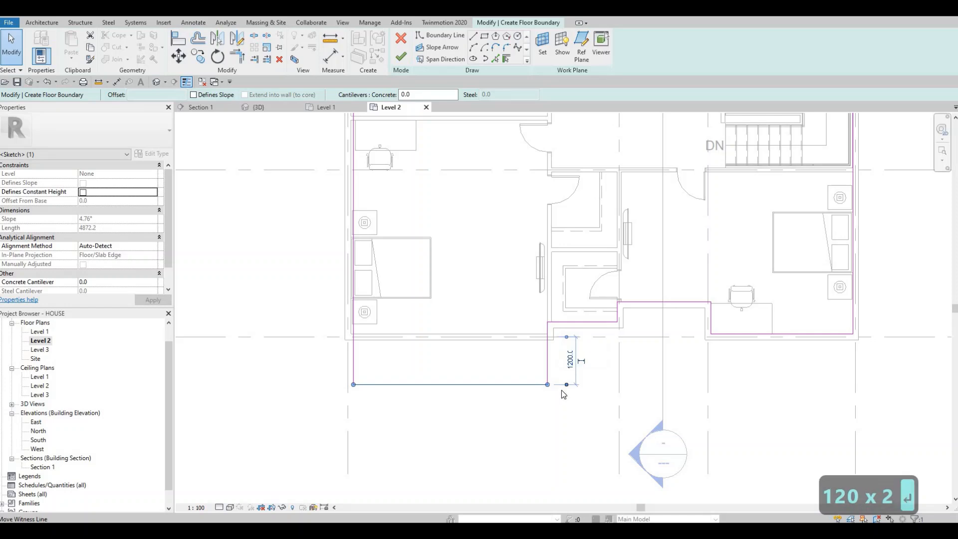
pyautogui.press('Escape')
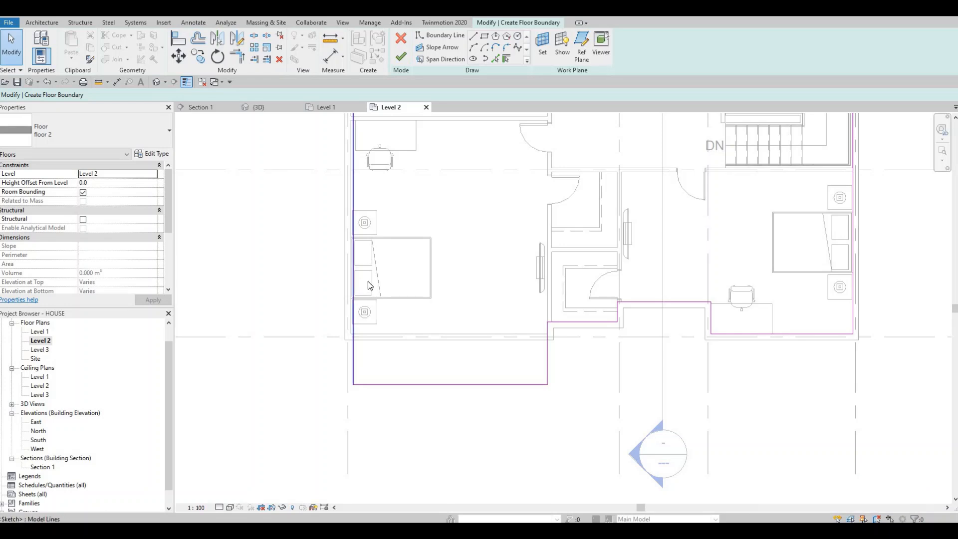
# Step: Sketch boundary lines from the upper closet's right wall corner, 1200 outward past the upper exterior wall and across to the right exterior wall's inner face
pyautogui.moveTo(528, 313); pyautogui.dragTo(532, 383, button='middle')
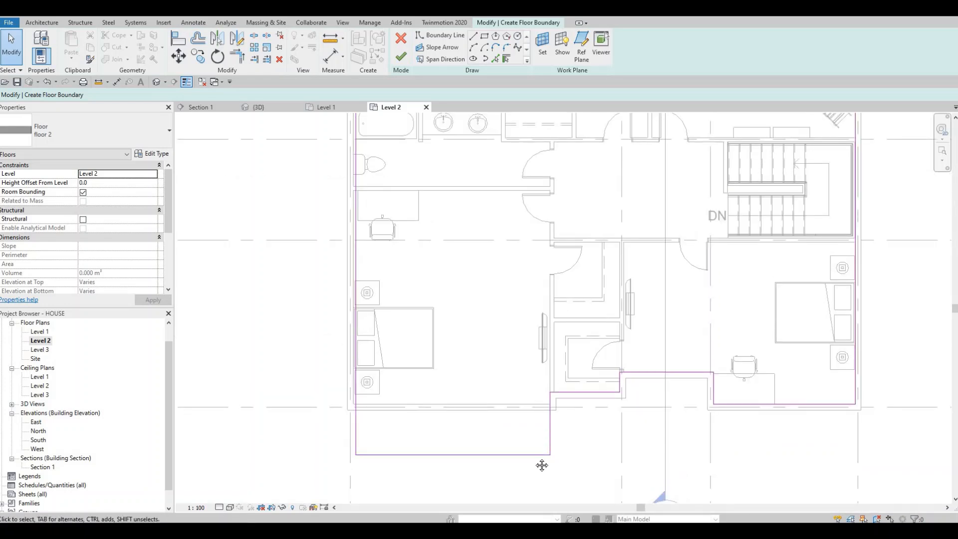
pyautogui.moveTo(541, 464); pyautogui.dragTo(536, 429, button='middle')
pyautogui.scroll(-2, 535, 429)
pyautogui.moveTo(584, 223); pyautogui.dragTo(559, 337, button='middle')
pyautogui.scroll(4, 600, 297)
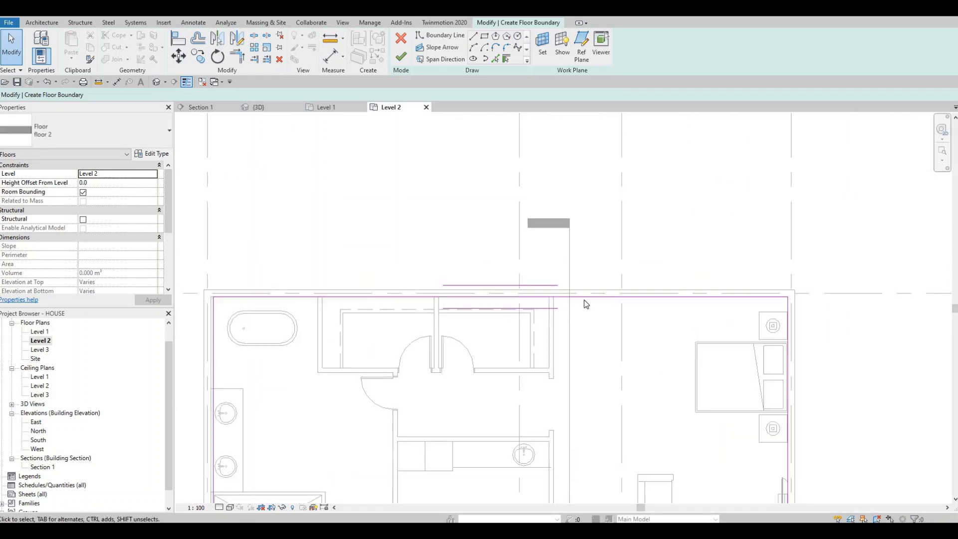
pyautogui.click(439, 35)
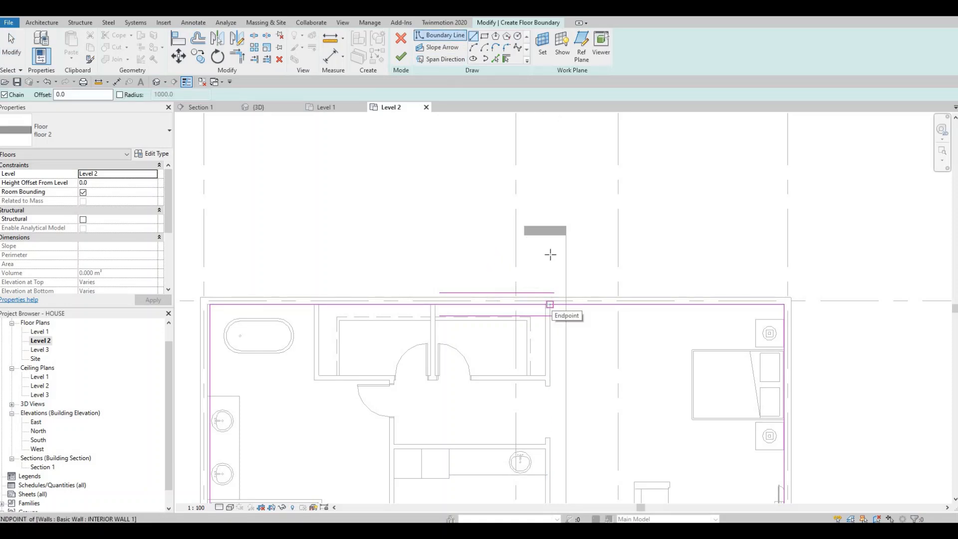
pyautogui.click(550, 304)
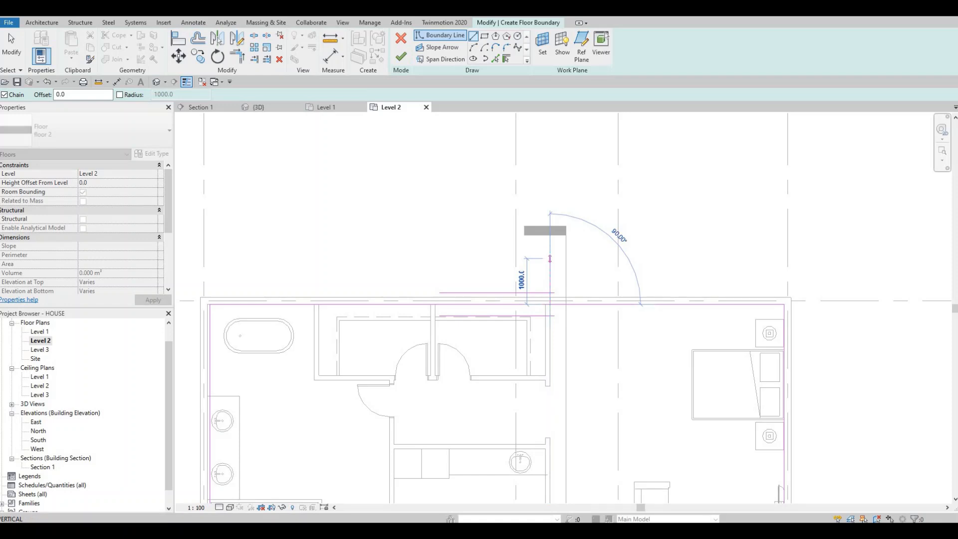
pyautogui.write('1200')
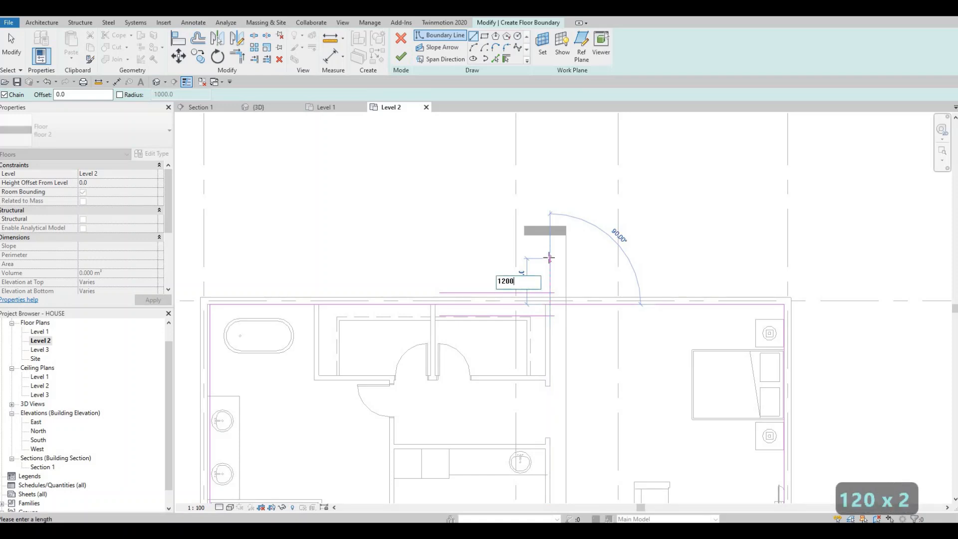
pyautogui.press('Return')
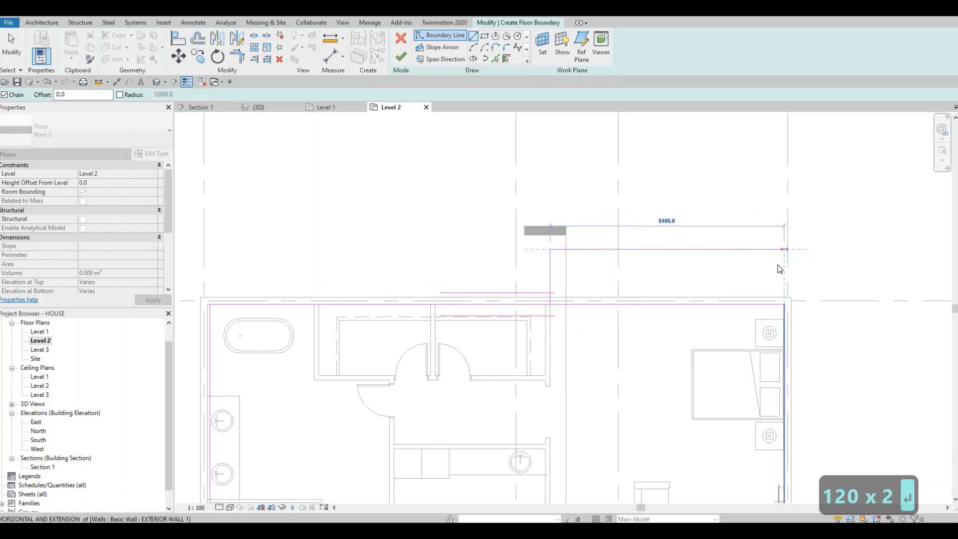
pyautogui.press('Escape')
pyautogui.press('Escape')
# Step: Trim the upper extension's outer line to the right boundary line and the main upper boundary line to the extension's inner side line
pyautogui.press('t')
pyautogui.press('r')
pyautogui.click(759, 249)
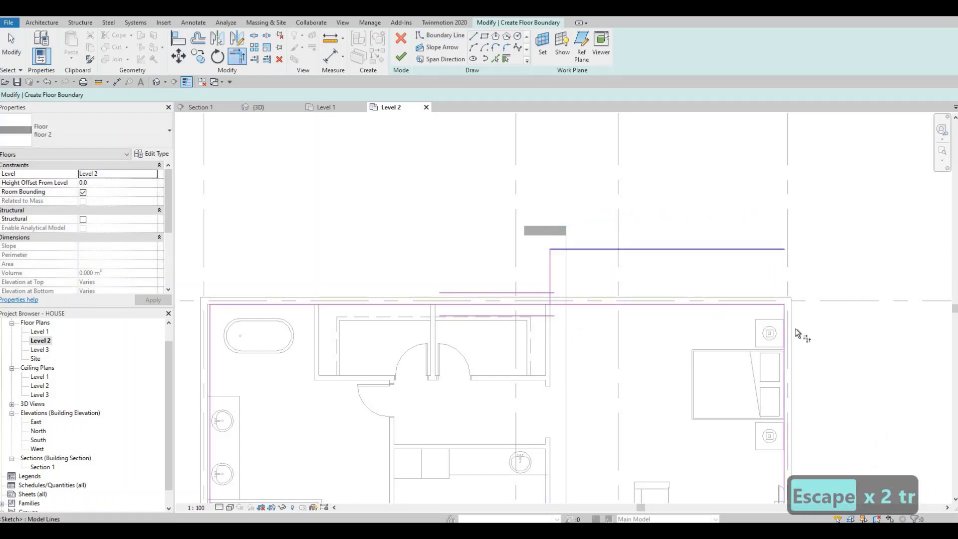
pyautogui.click(592, 299)
pyautogui.press('Escape')
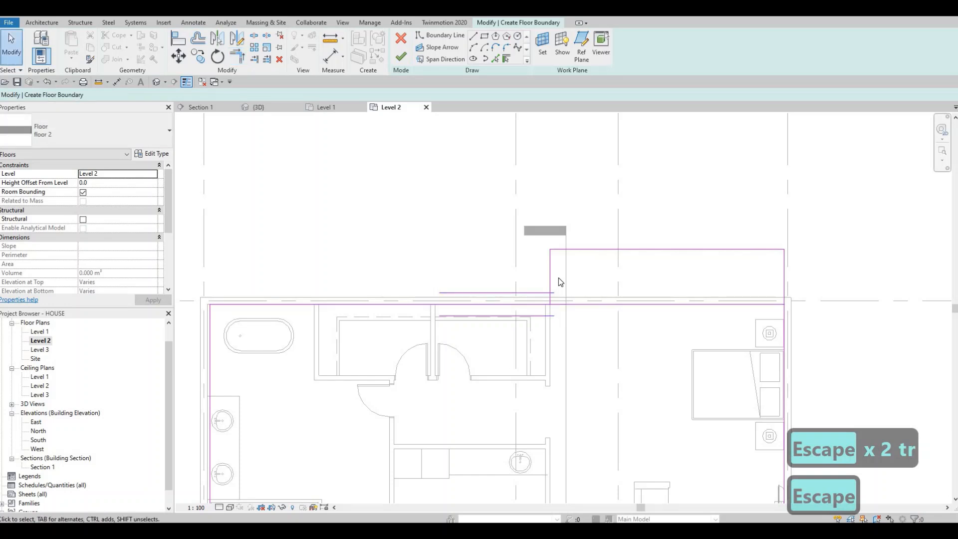
pyautogui.press('t')
pyautogui.press('r')
pyautogui.click(533, 304)
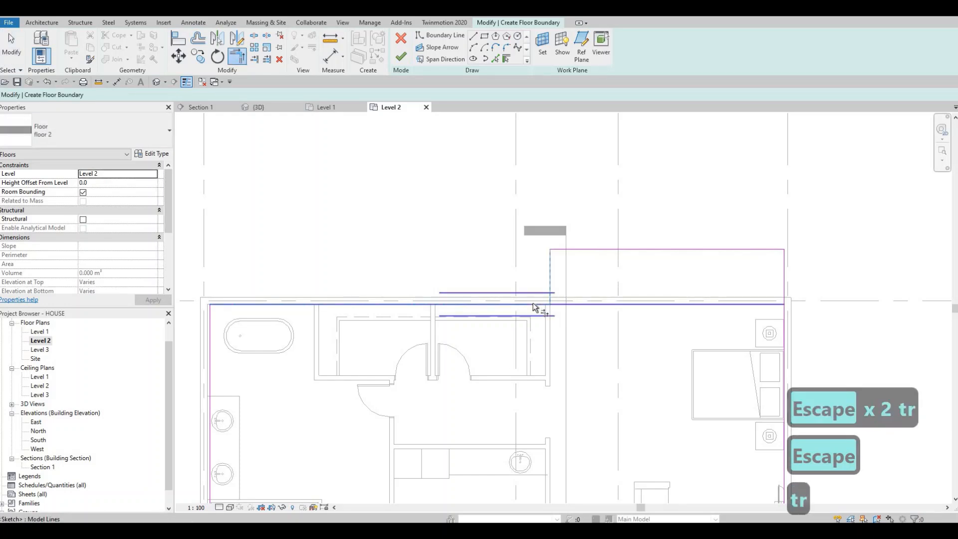
pyautogui.press('Escape')
pyautogui.press('Escape')
# Step: Finish the floor boundary sketch to create the Level 2 floor, and clear the selection
pyautogui.scroll(-5, 479, 319)
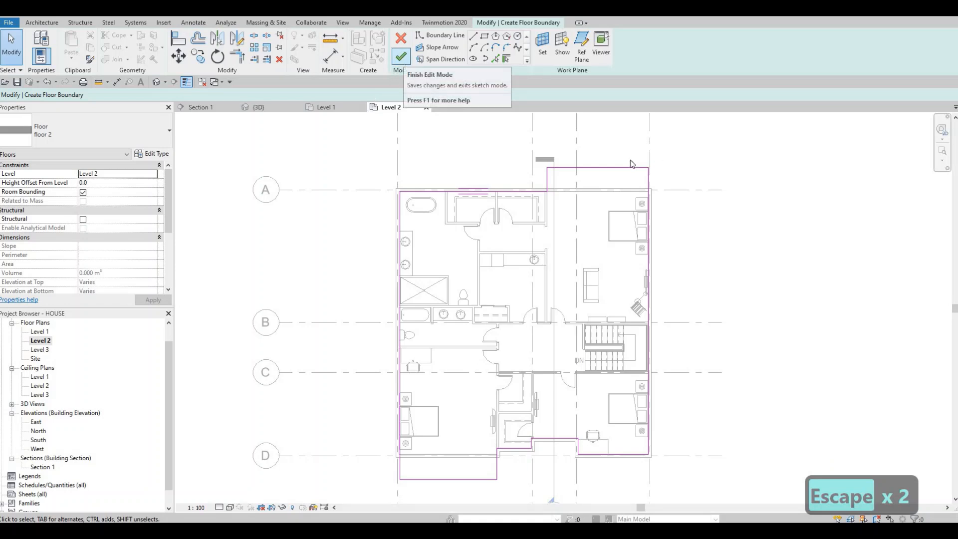
pyautogui.click(401, 58)
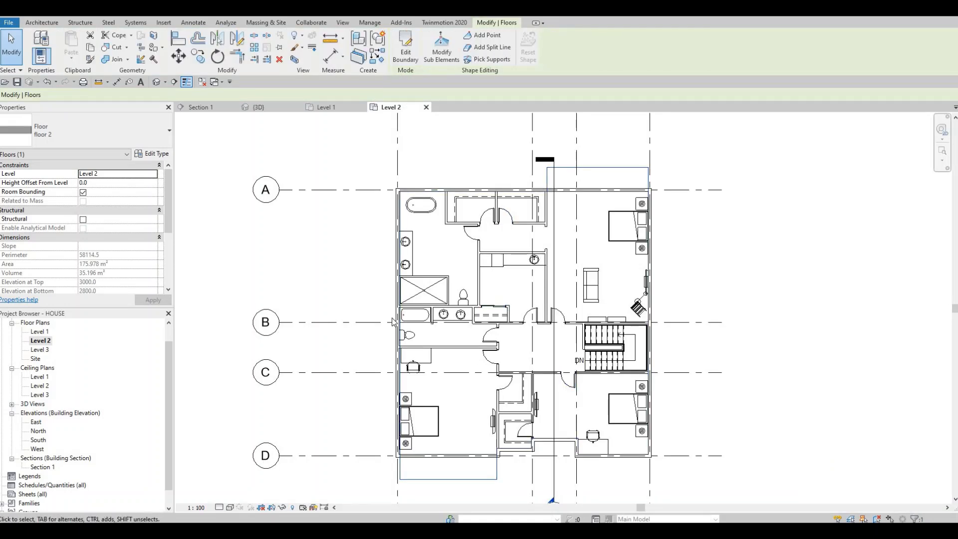
pyautogui.moveTo(386, 325); pyautogui.dragTo(371, 248, button='middle')
pyautogui.moveTo(418, 302); pyautogui.dragTo(389, 399, button='middle')
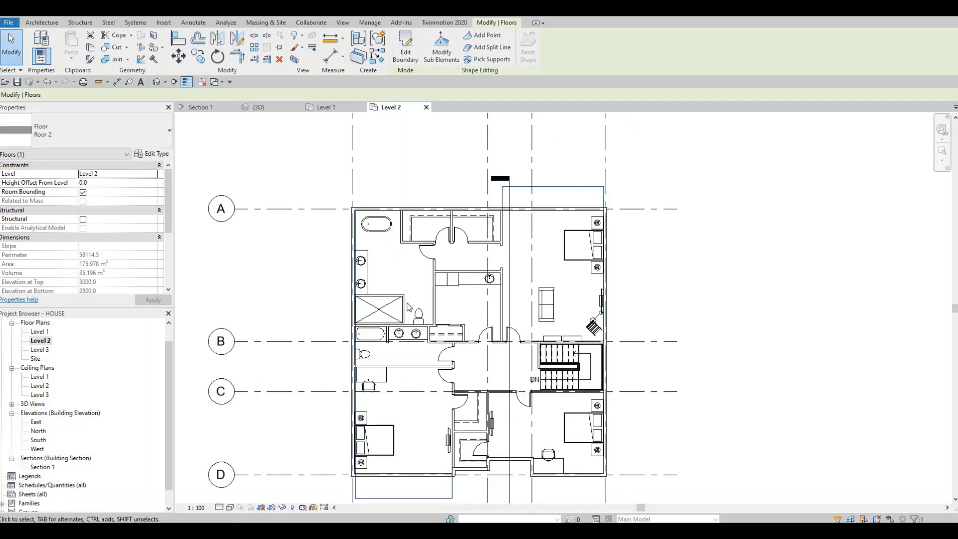
pyautogui.moveTo(377, 342); pyautogui.dragTo(385, 314, button='middle')
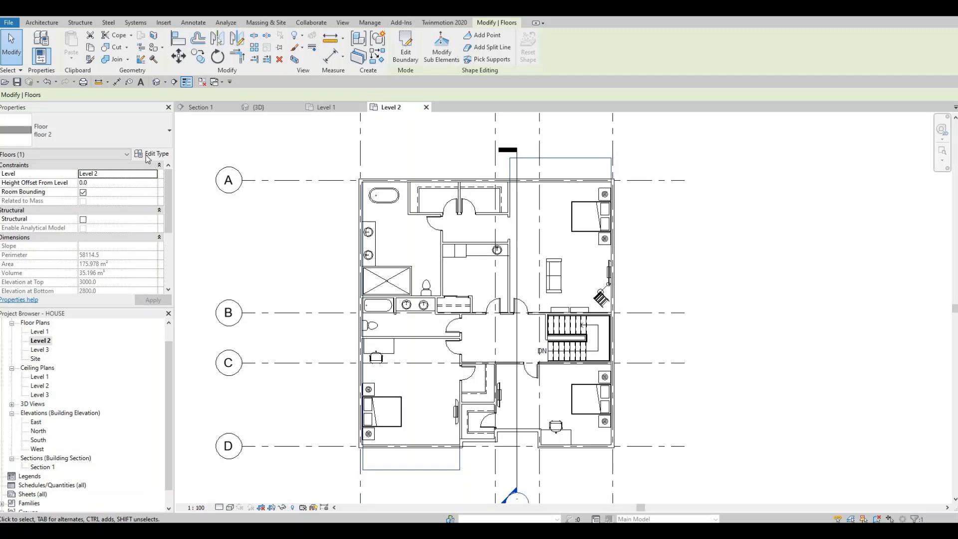
pyautogui.scroll(-1, 407, 405)
pyautogui.moveTo(407, 408); pyautogui.dragTo(413, 379, button='middle')
pyautogui.scroll(1, 408, 405)
pyautogui.press('Escape')
pyautogui.press('Escape')
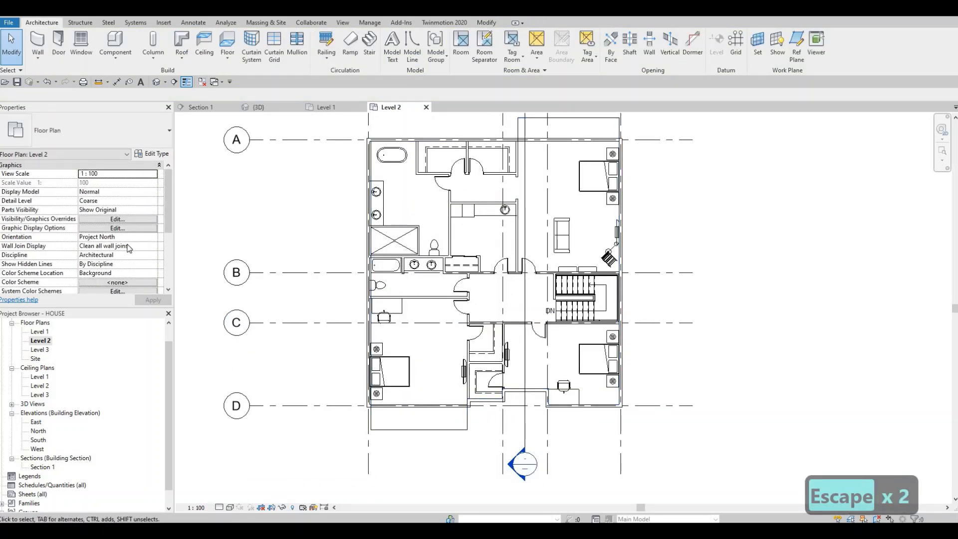
# Step: Set the Level 2 plan's underlay range base level to Level 1
pyautogui.scroll(-5, 128, 248)
pyautogui.scroll(-1, 120, 245)
pyautogui.scroll(3, 118, 242)
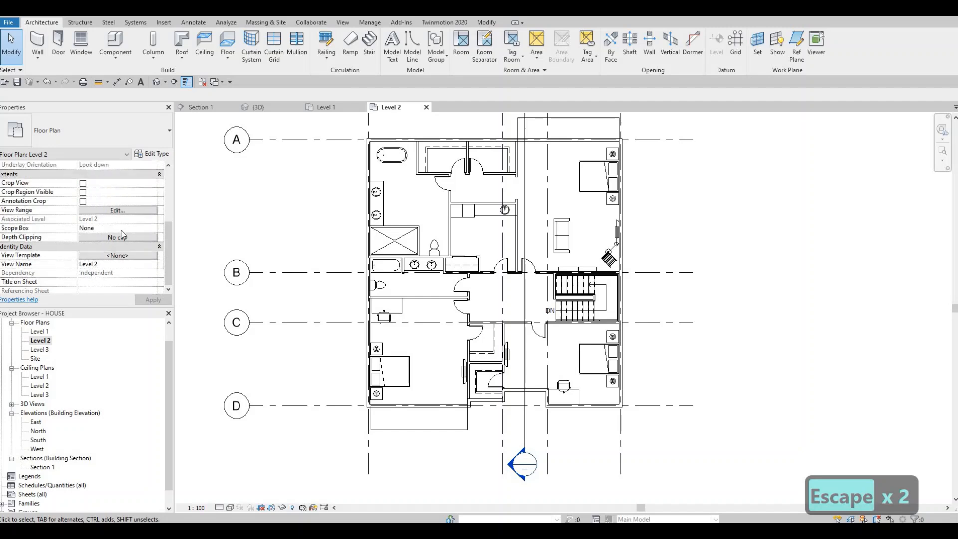
pyautogui.scroll(1, 118, 243)
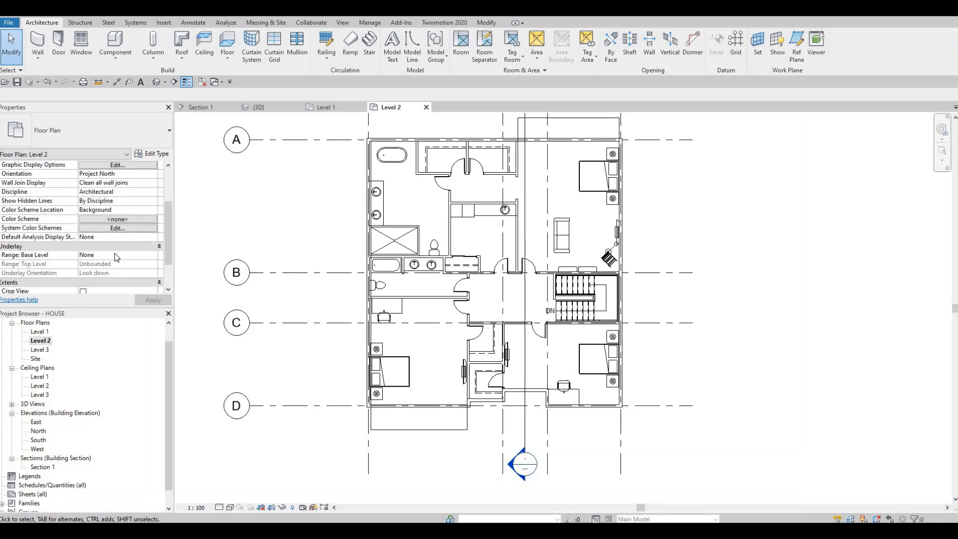
pyautogui.scroll(-5, 115, 255)
pyautogui.scroll(4, 90, 233)
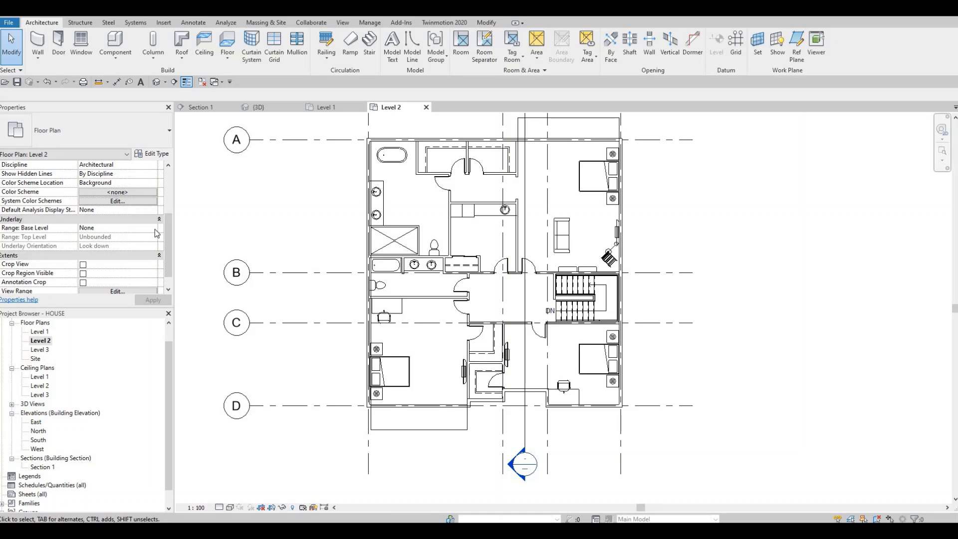
pyautogui.click(153, 227)
pyautogui.click(115, 244)
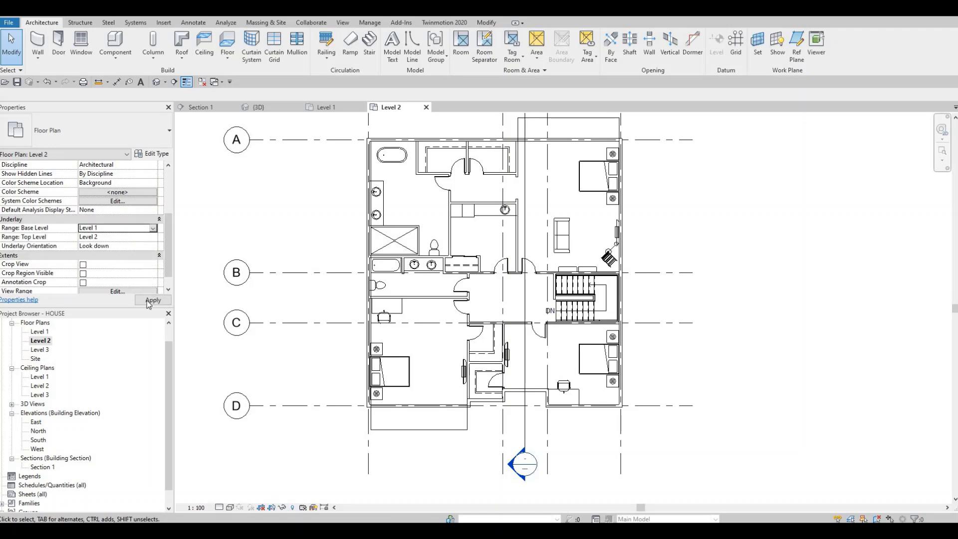
pyautogui.press('Escape')
pyautogui.scroll(5, 368, 424)
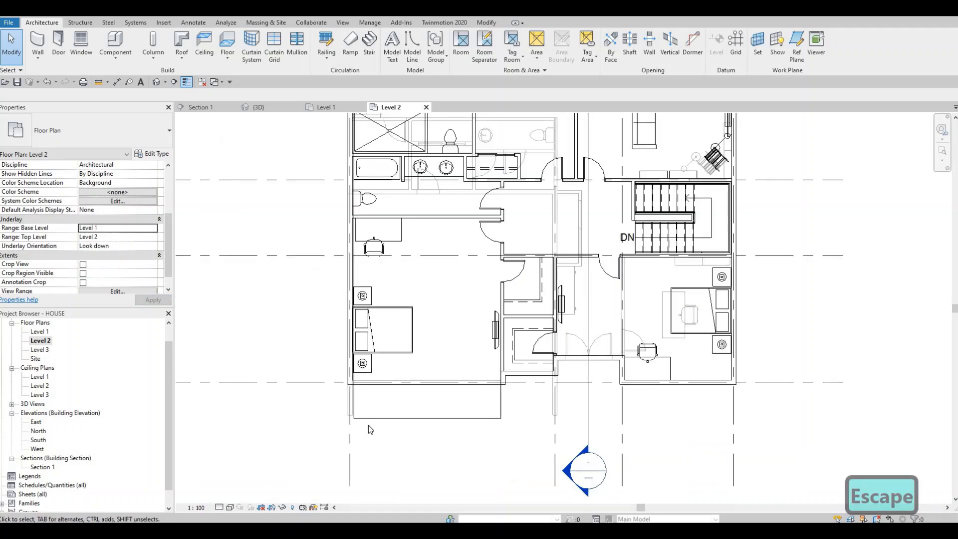
pyautogui.scroll(2, 354, 413)
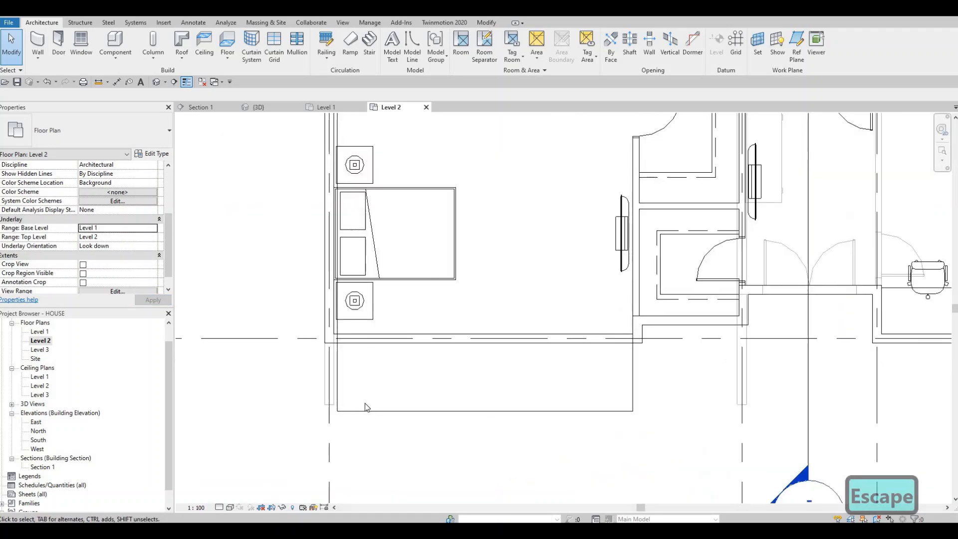
# Step: Stretch the lower end of the underlaid Level 1 exterior wall on grid line 1 to near the lower balcony's outer edge
pyautogui.click(327, 406)
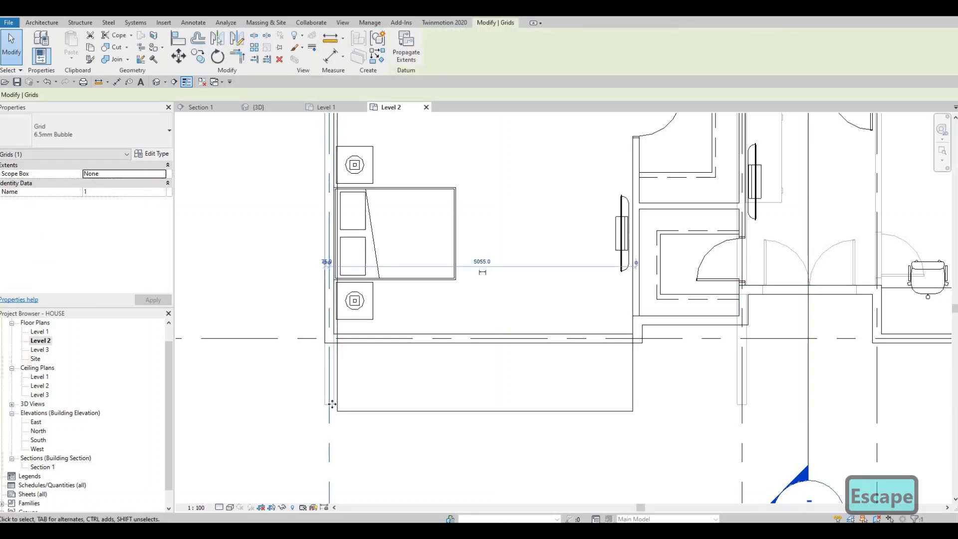
pyautogui.press('Escape')
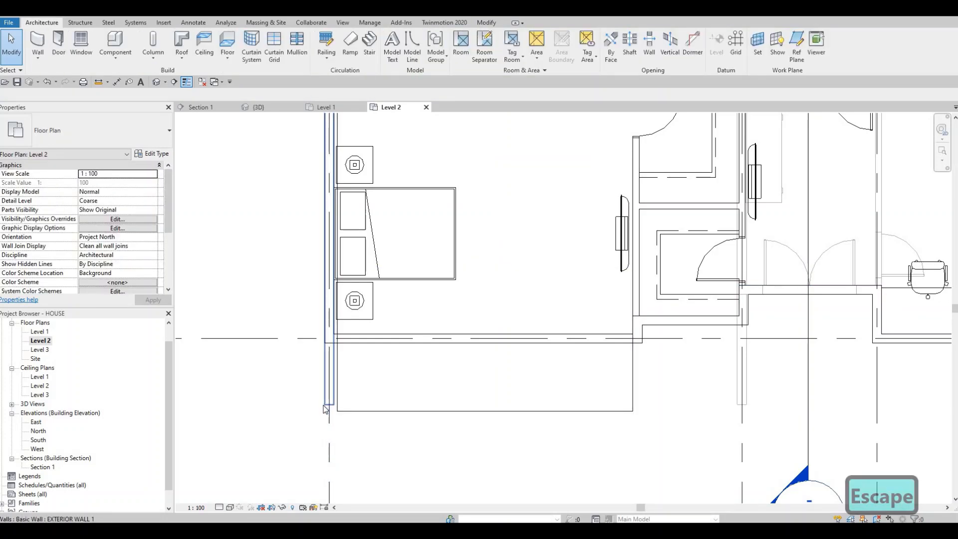
pyautogui.click(325, 408)
pyautogui.moveTo(329, 405); pyautogui.dragTo(337, 422)
pyautogui.scroll(4, 338, 420)
pyautogui.press('Escape')
pyautogui.press('Escape')
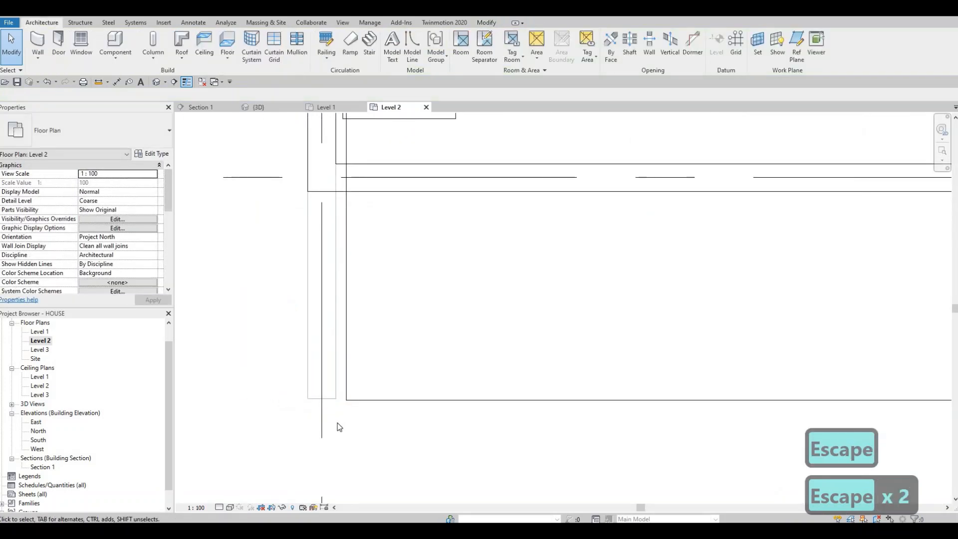
# Step: Align the end face of the Level 1 exterior wall on grid line 1 with the lower balcony floor's outer edge
pyautogui.press('a')
pyautogui.press('l')
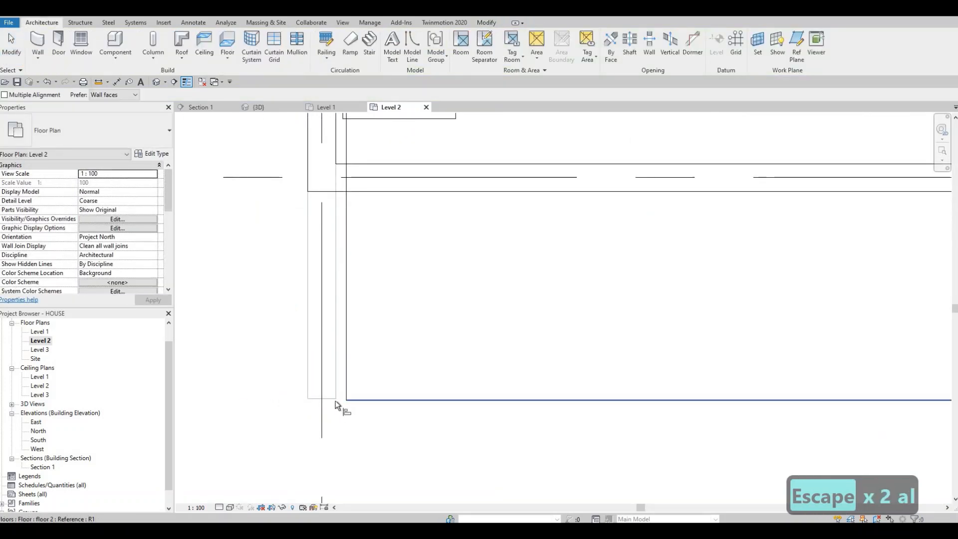
pyautogui.press('Escape')
pyautogui.scroll(-3, 669, 436)
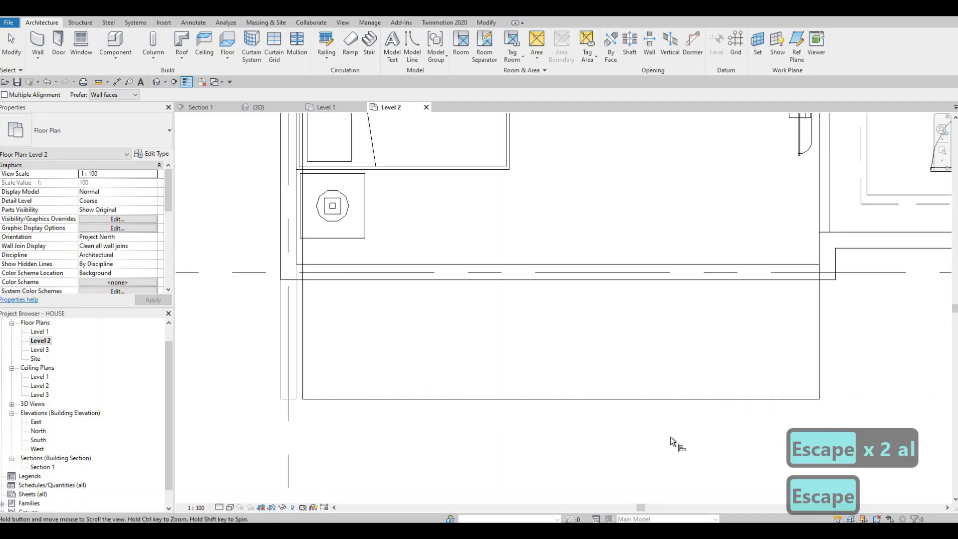
pyautogui.scroll(-3, 648, 330)
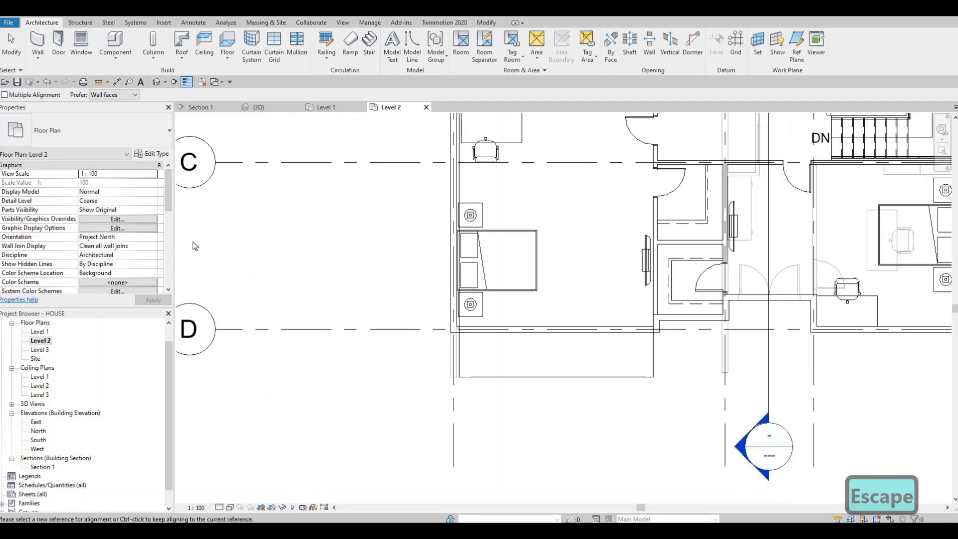
pyautogui.press('Escape')
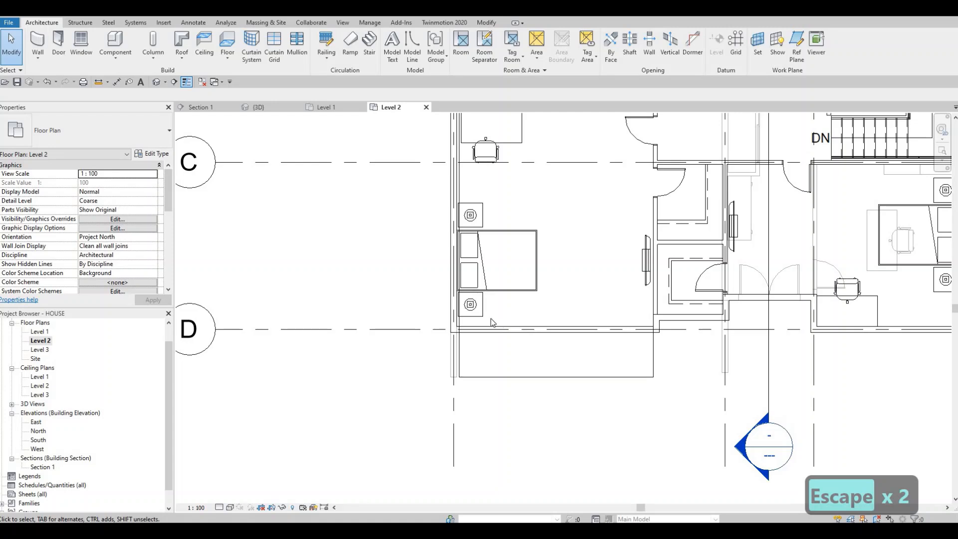
# Step: Align the end face of the Level 1 exterior wall projecting along grid line 2 with the lower balcony floor's outer edge
pyautogui.scroll(-2, 555, 322)
pyautogui.scroll(3, 660, 350)
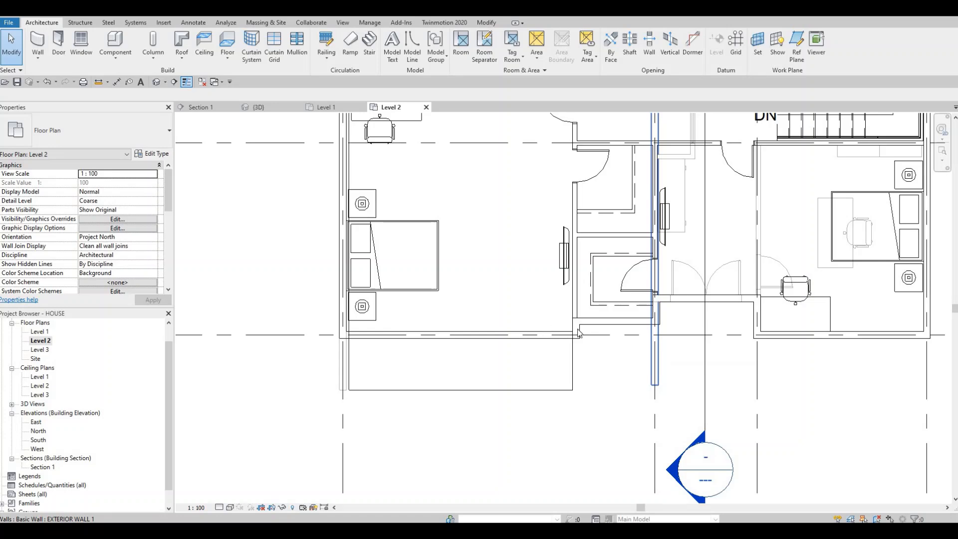
pyautogui.press('Escape')
pyautogui.press('Escape')
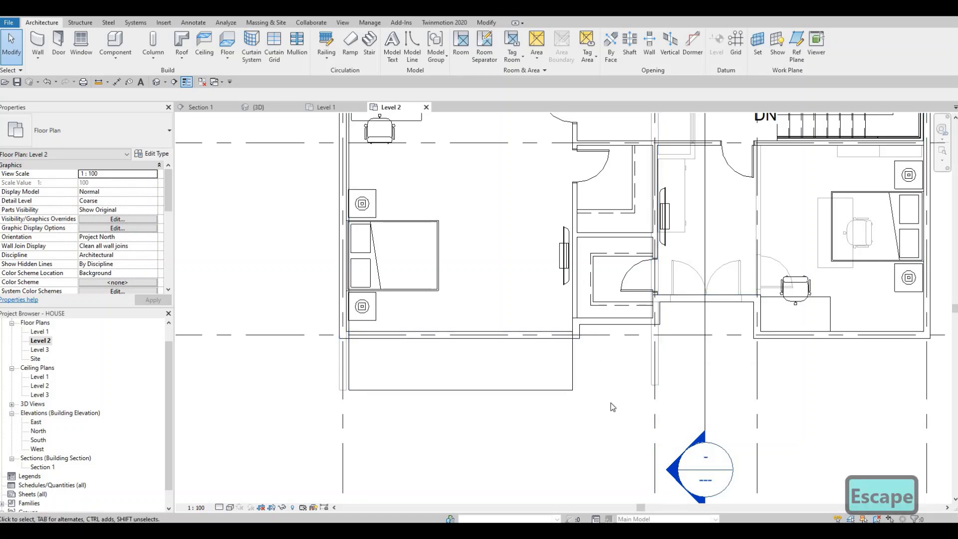
pyautogui.press('a')
pyautogui.press('l')
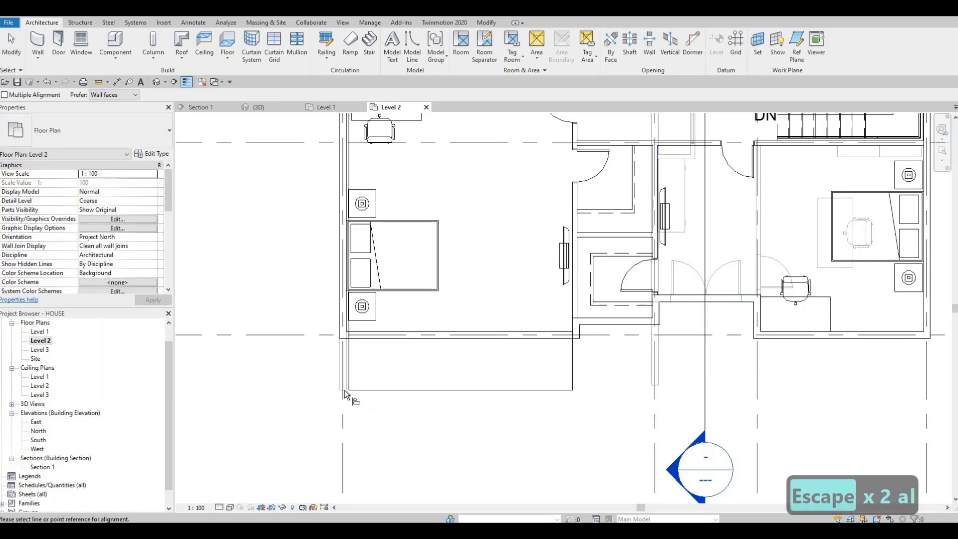
pyautogui.scroll(3, 343, 390)
pyautogui.click(349, 389)
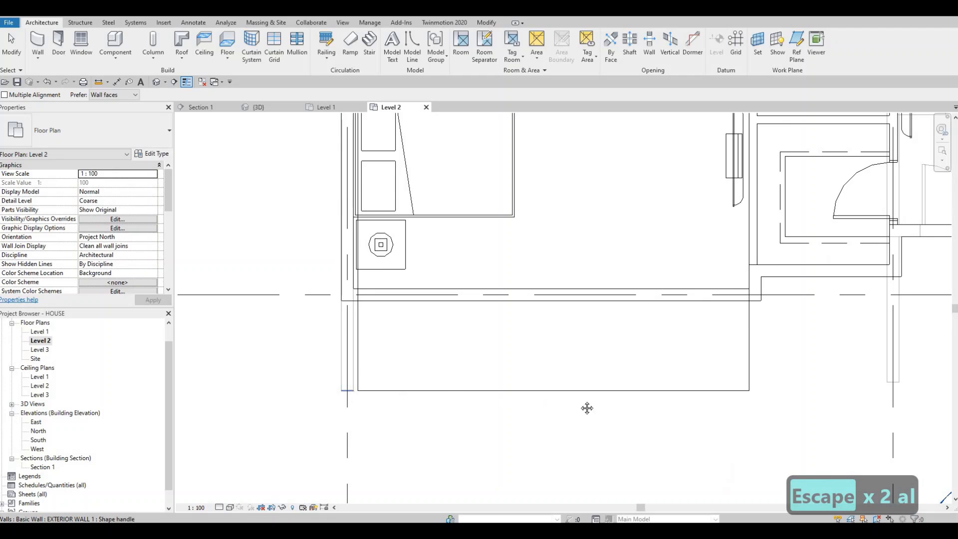
pyautogui.moveTo(586, 406); pyautogui.dragTo(524, 397, button='middle')
pyautogui.scroll(-3, 524, 398)
pyautogui.moveTo(699, 376); pyautogui.dragTo(648, 377, button='middle')
pyautogui.click(649, 377)
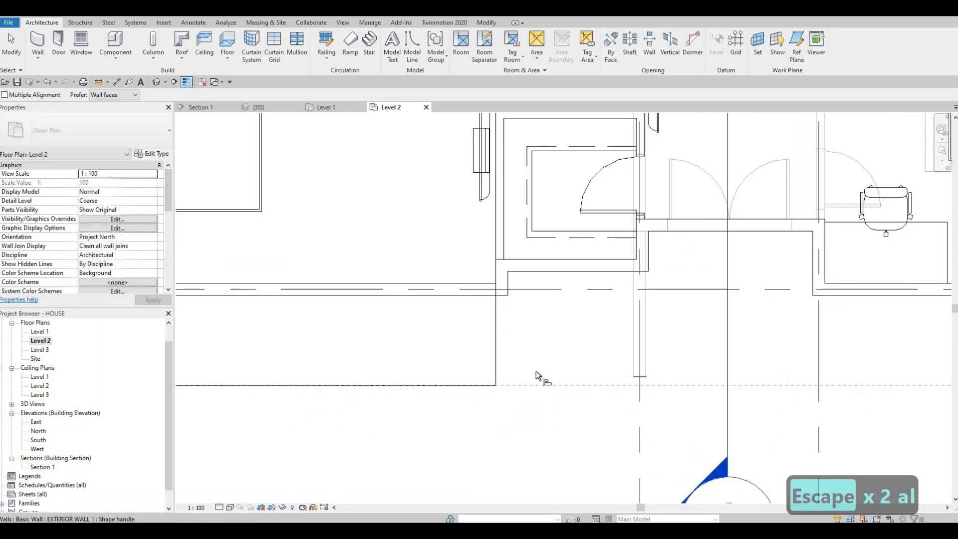
pyautogui.press('Escape')
pyautogui.scroll(-2, 563, 362)
pyautogui.moveTo(598, 344); pyautogui.dragTo(552, 400, button='middle')
pyautogui.press('Escape')
# Step: Turn off the Level 2 plan's underlay by setting its range base level to None
pyautogui.scroll(-5, 557, 369)
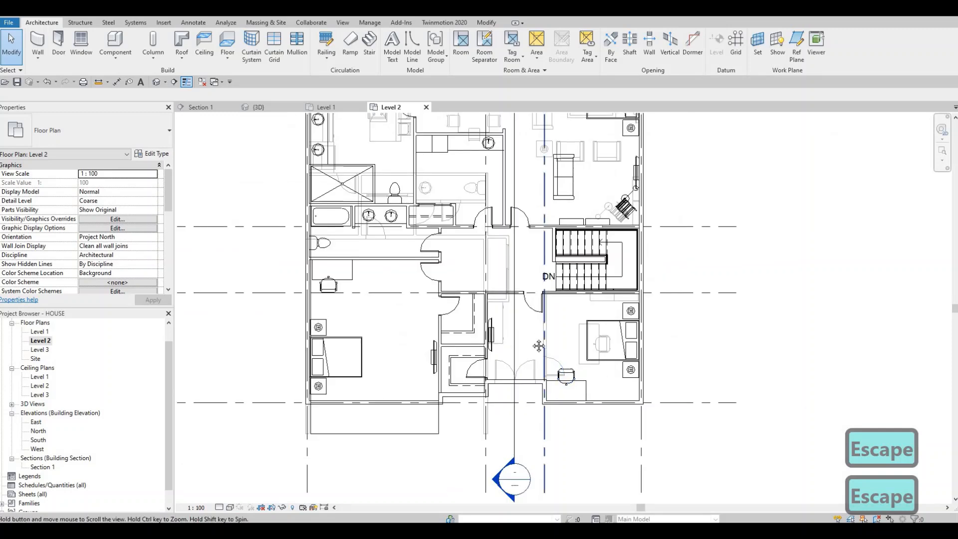
pyautogui.scroll(-5, 110, 242)
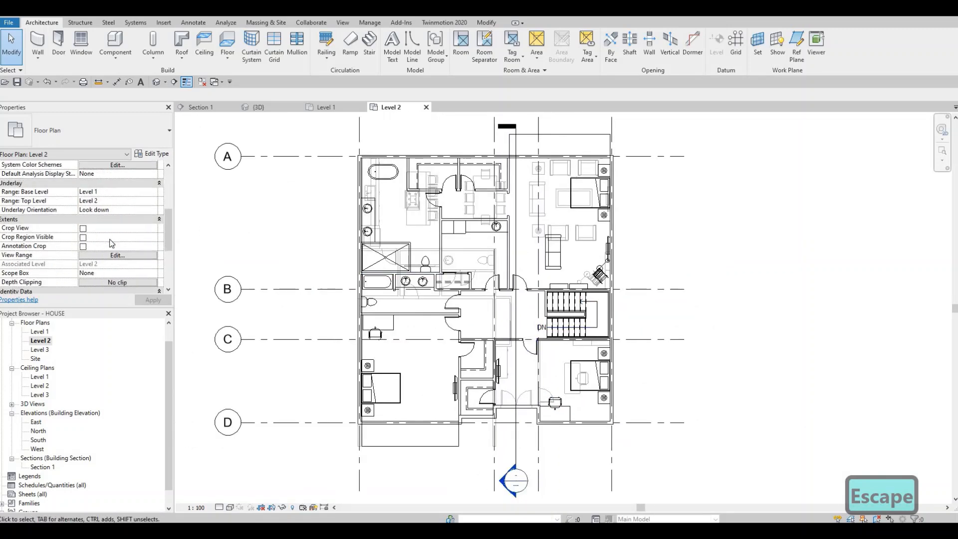
pyautogui.scroll(5, 120, 237)
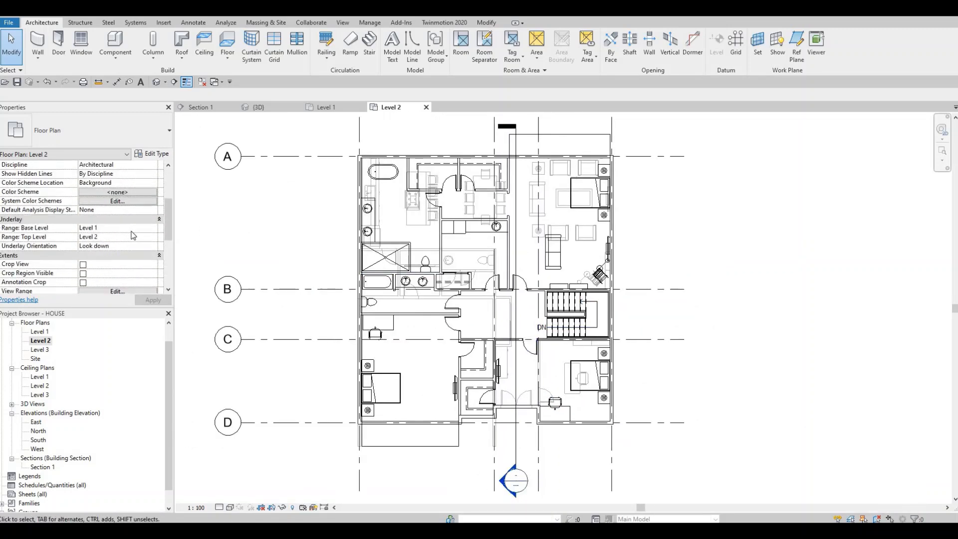
pyautogui.click(153, 228)
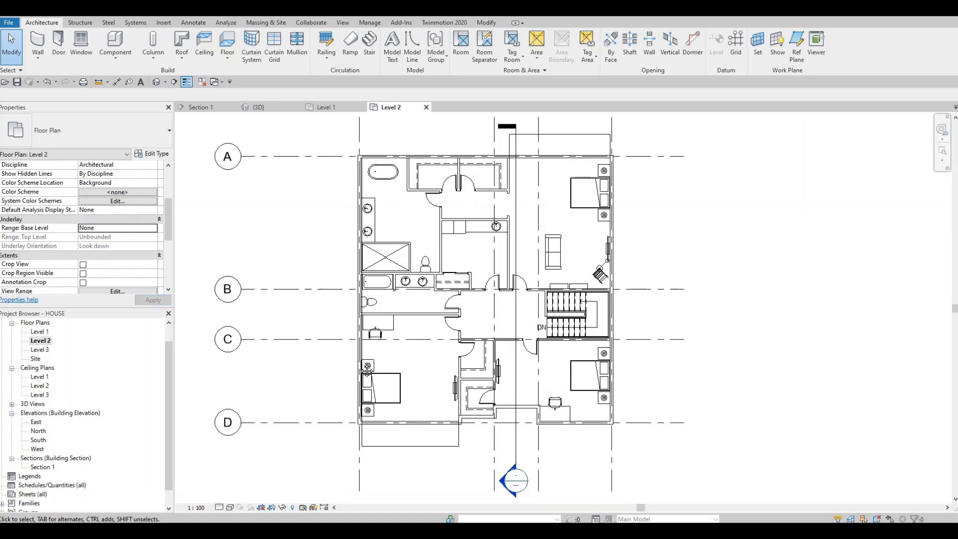
pyautogui.scroll(-4, 349, 315)
pyautogui.press('Escape')
pyautogui.scroll(1, 331, 312)
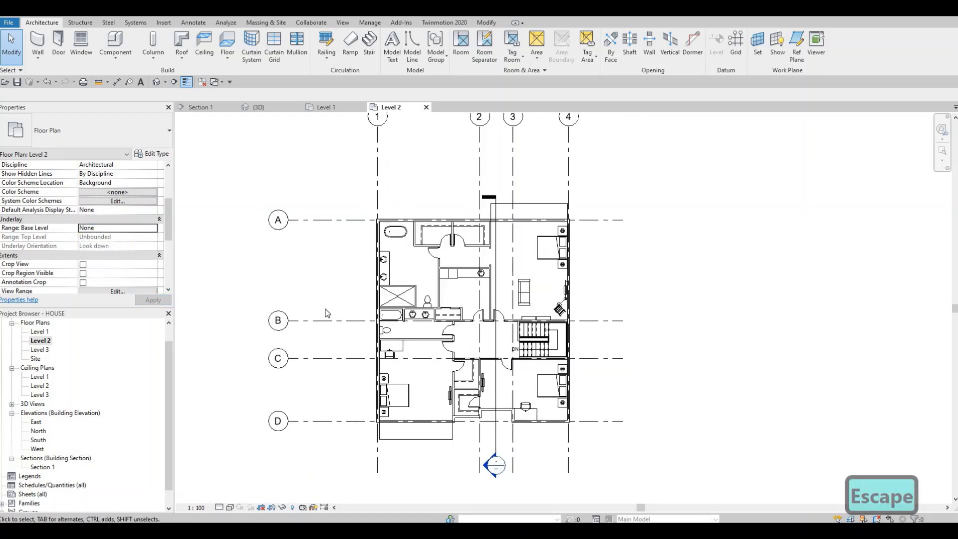
pyautogui.scroll(1, 324, 314)
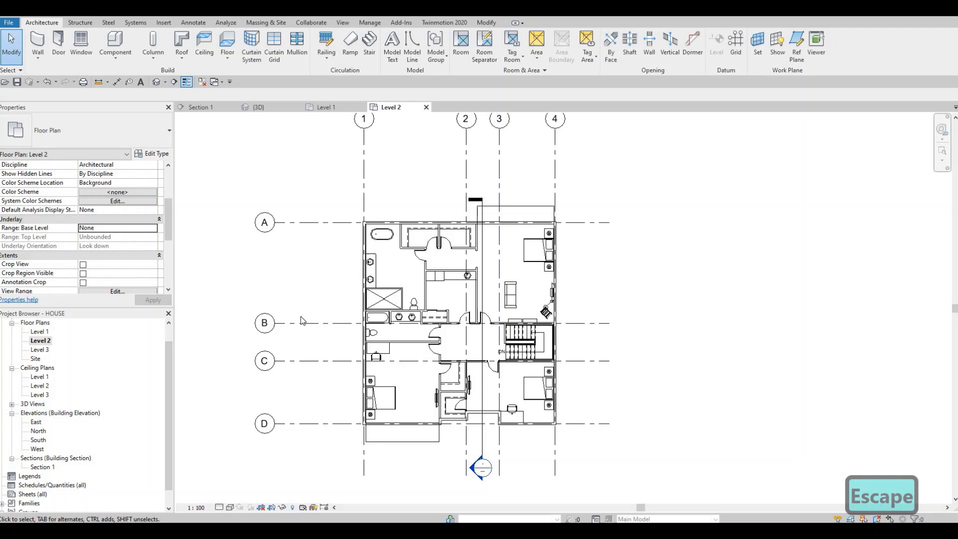